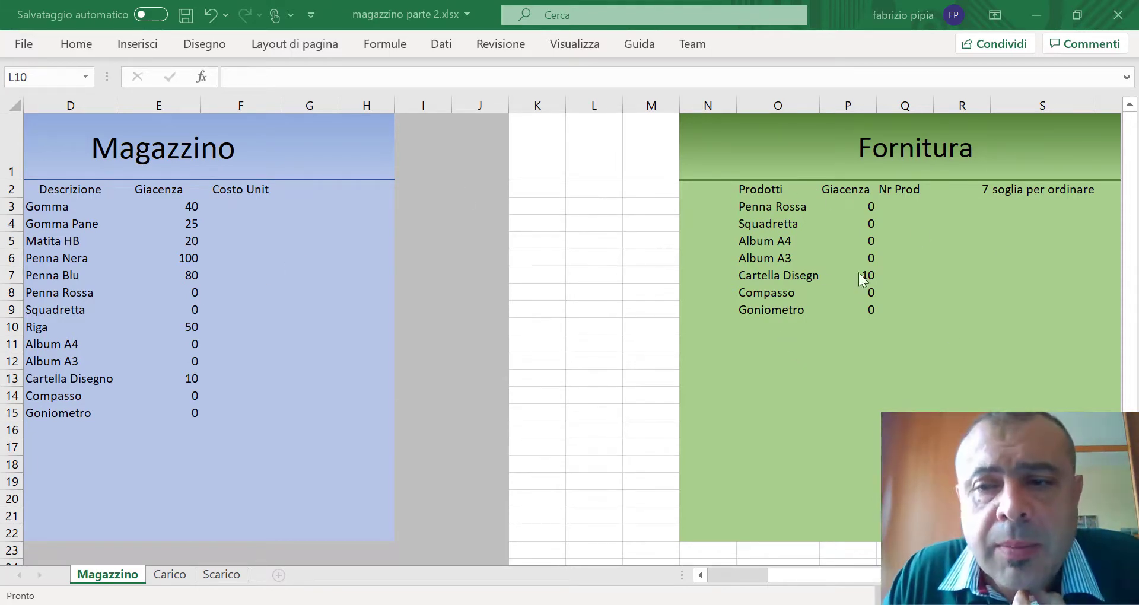
- Hide columns J, K, L and M between the Magazzino and Fornitura tables
scroll(894, 336, "right", 3)
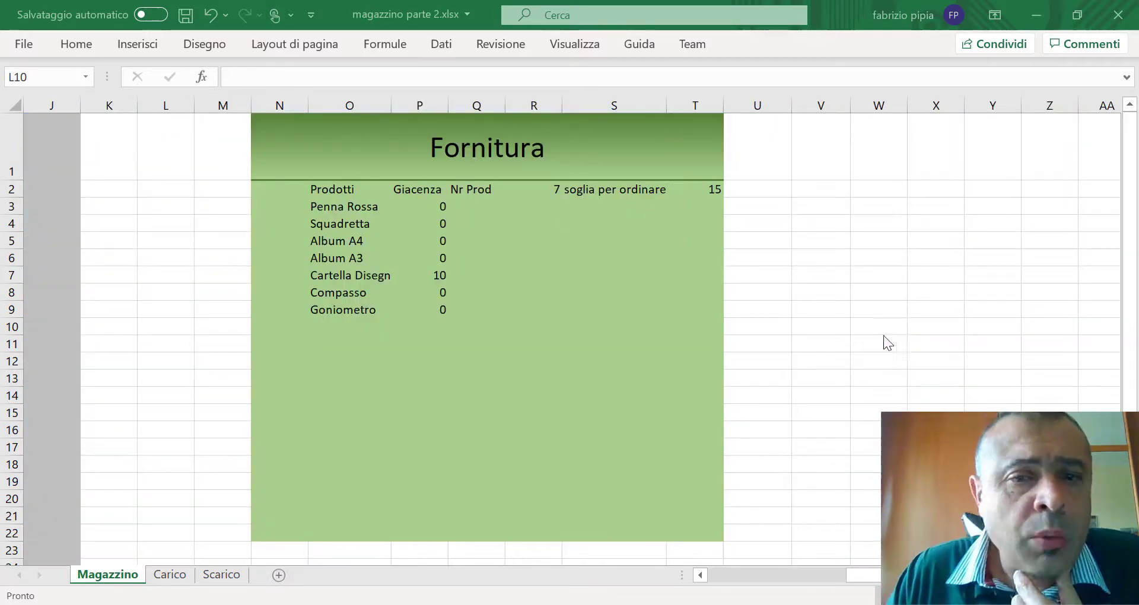
scroll(604, 355, "left", 5)
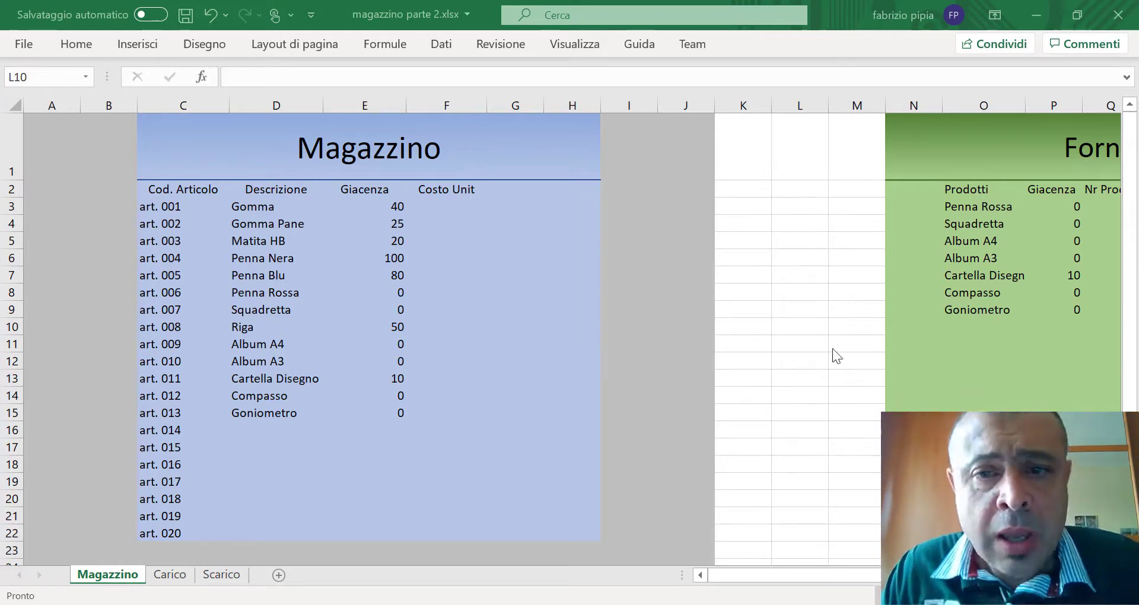
left_click(692, 100)
left_click_drag(691, 99, 845, 100)
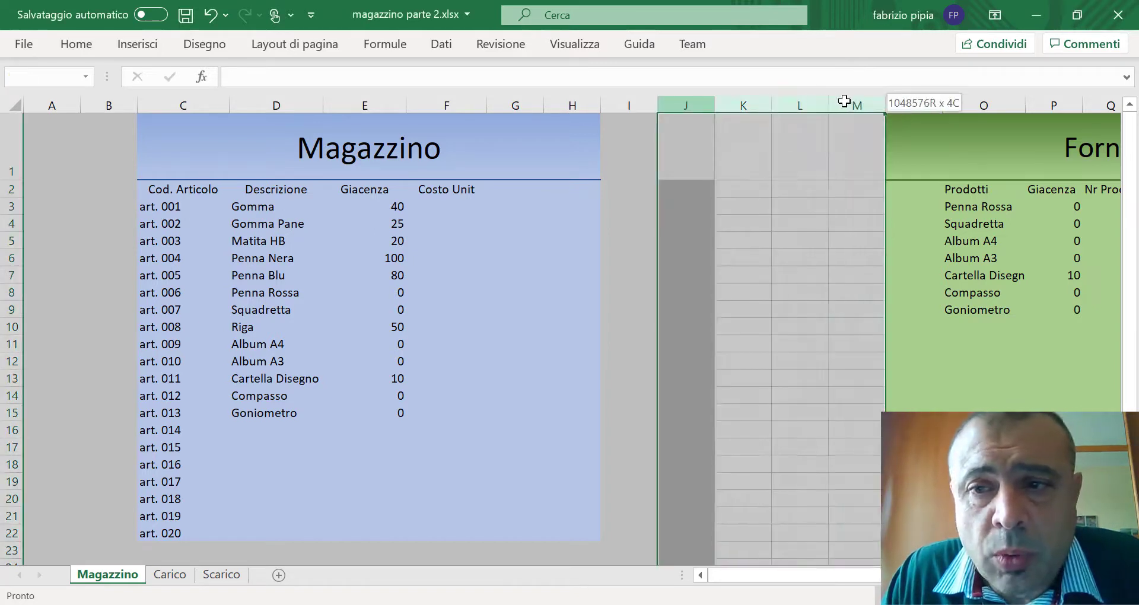
right_click(802, 104)
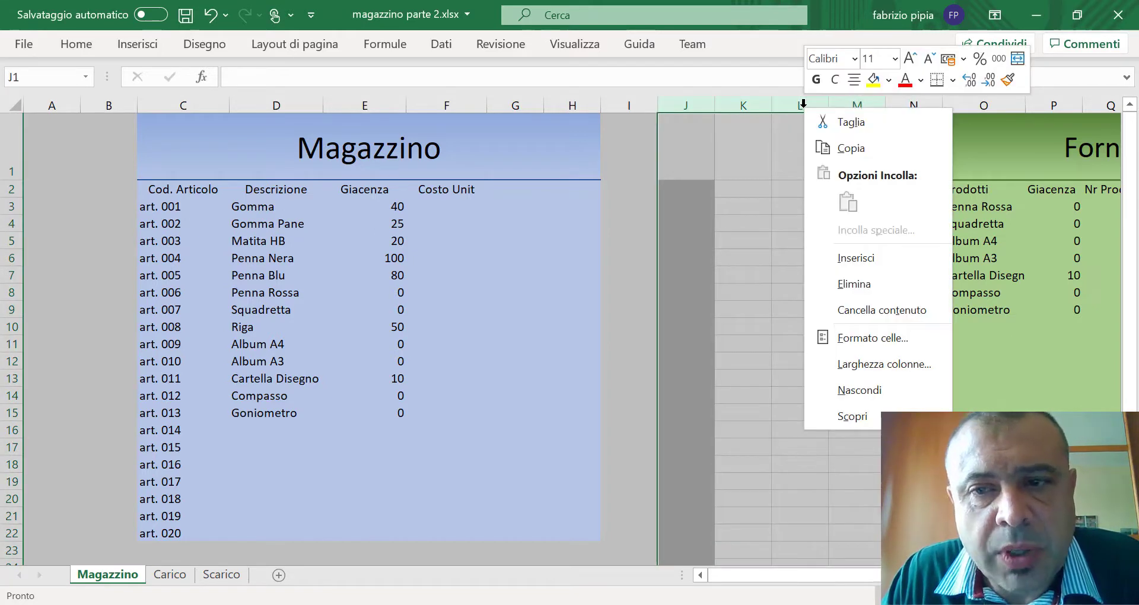
left_click(863, 389)
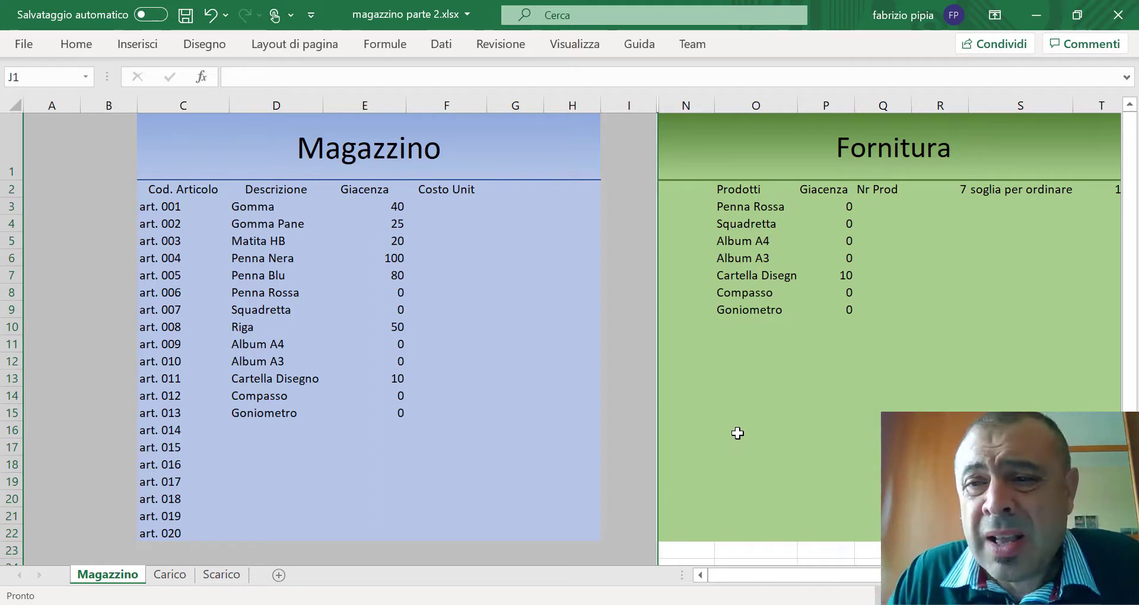
scroll(574, 332, "right", 1)
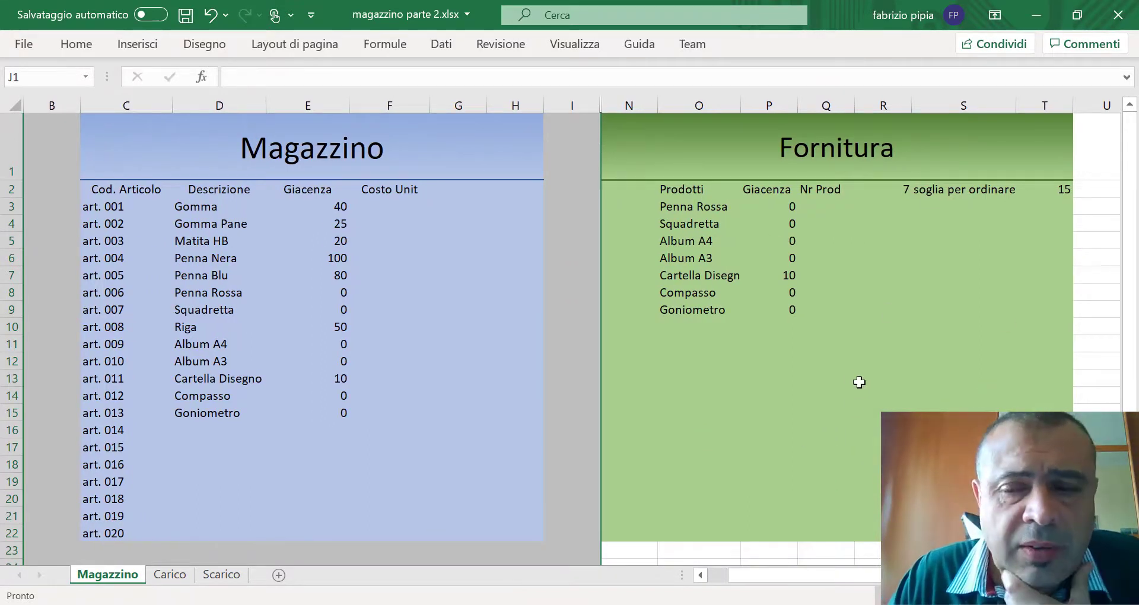
- Enter the header 'Giacenza minima' on two lines in cell G2
left_click(396, 212)
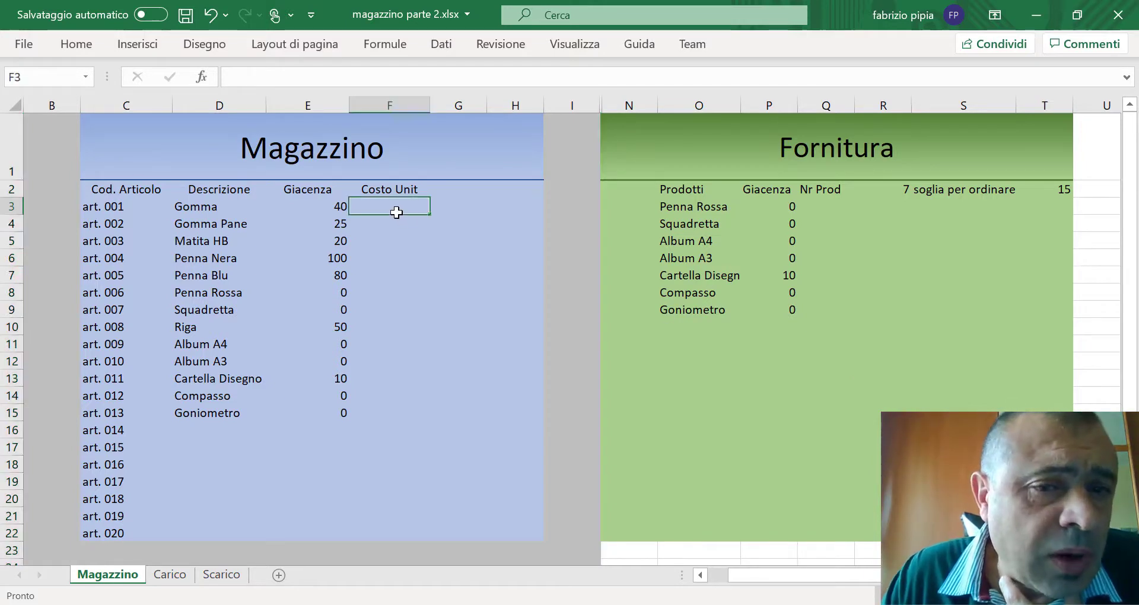
left_click(464, 195)
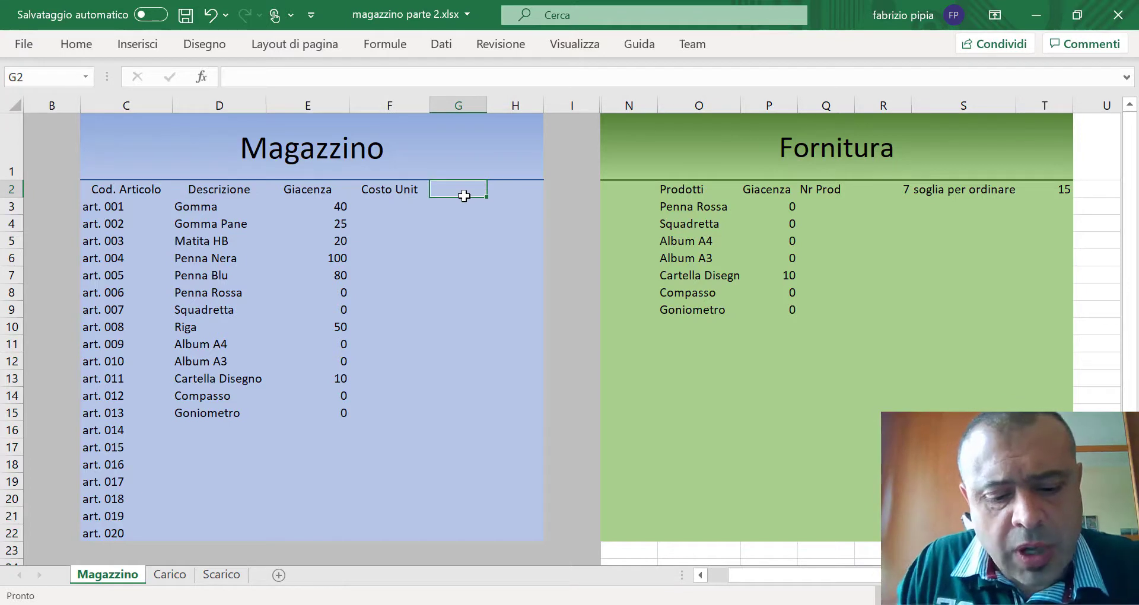
type("Giac")
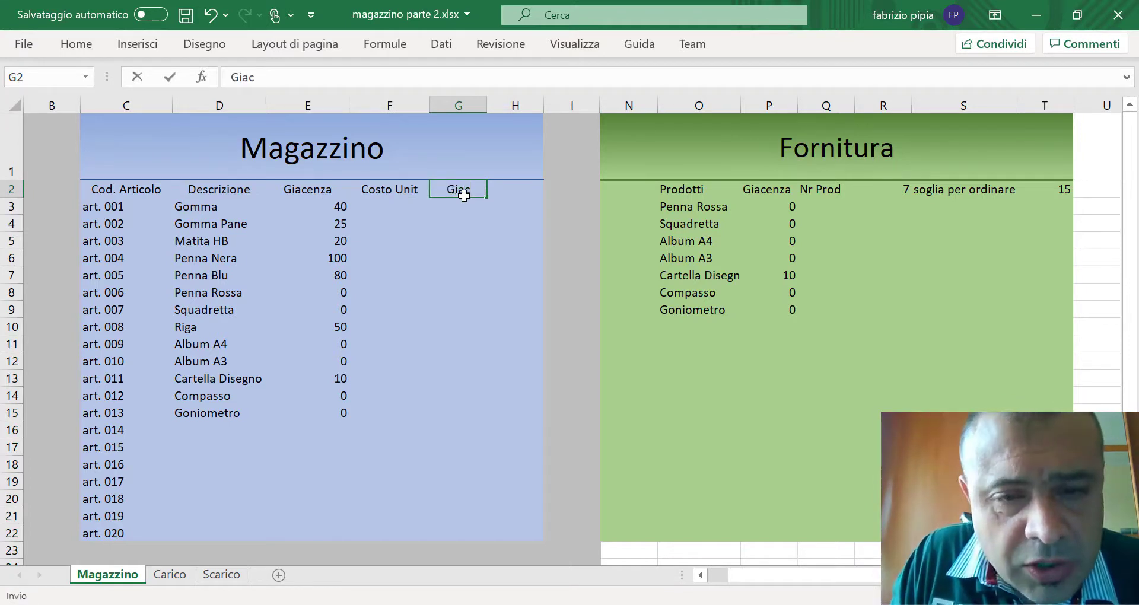
type("enzamini")
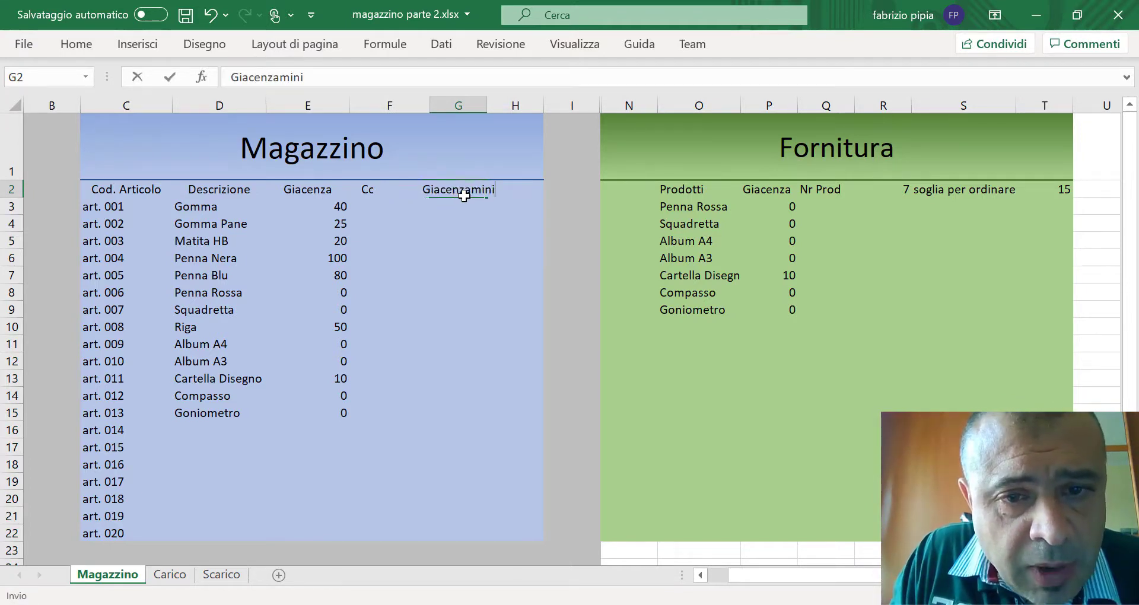
key("BackSpace")
key("BackSpace")
key("BackSpace")
key("BackSpace")
key("BackSpace")
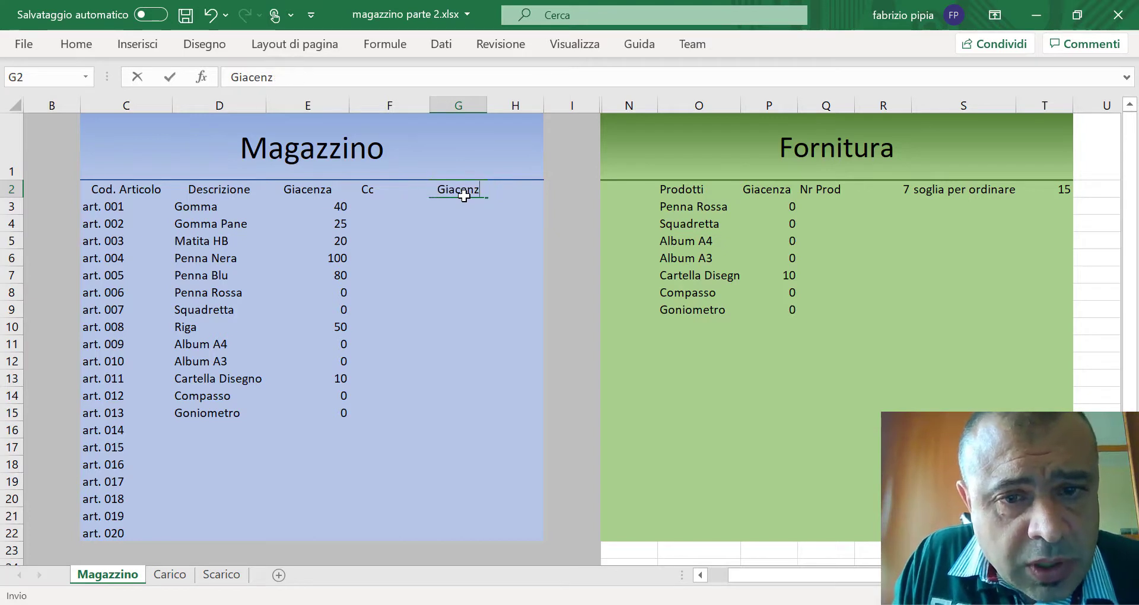
type("a")
key("alt+Return")
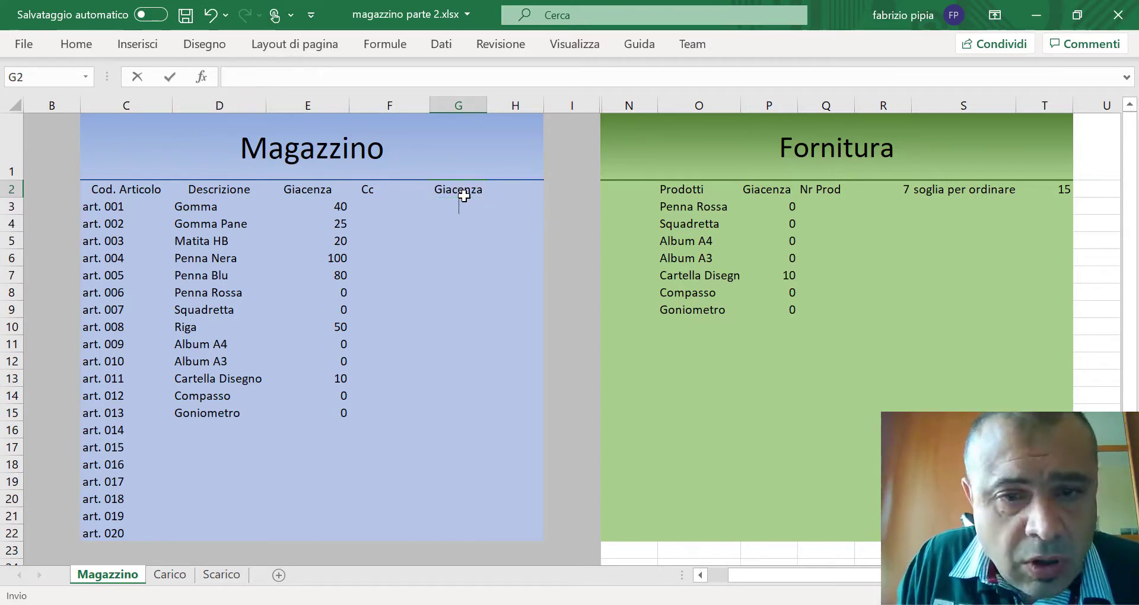
type("minima")
key("ctrl+Return")
key("Return")
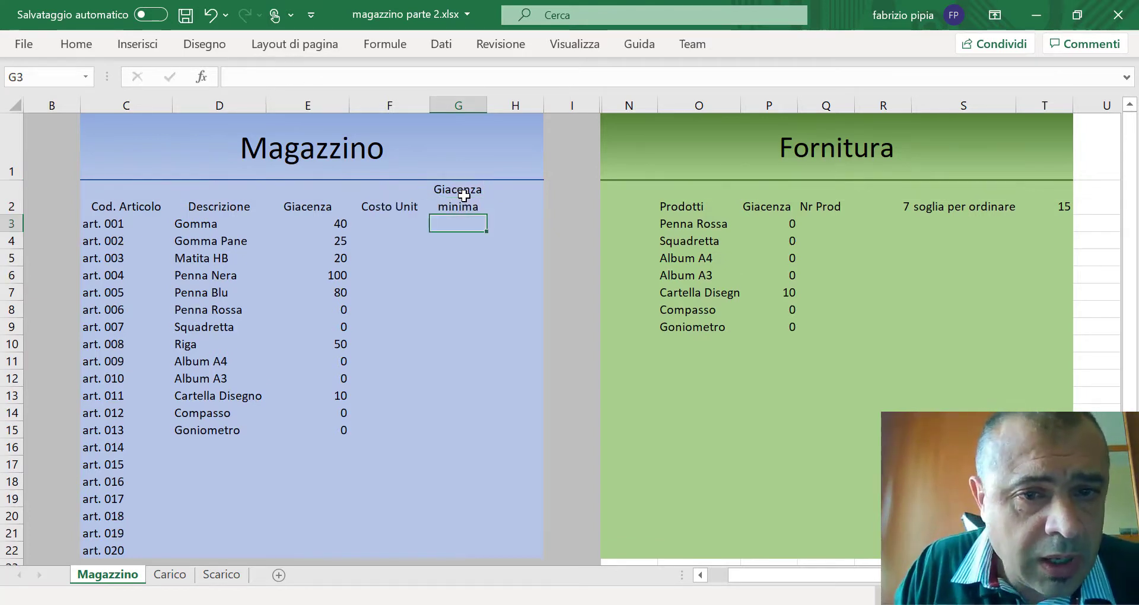
- Vertically centre the header labels in C2:G2
left_click_drag(127, 195, 475, 189)
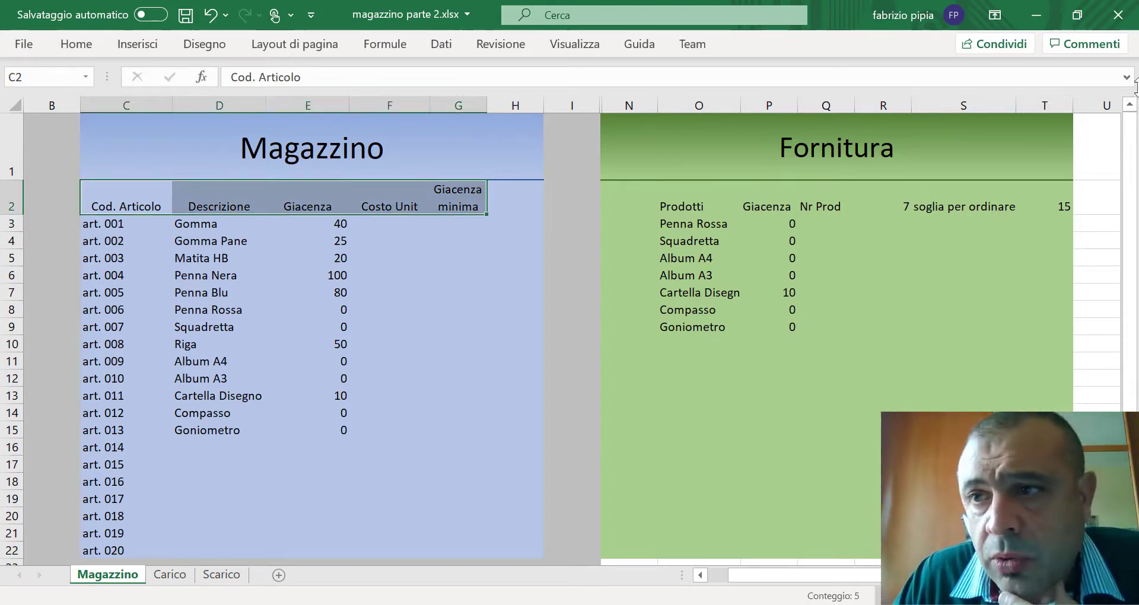
left_click(77, 50)
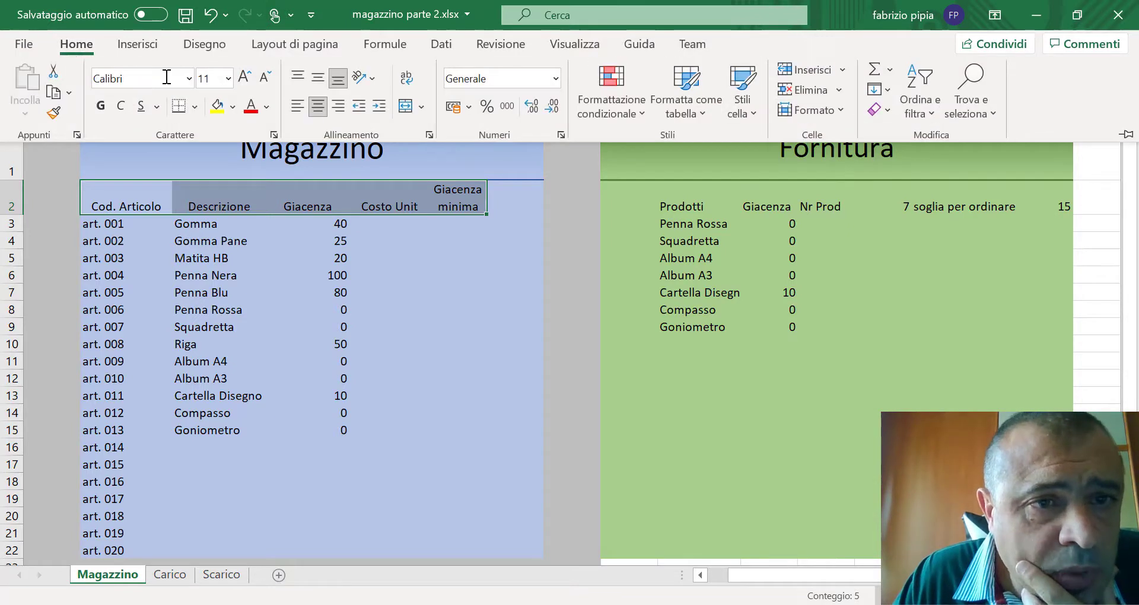
left_click(319, 80)
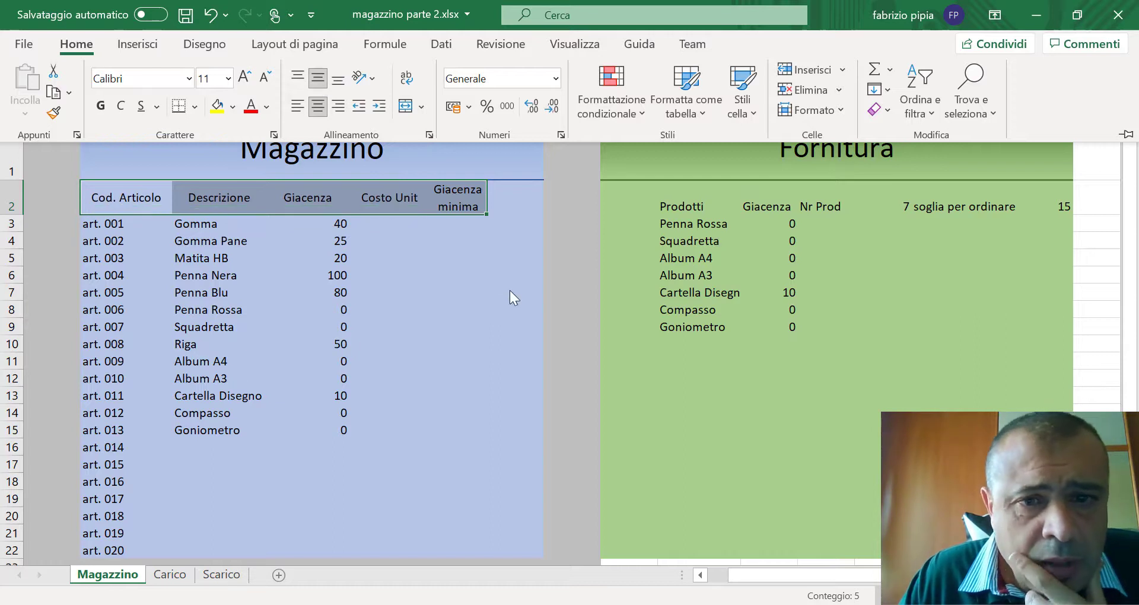
left_click(465, 229)
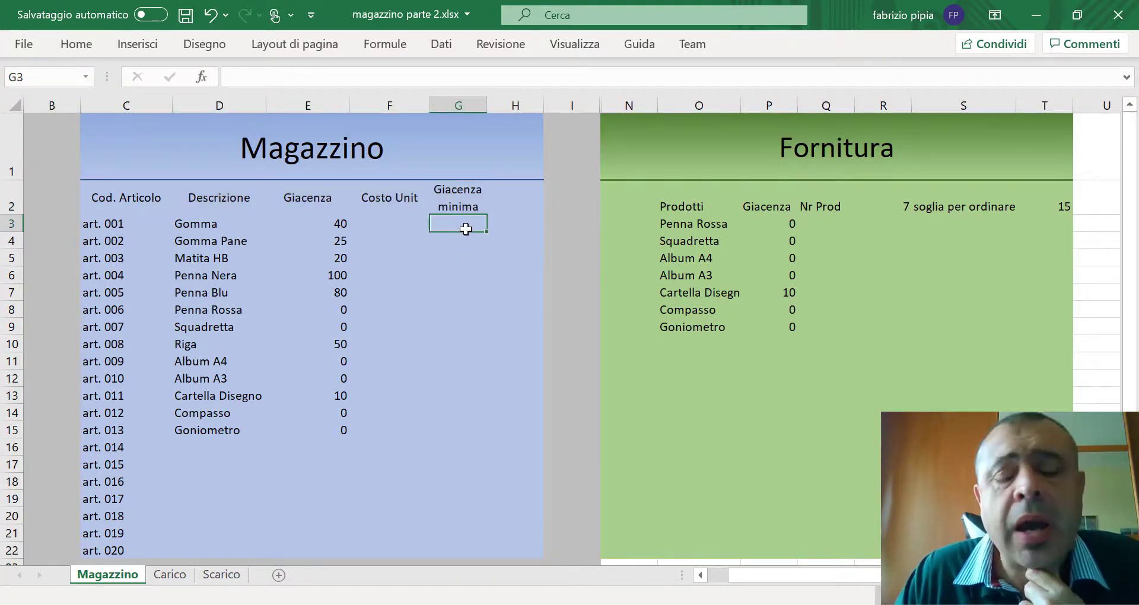
- Fill G3:G15 with a minimum stock of 50 and clear the extra copies in G16:G22
type("50")
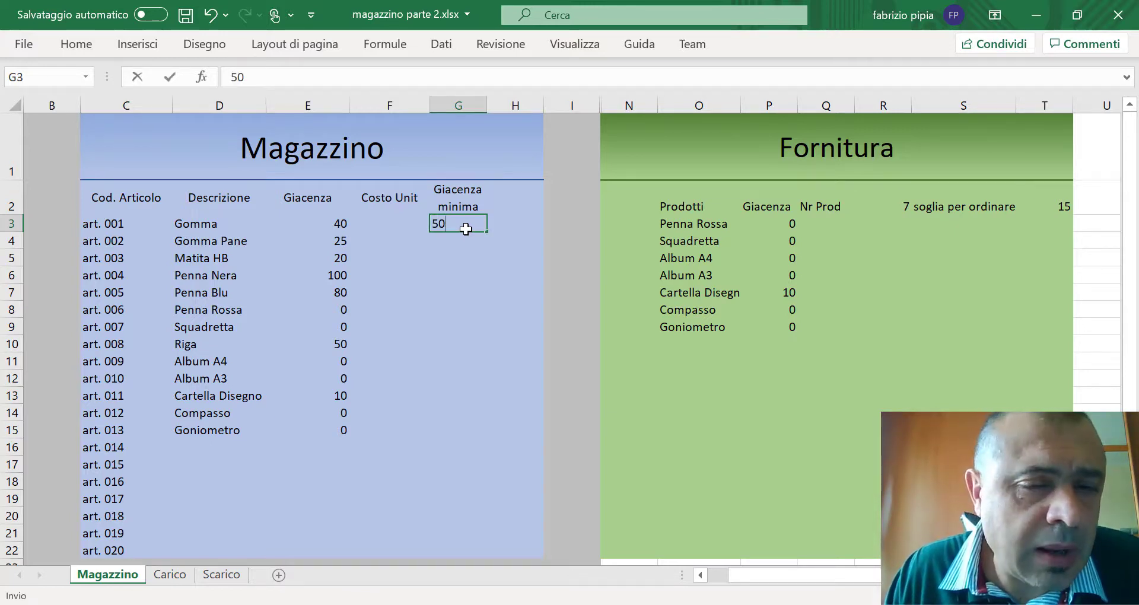
key("ctrl+Return")
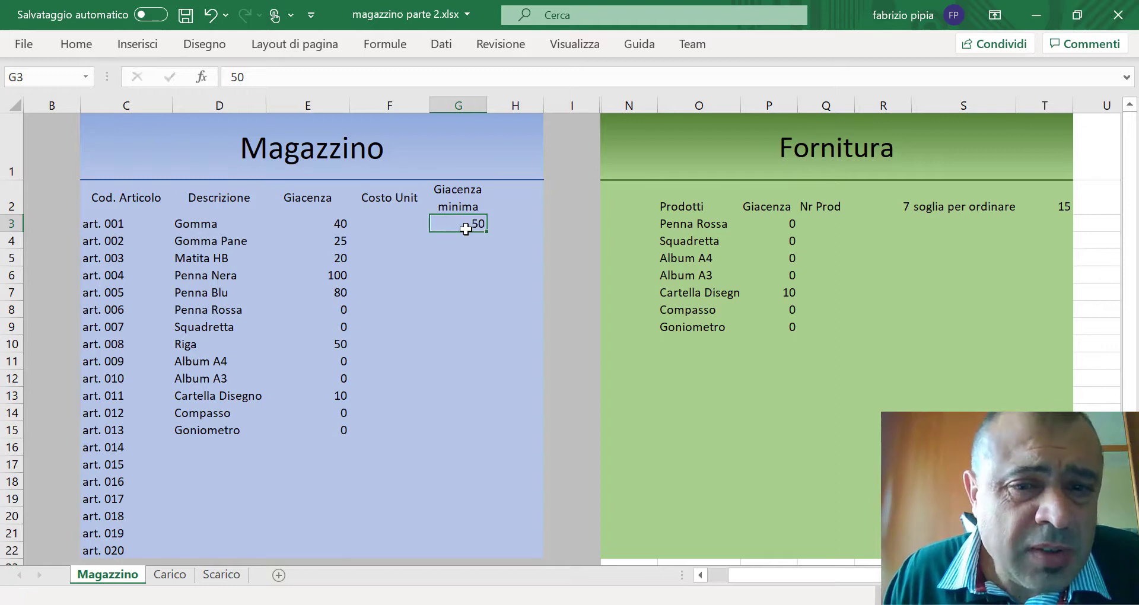
left_click_drag(487, 233, 454, 552)
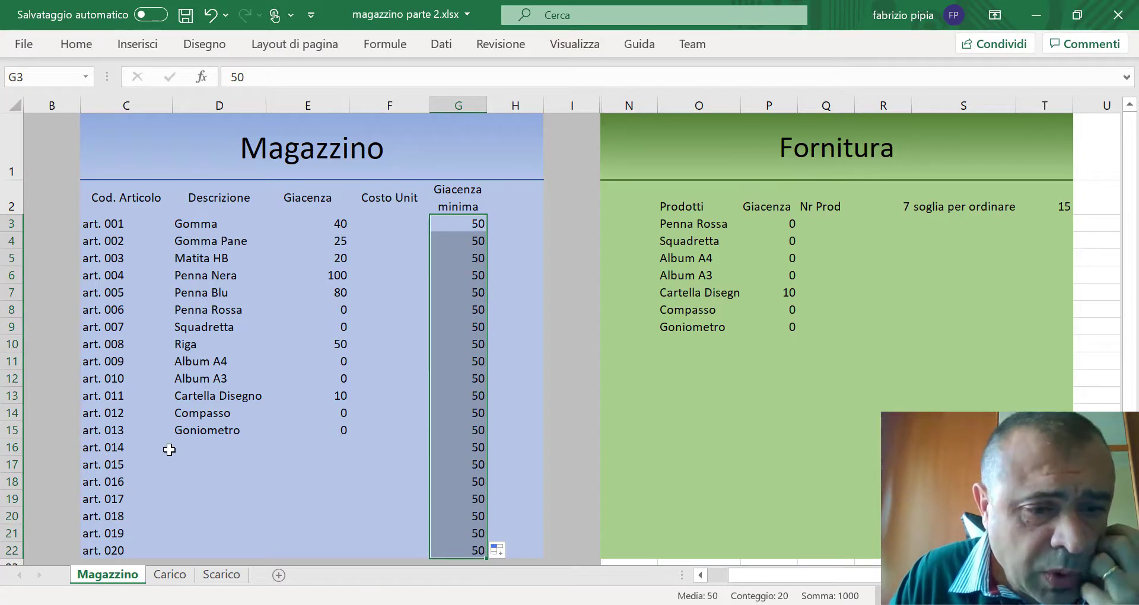
left_click(463, 223)
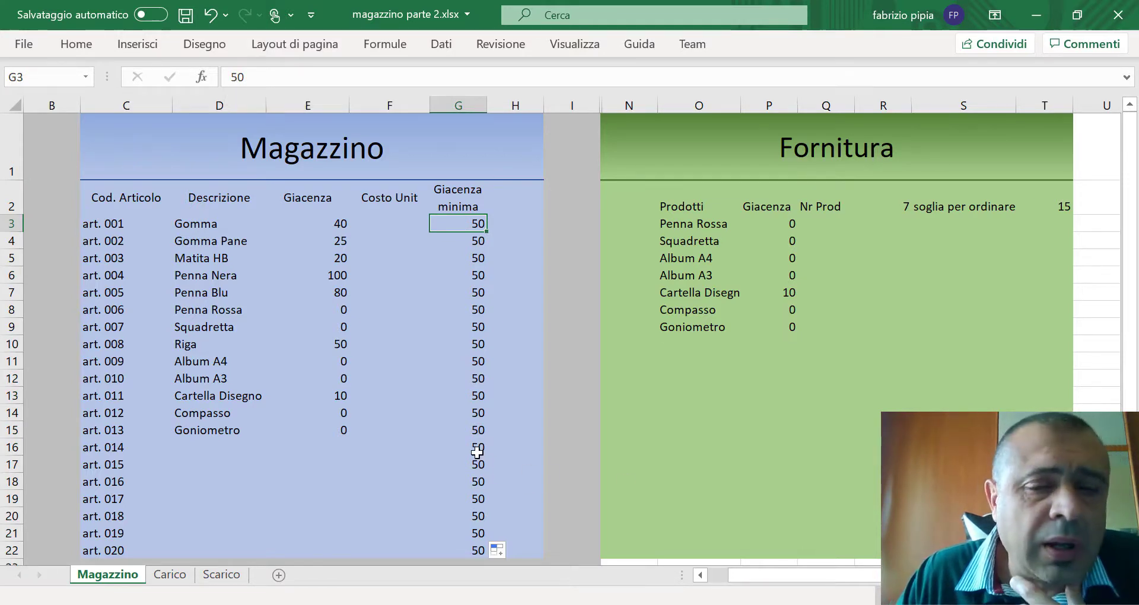
left_click_drag(477, 452, 477, 549)
key("Delete")
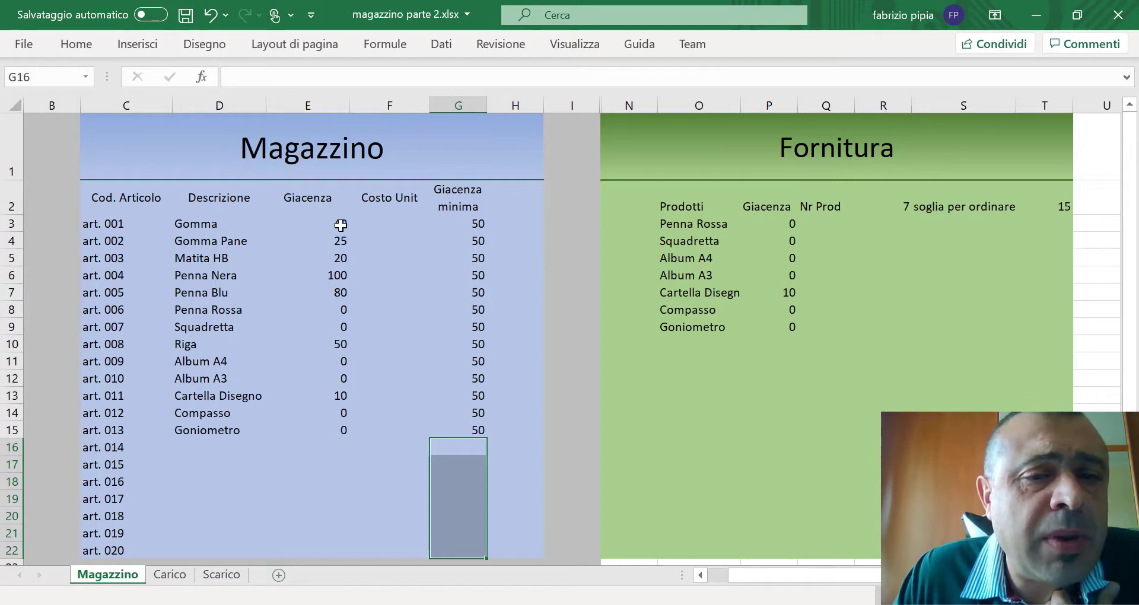
- Change the ordering threshold in T2 to 50 after checking the E3 and Fornitura formulas
left_click(340, 225)
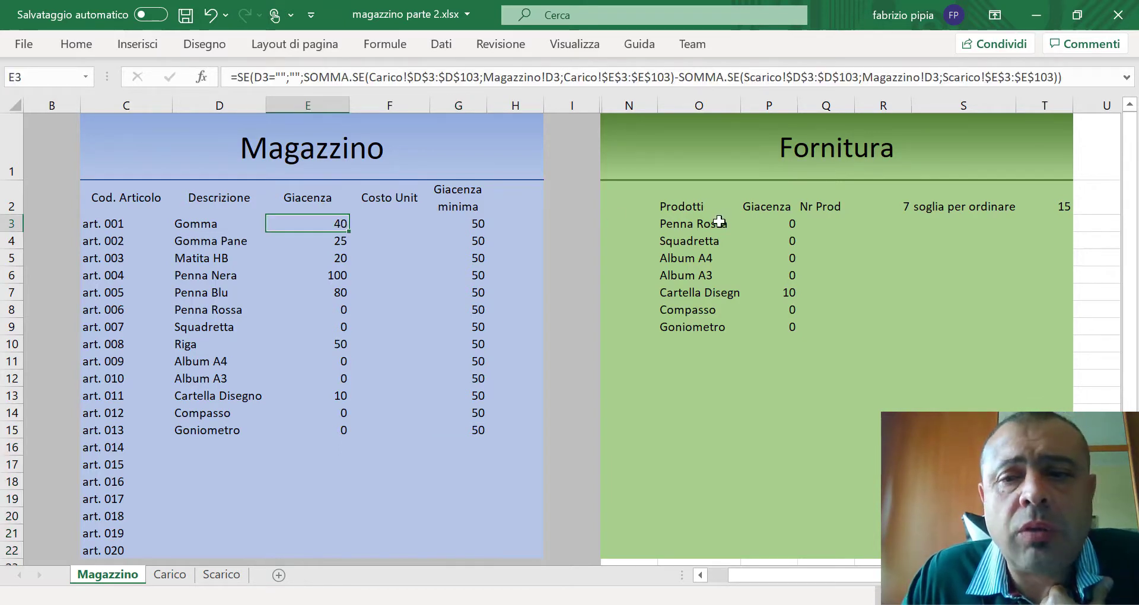
left_click_drag(701, 224, 704, 334)
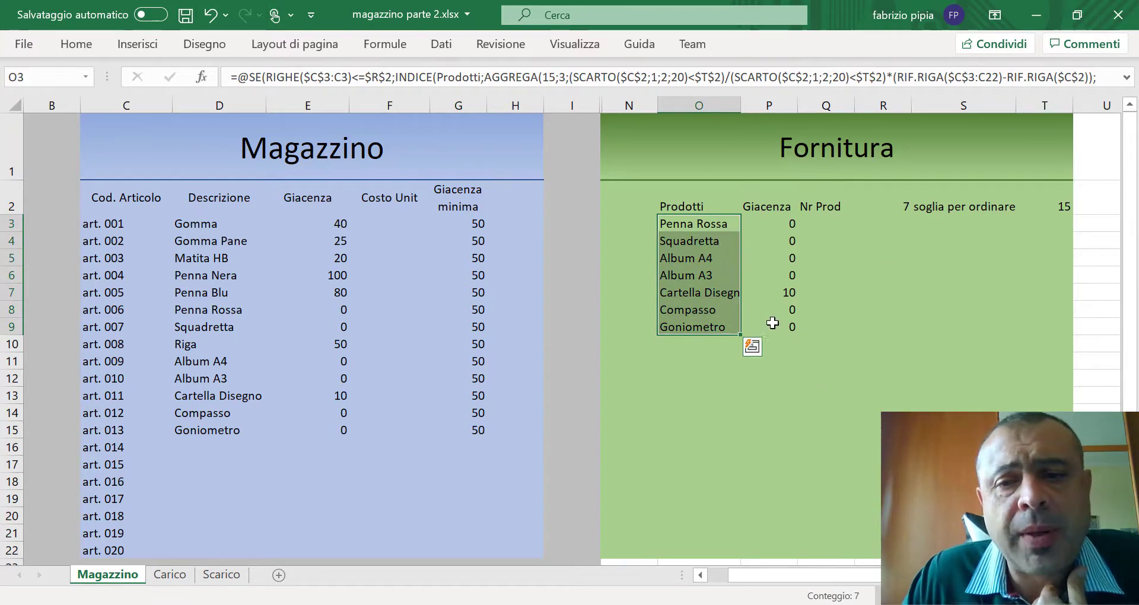
left_click(1065, 208)
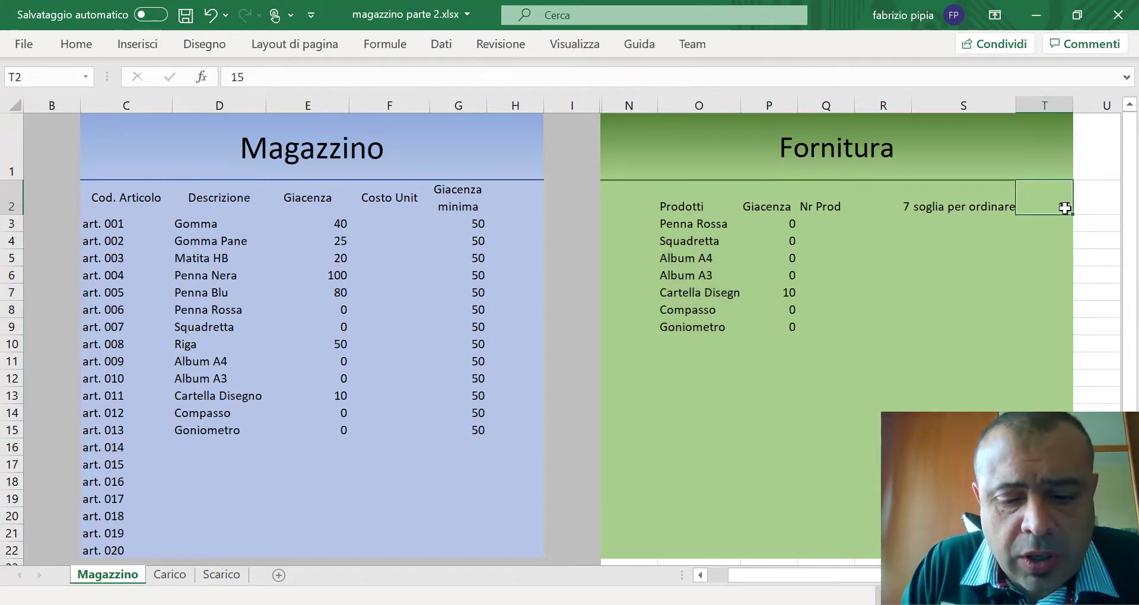
type("50")
key("Return")
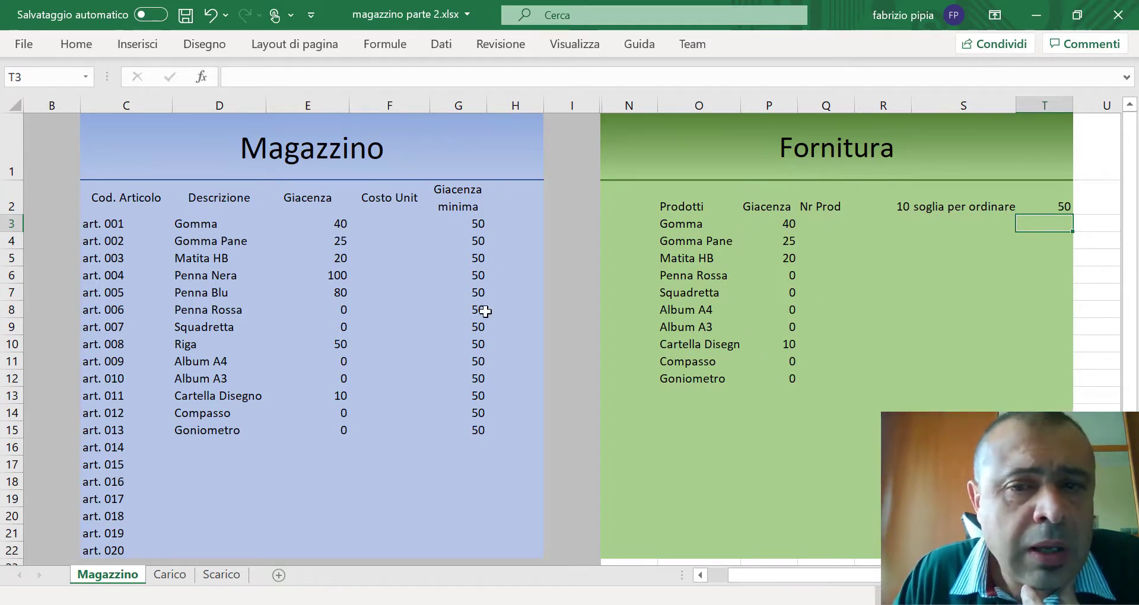
left_click(477, 225)
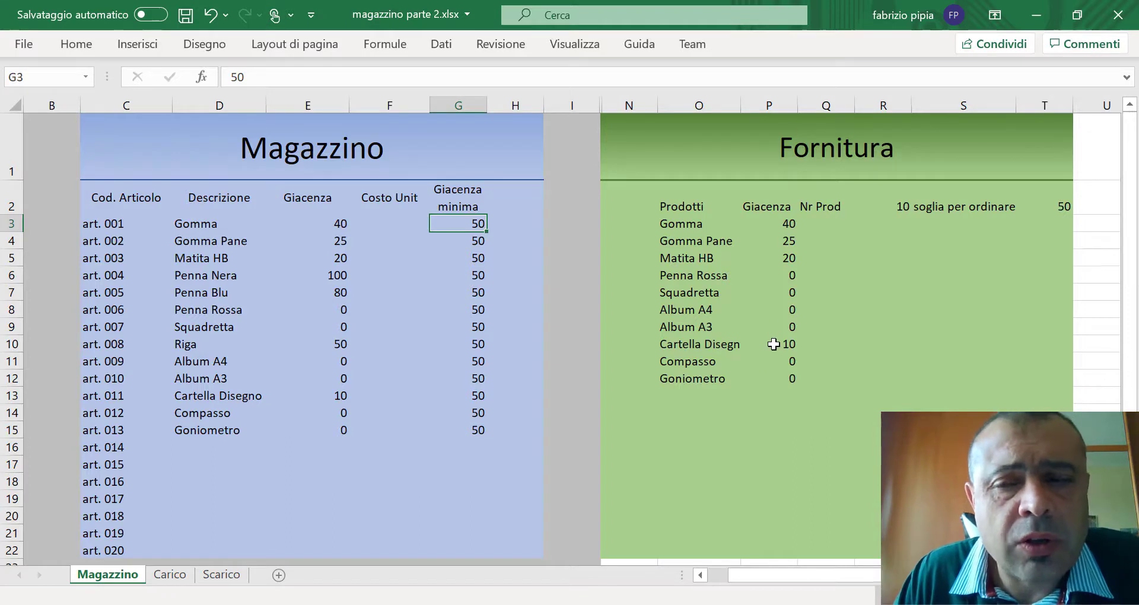
scroll(929, 394, "right", 1)
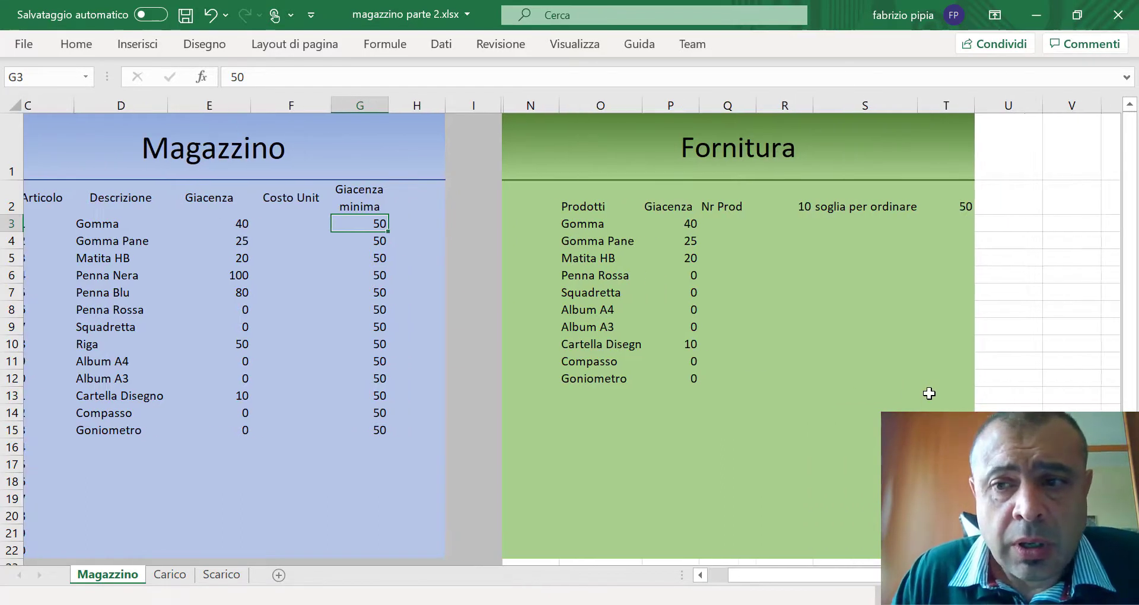
scroll(929, 393, "right", 1)
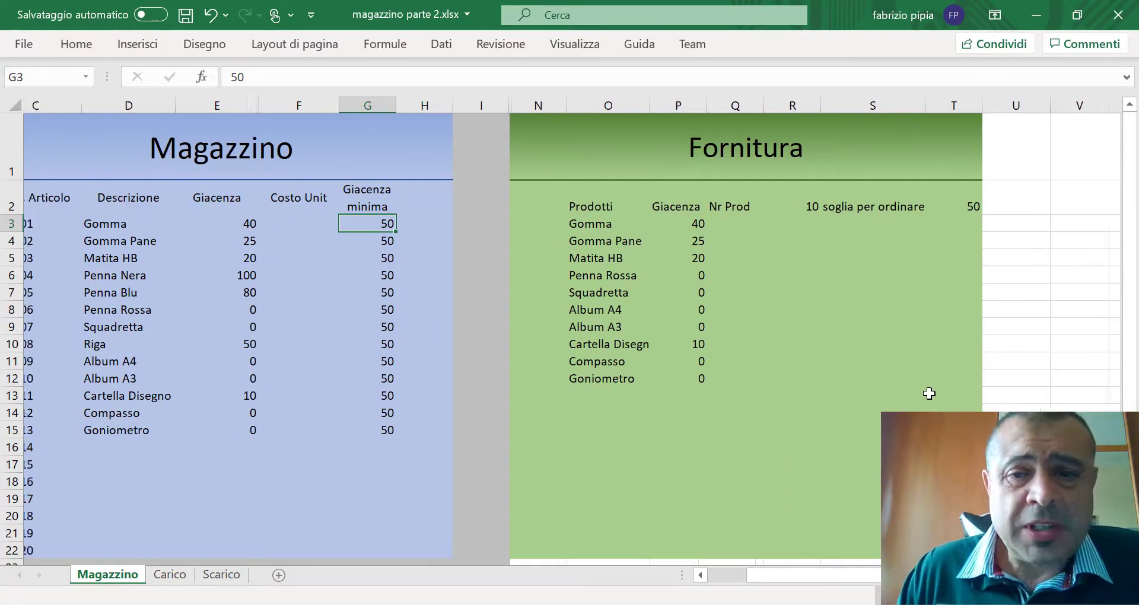
scroll(929, 393, "left", 1)
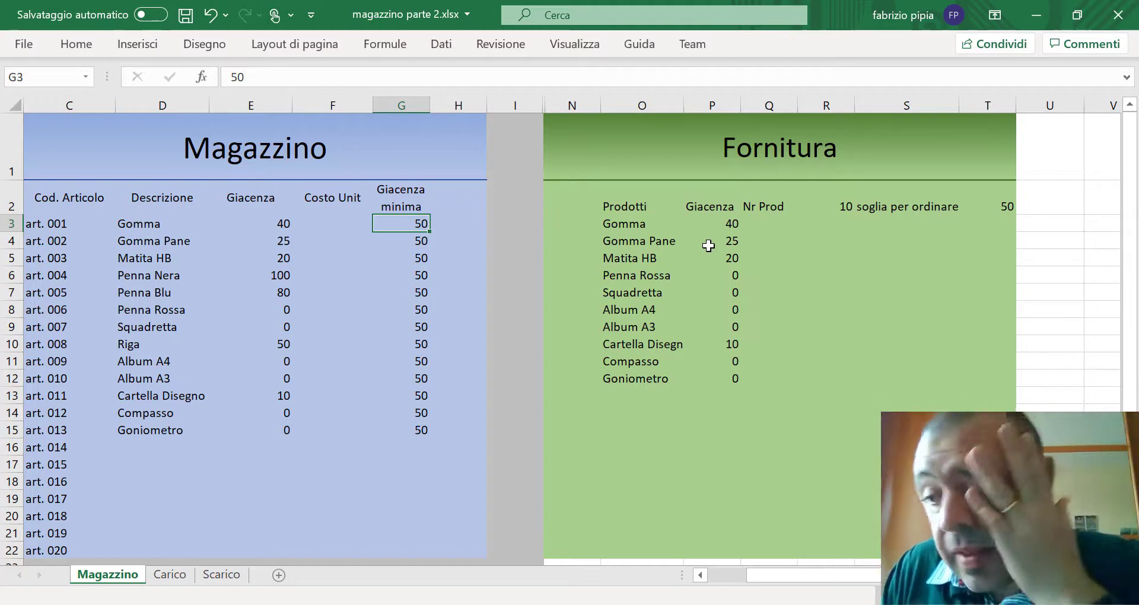
- Enter =E3<G3 in I3 and fill it down to I22
left_click(510, 217)
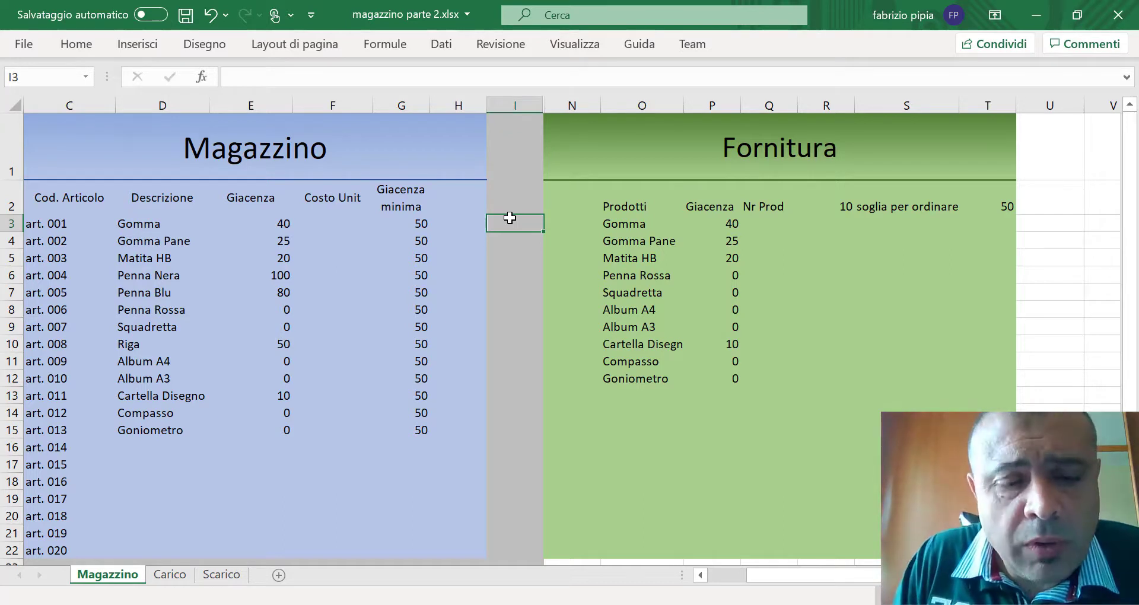
type("=")
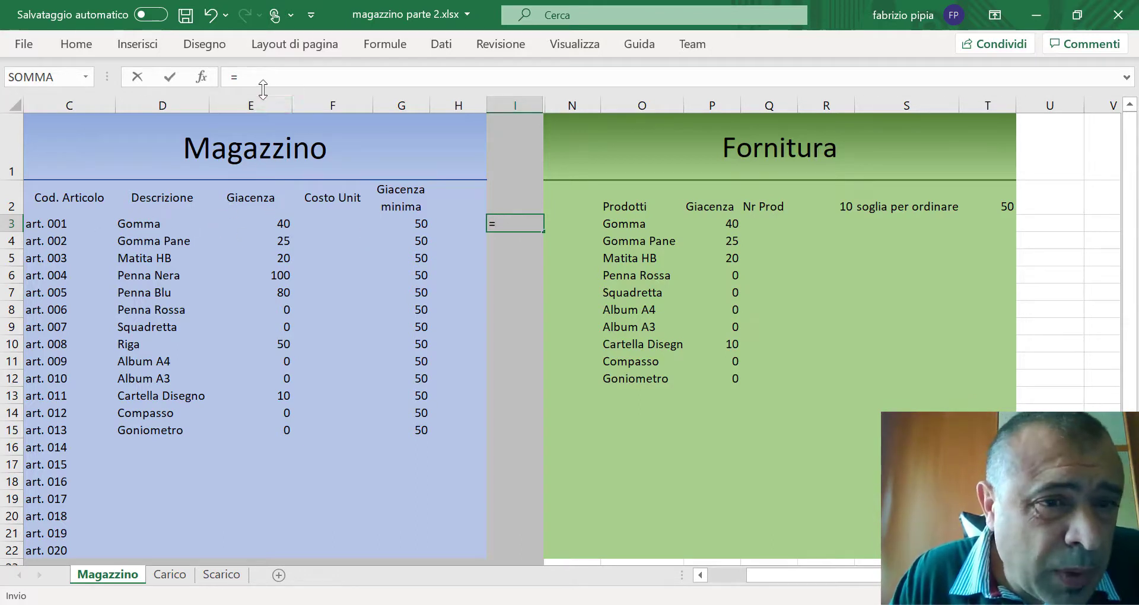
left_click(277, 224)
type("<")
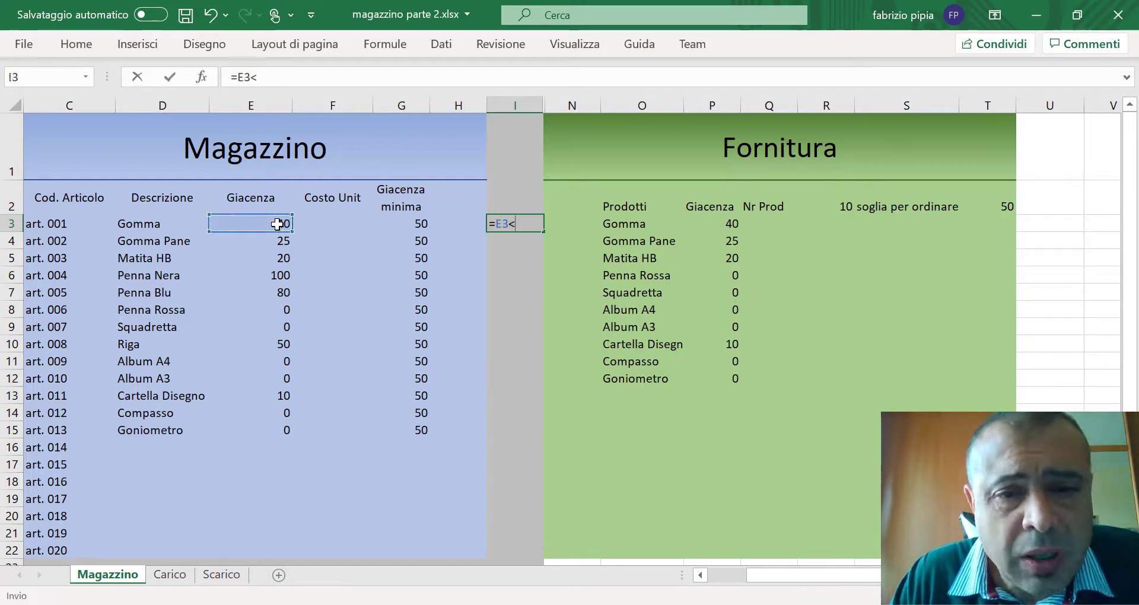
left_click(422, 227)
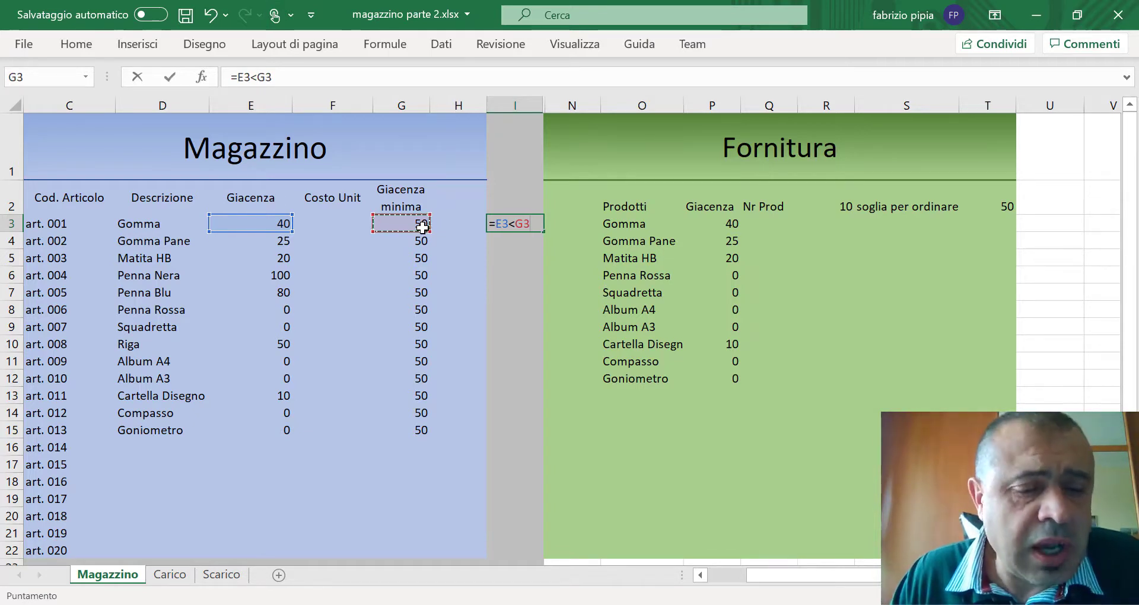
key("ctrl+Return")
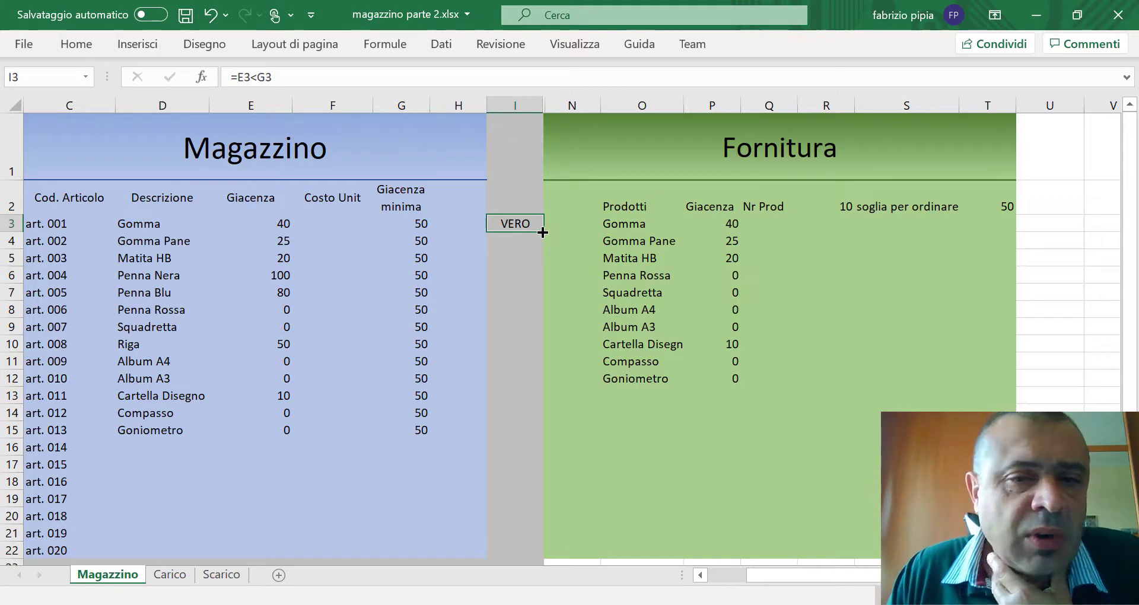
left_click_drag(543, 232, 520, 553)
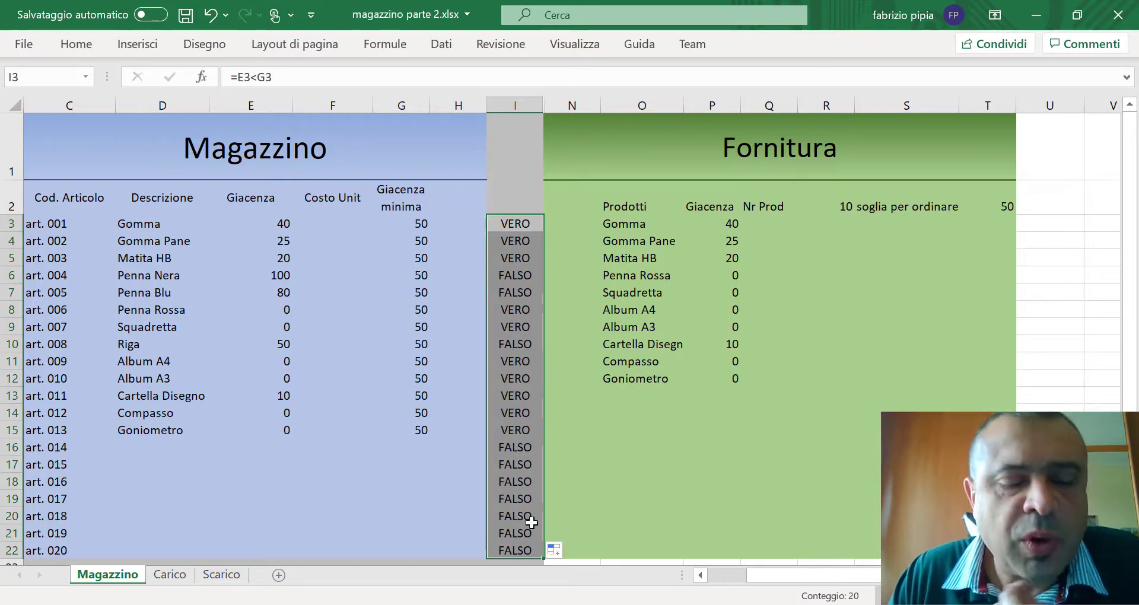
- Review the VERO/FALSO formulas in I3 through I7
left_click(513, 225)
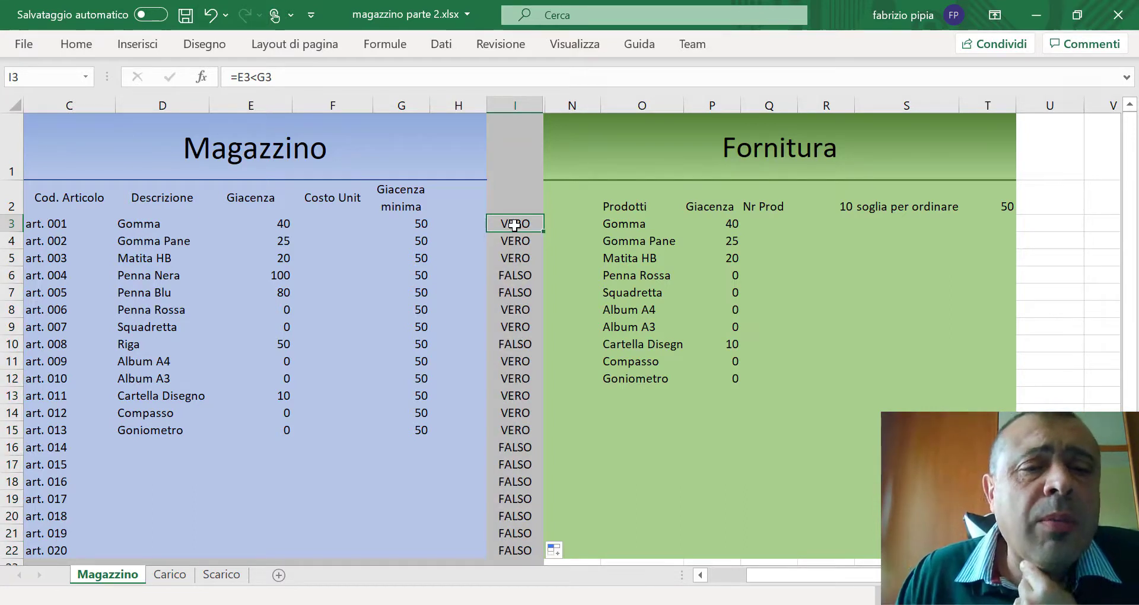
key("Down")
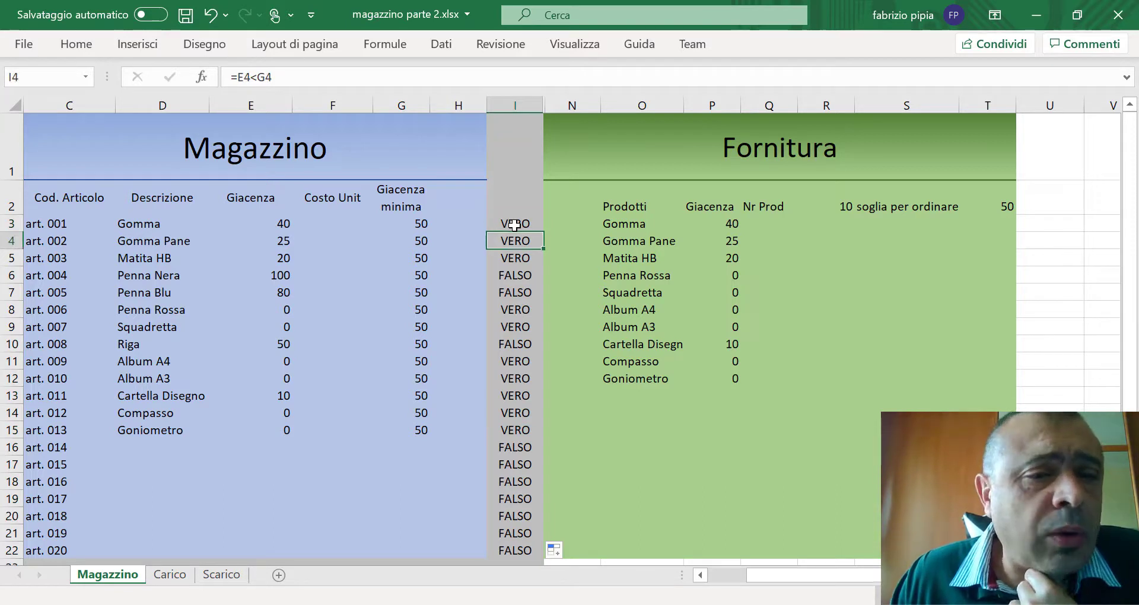
key("Down")
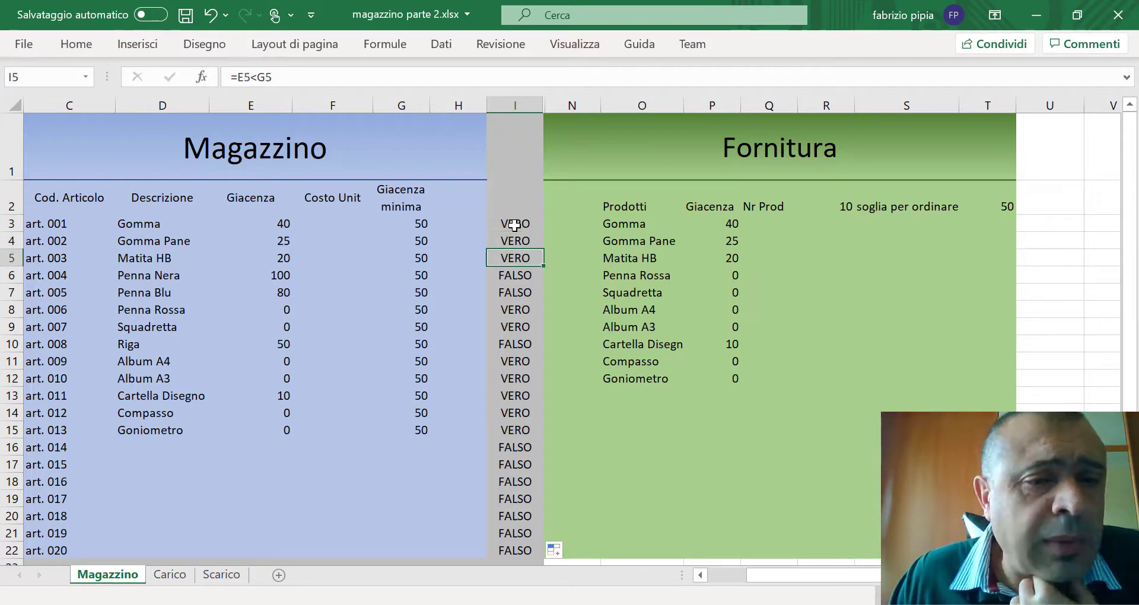
key("Down")
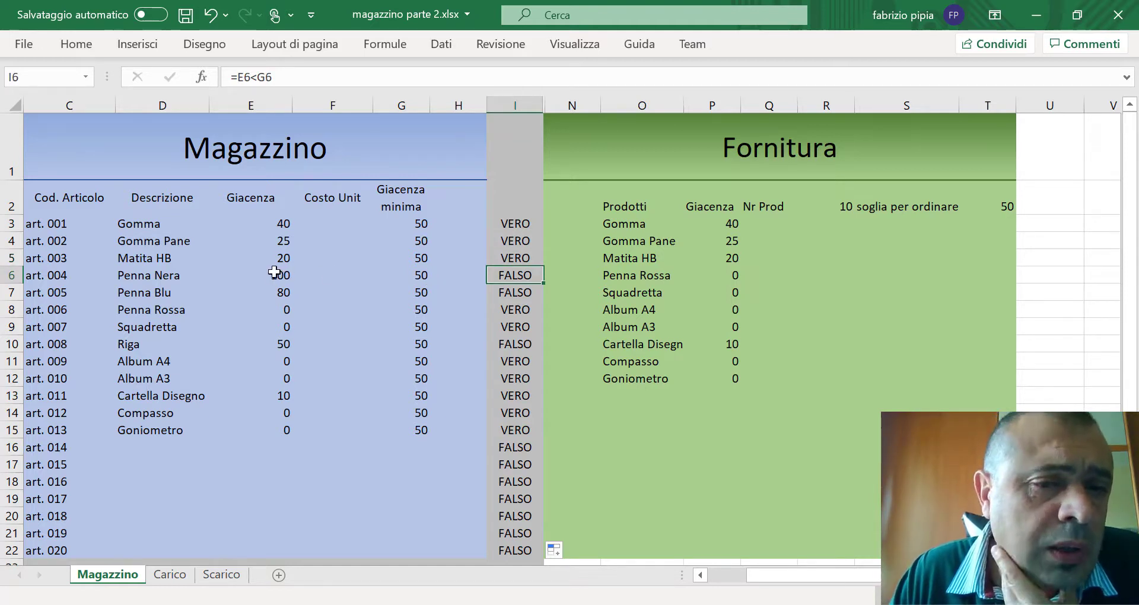
left_click(523, 288)
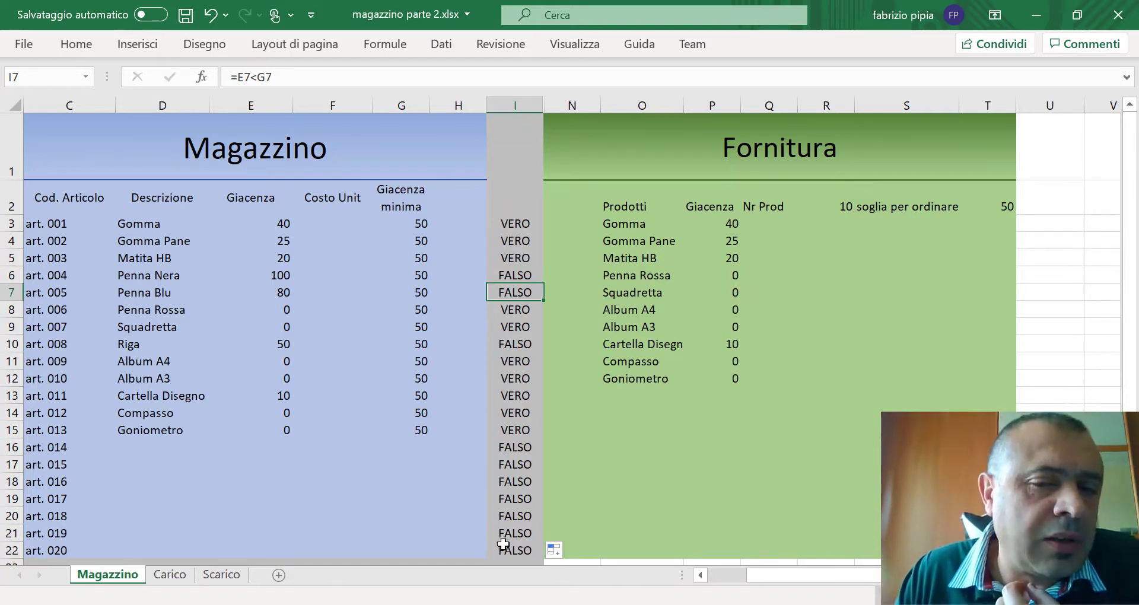
left_click(515, 226)
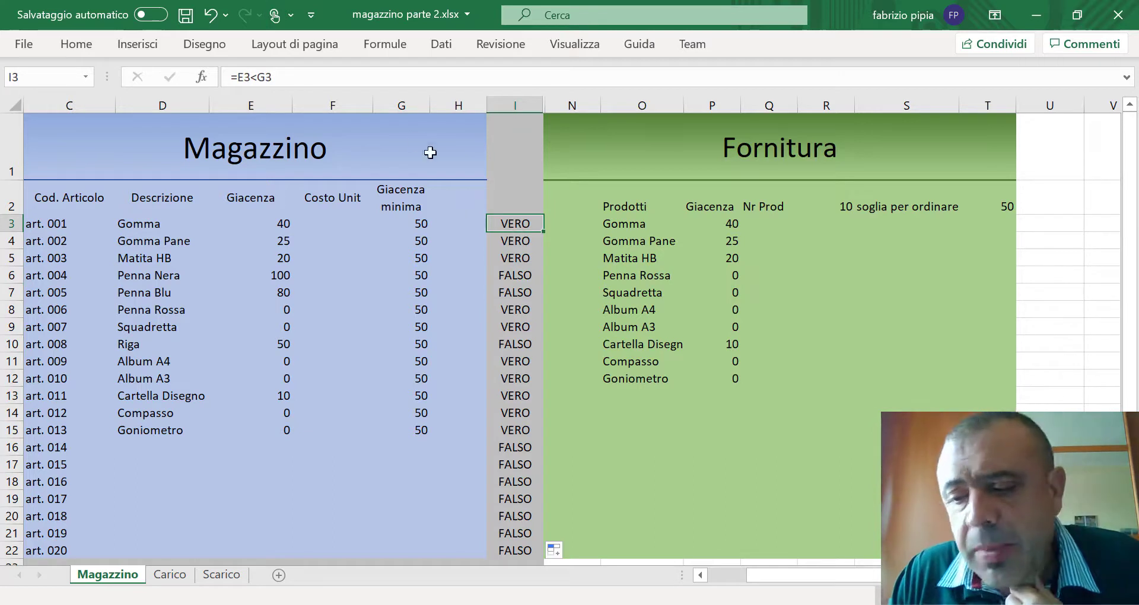
- Change I3 to =SE(G3="";"";E3<G3) and fill it down column I
left_click(240, 77)
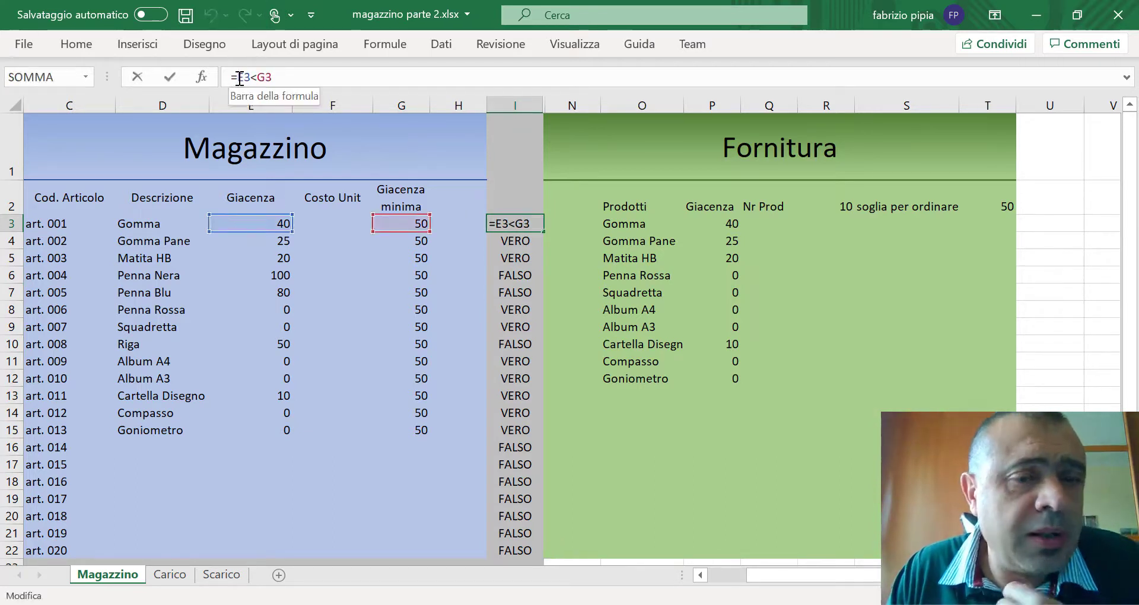
type("se")
key("Tab")
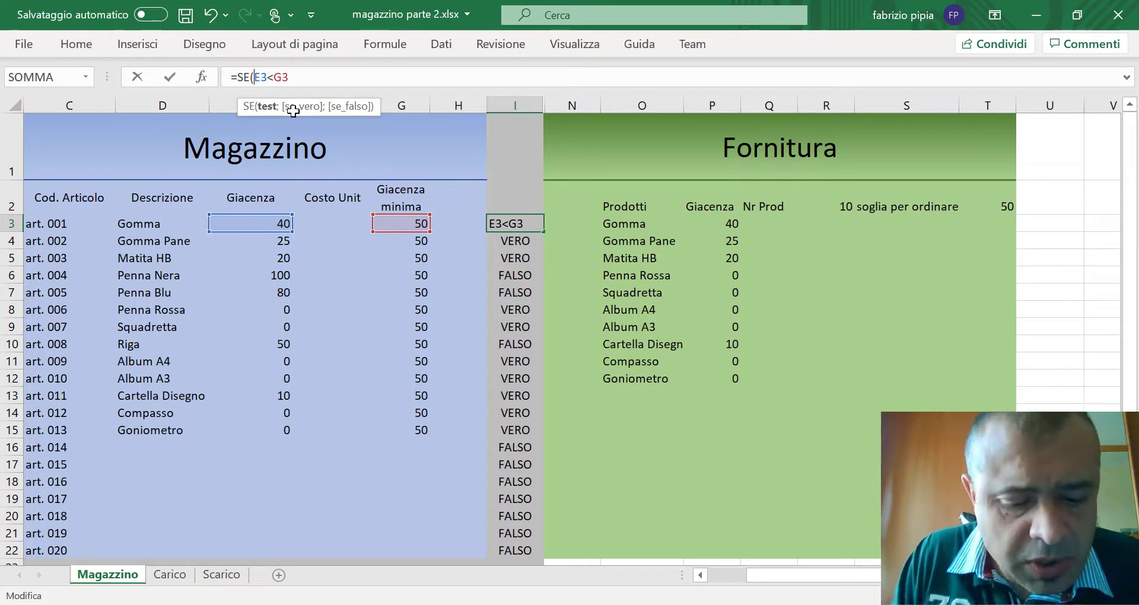
left_click(412, 221)
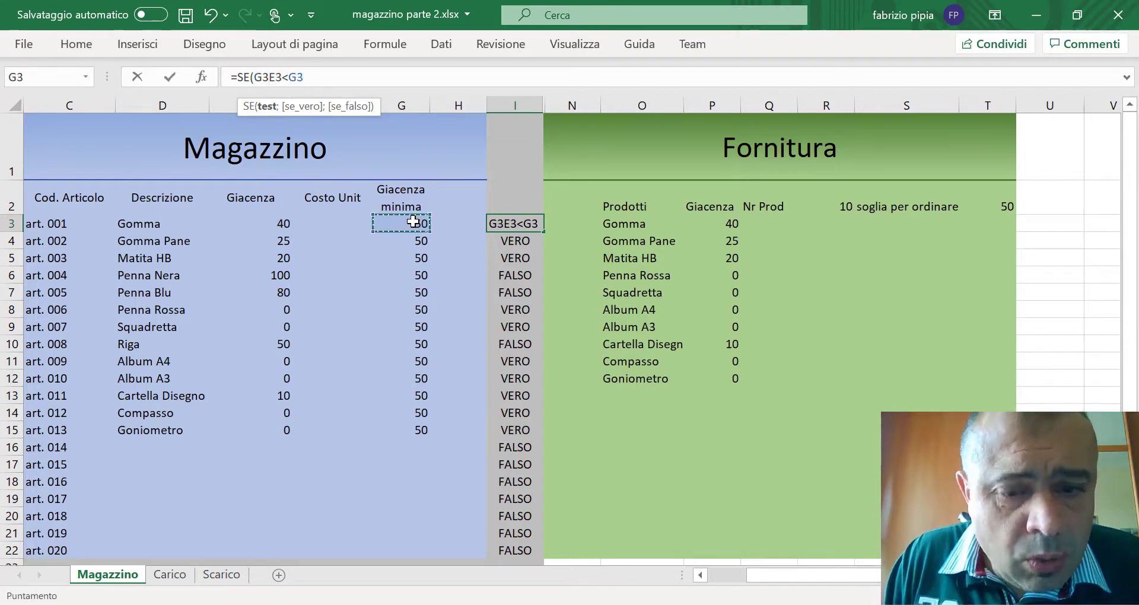
type("=")
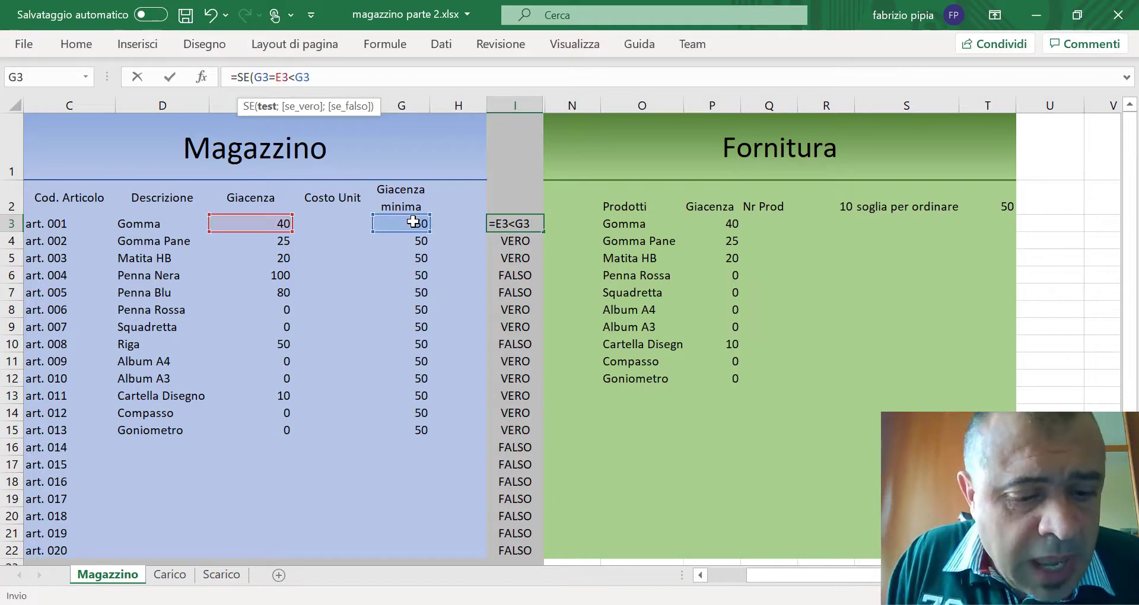
type("\"\"")
type(";")
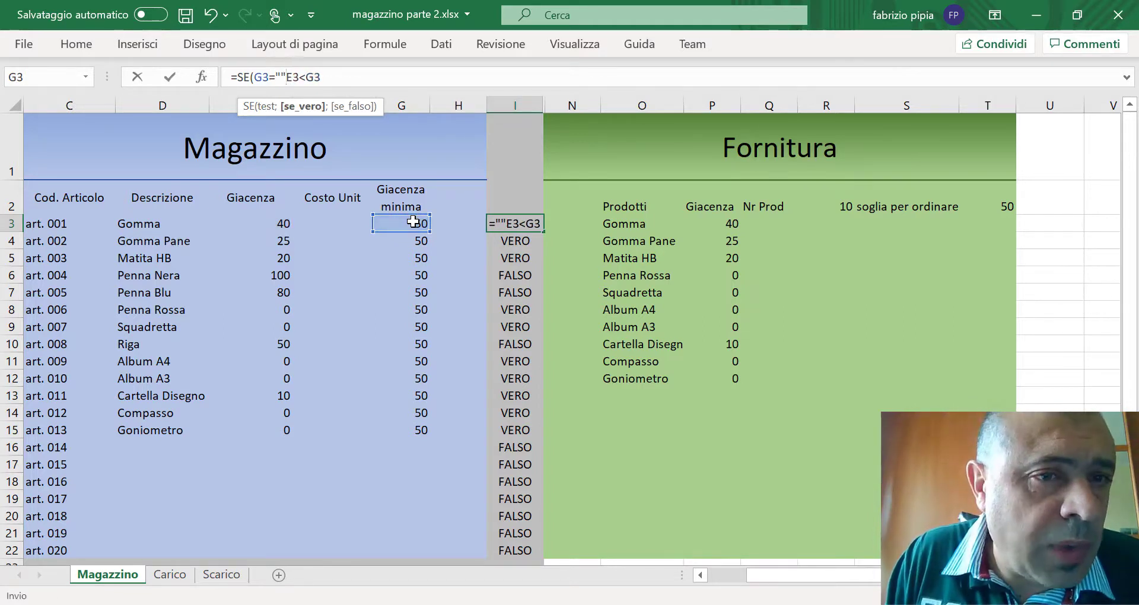
type("\"\";E3<G3")
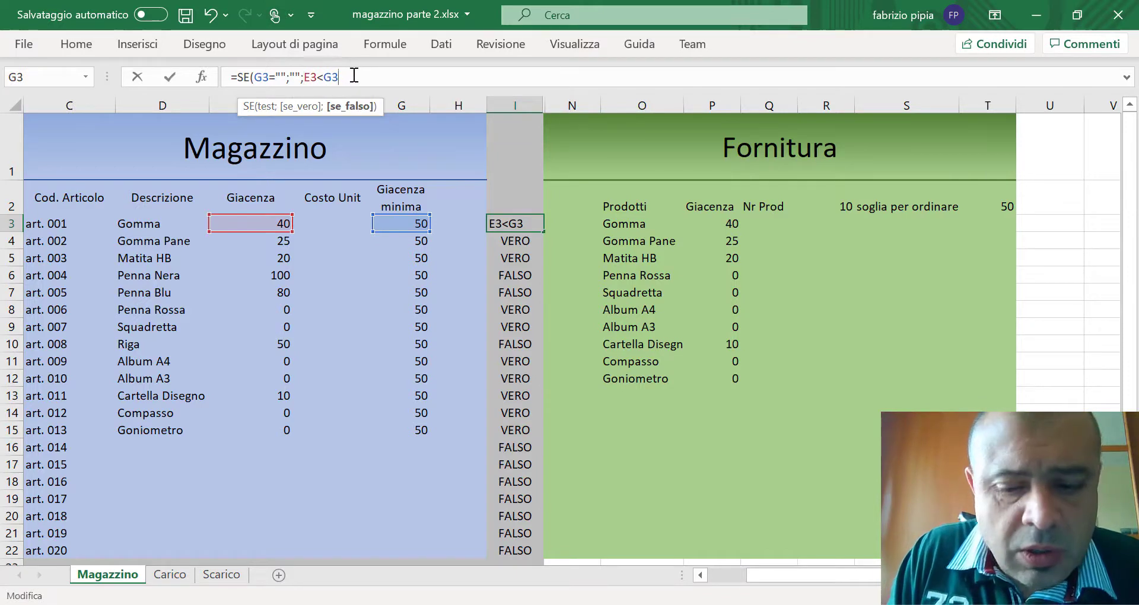
type(")")
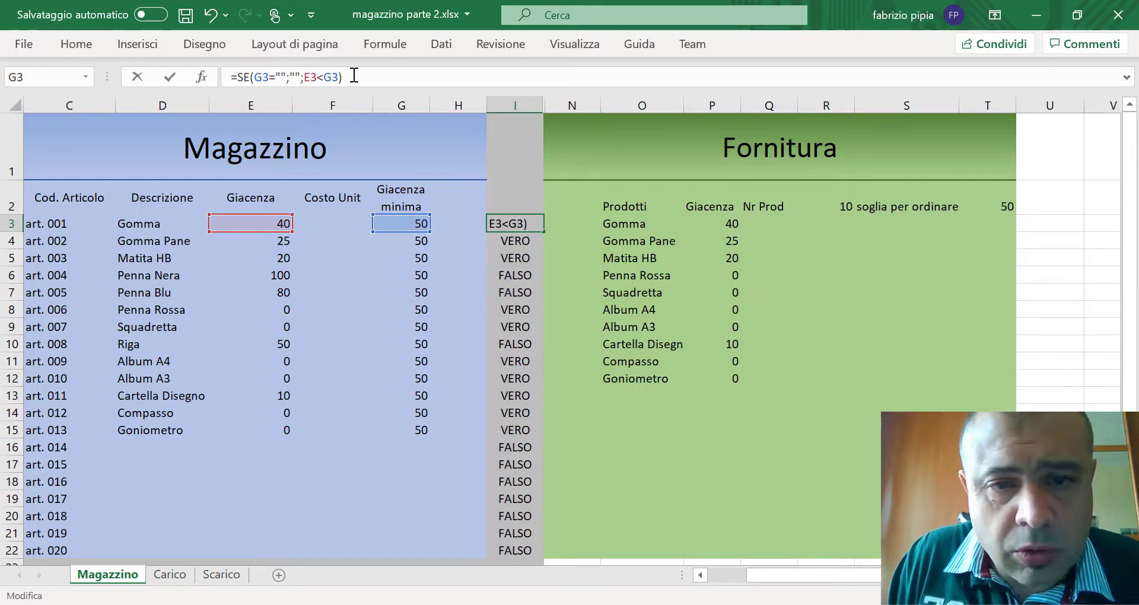
key("ctrl+Return")
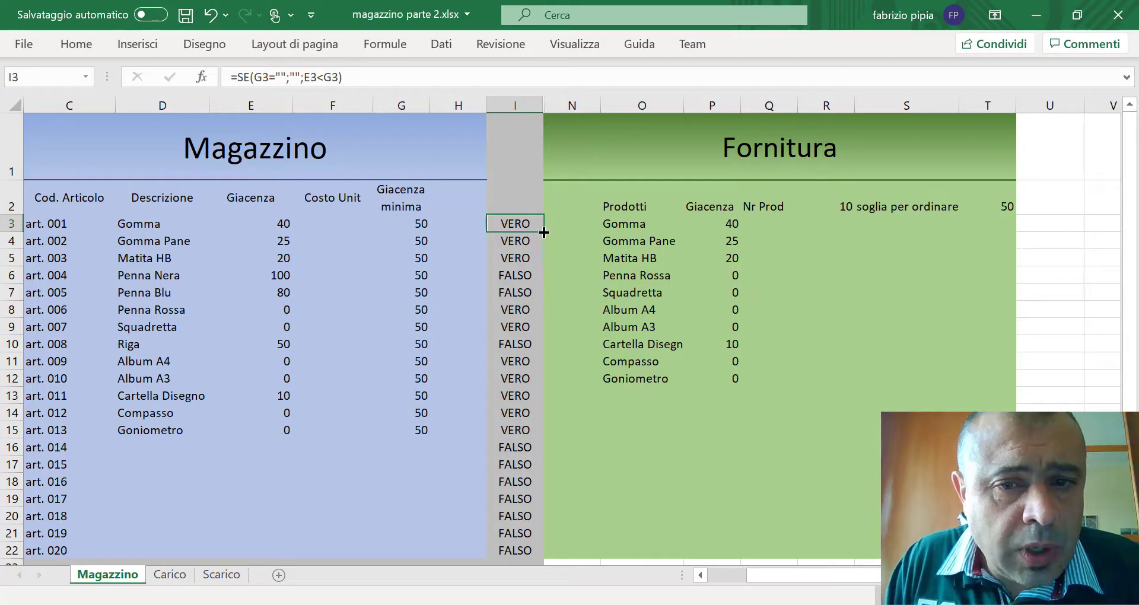
double_click(544, 232)
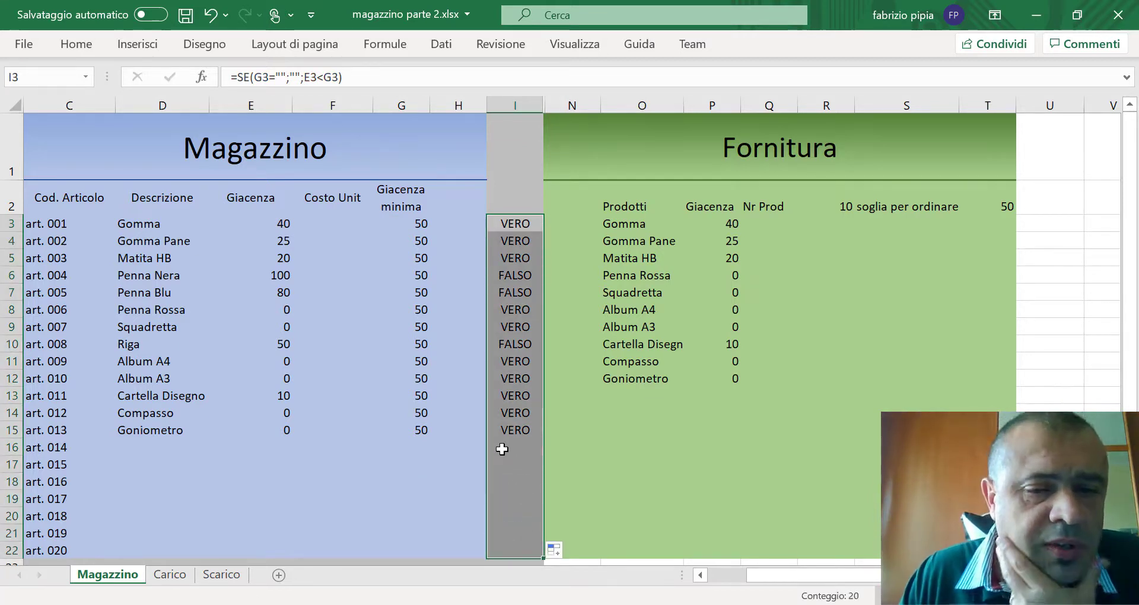
left_click(154, 452)
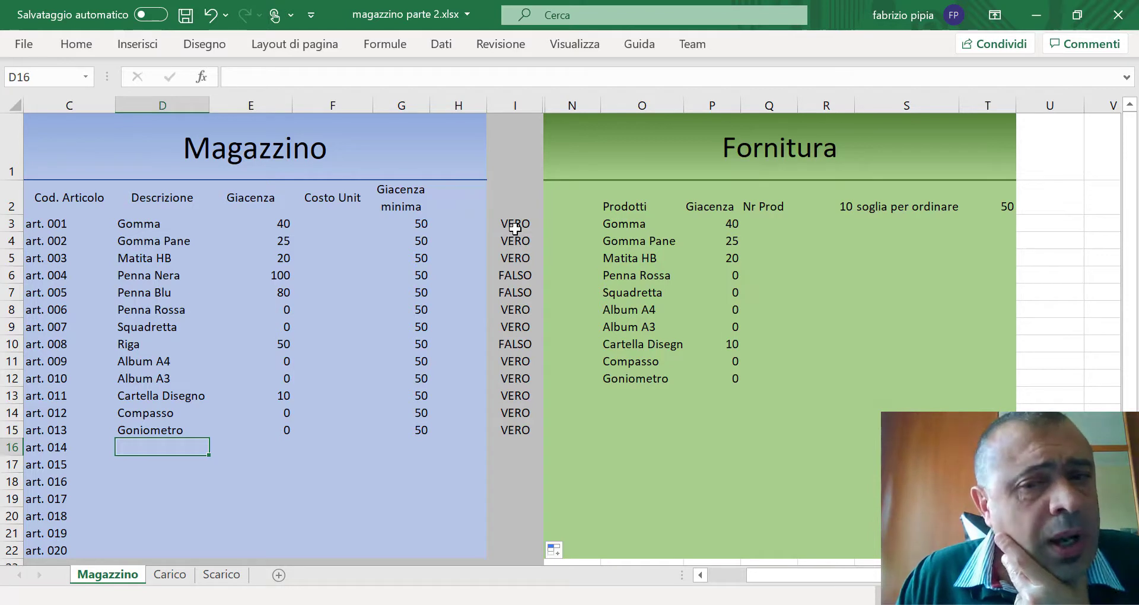
left_click(1055, 207)
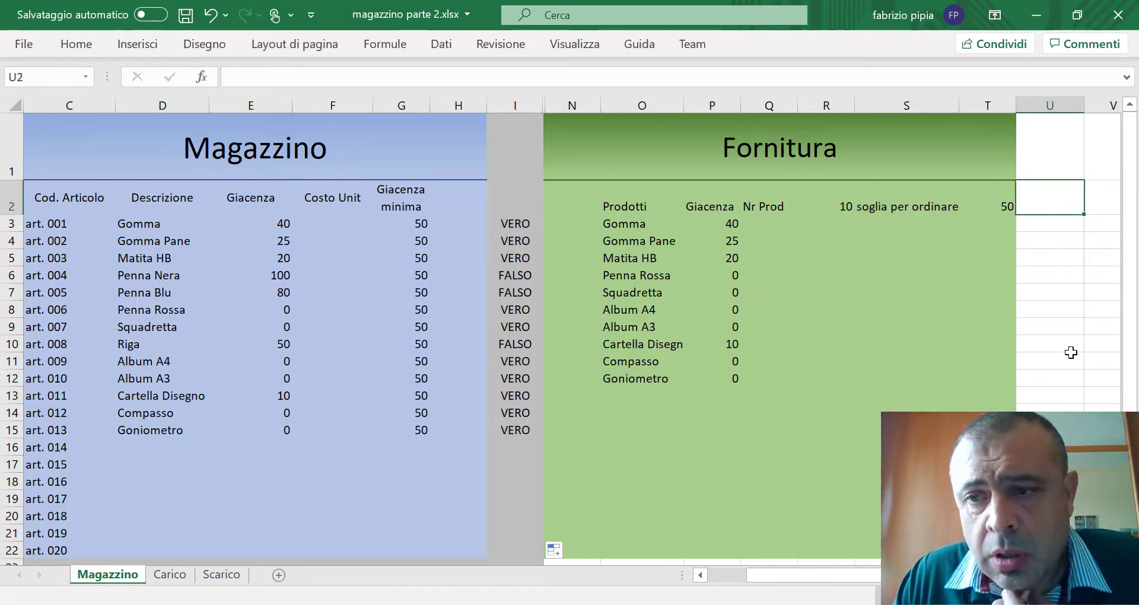
left_click(520, 222)
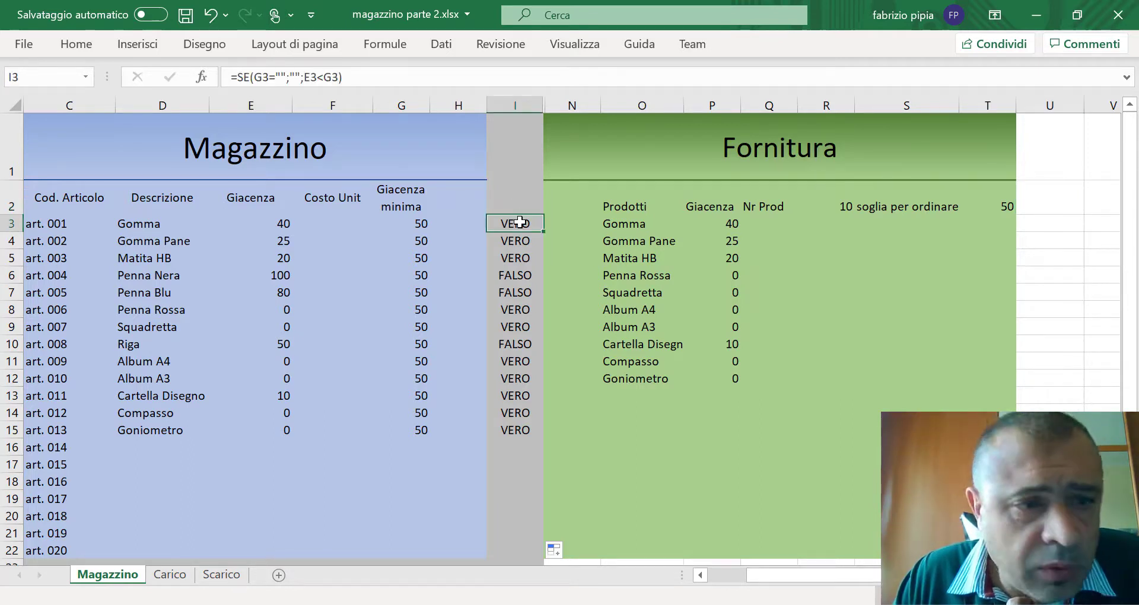
left_click(1063, 226)
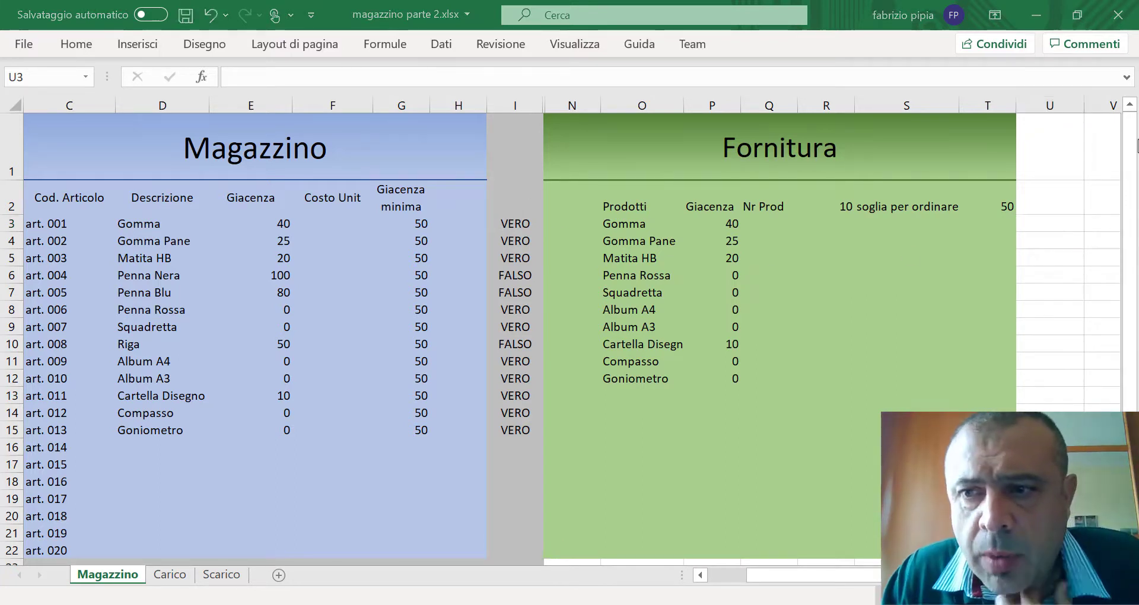
- Start U3's formula as =SE(I3=FALSO;"";INDICE(
left_click(1042, 222)
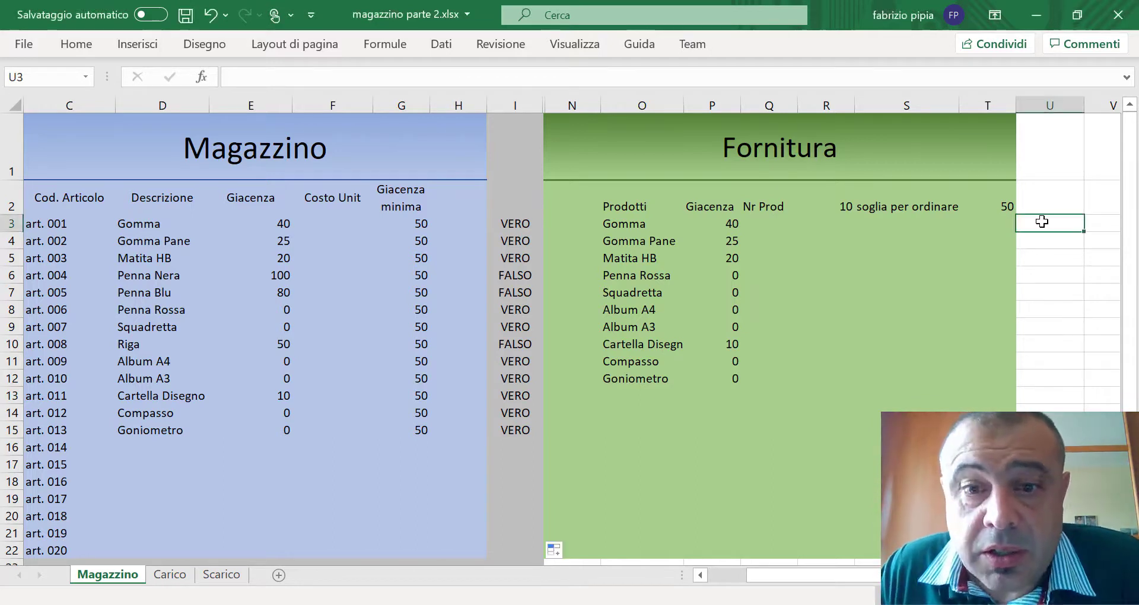
type("=")
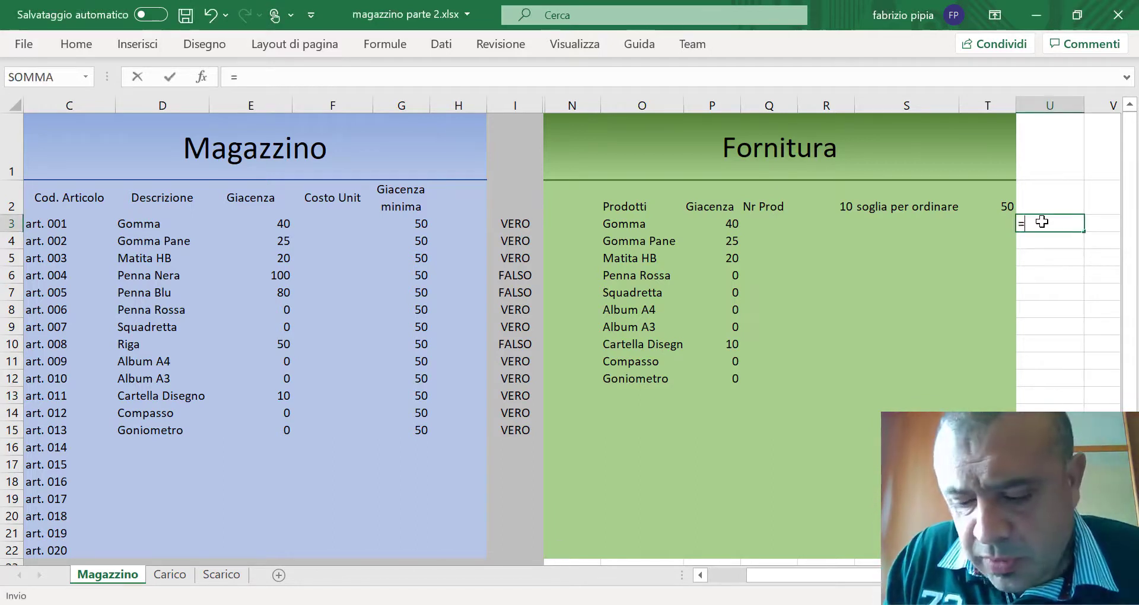
type("se")
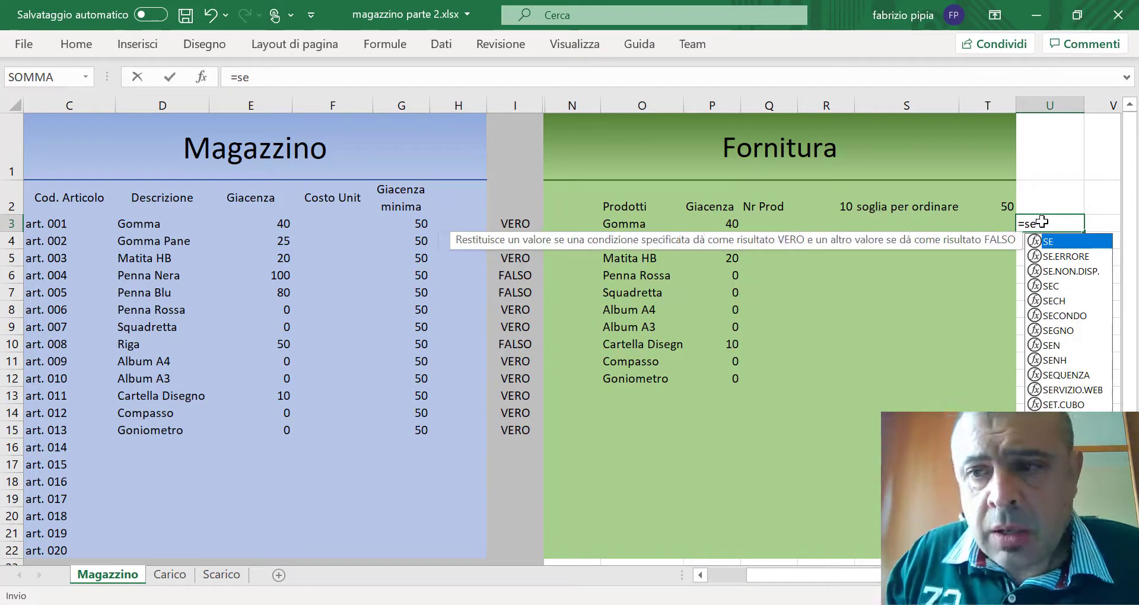
key("Tab")
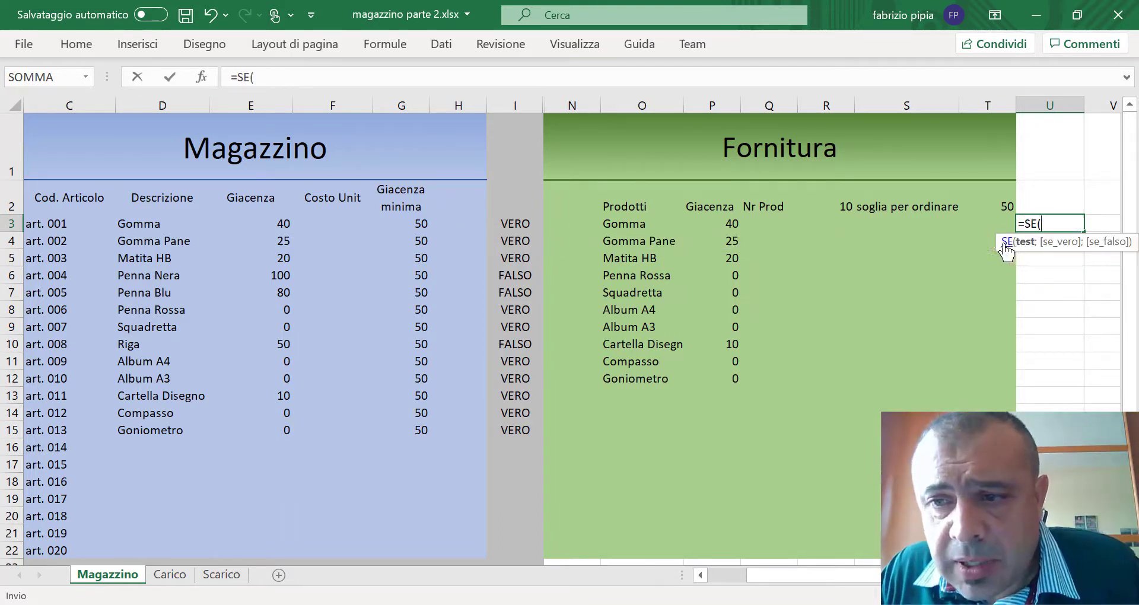
left_click_drag(998, 246, 985, 334)
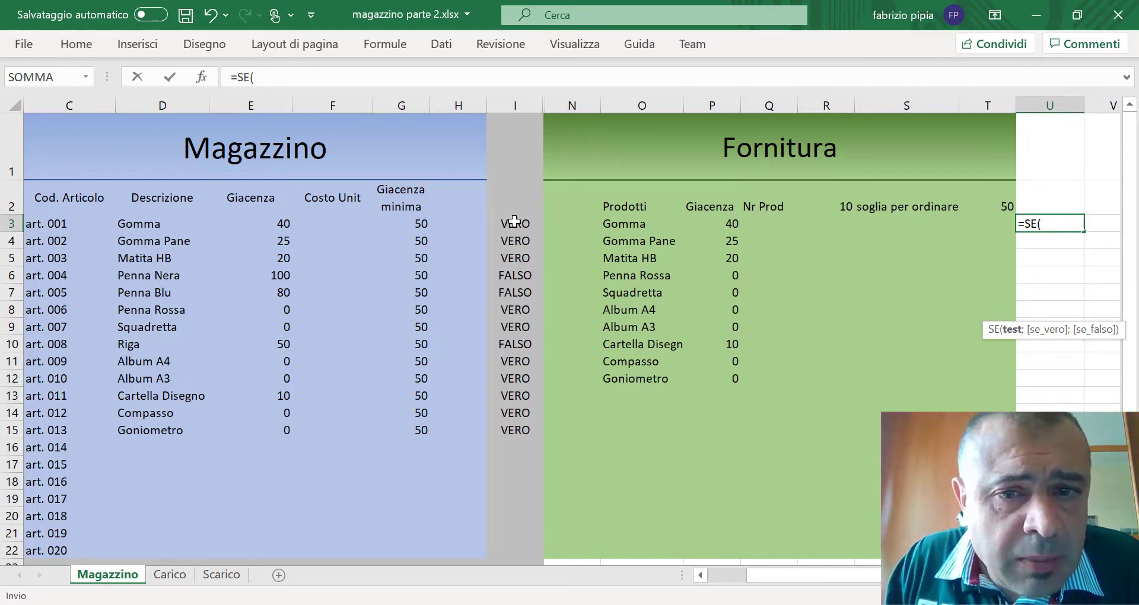
left_click(514, 223)
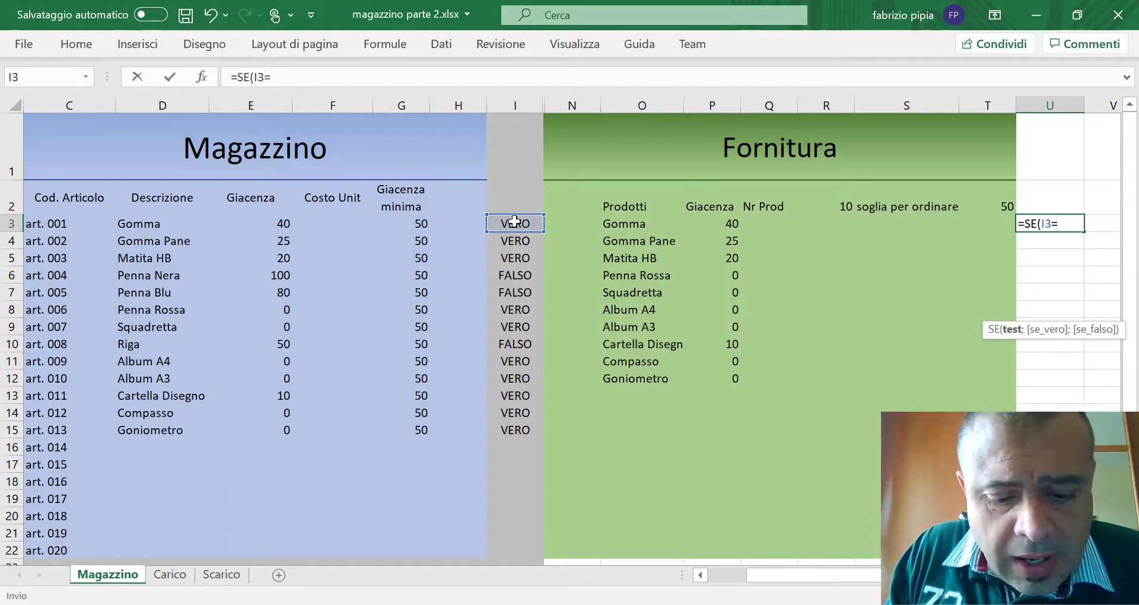
type("=fals")
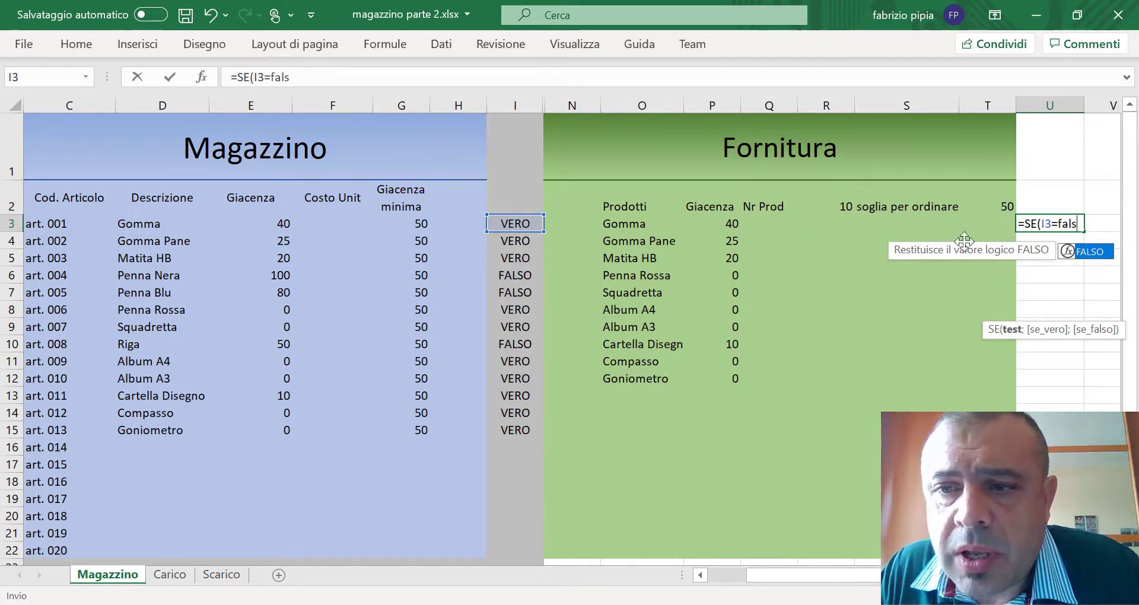
double_click(1097, 250)
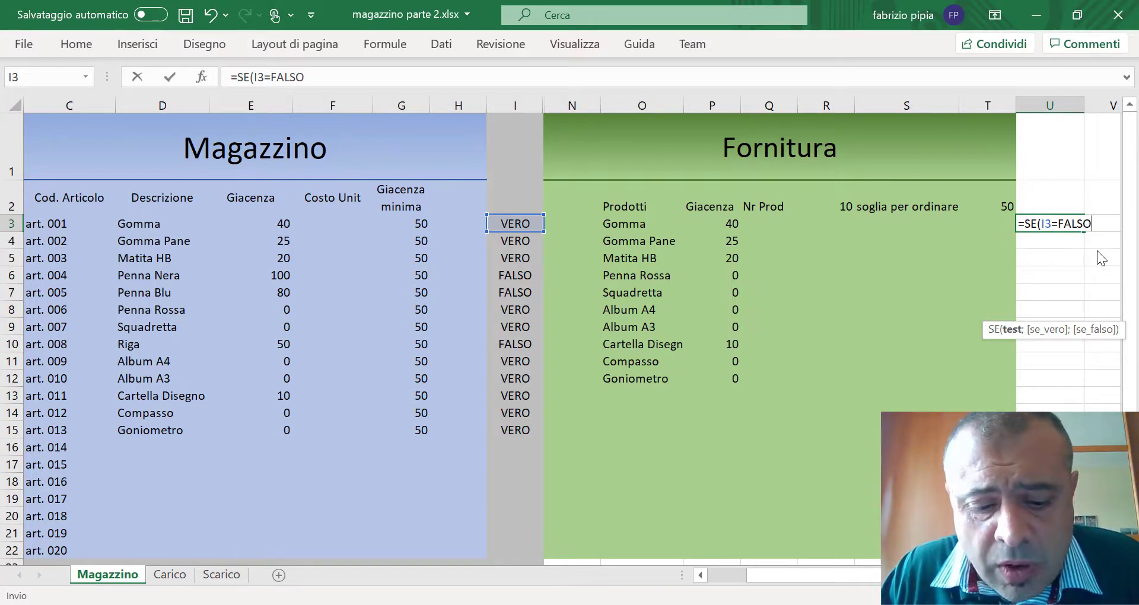
type(";")
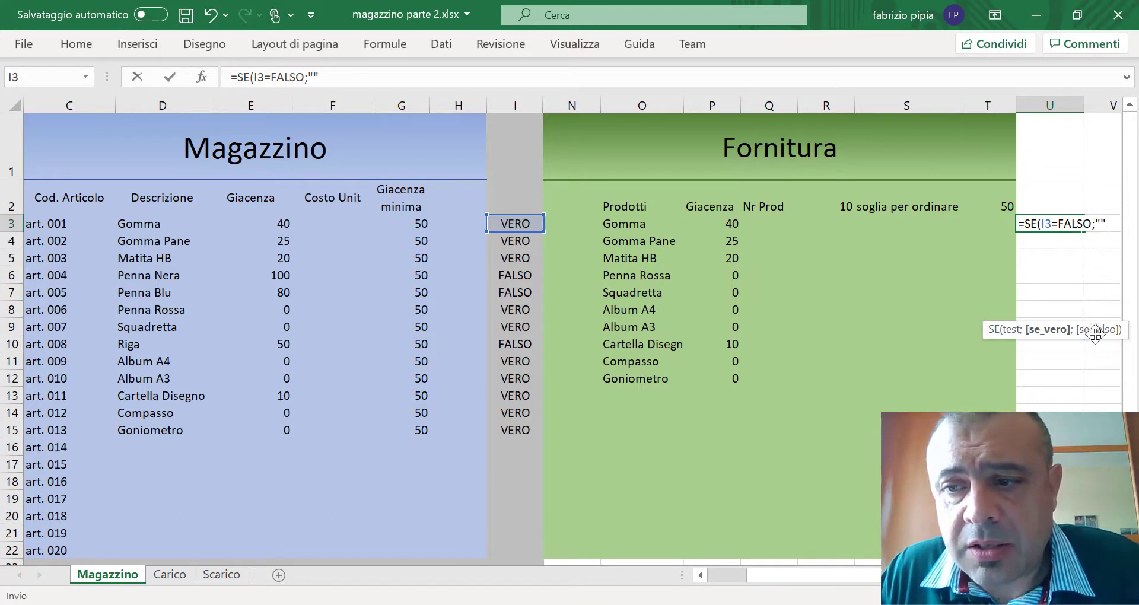
type(";")
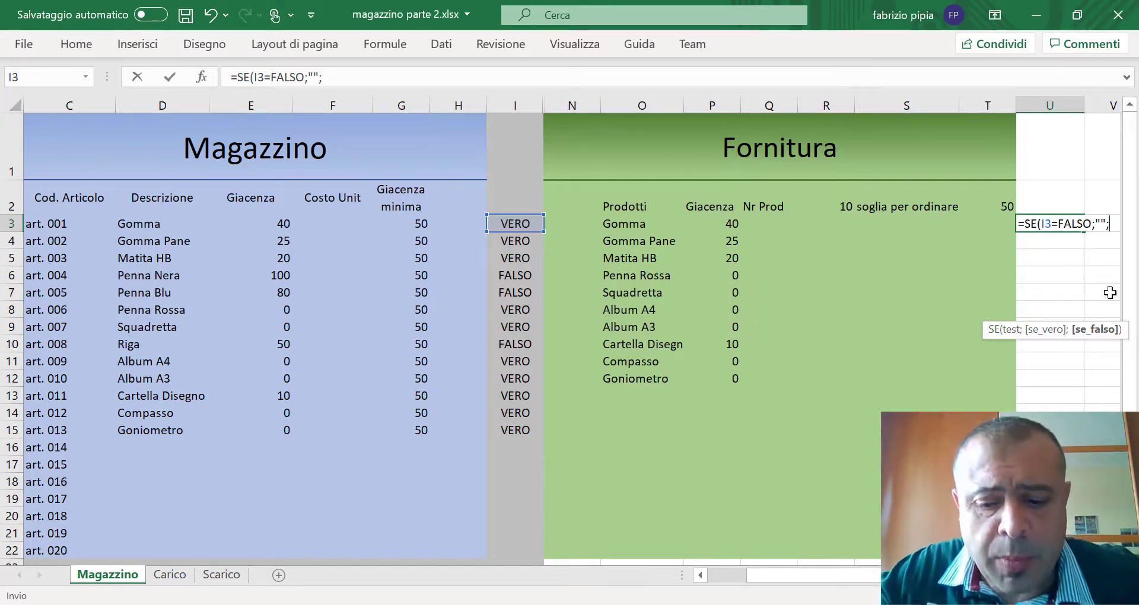
type("ind")
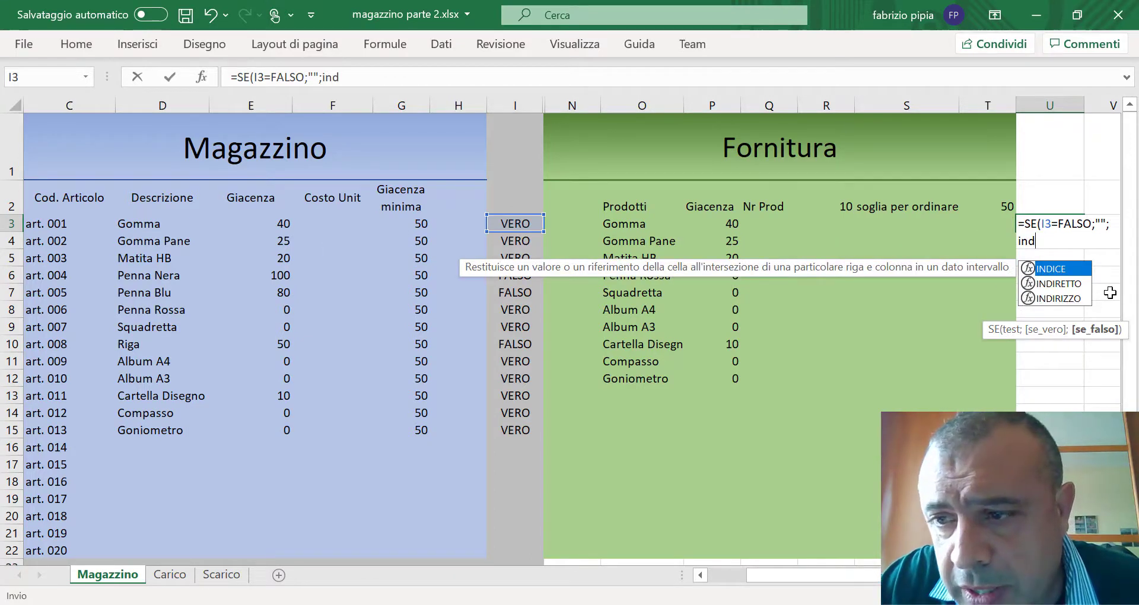
key("Tab")
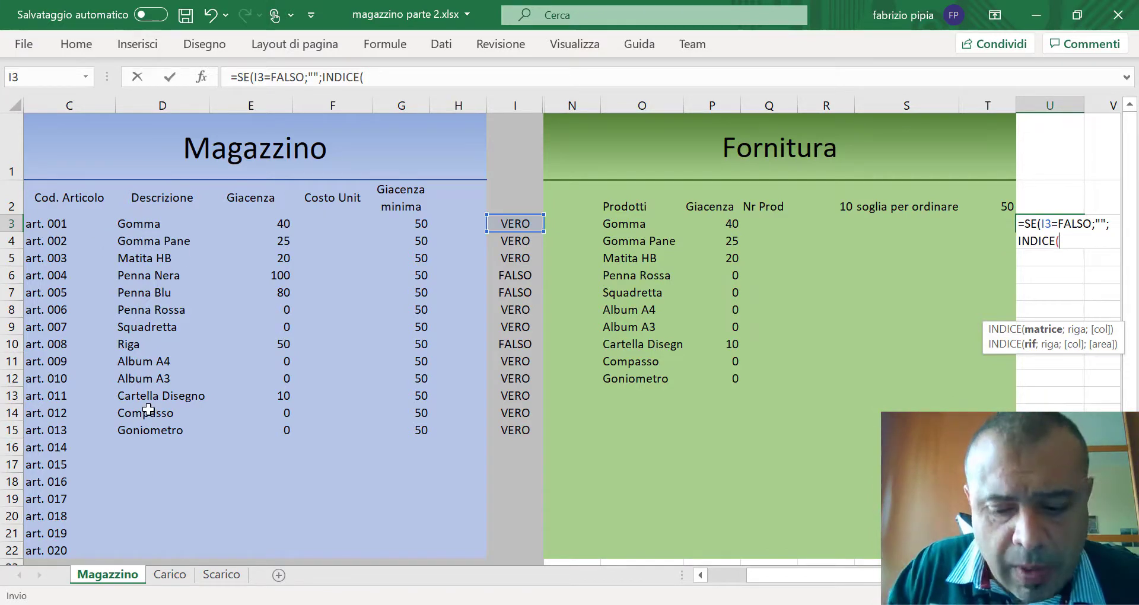
- Add Prodotti as INDICE's range and nest SE(I3=VERO;RIGHE( as the row argument
type("pro")
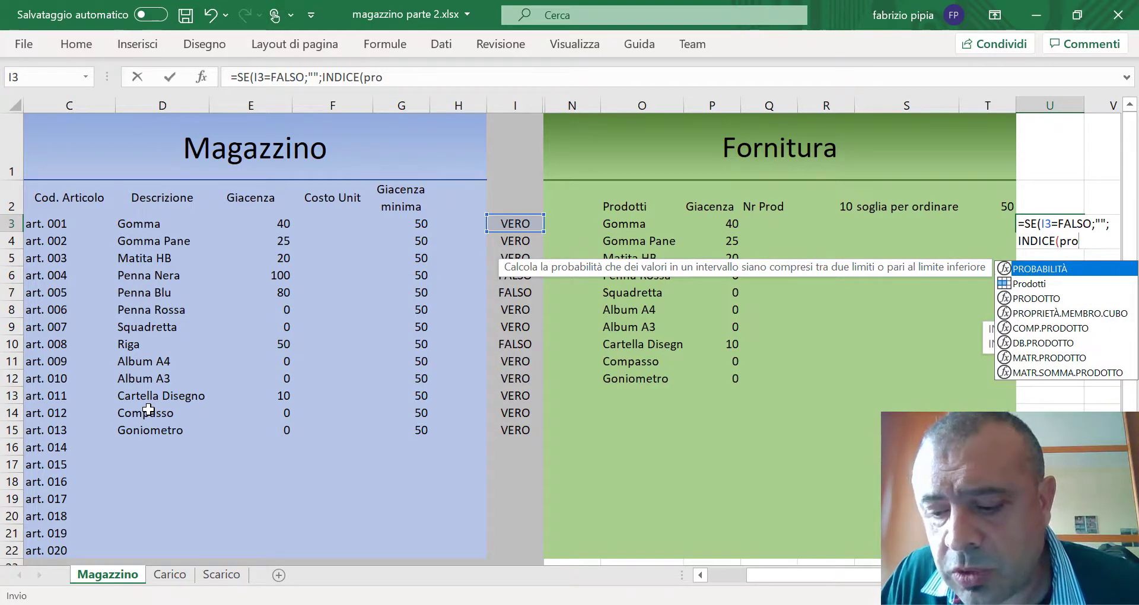
key("Down")
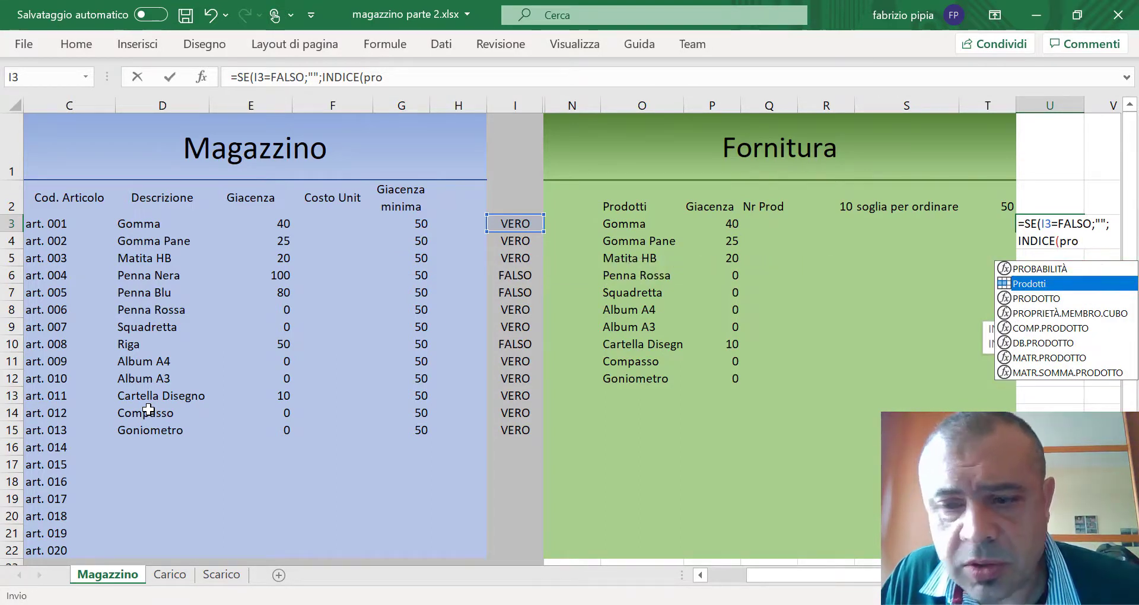
key("Tab")
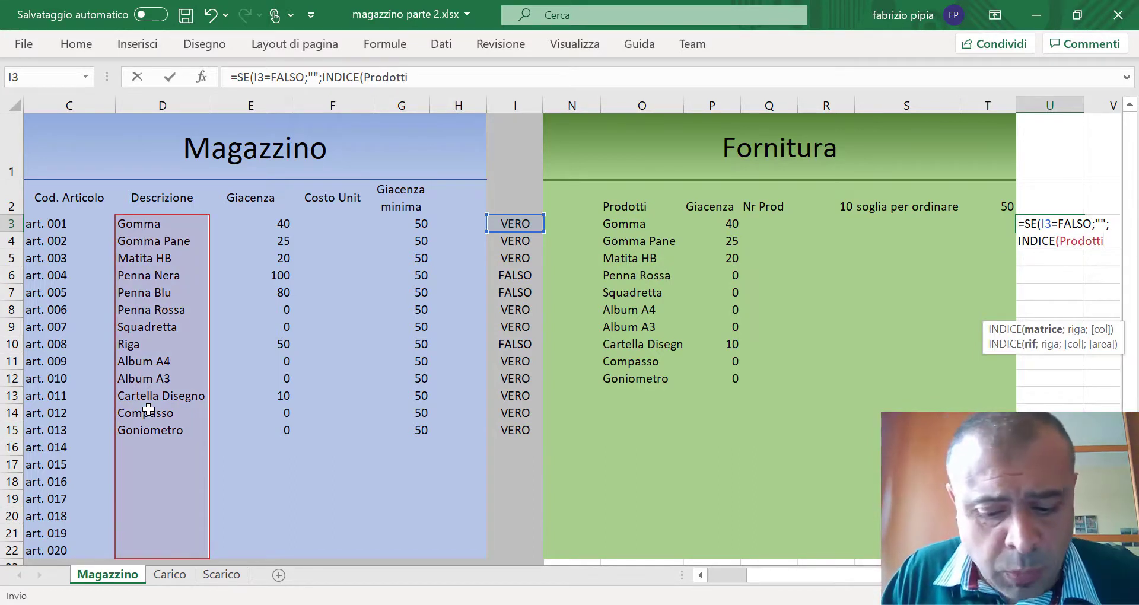
type(";")
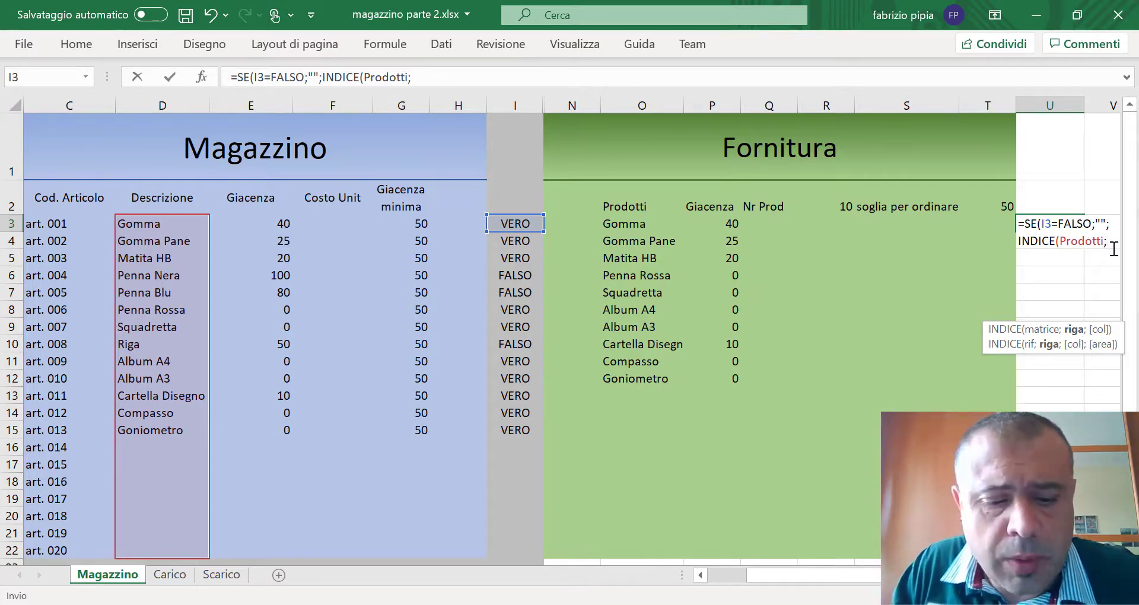
type("se")
key("Tab")
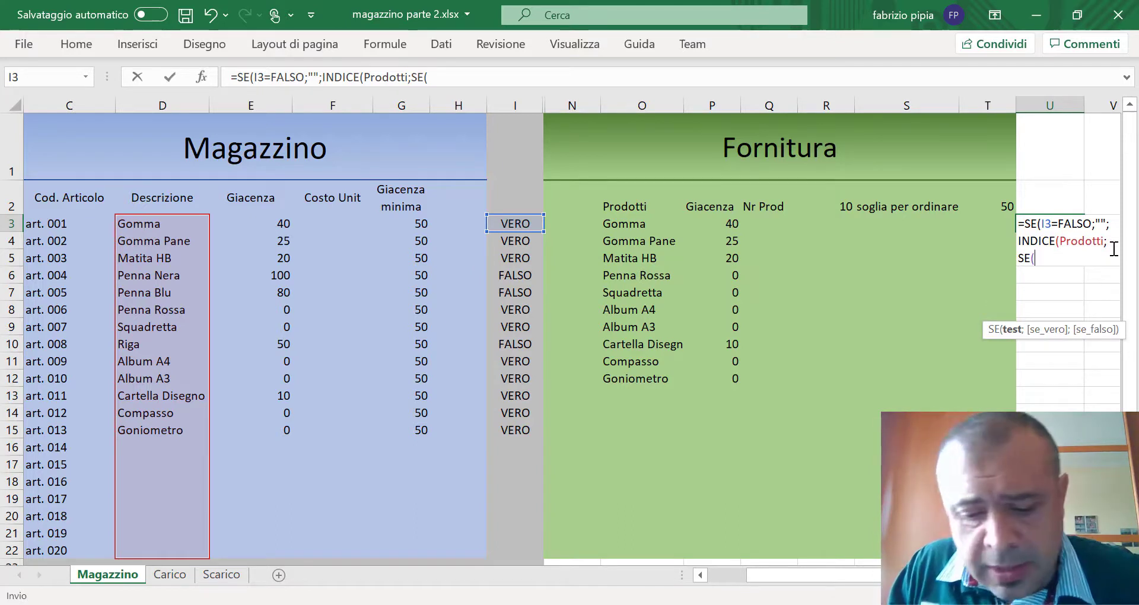
type("i3")
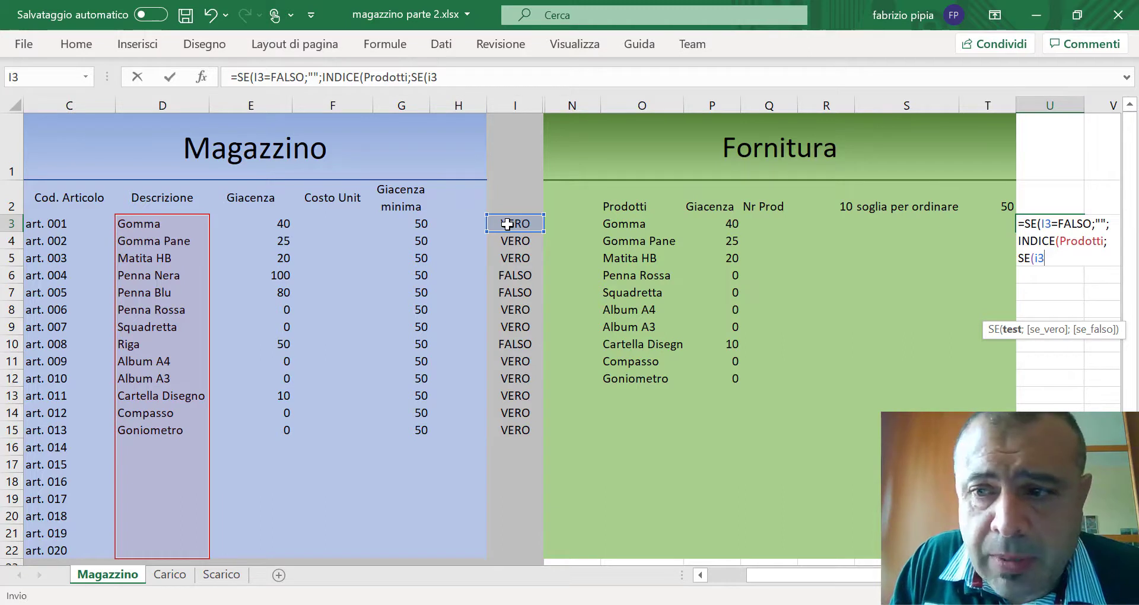
type("=v")
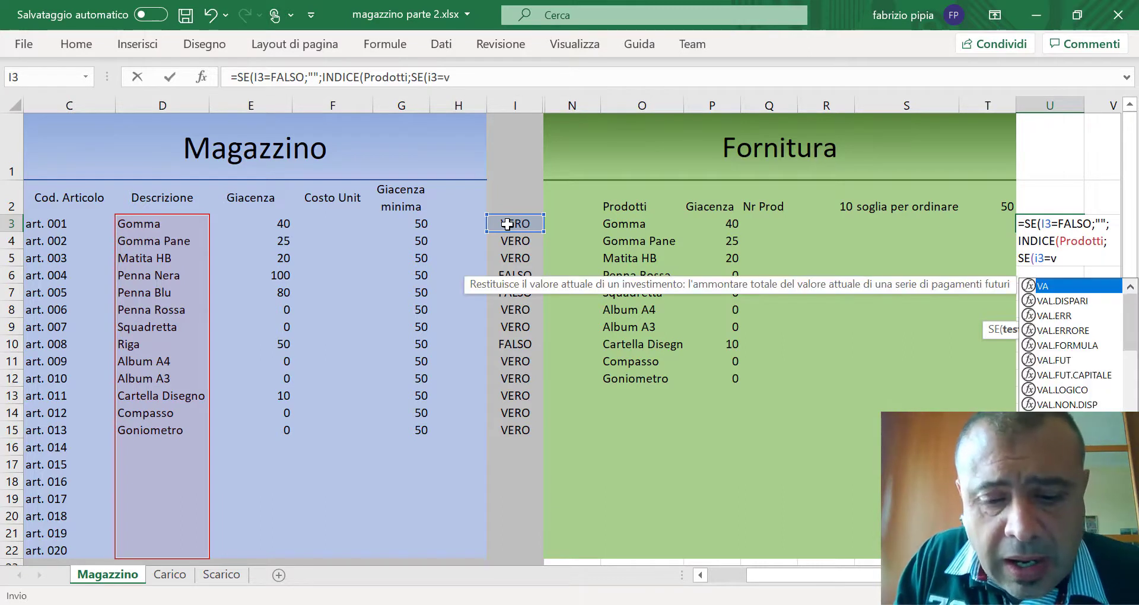
type("er")
key("Tab")
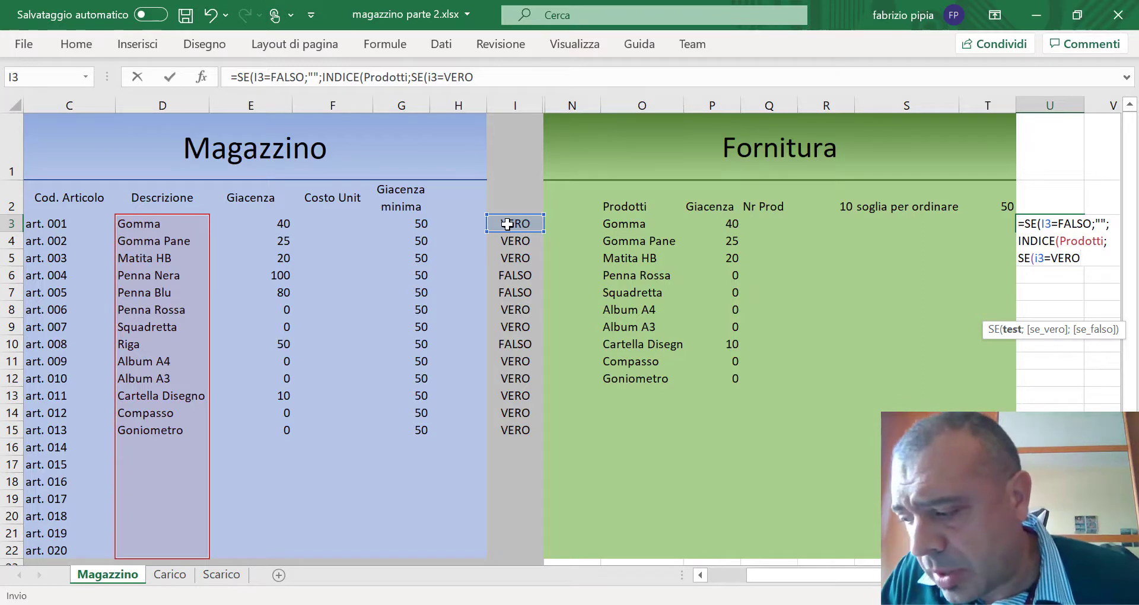
type(";")
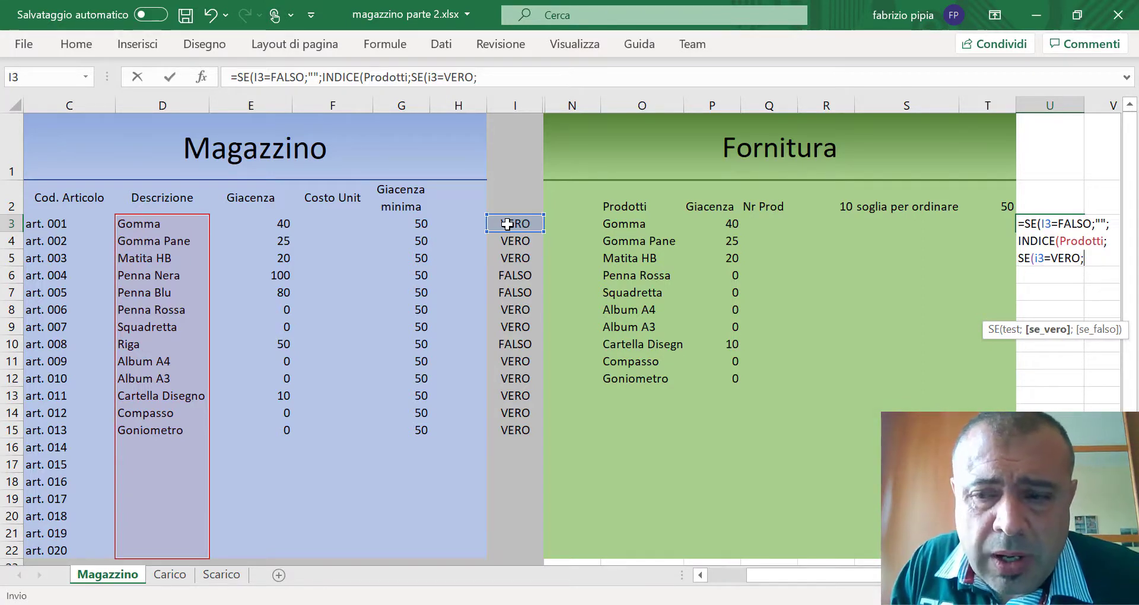
type("ri")
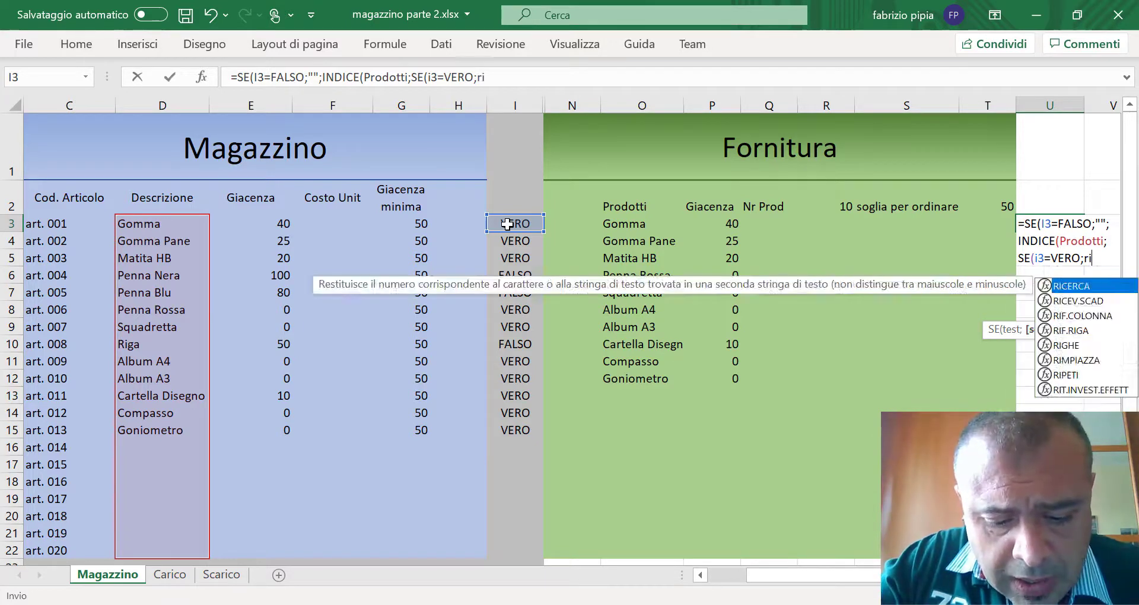
type("ge")
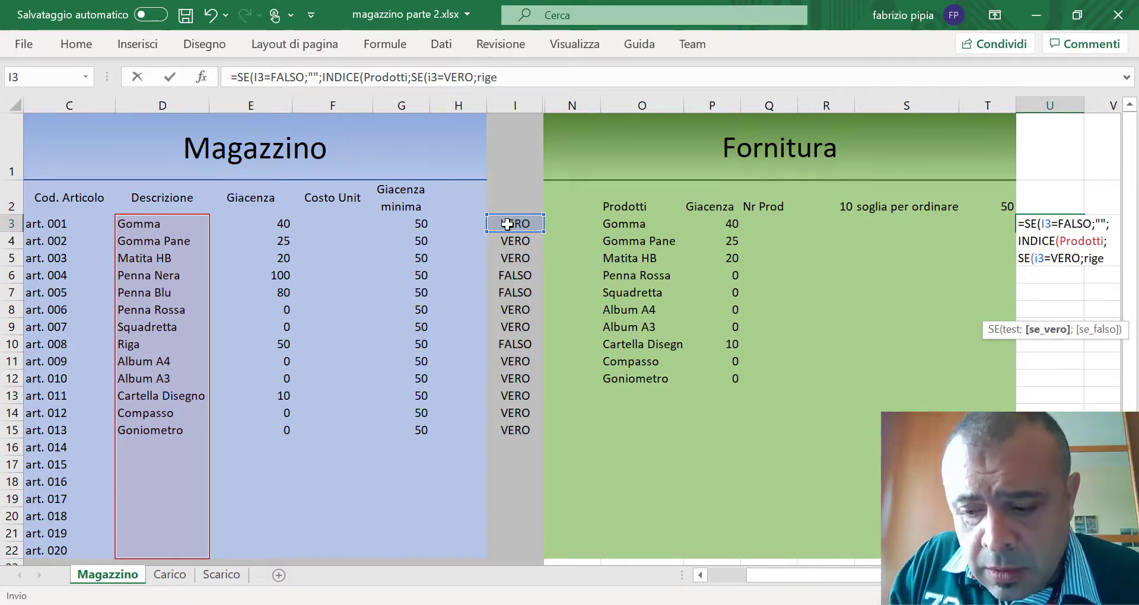
key("BackSpace")
key("Tab")
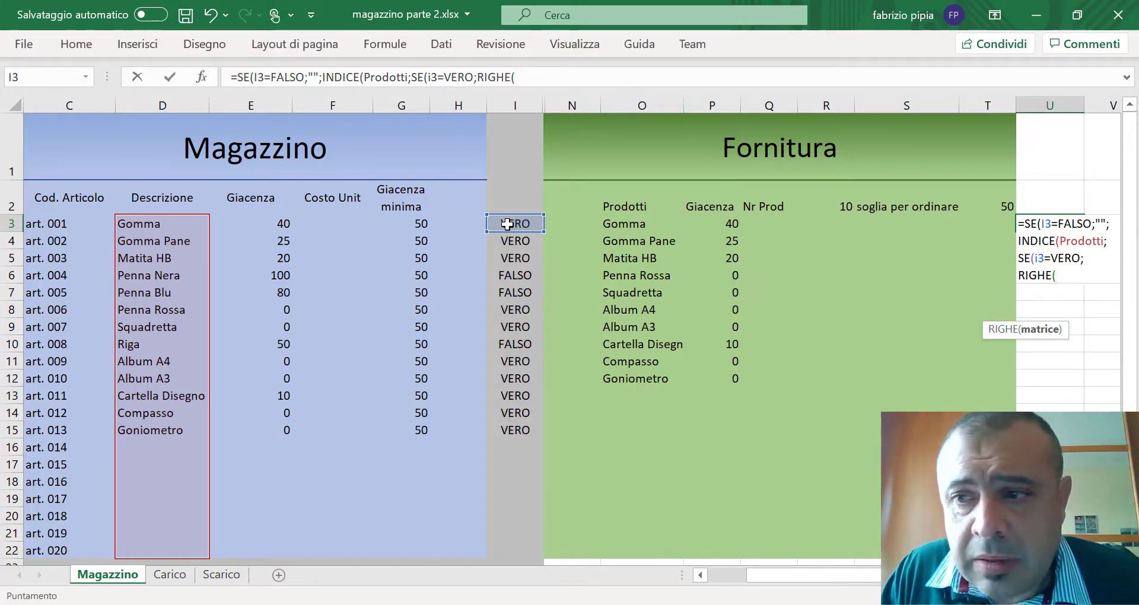
- Finish the U3 formula with RIGHE($I$3:I3));) and submit it
left_click(507, 224)
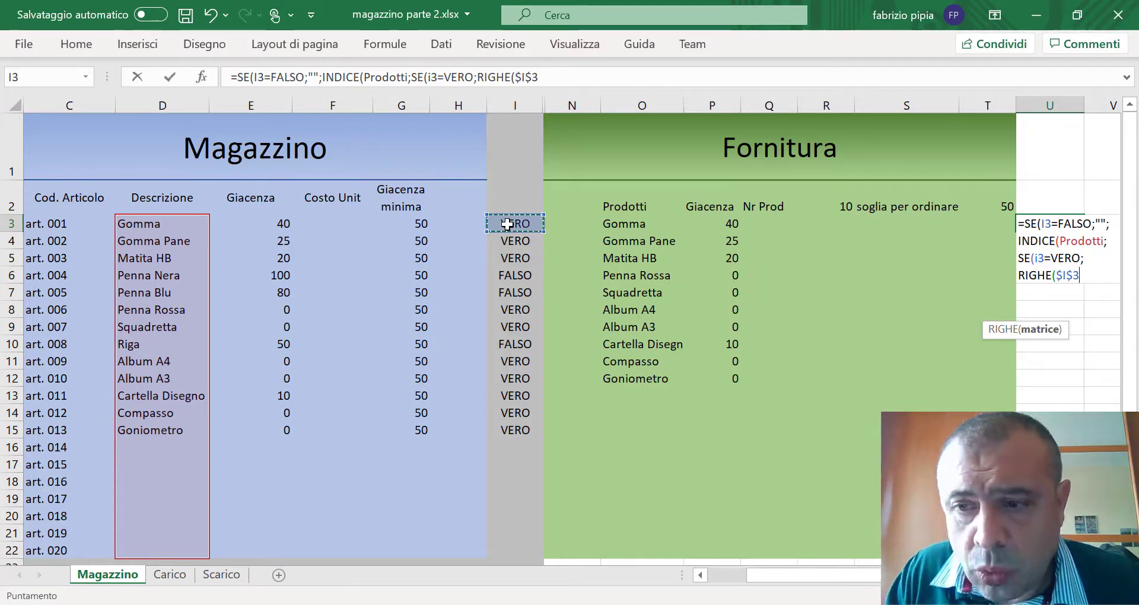
key("F8")
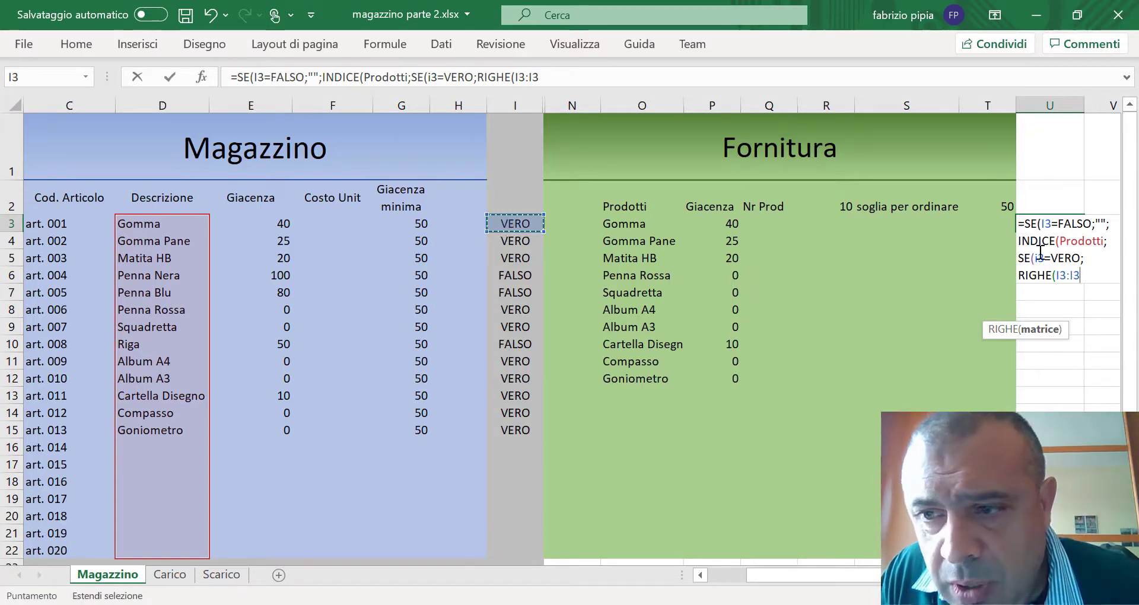
left_click_drag(1081, 276, 1059, 278)
key("F4")
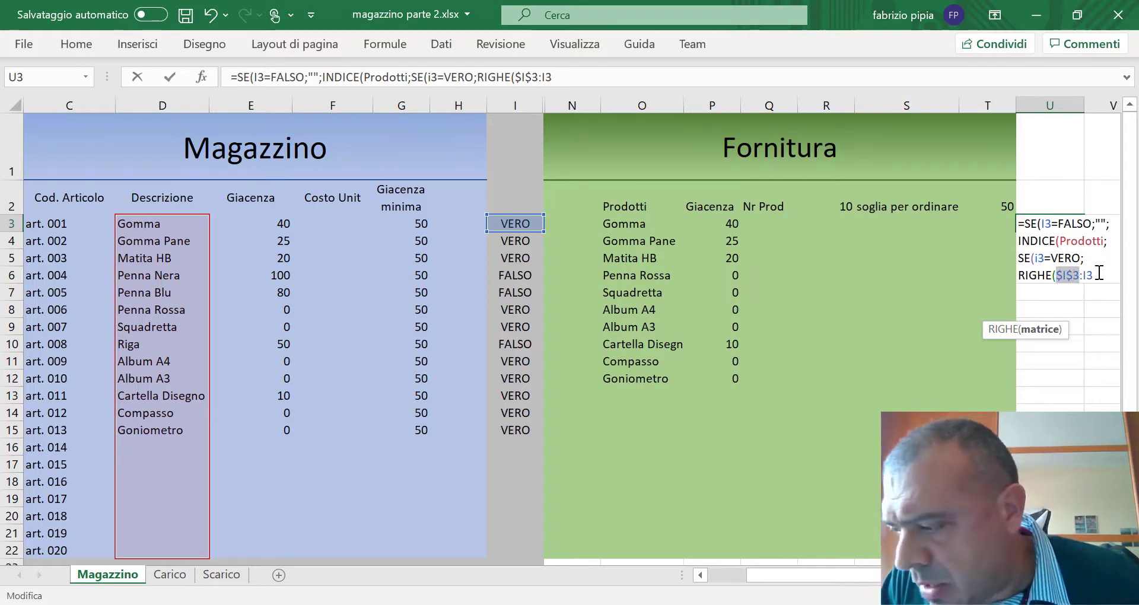
left_click(1100, 274)
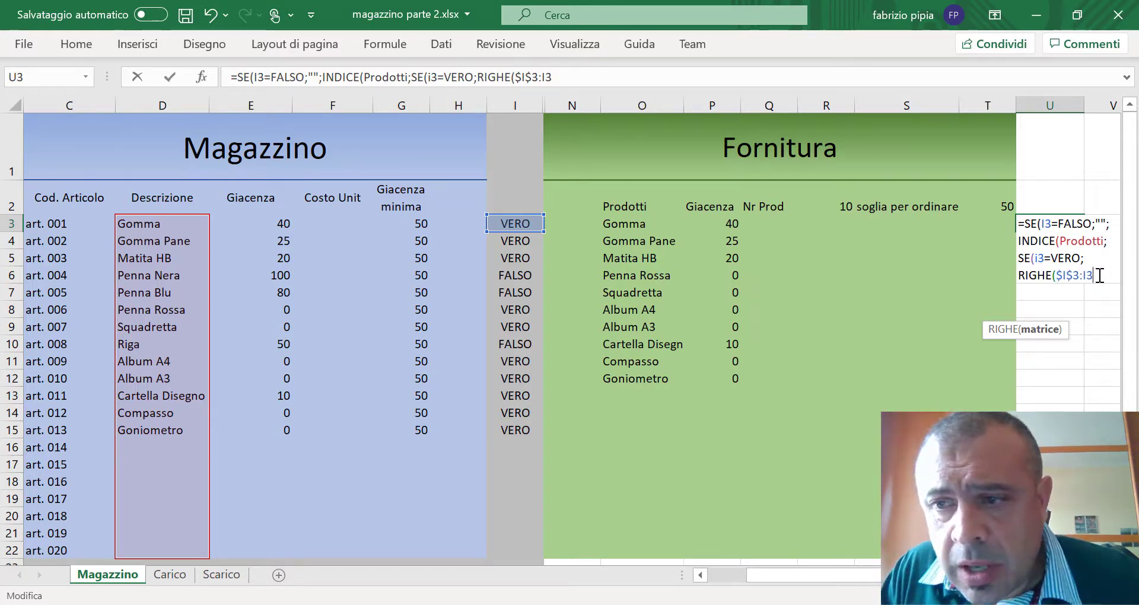
type(")")
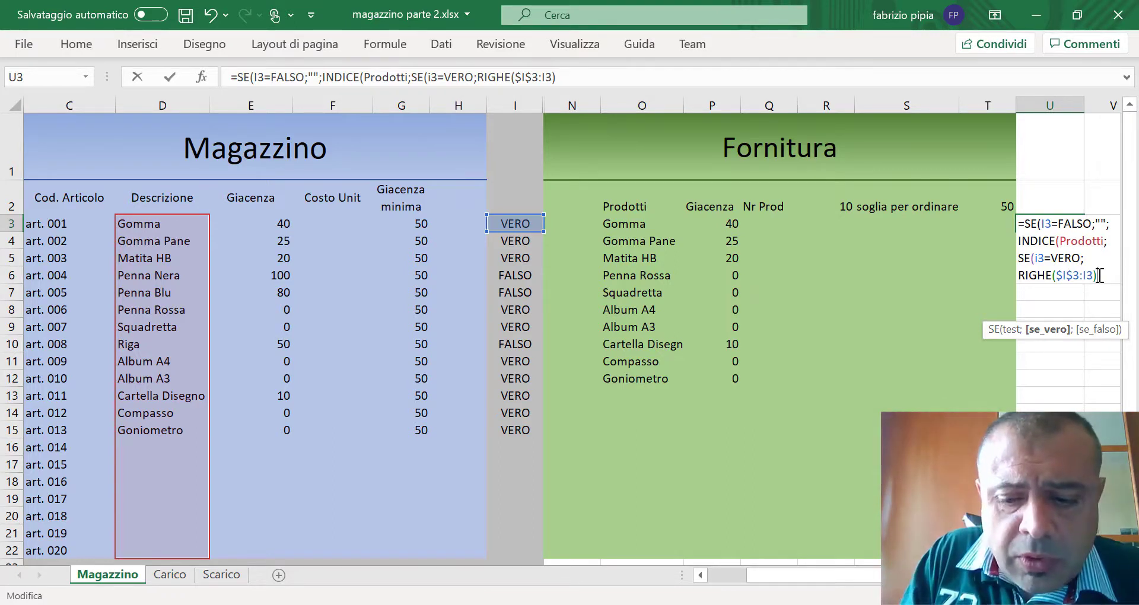
type(")")
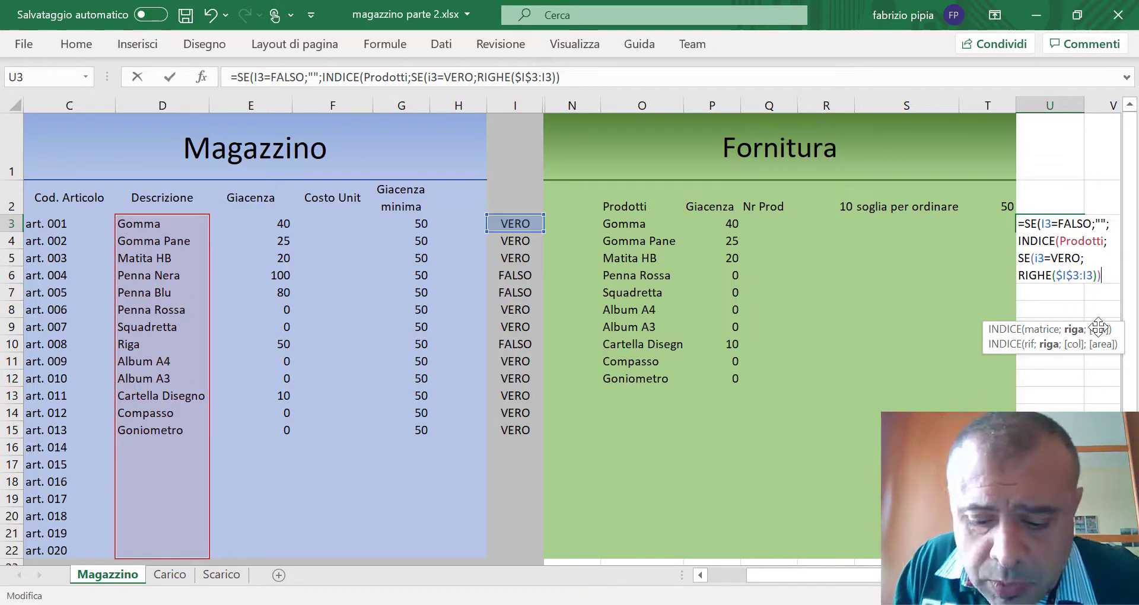
type(";")
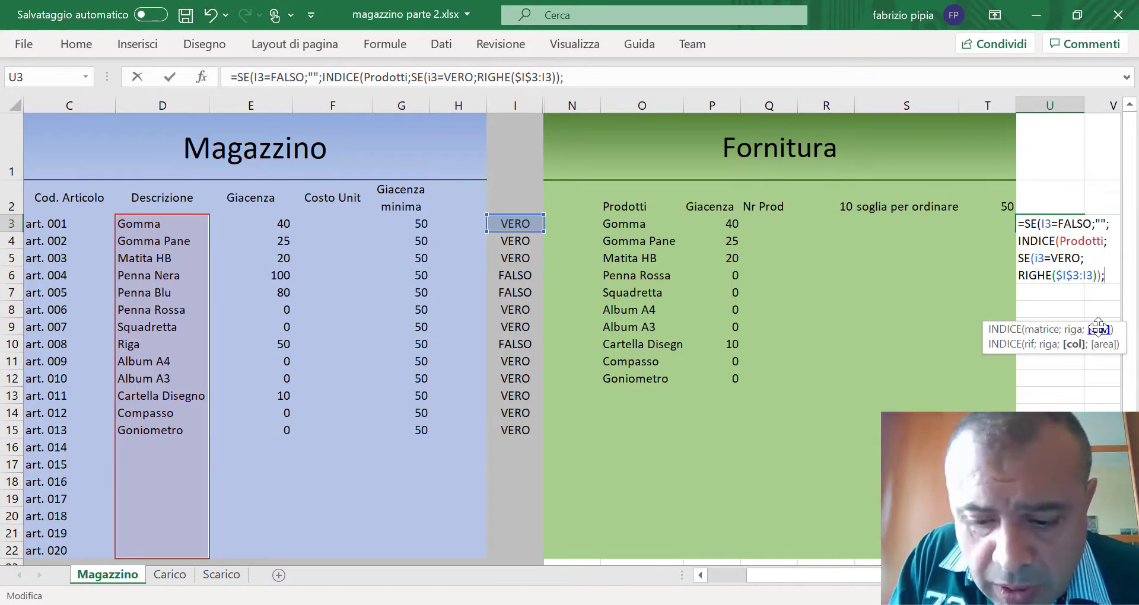
type(")")
key("Return")
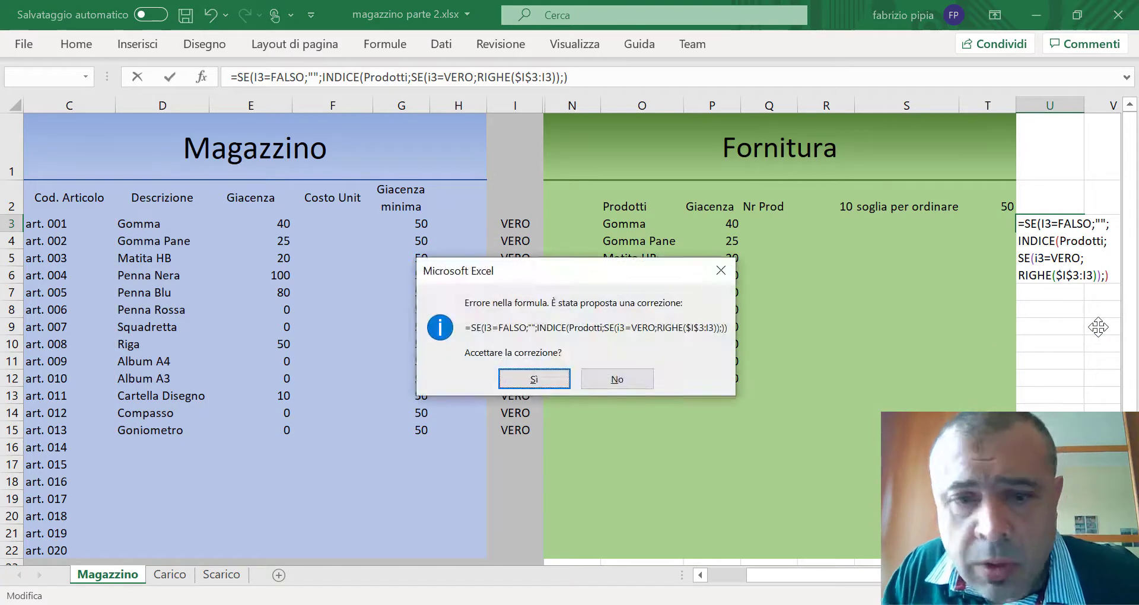
- Accept Excel's corrected formula and fill U3 down column U to about row 22
key("Return")
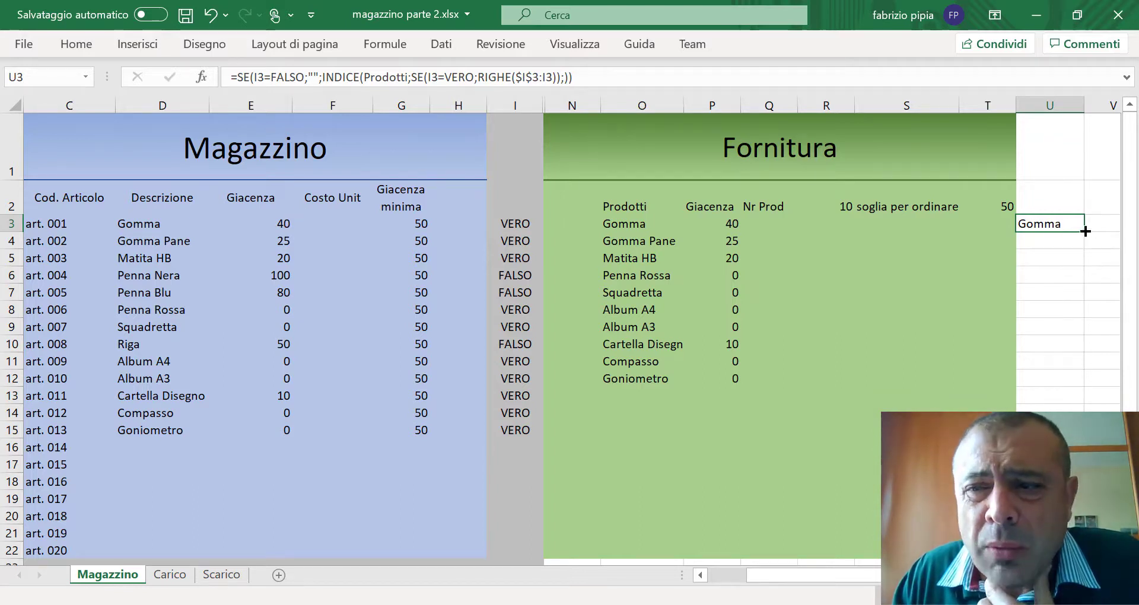
left_click_drag(1084, 234, 1083, 433)
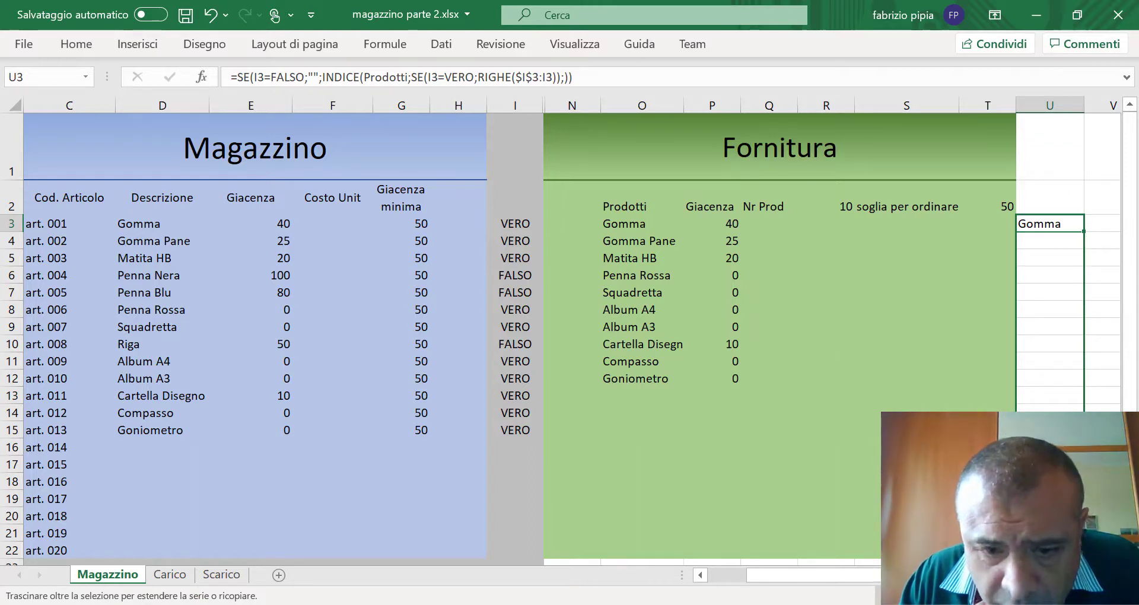
left_click_drag(1083, 433, 1083, 550)
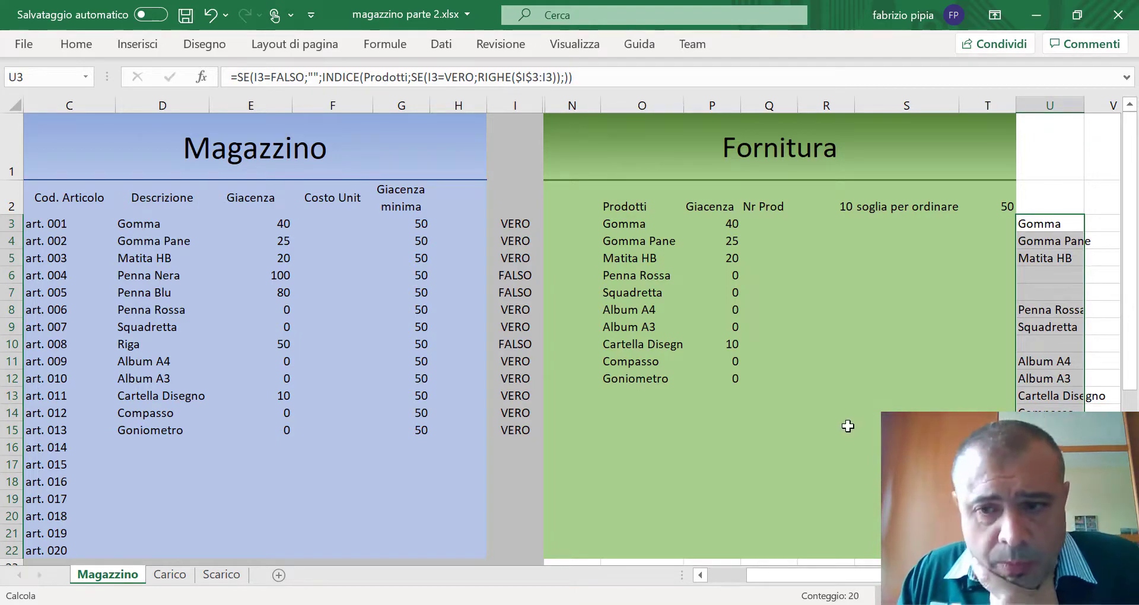
scroll(848, 426, "right", 5)
scroll(848, 427, "left", 1)
scroll(848, 426, "down", 1)
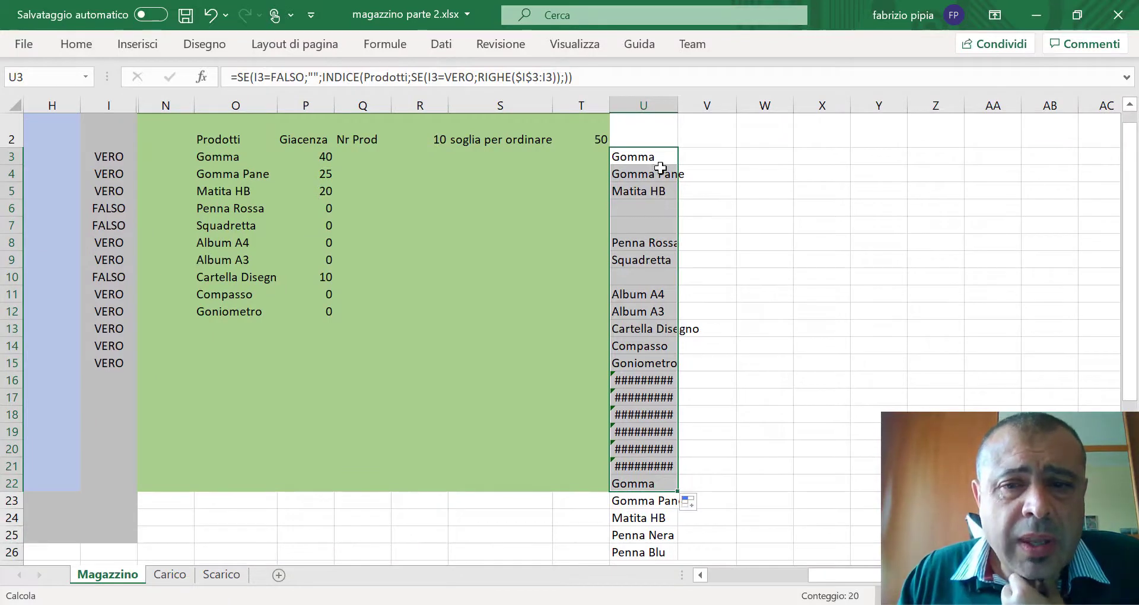
- Inspect the formulas and blank results in U3, U5, U6 and U7
left_click(647, 158)
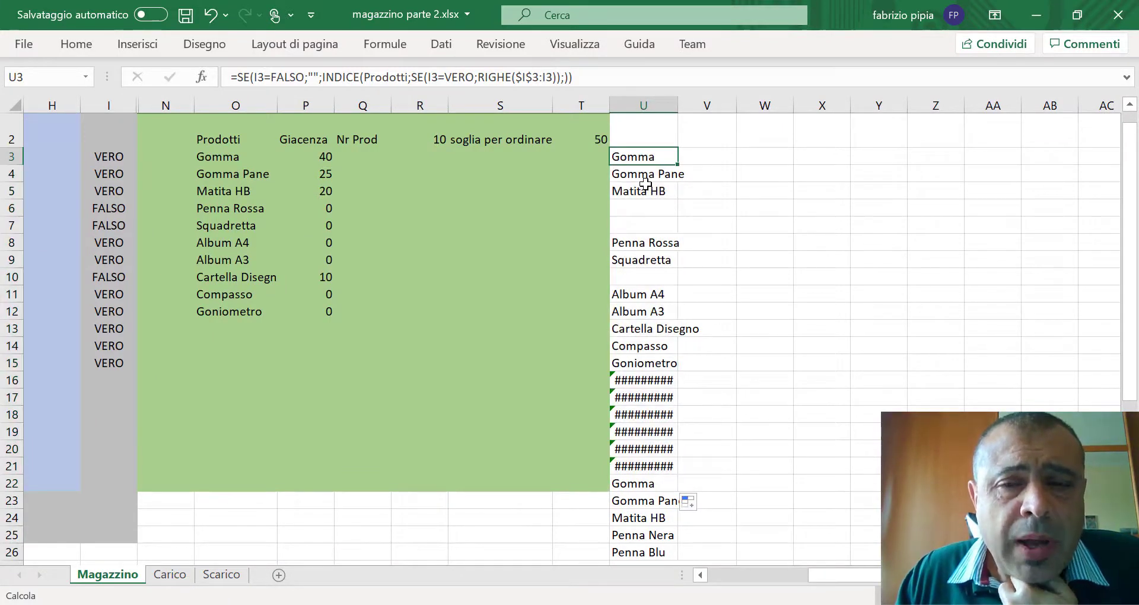
left_click(645, 186)
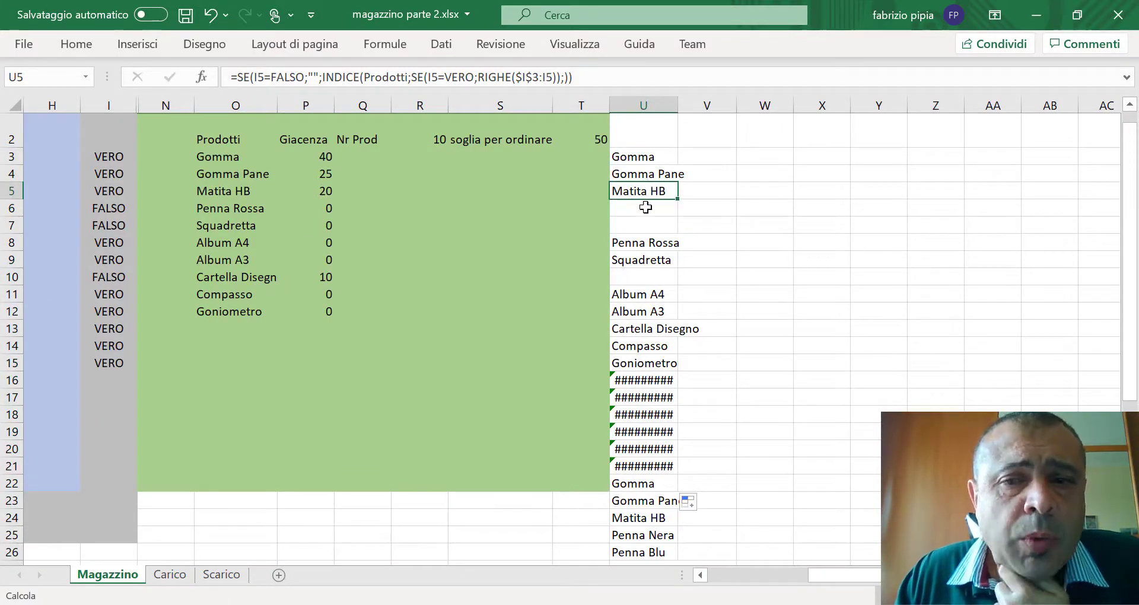
left_click(646, 207)
left_click(641, 229)
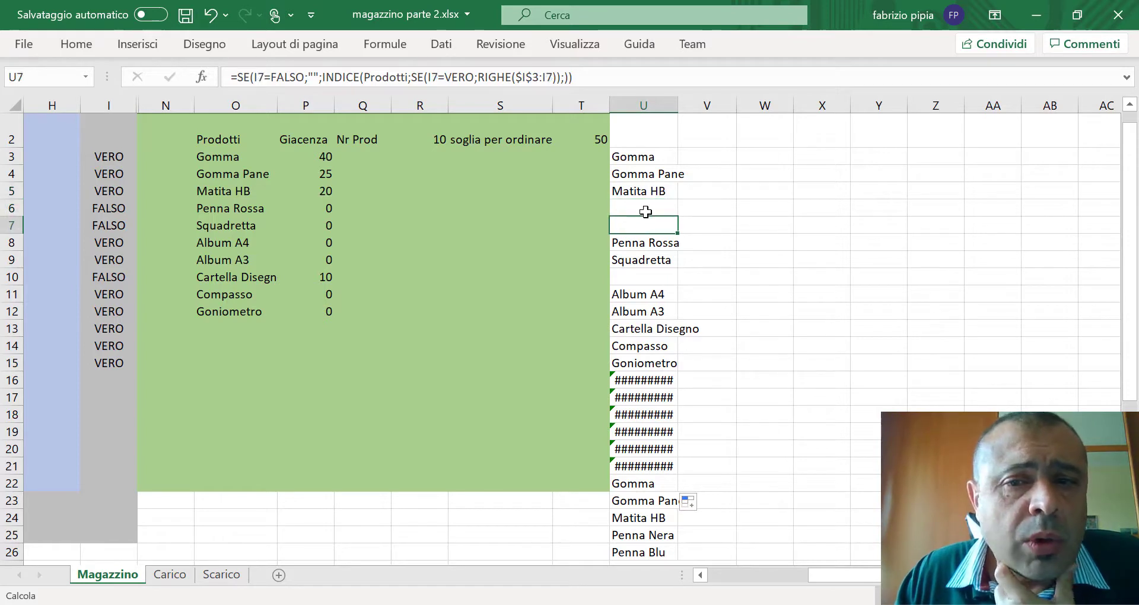
left_click_drag(645, 212, 645, 223)
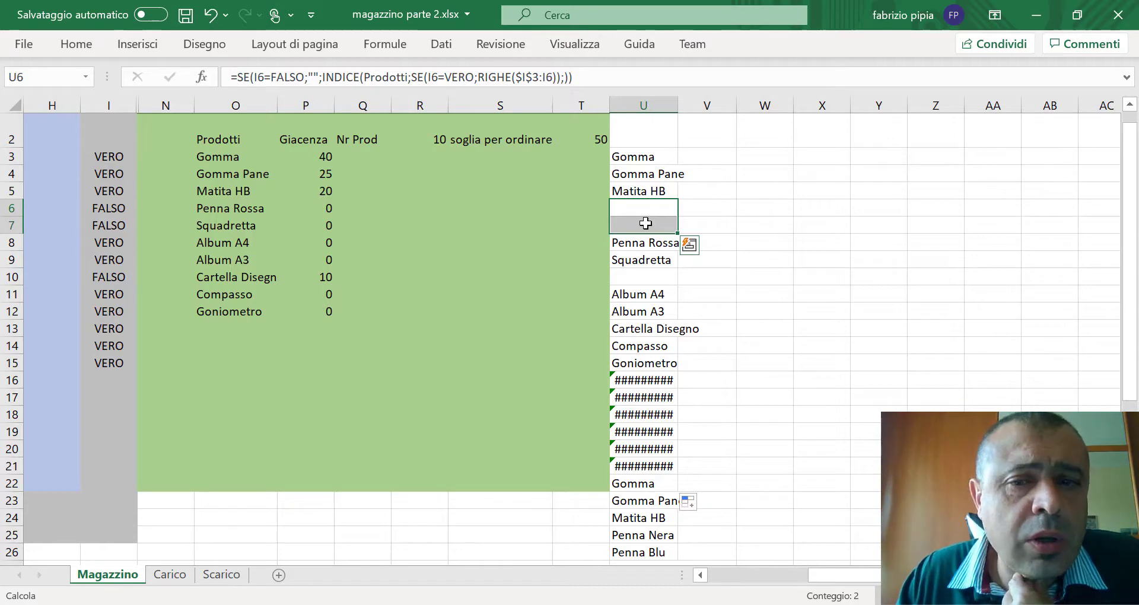
- Widen column U to show the #ESPANSIONE! errors in rows 16–21
scroll(85, 211, "left", 4)
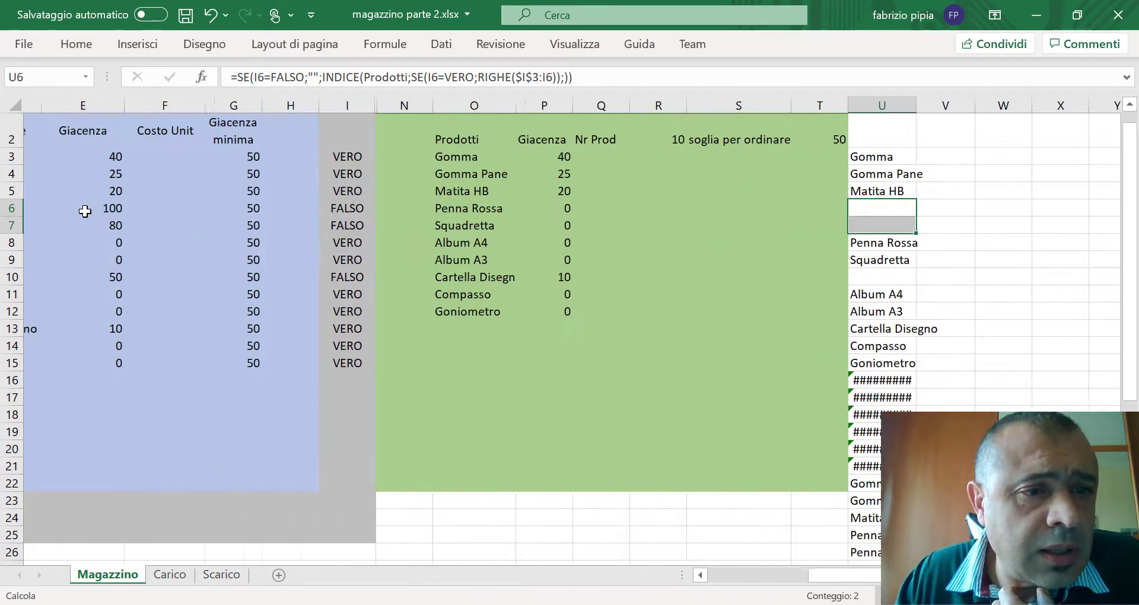
scroll(85, 211, "left", 3)
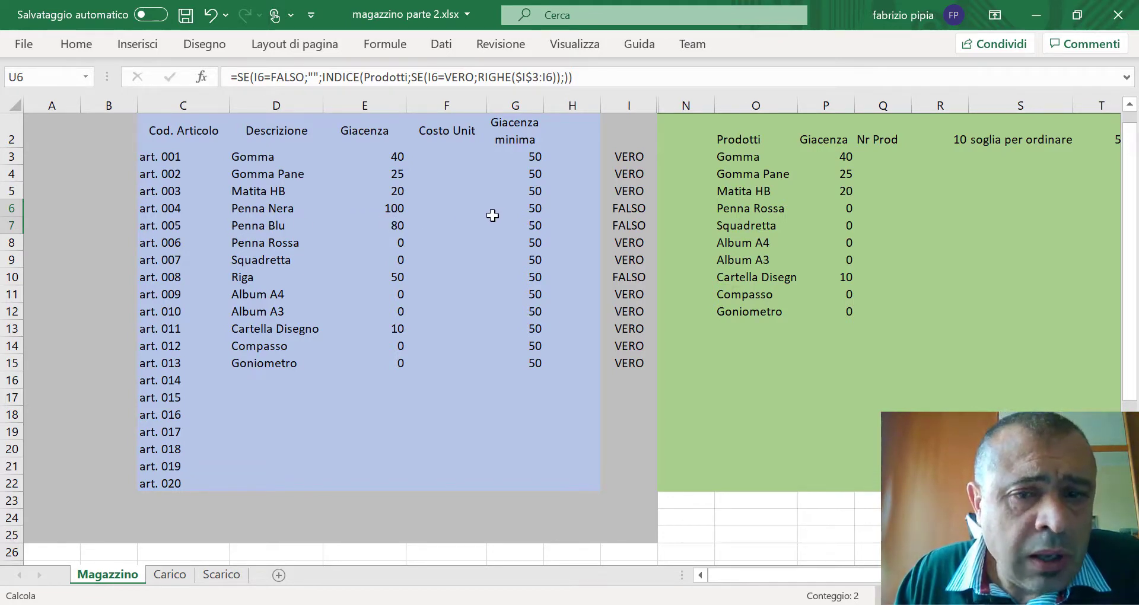
scroll(815, 290, "right", 2)
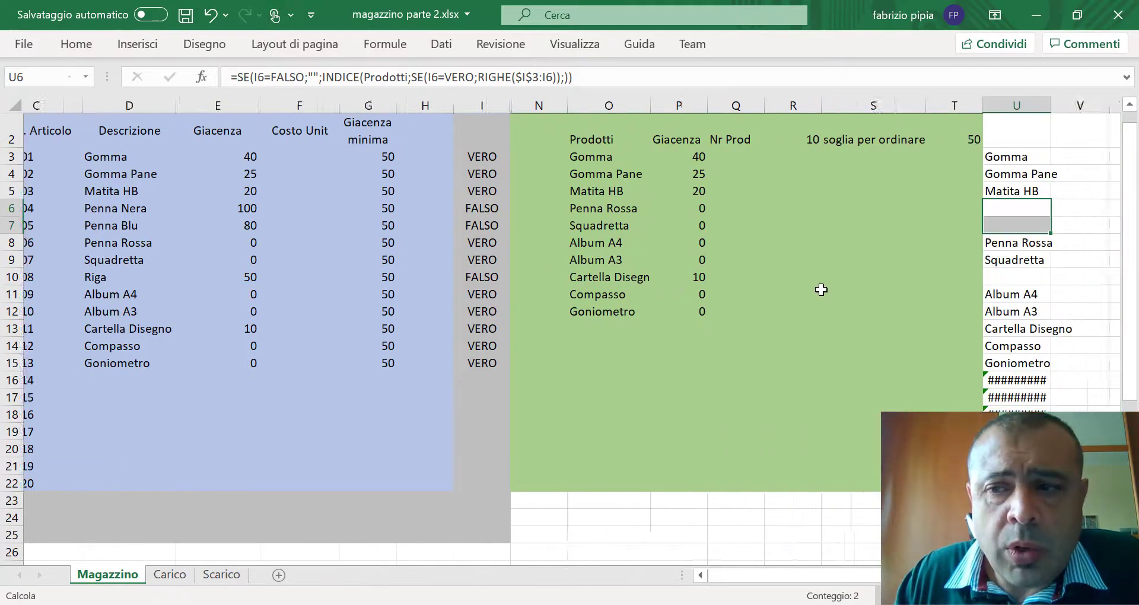
scroll(815, 290, "right", 1)
scroll(821, 287, "right", 4)
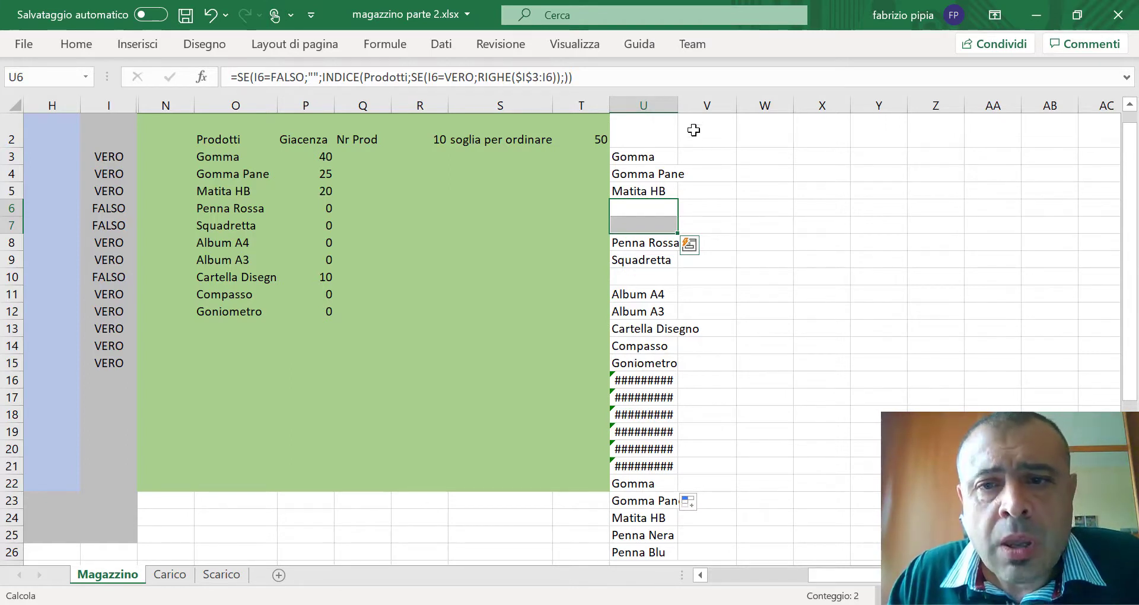
left_click_drag(678, 105, 693, 106)
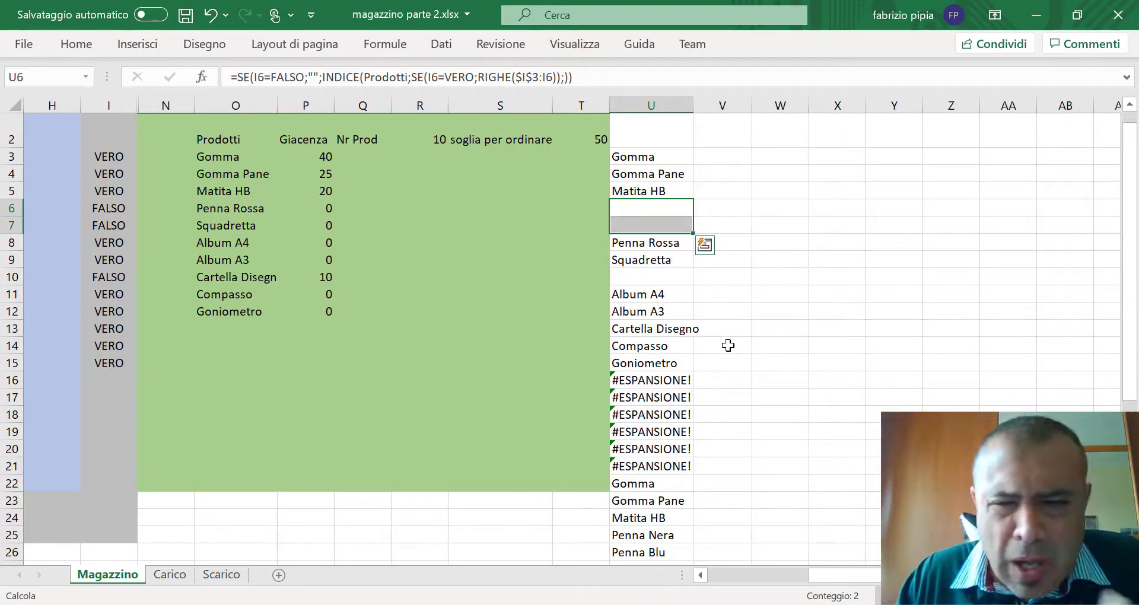
scroll(438, 349, "left", 3)
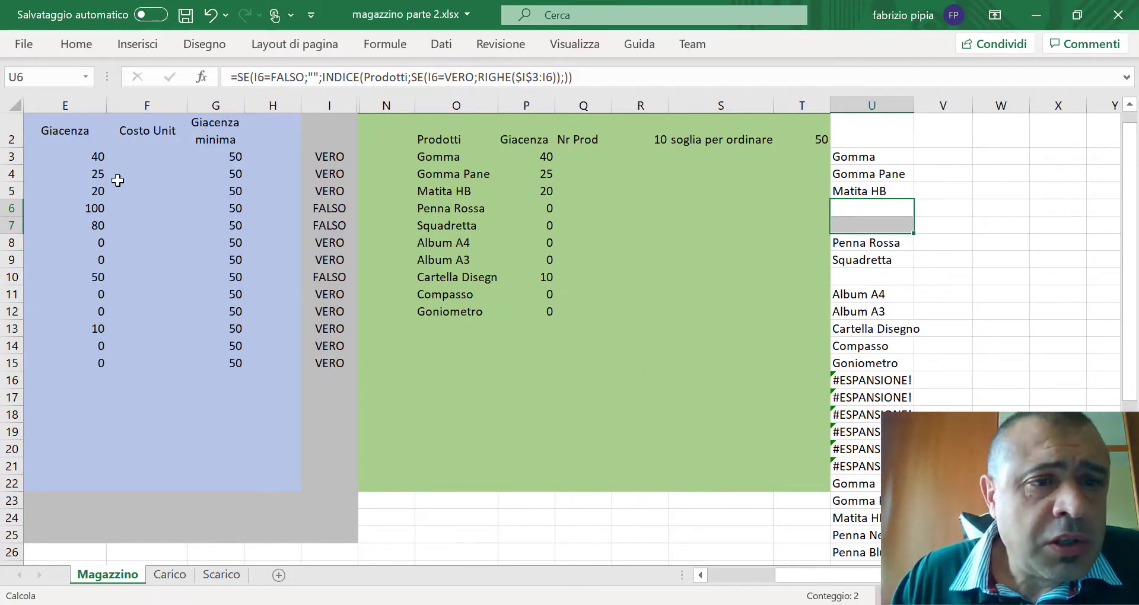
scroll(118, 180, "left", 2)
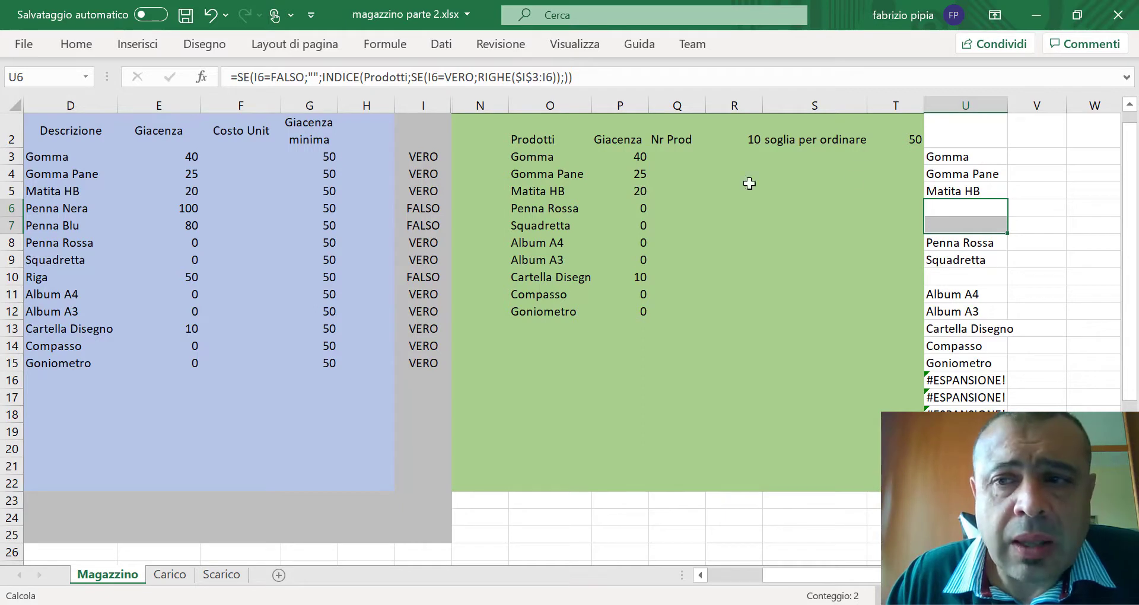
- Set Gomma's minimum stock in G3 to 30 and Riga's in G10 to 51
left_click(329, 155)
type("30")
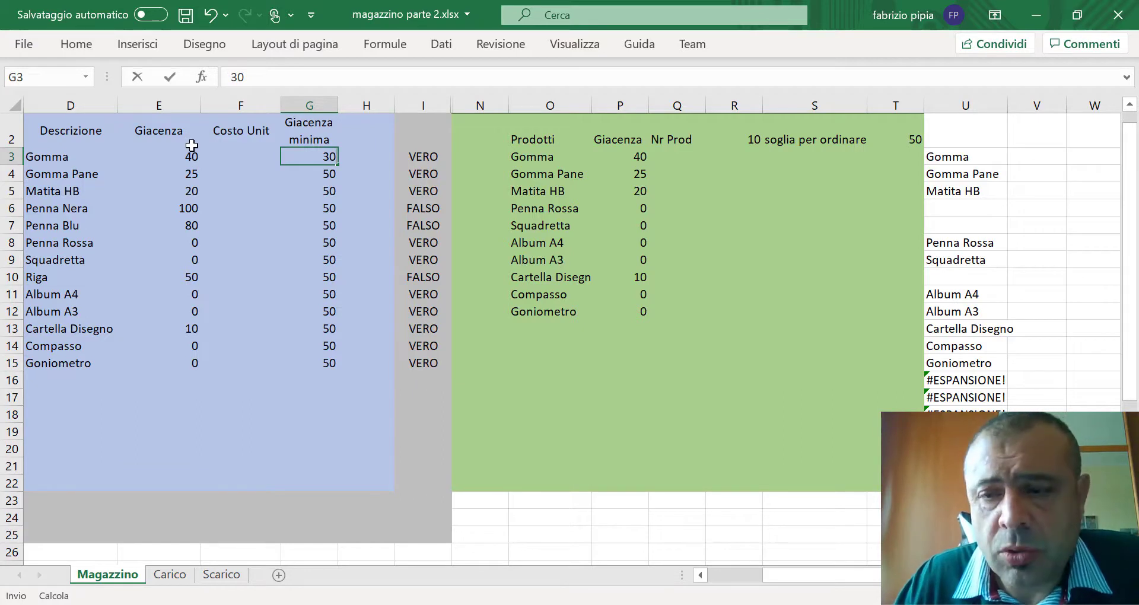
key("Return")
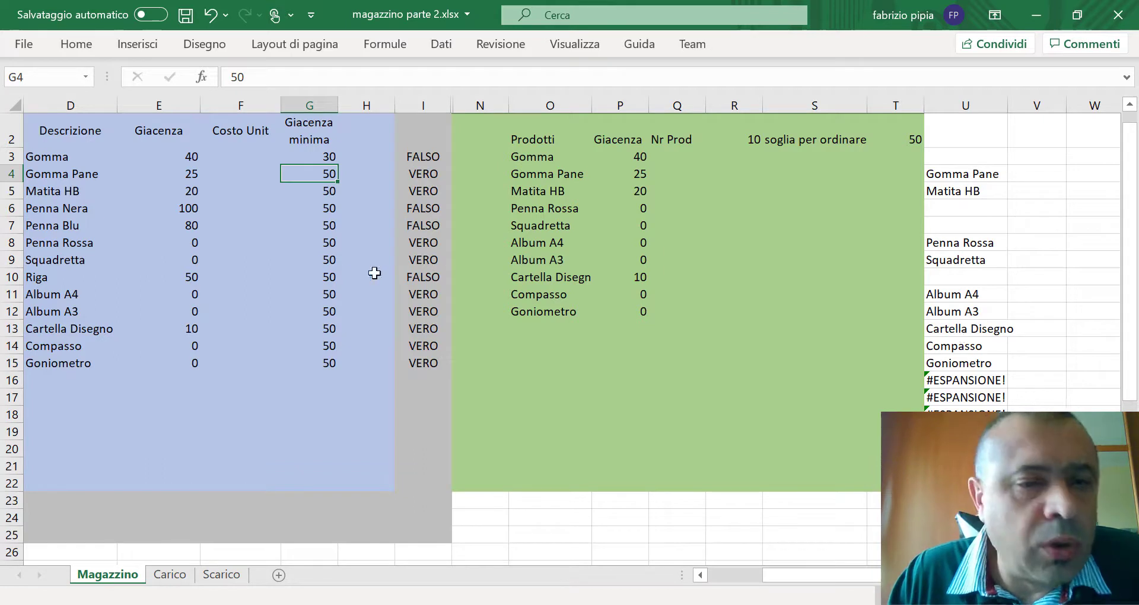
left_click(329, 278)
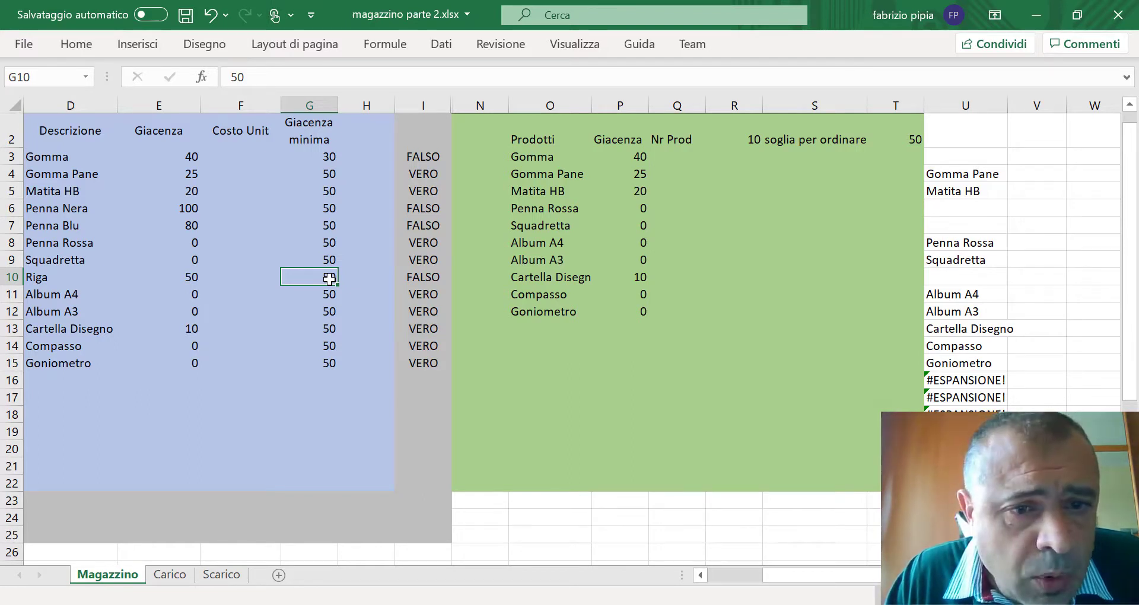
type("5")
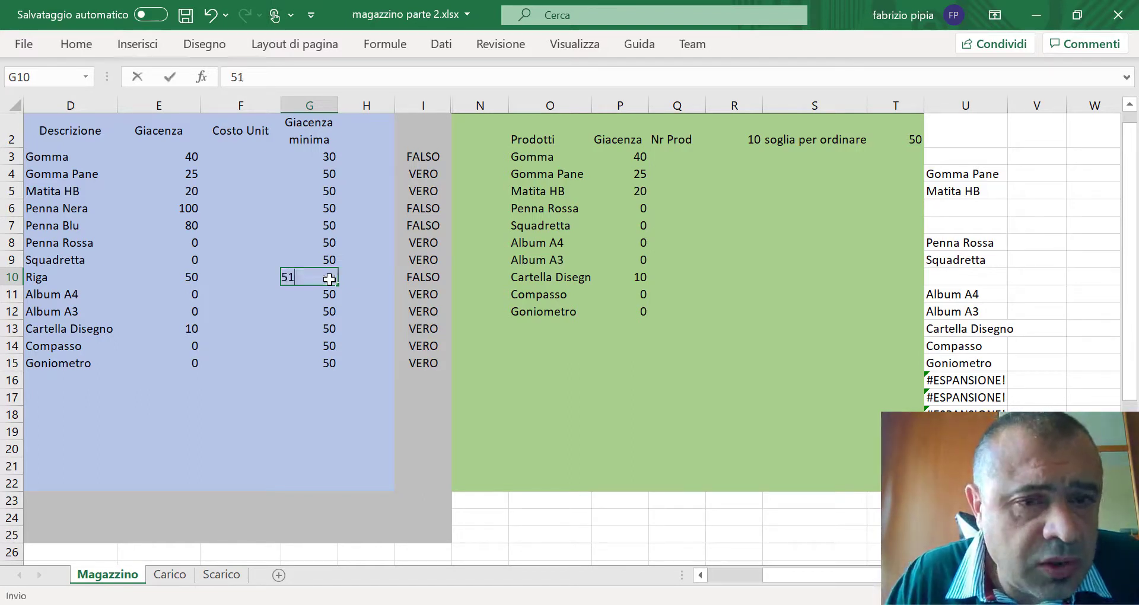
key("Return")
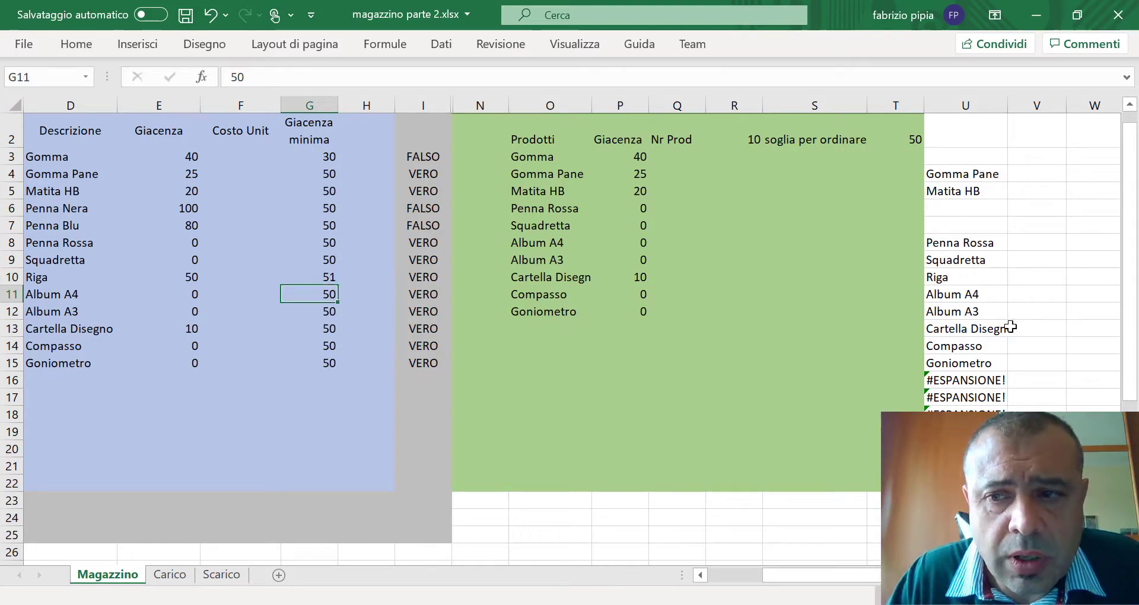
- Check that U10 now lists Riga, then select empty cell V3
left_click(959, 279)
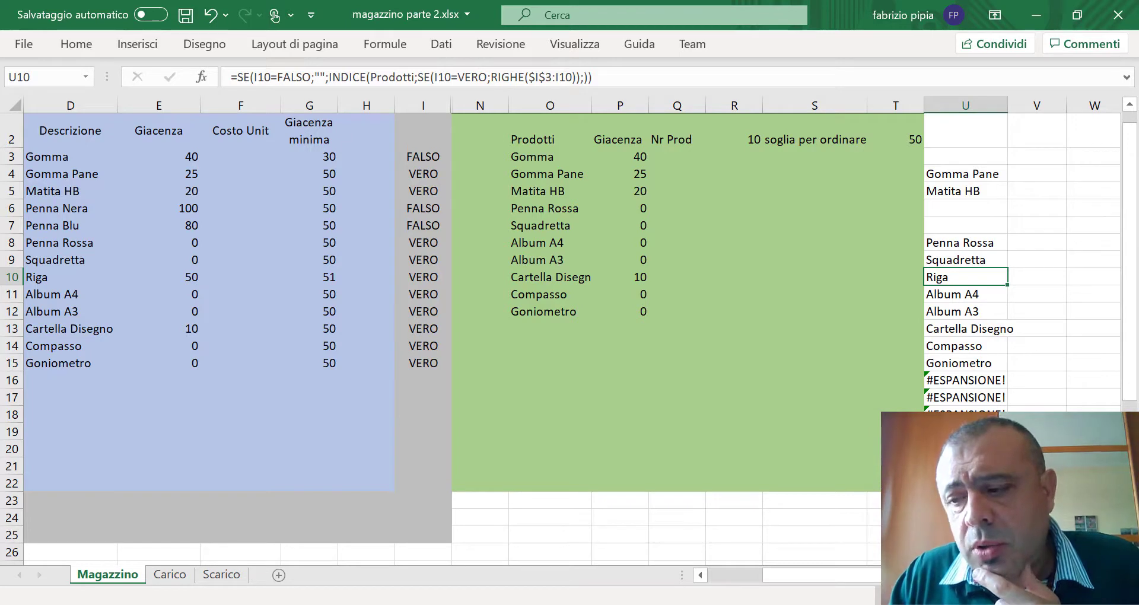
scroll(569, 332, "right", 1)
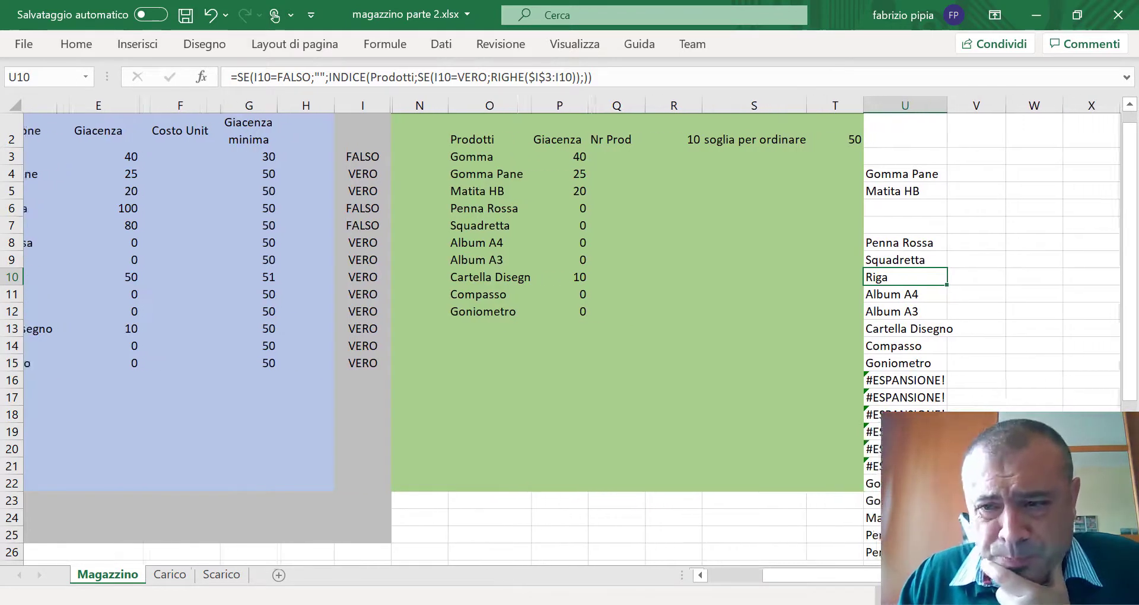
scroll(569, 332, "right", 2)
left_click(771, 157)
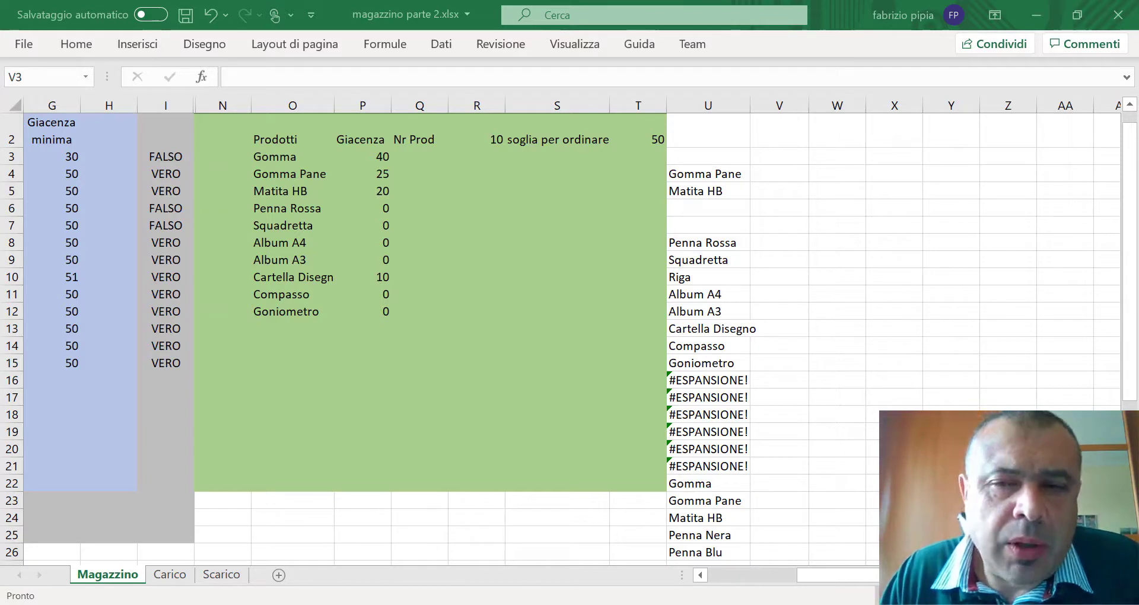
- Start V3's formula as =INDICE(Prodotti; using autocomplete
left_click(784, 156)
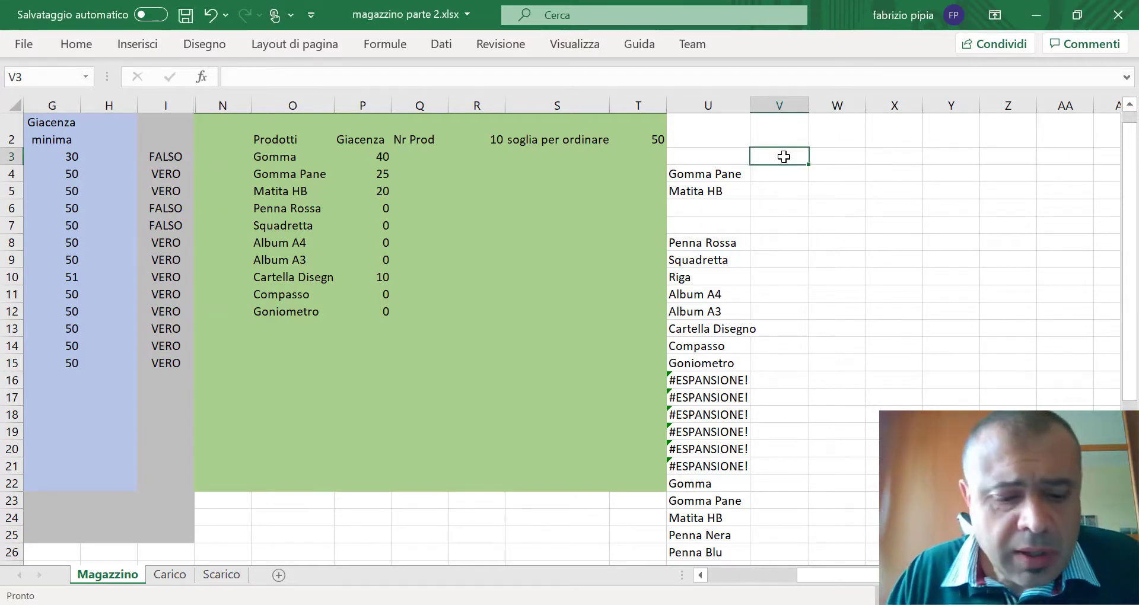
type("=")
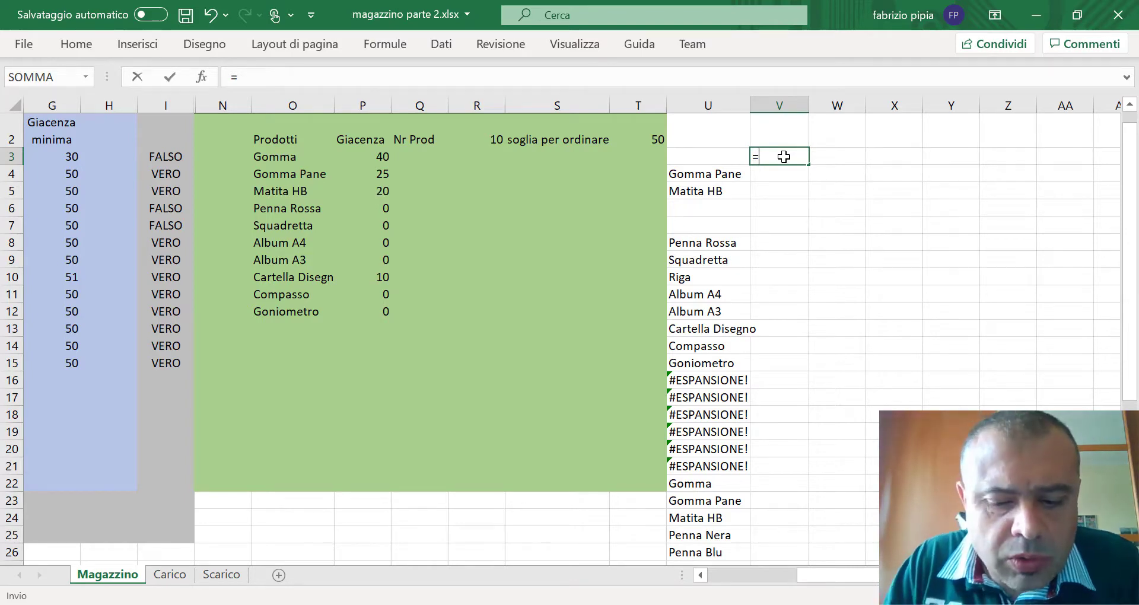
type("indic")
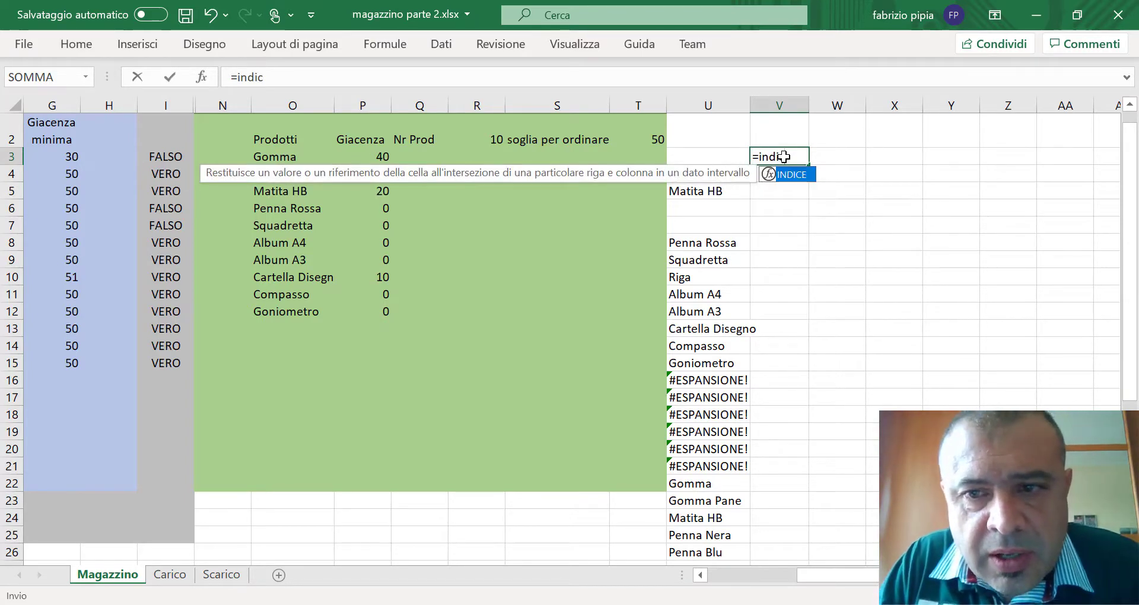
key("Tab")
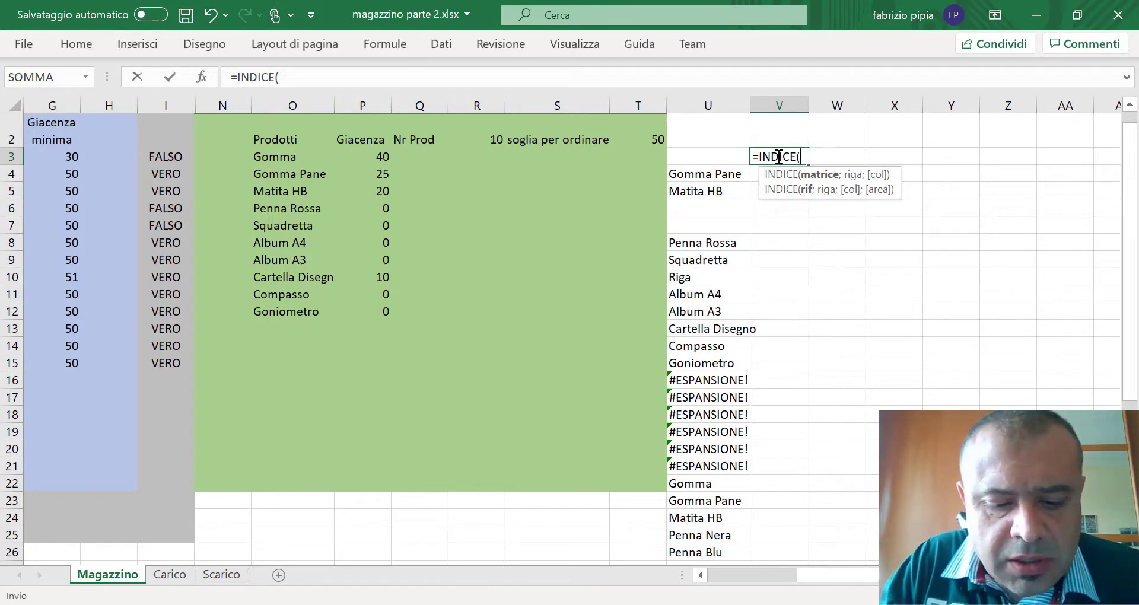
type("pro")
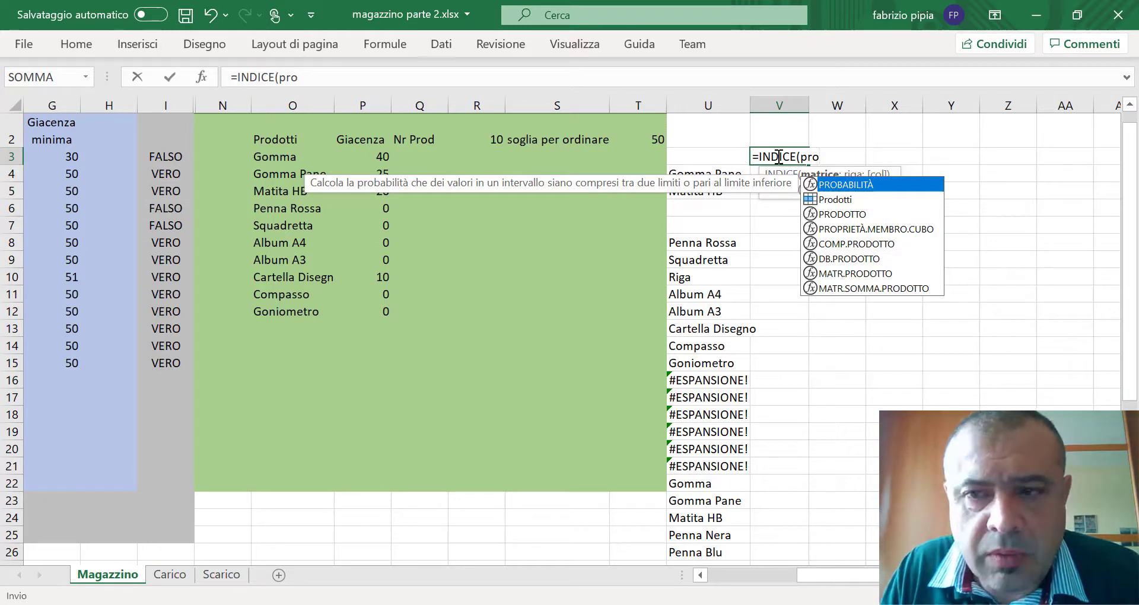
key("Down")
key("Tab")
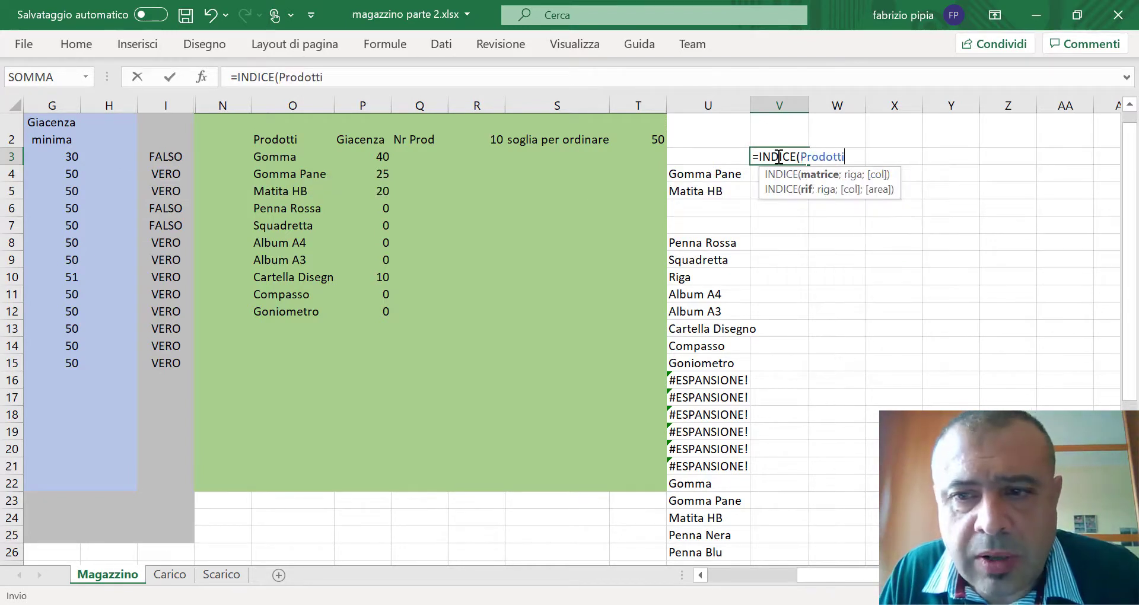
type(";")
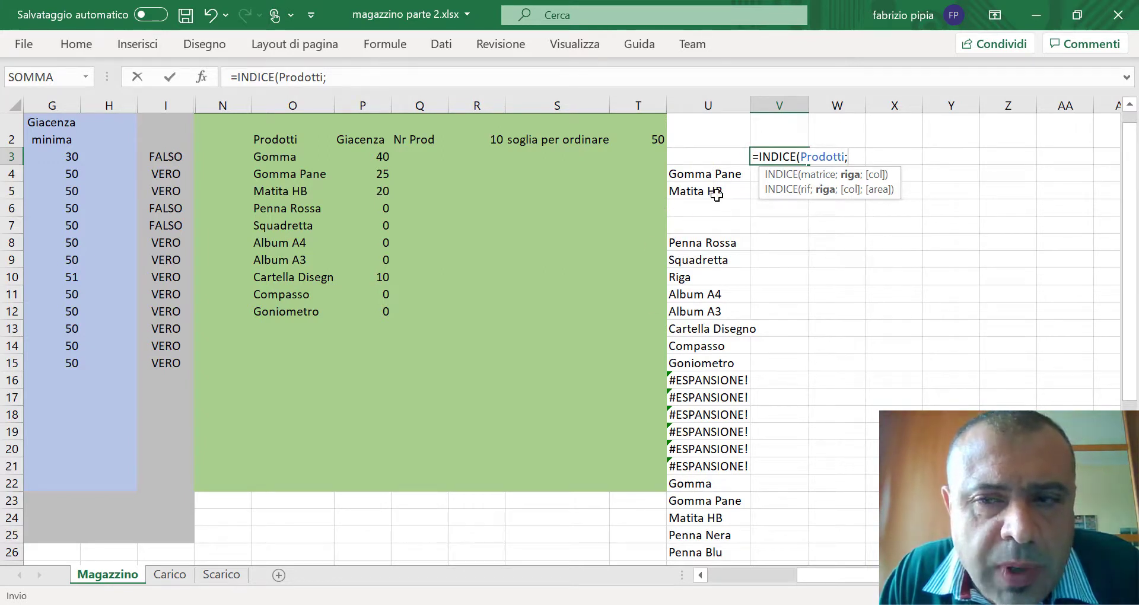
- Nest AGGREGA in the formula with function 15 - PICCOLO as its first argument
type("aggr")
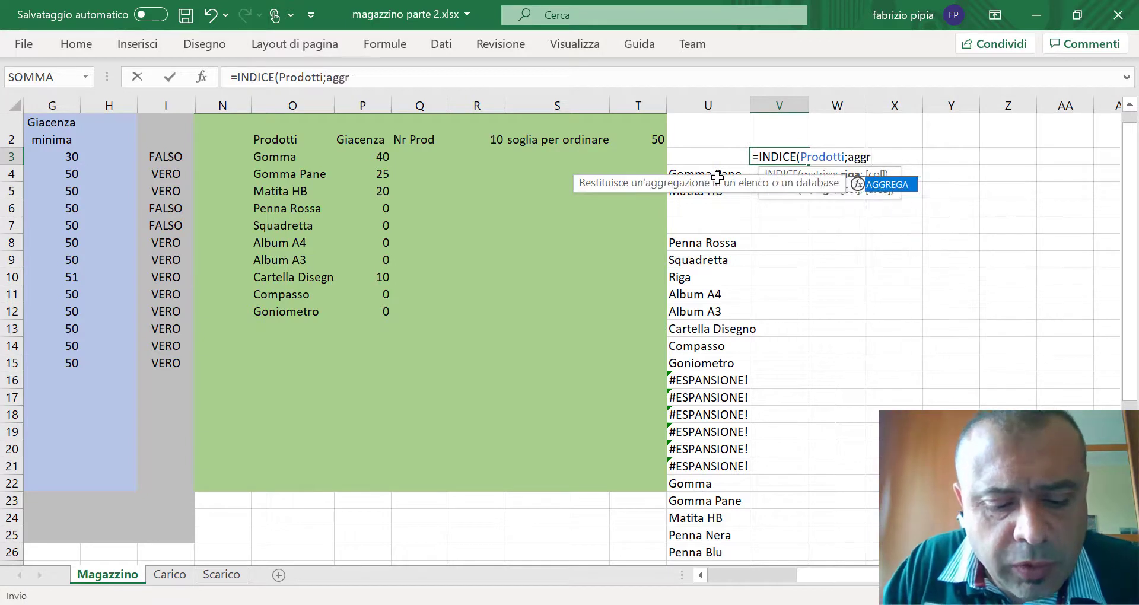
type("ega")
key("Tab")
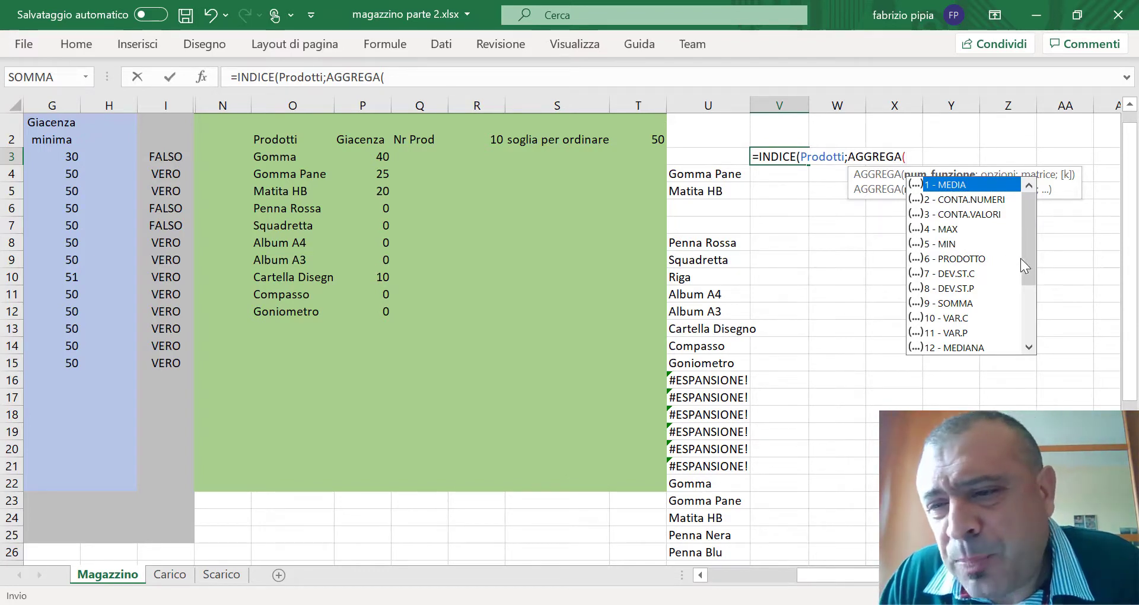
left_click_drag(1027, 258, 1027, 298)
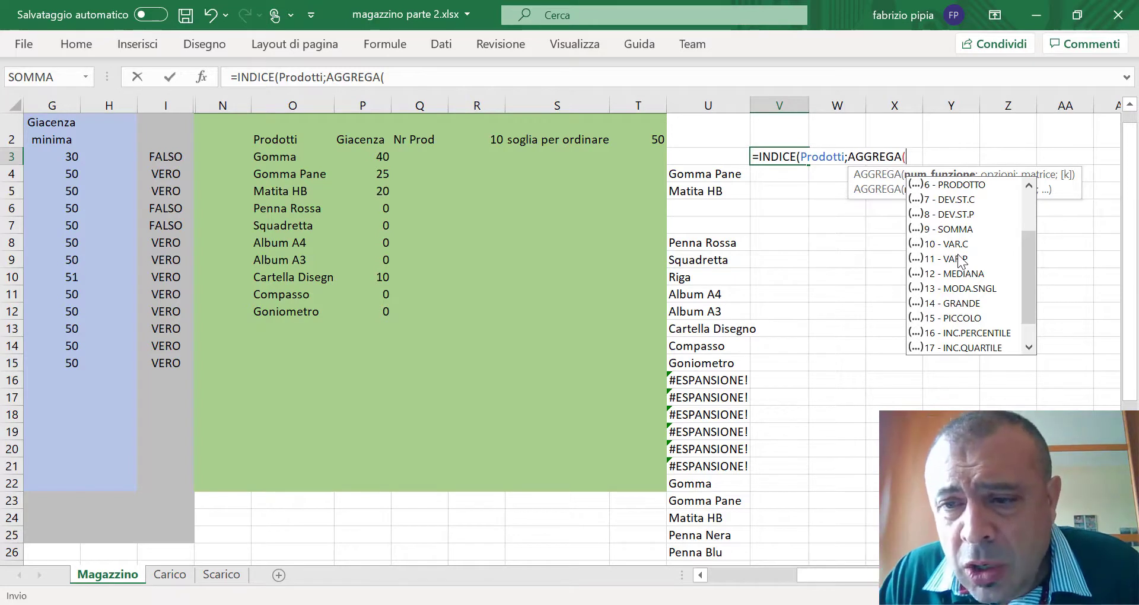
double_click(961, 318)
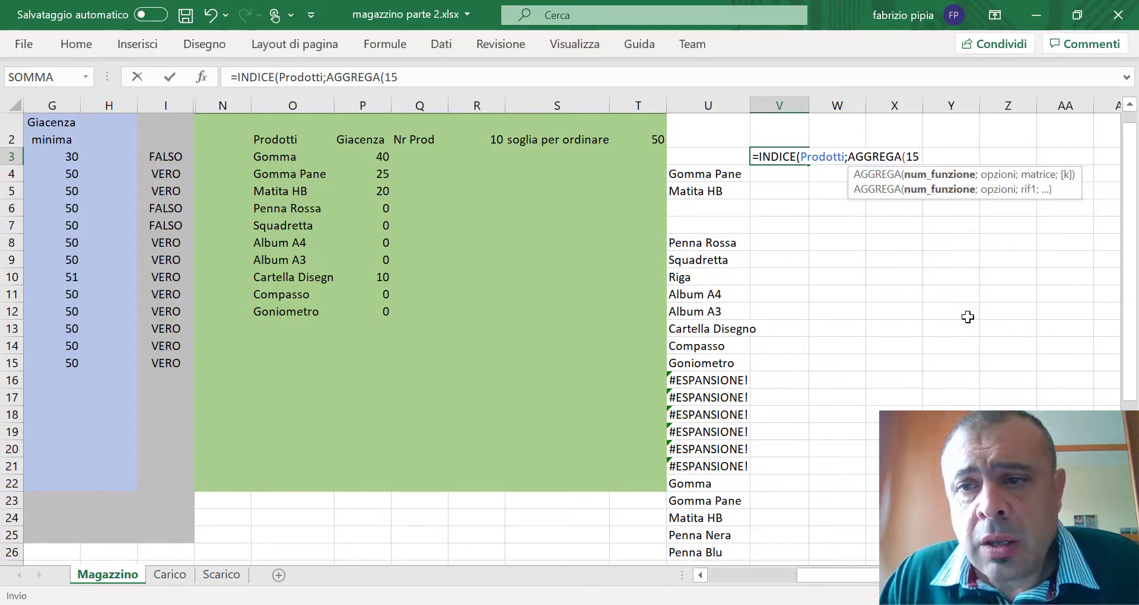
type(";")
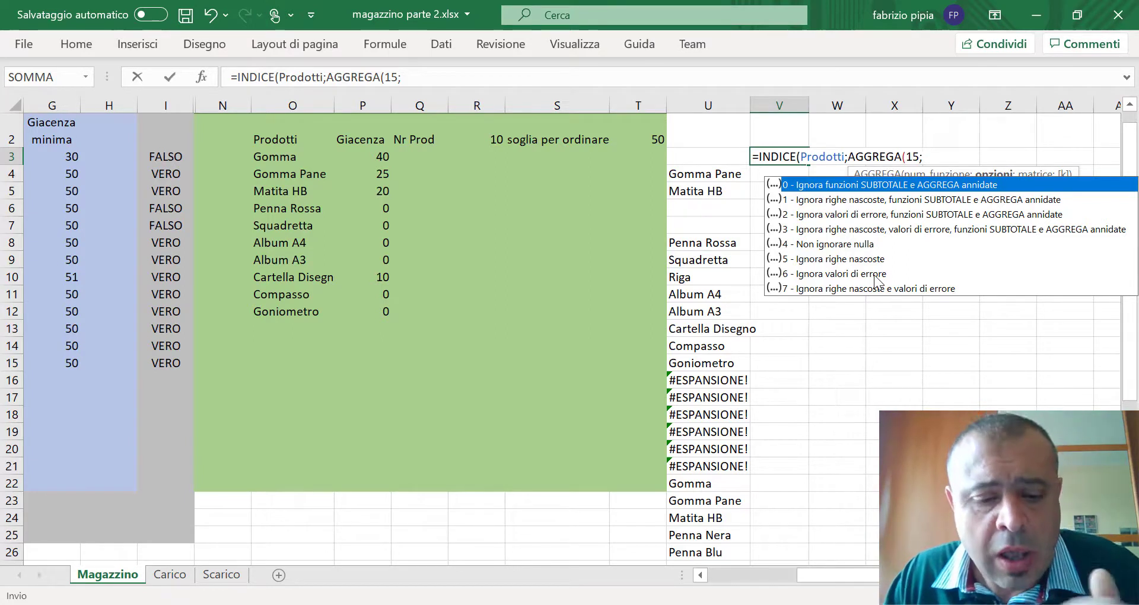
- Give AGGREGA option 6 to ignore errors and RIF.RIGA($U$3:$U$22) as its array
type("6")
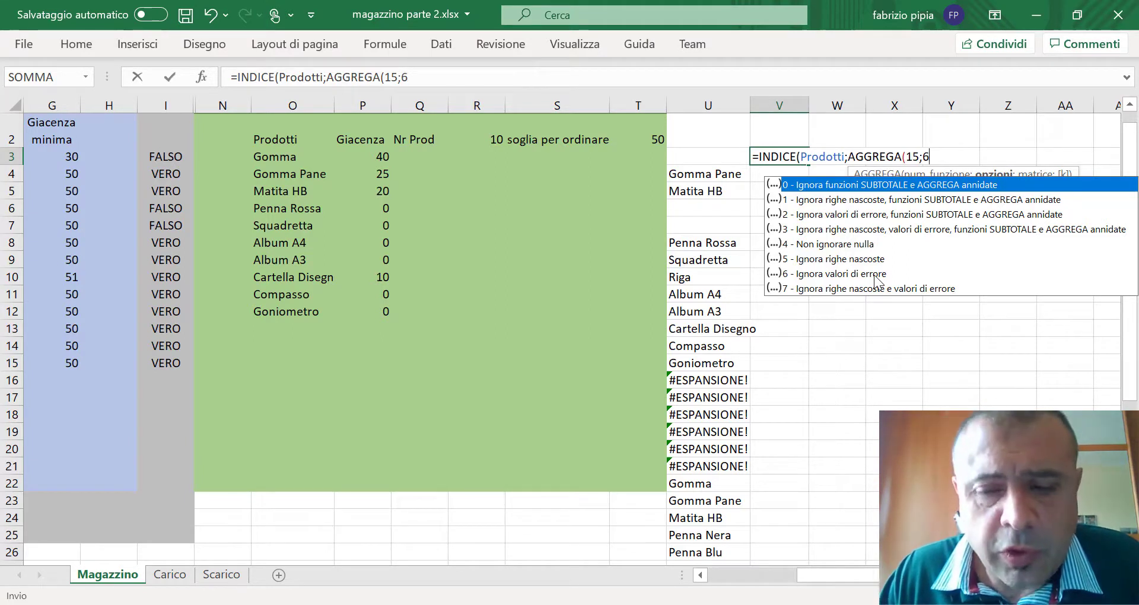
type(";")
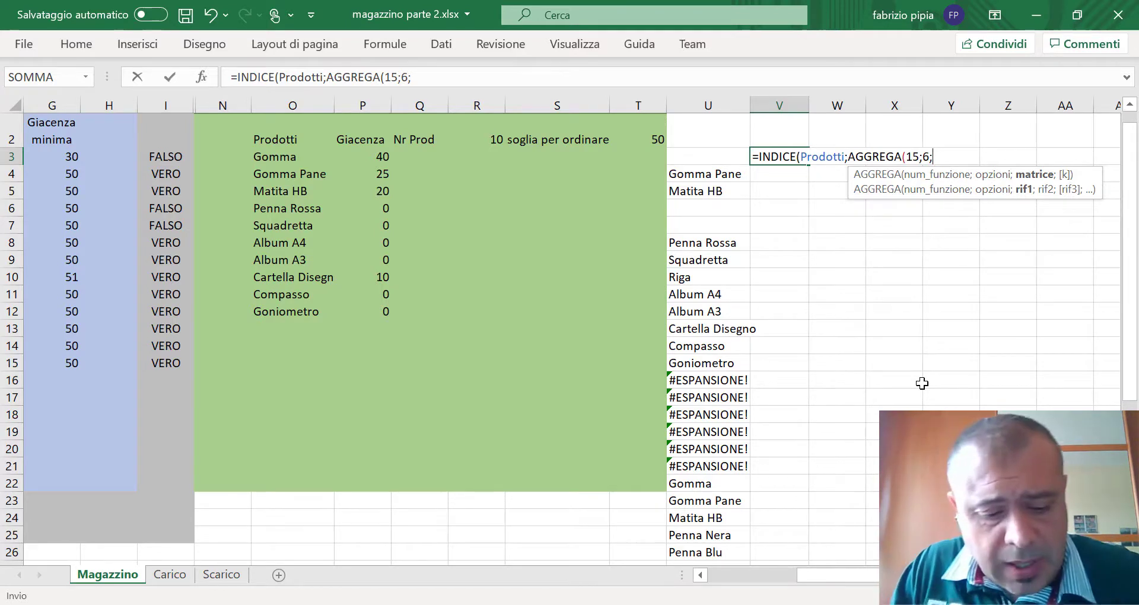
type("rif")
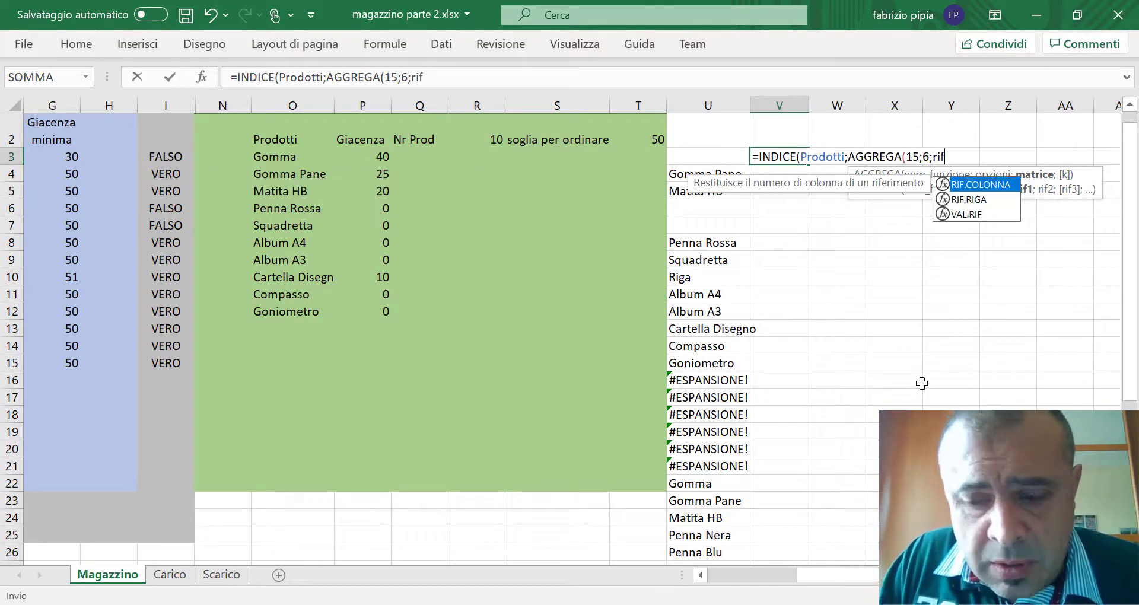
type(".ri")
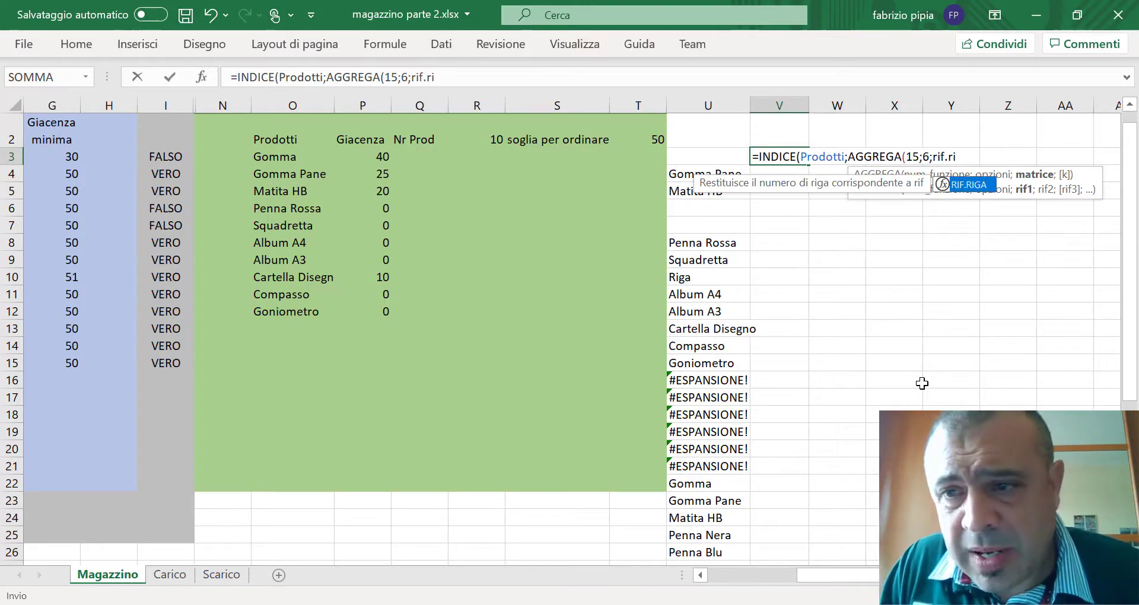
key("Tab")
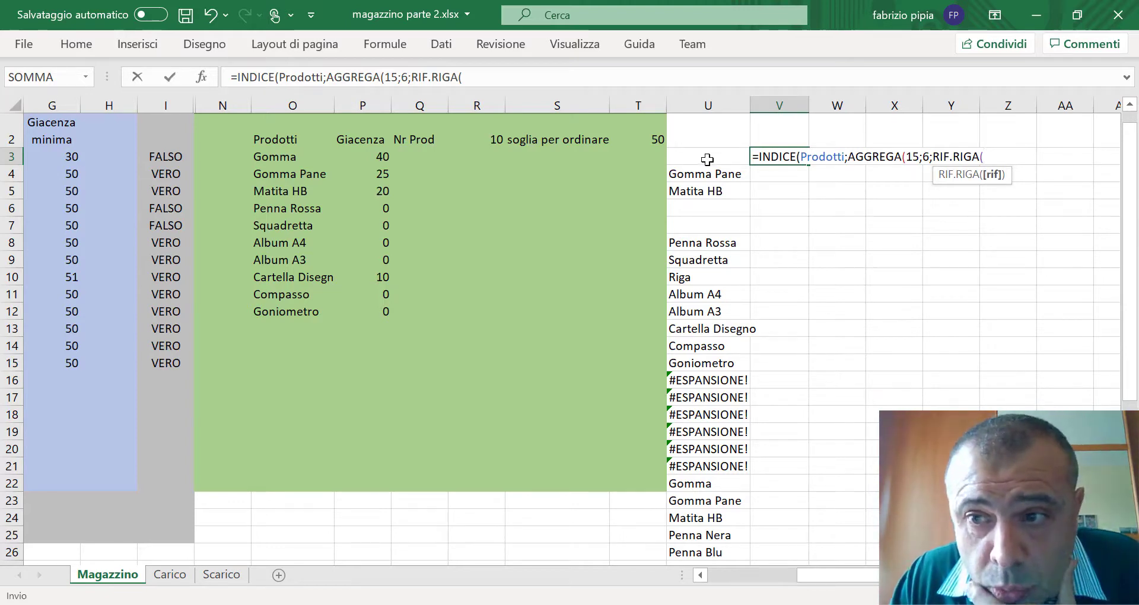
left_click_drag(707, 160, 696, 482)
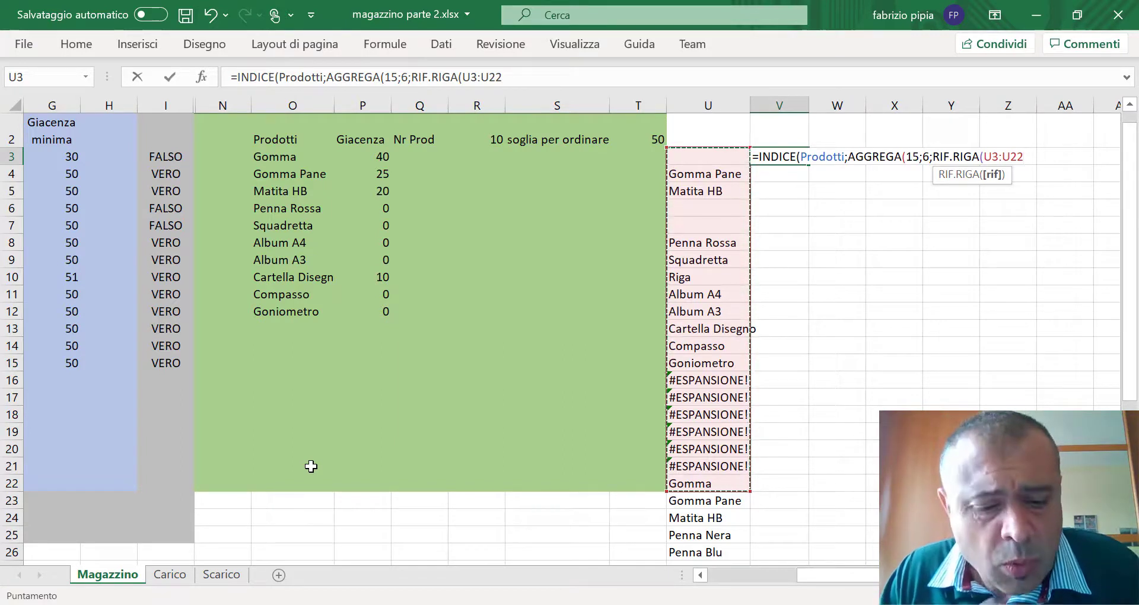
key("F4")
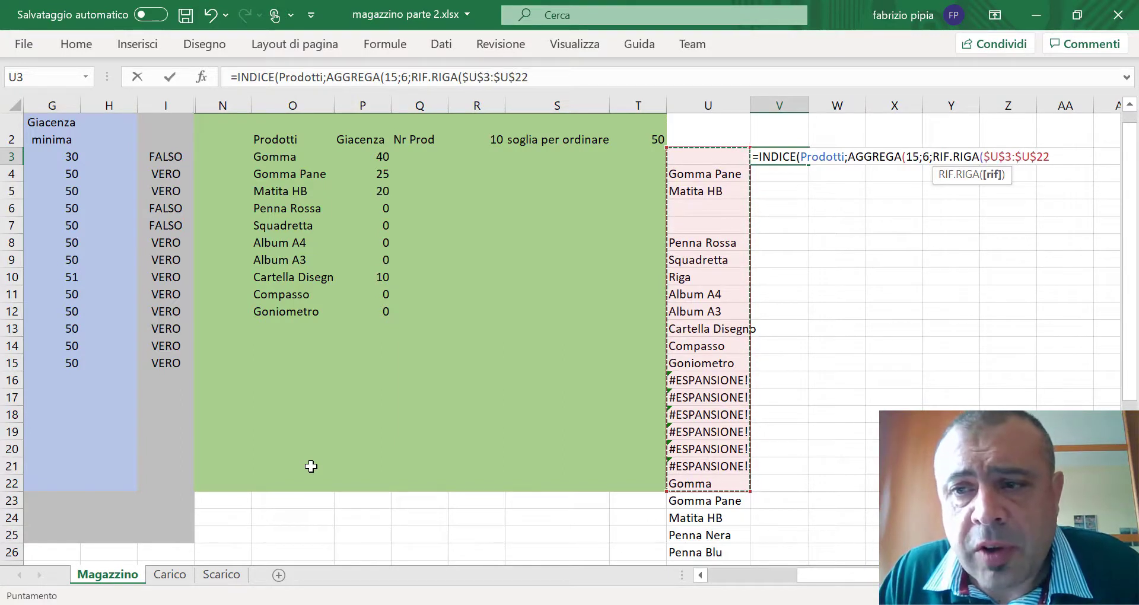
type(")")
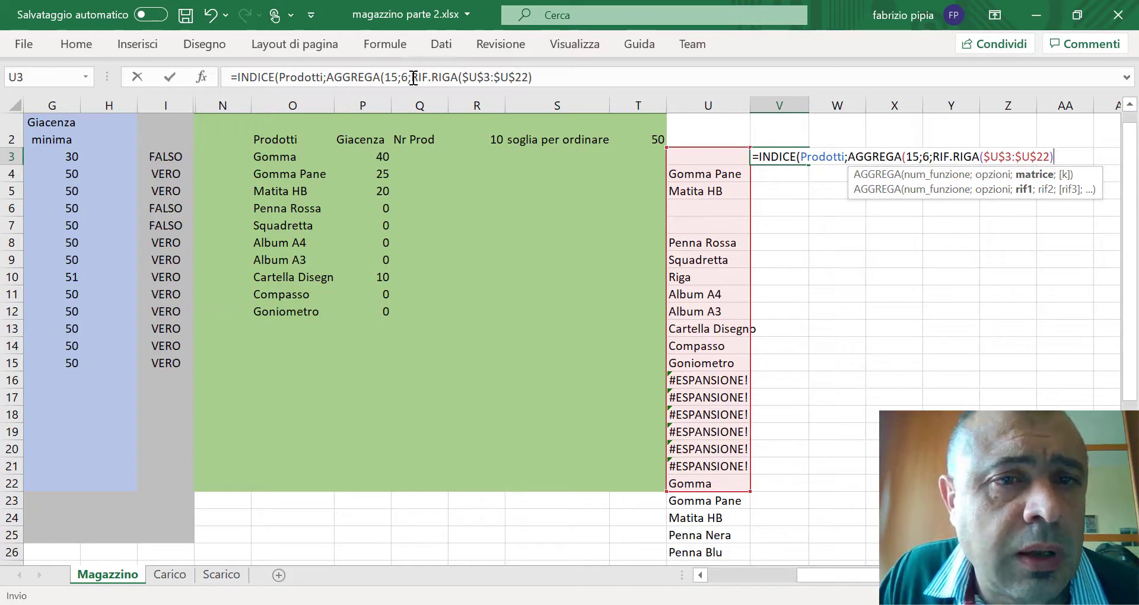
left_click_drag(414, 78, 529, 79)
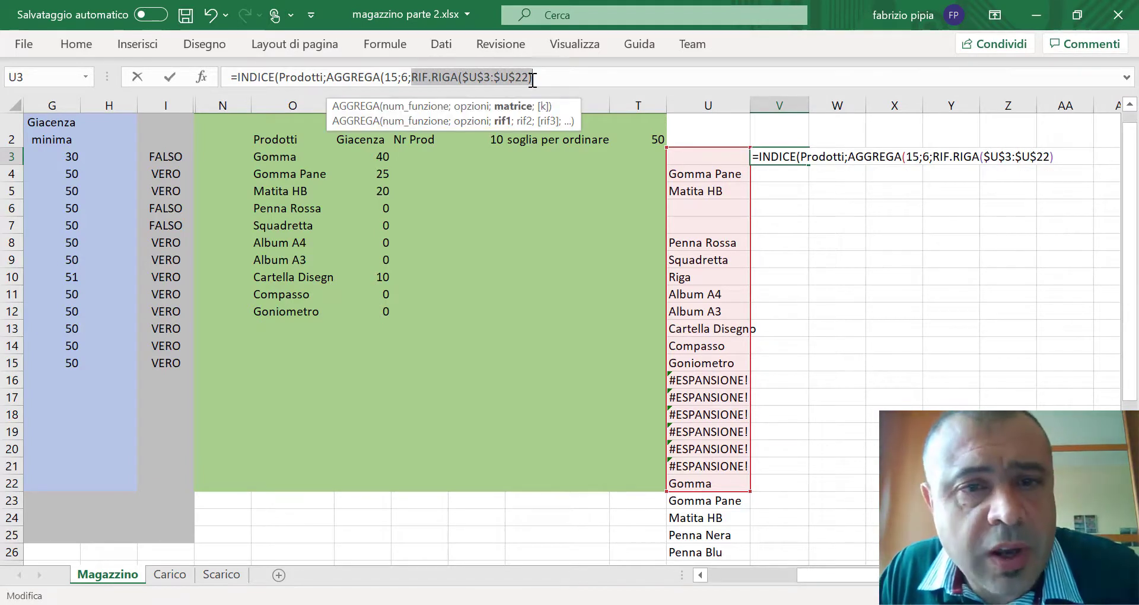
key("F9")
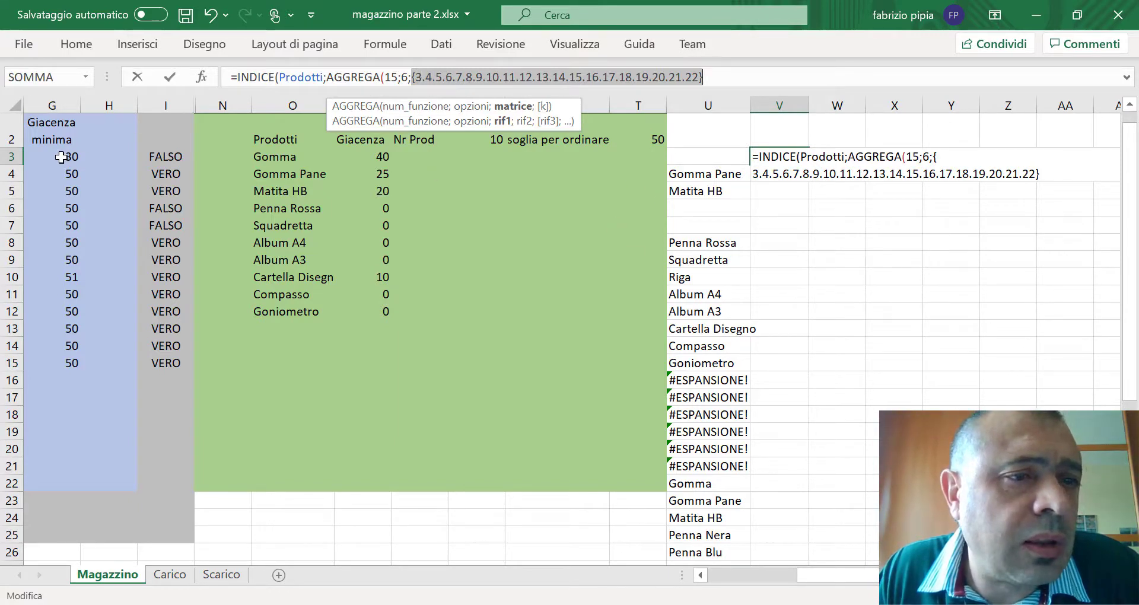
scroll(89, 171, "left", 3)
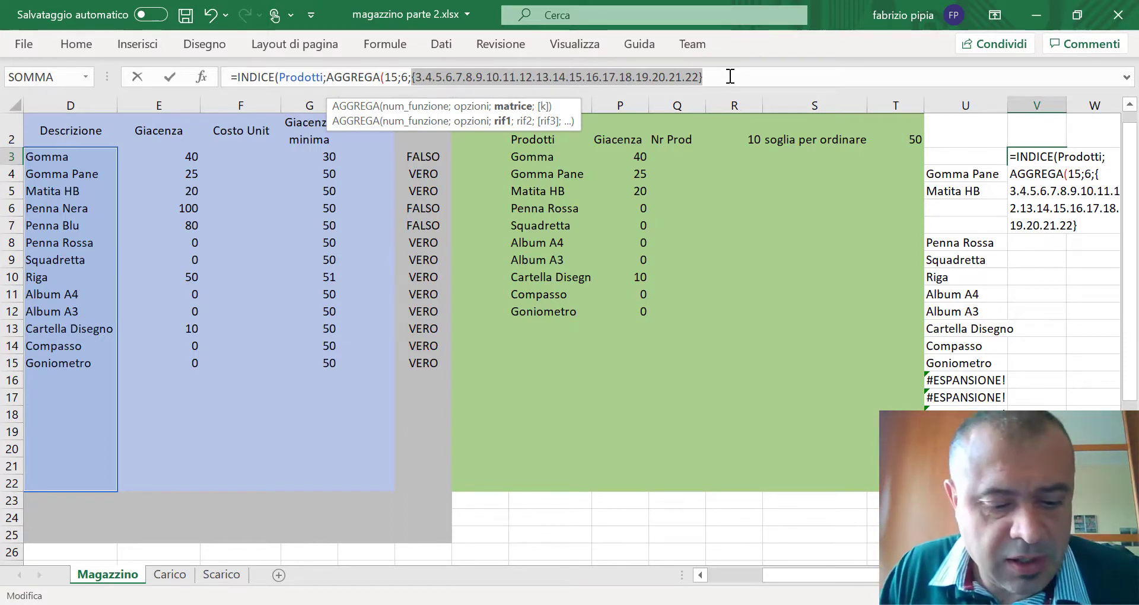
key("ctrl+z")
left_click(577, 79)
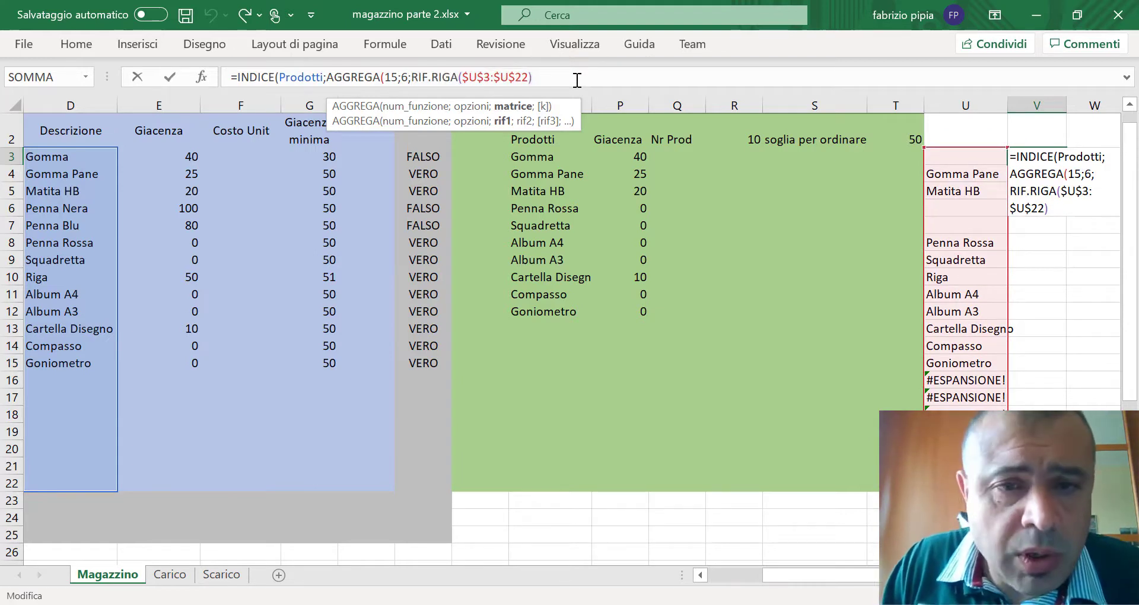
type("-")
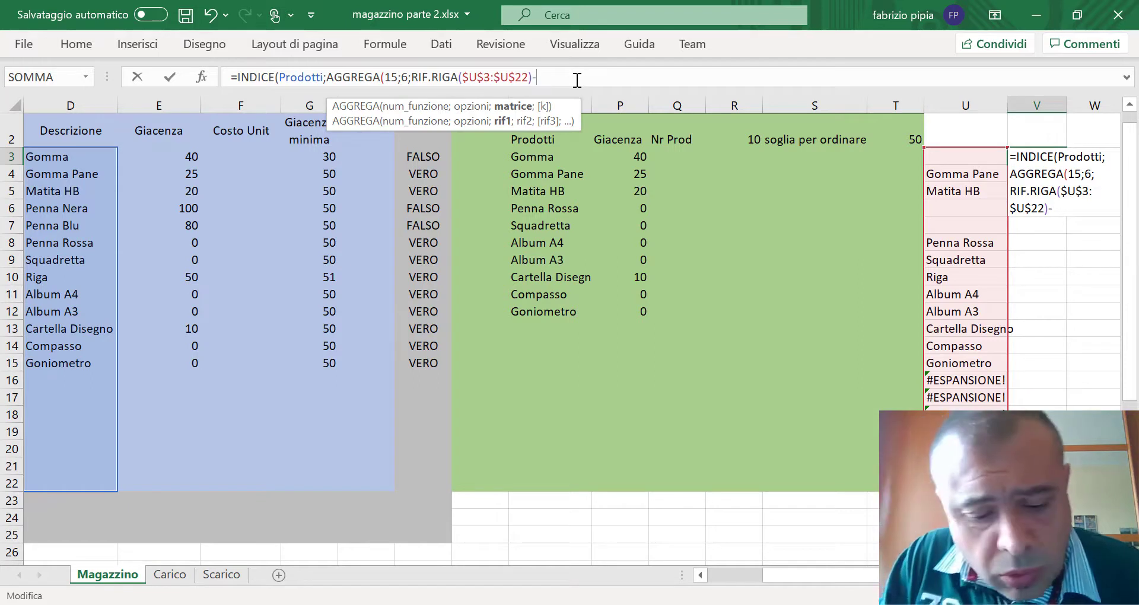
type("rif")
- Subtract RIF.RIGA($D$2) from the U3:U22 row numbers and select that subtraction
key("Down")
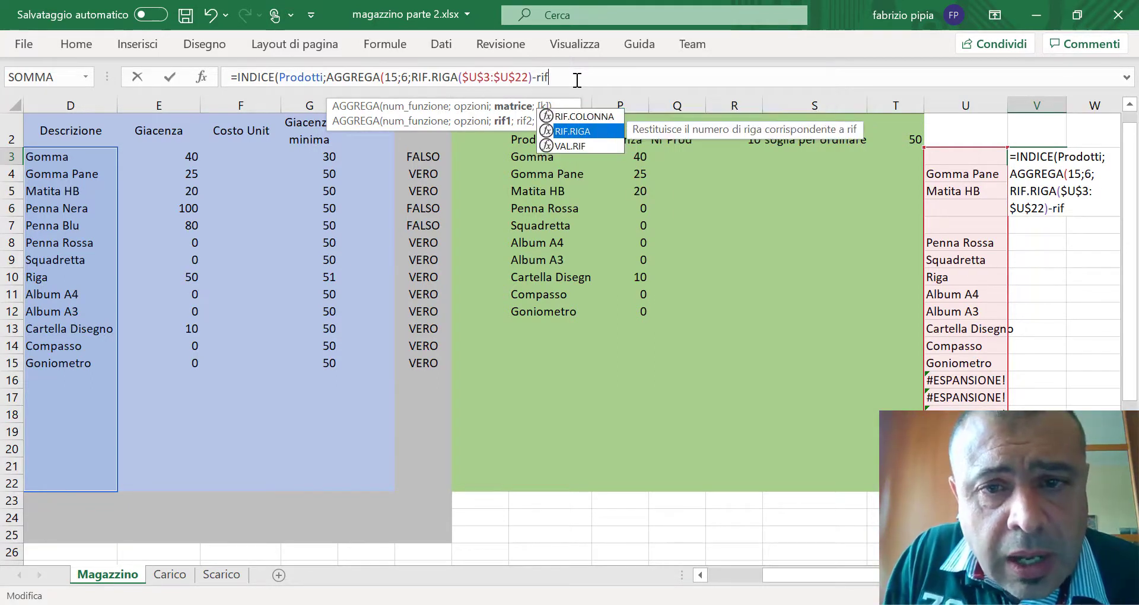
key("Tab")
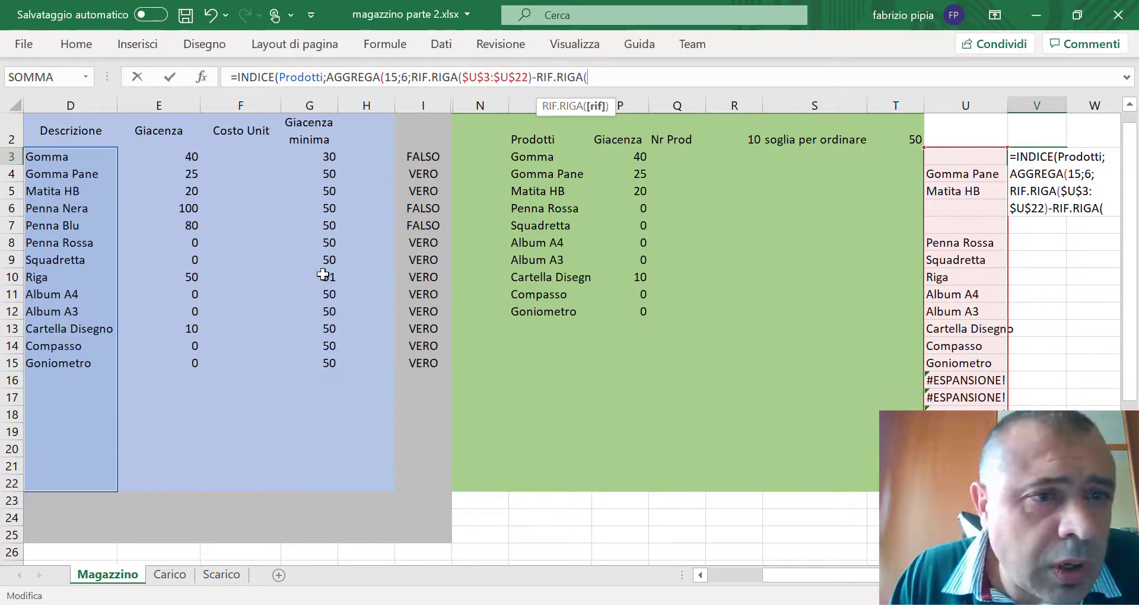
scroll(211, 260, "left", 1)
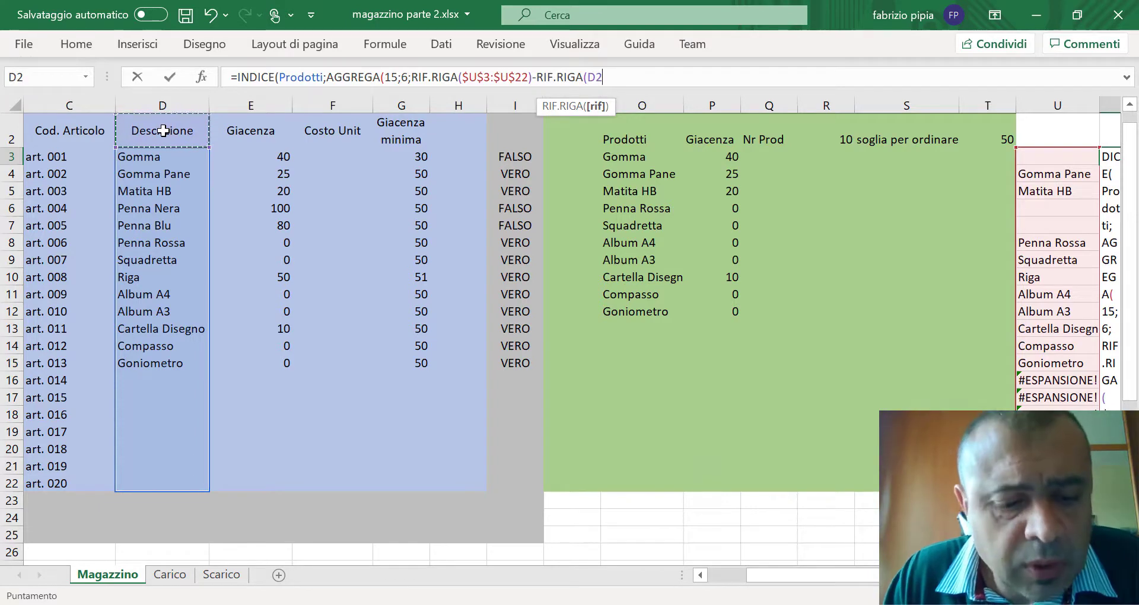
key("F4")
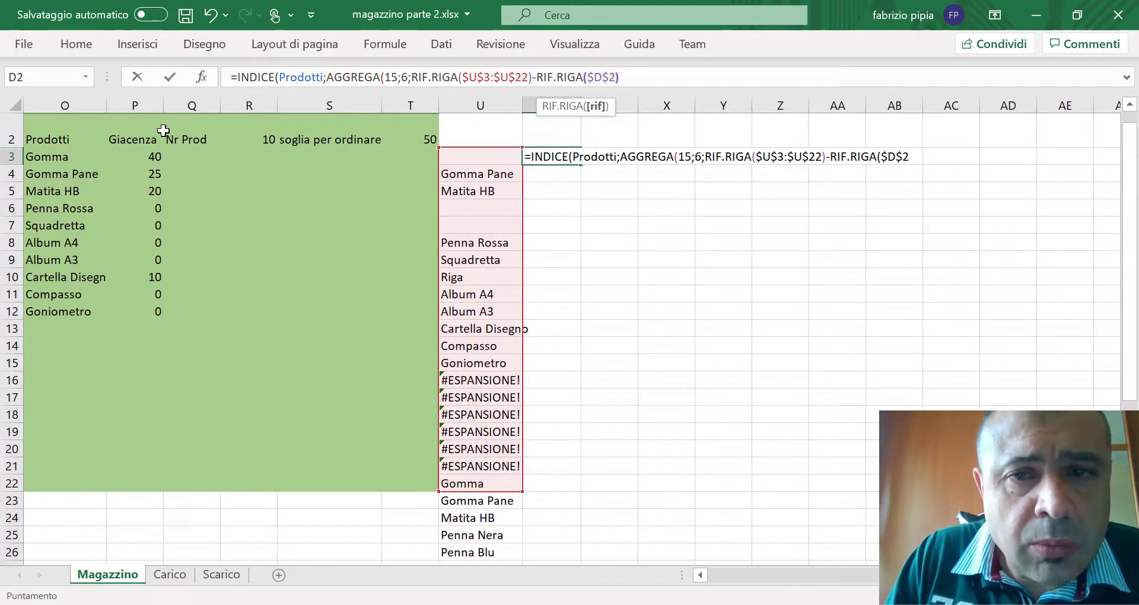
type(")")
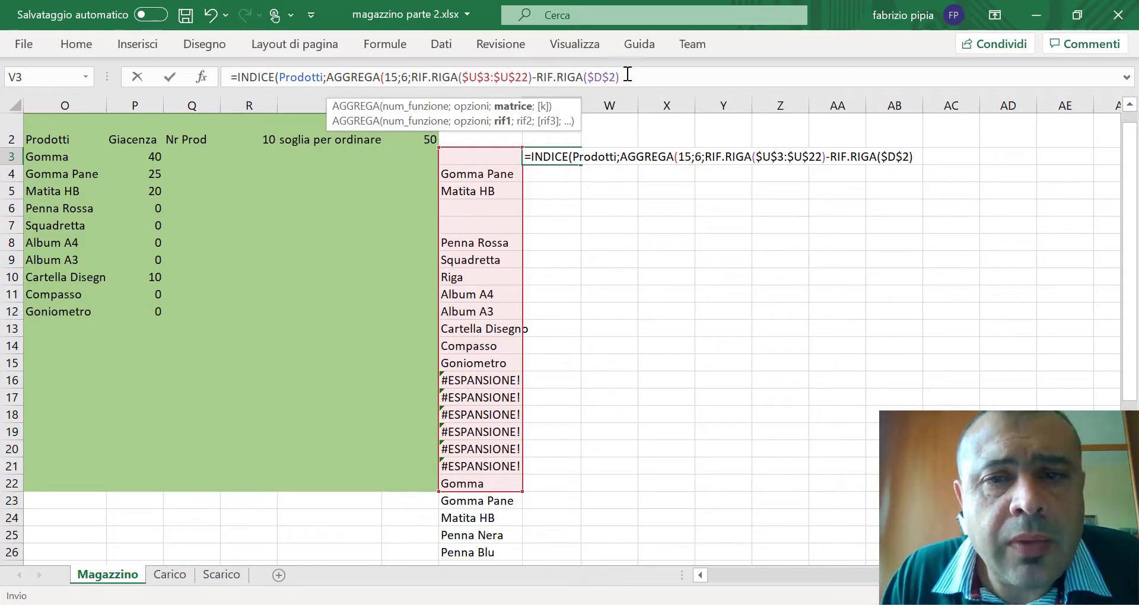
left_click_drag(628, 74, 414, 78)
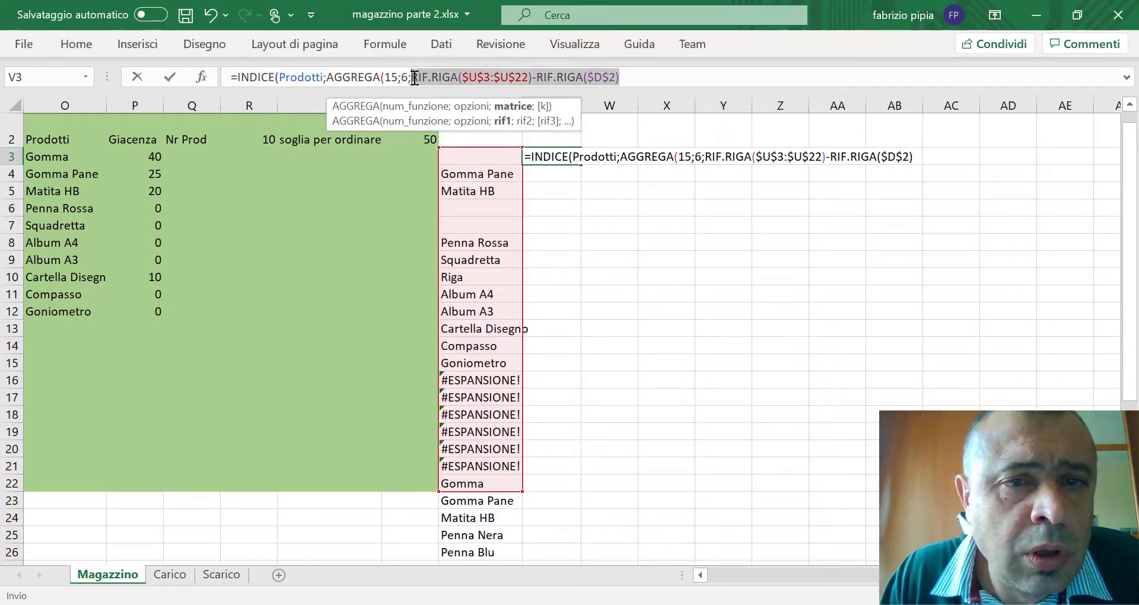
- Preview the subtraction as positions 1–20, restore it, and enclose it in parentheses
key("F9")
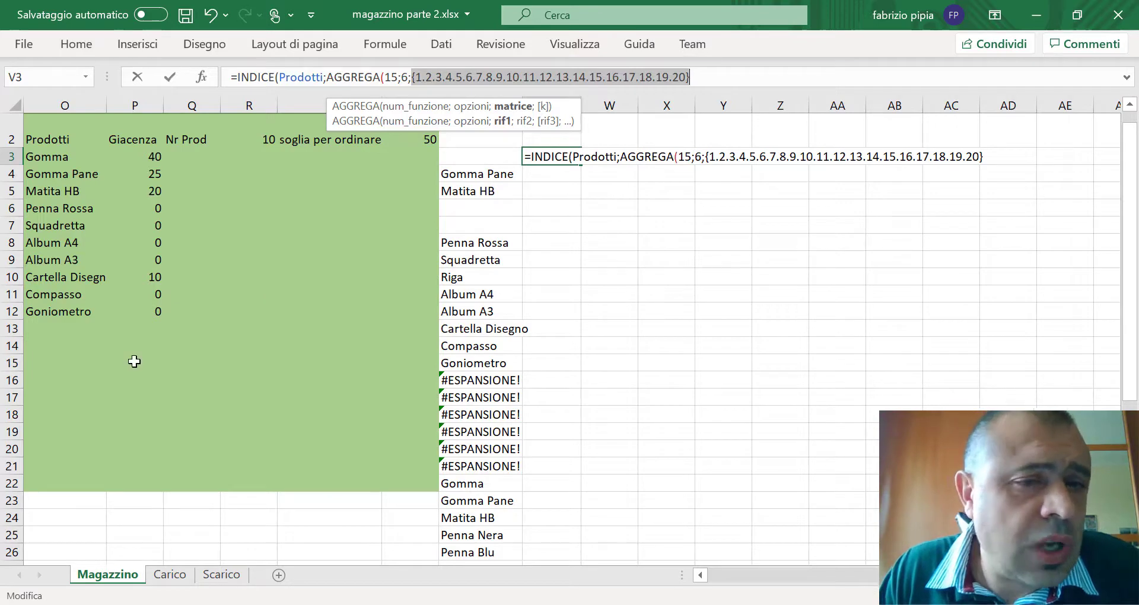
scroll(131, 357, "left", 5)
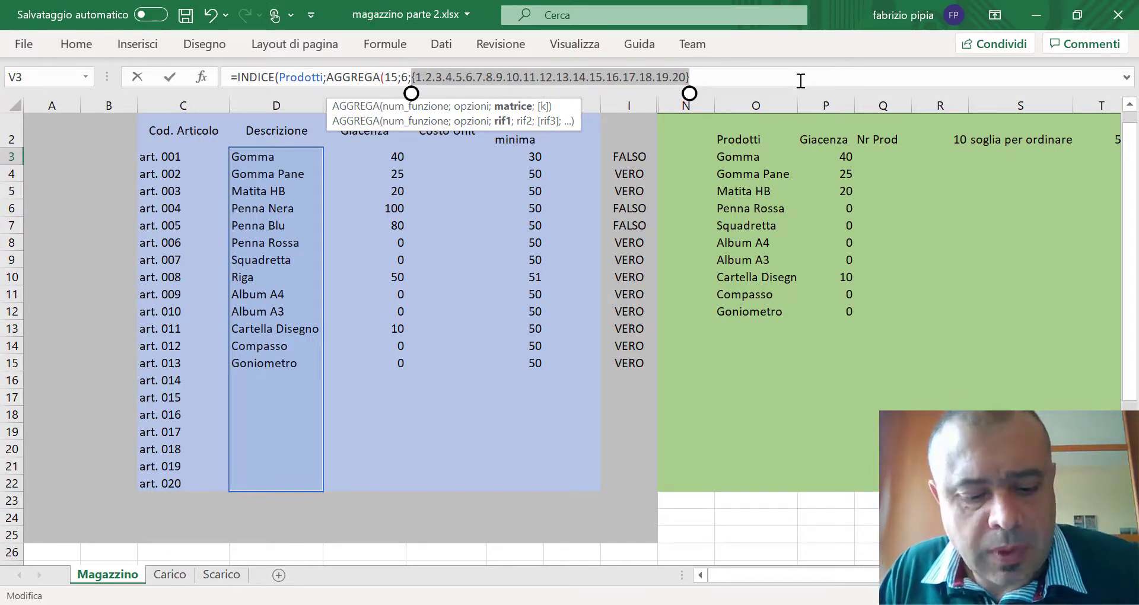
key("ctrl+z")
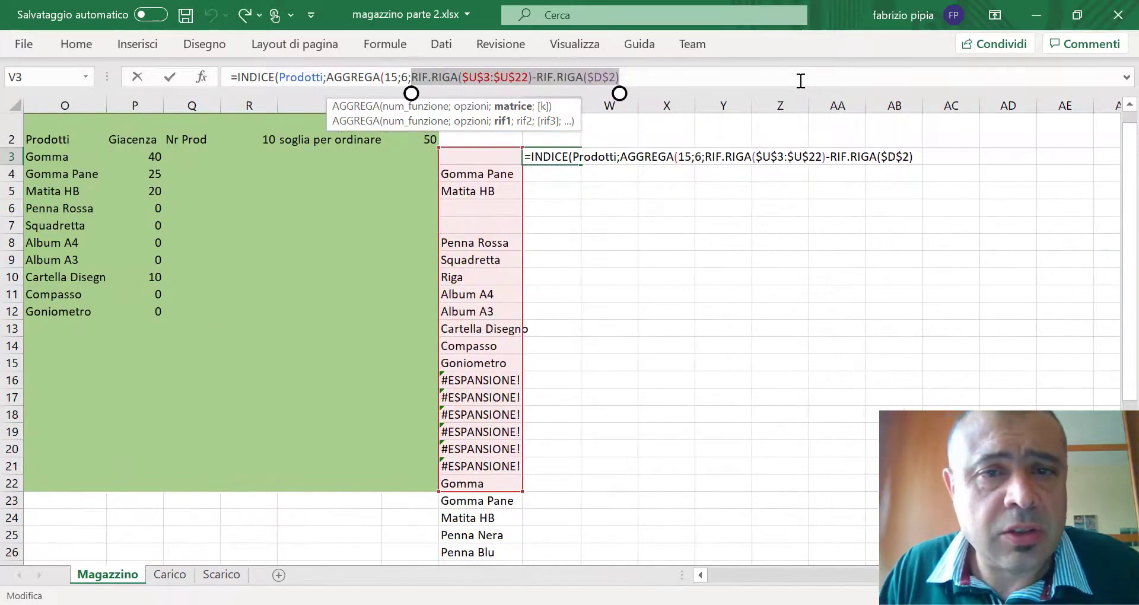
left_click(800, 80)
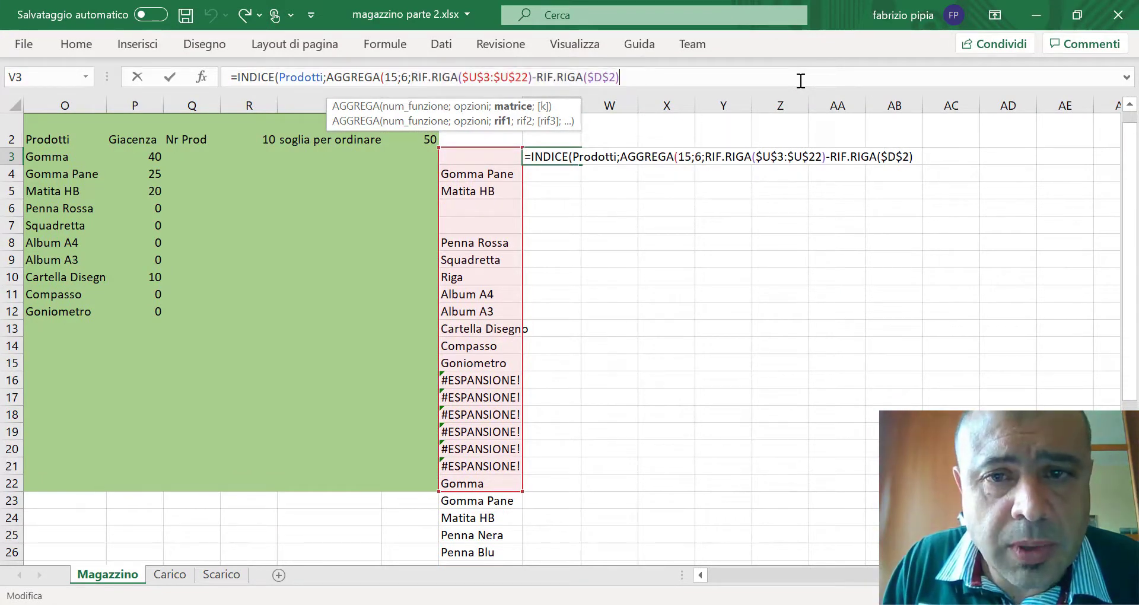
type(")")
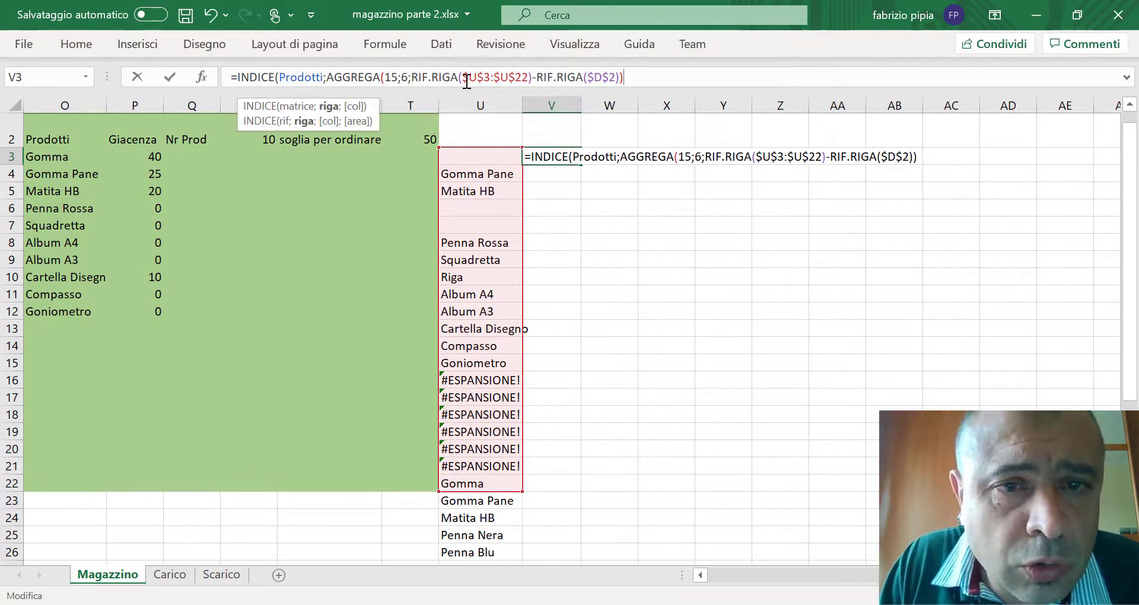
left_click(412, 77)
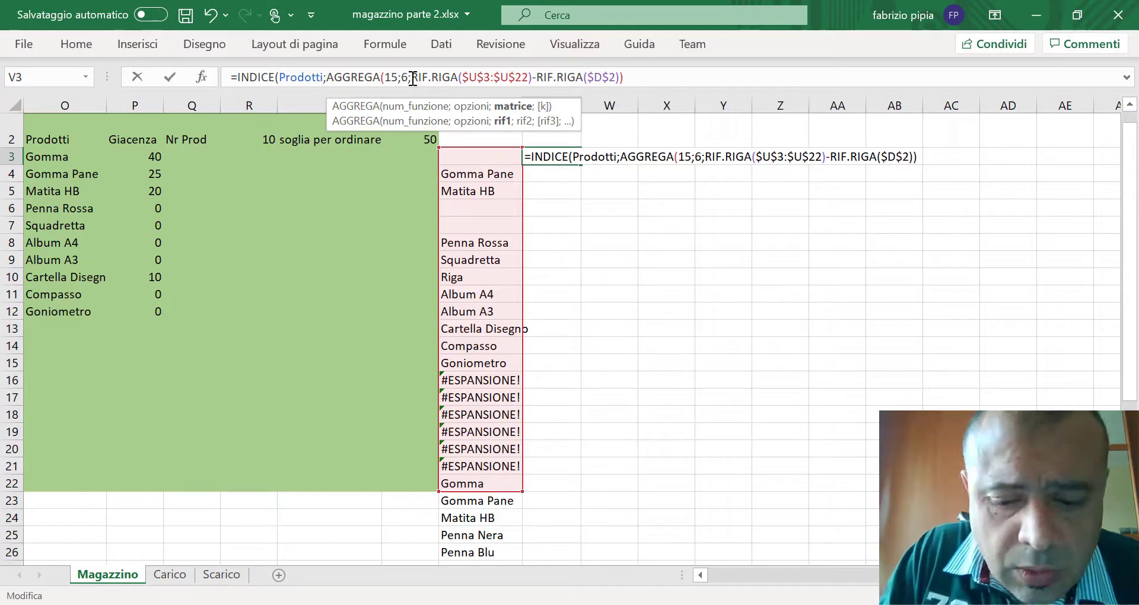
- Divide the row offsets by the non-empty test ($U$3:$U$22<>"")
type("(")
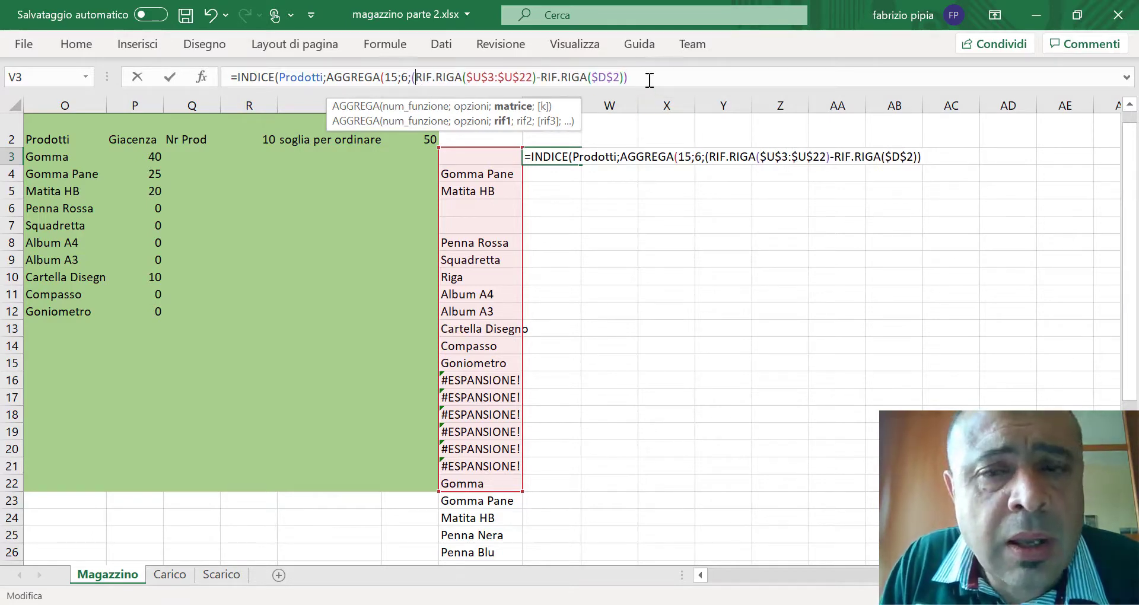
left_click(650, 79)
type("/(")
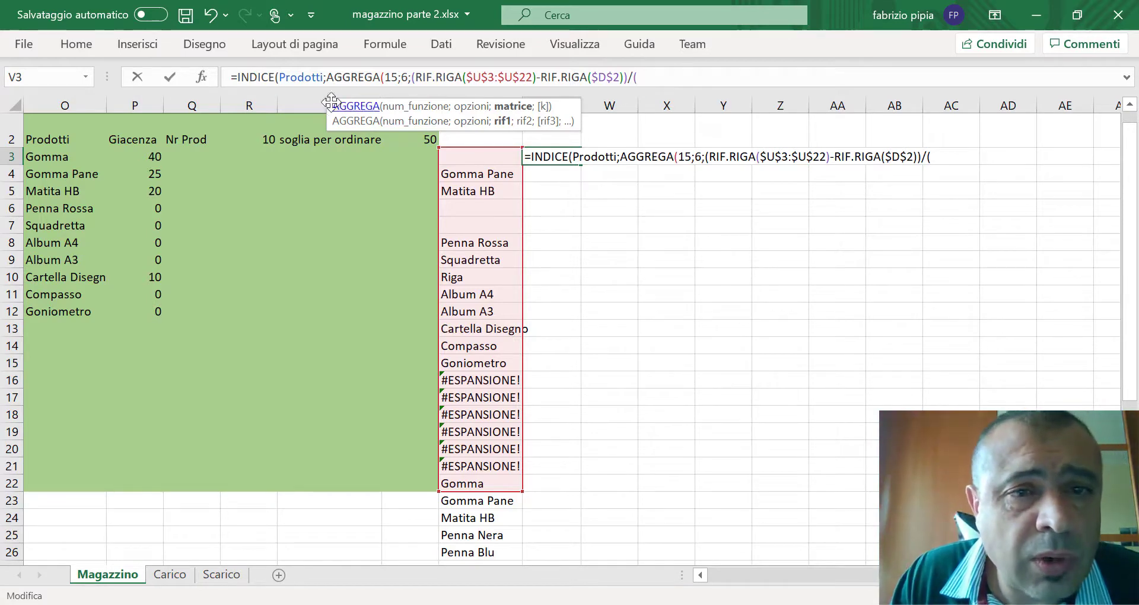
left_click_drag(330, 113, 871, 300)
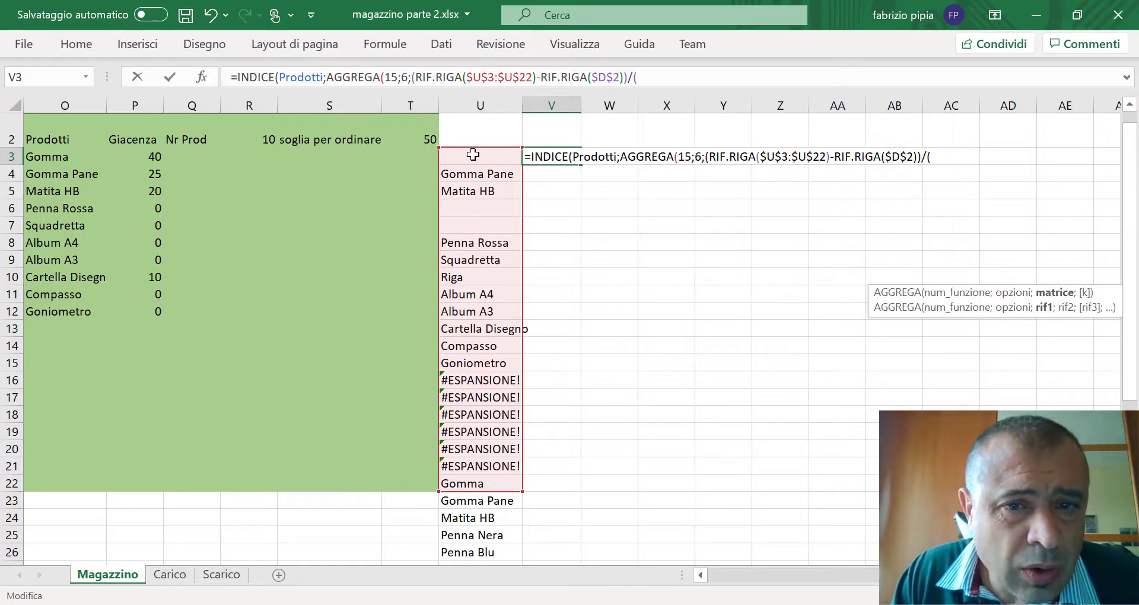
mouse_move(473, 155)
left_mouse_down()
mouse_move(445, 514)
mouse_move(458, 478)
left_mouse_up()
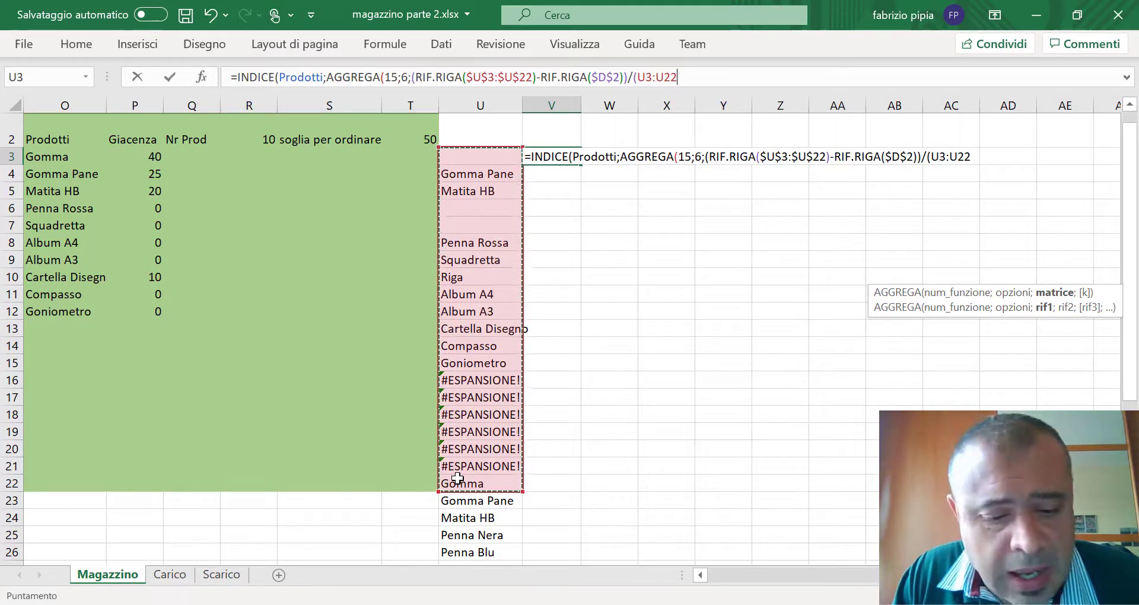
key("F4")
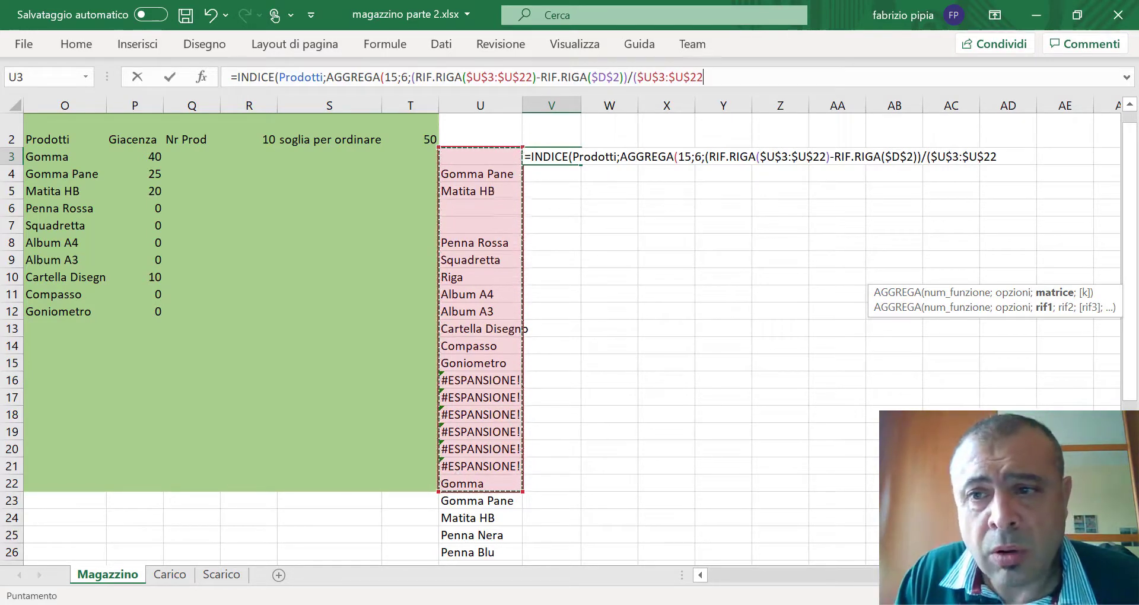
left_click(1015, 156)
type("<>\"")
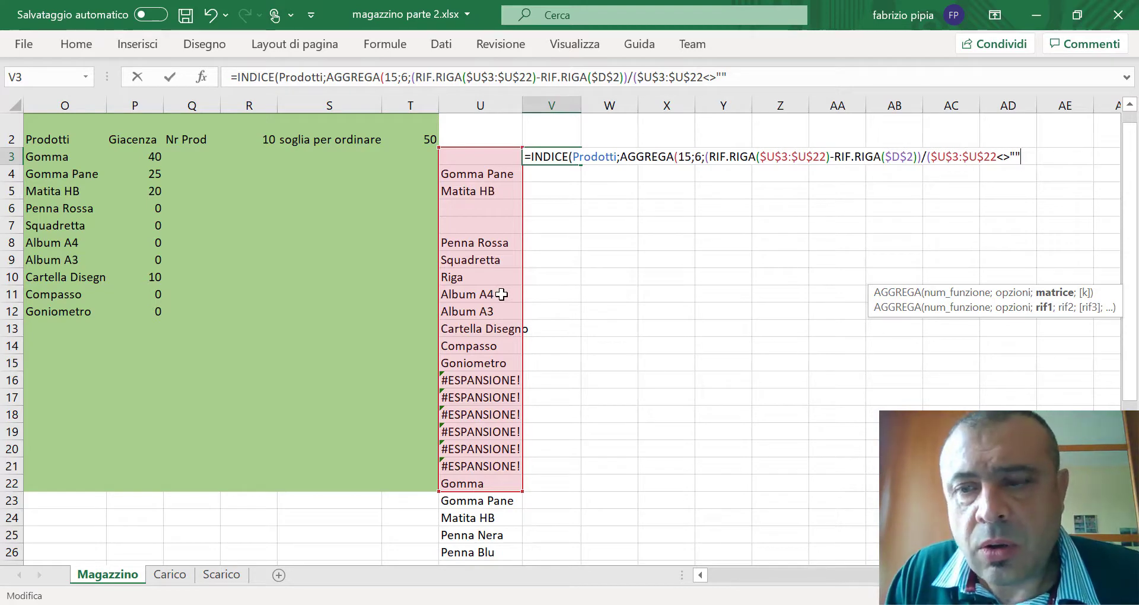
type(")")
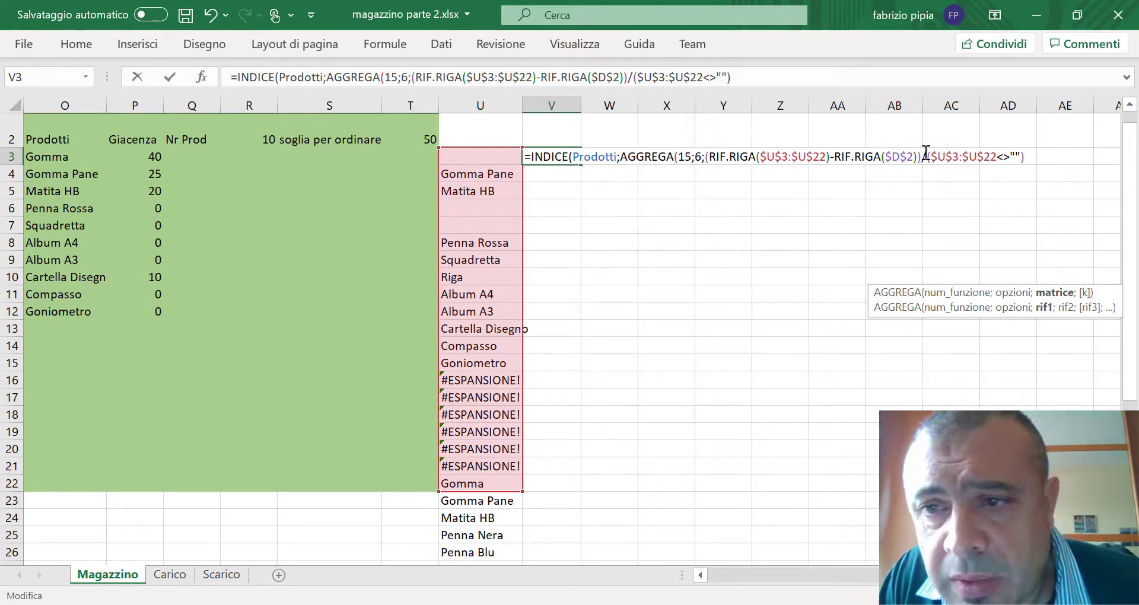
- Evaluate the ($U$3:$U$22<>"") test to preview its VERO/FALSO array
left_click_drag(927, 156, 1024, 159)
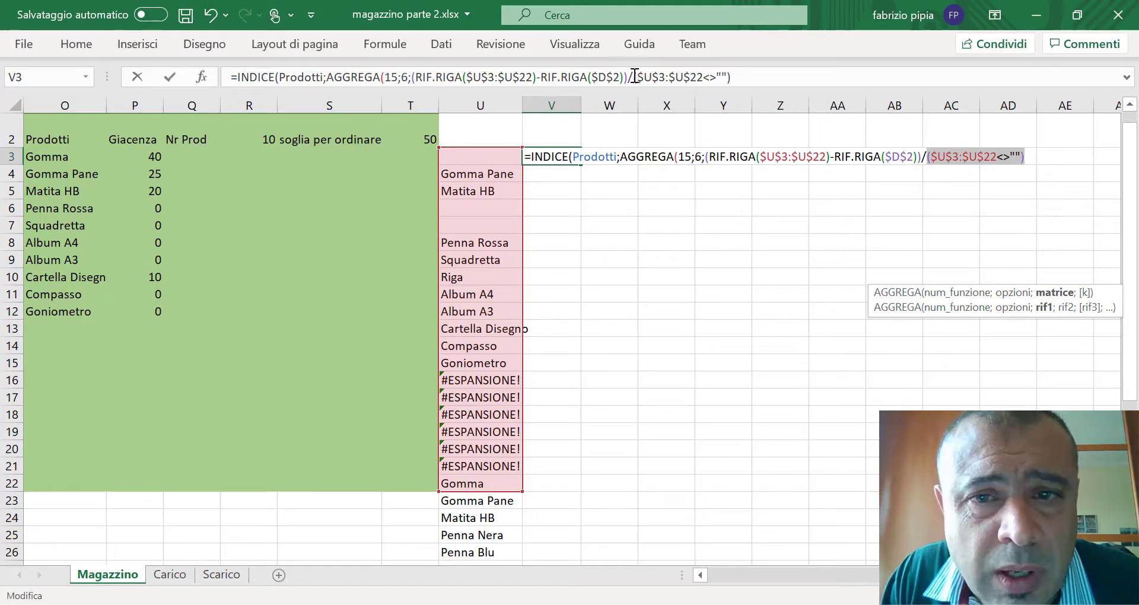
left_click_drag(632, 77, 733, 77)
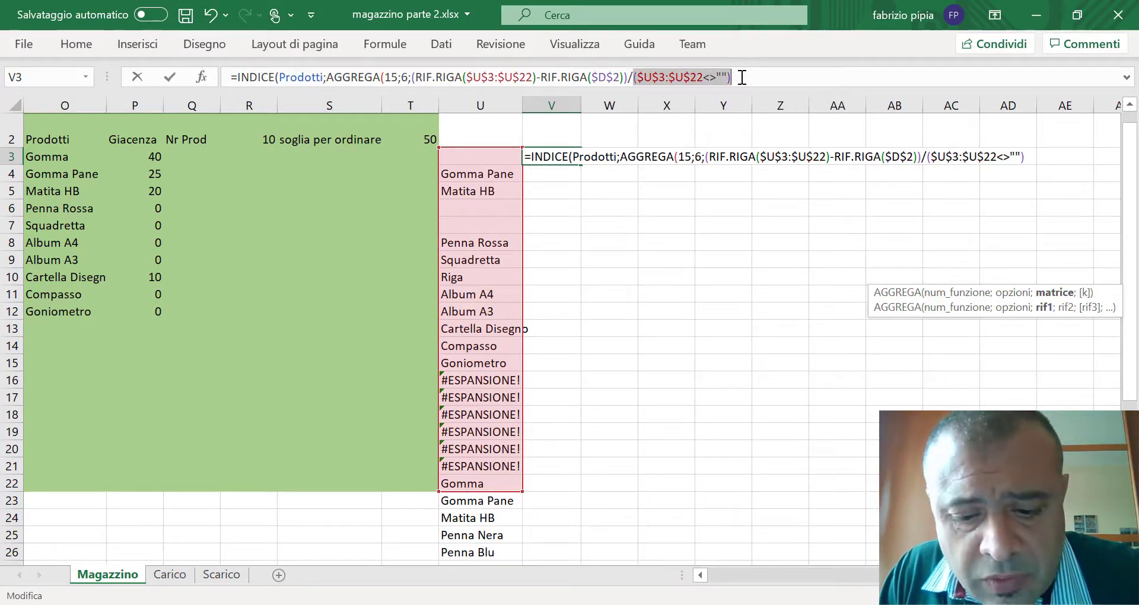
key("F9")
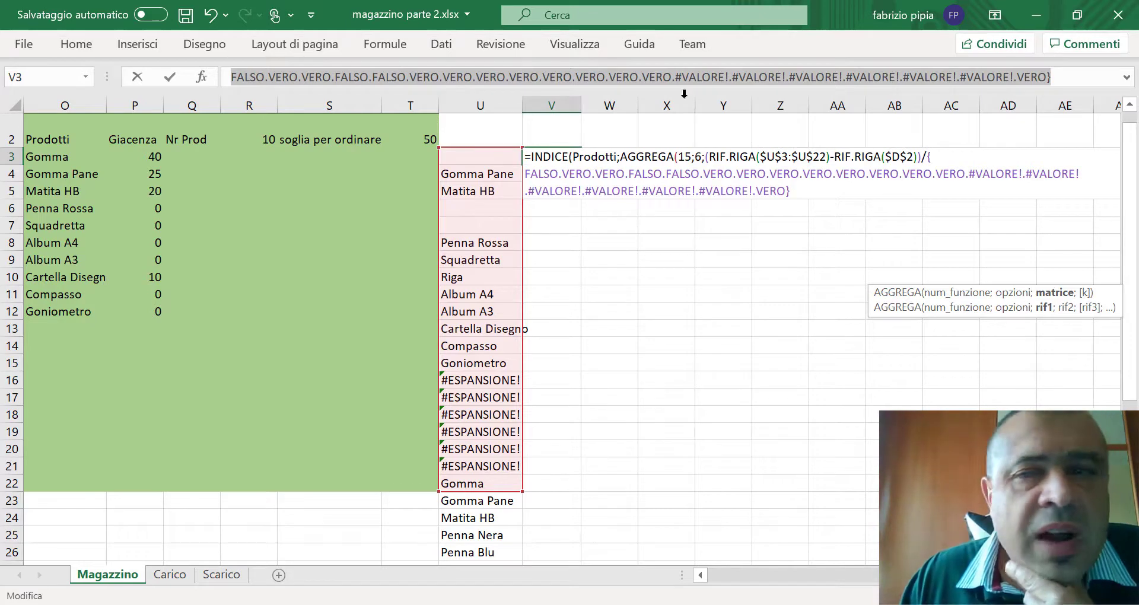
- Restore the test, preview the division as row numbers and #DIV/0!, then restore the division text
left_click(1128, 83)
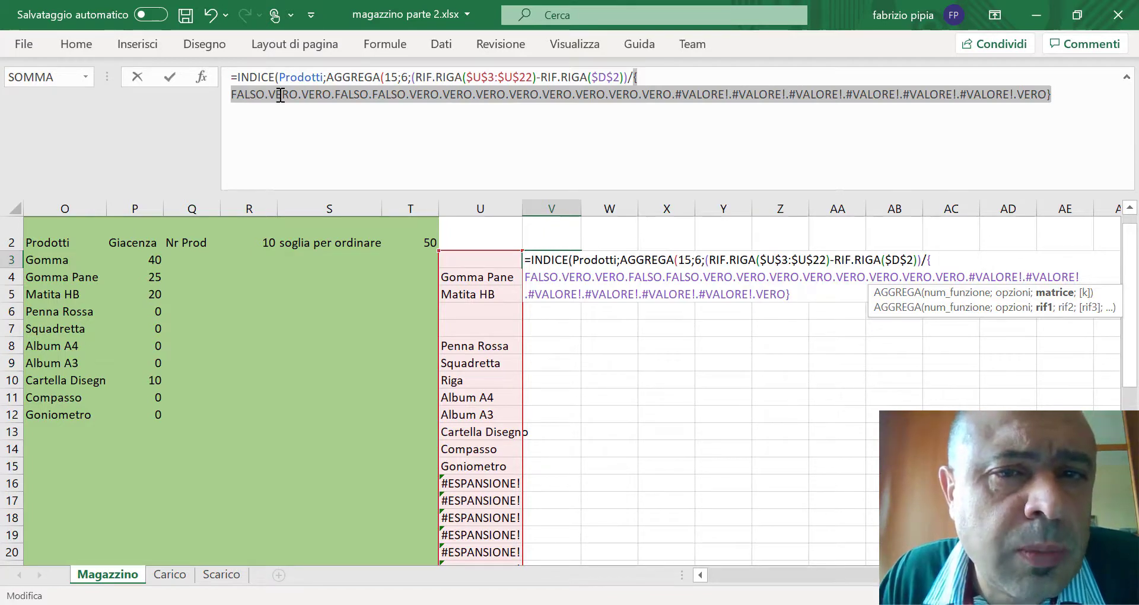
key("ctrl+z")
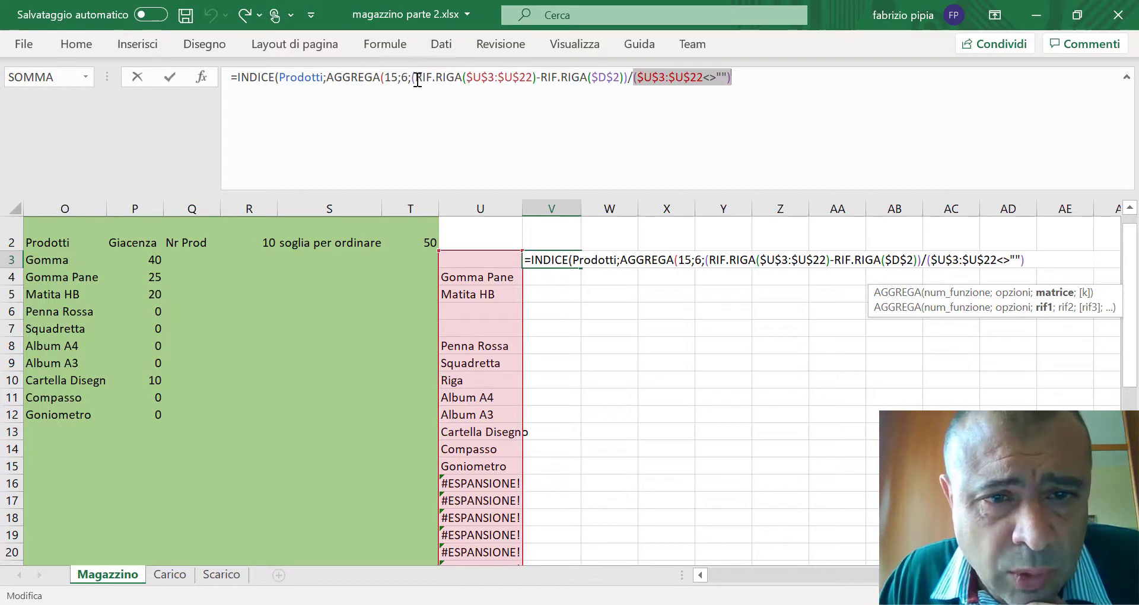
left_click_drag(413, 80, 735, 72)
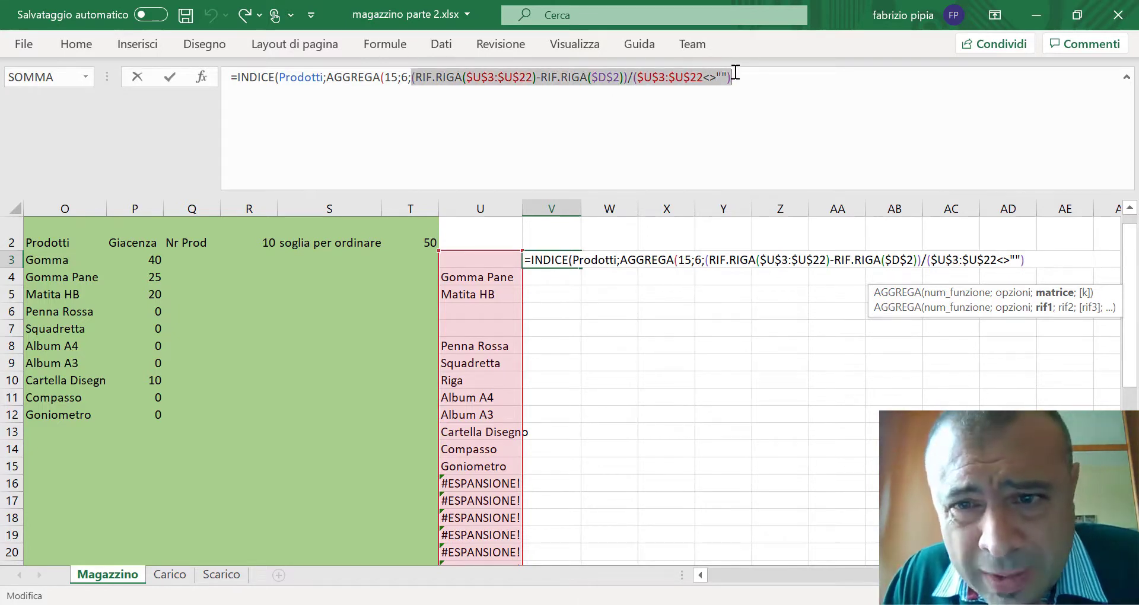
key("F9")
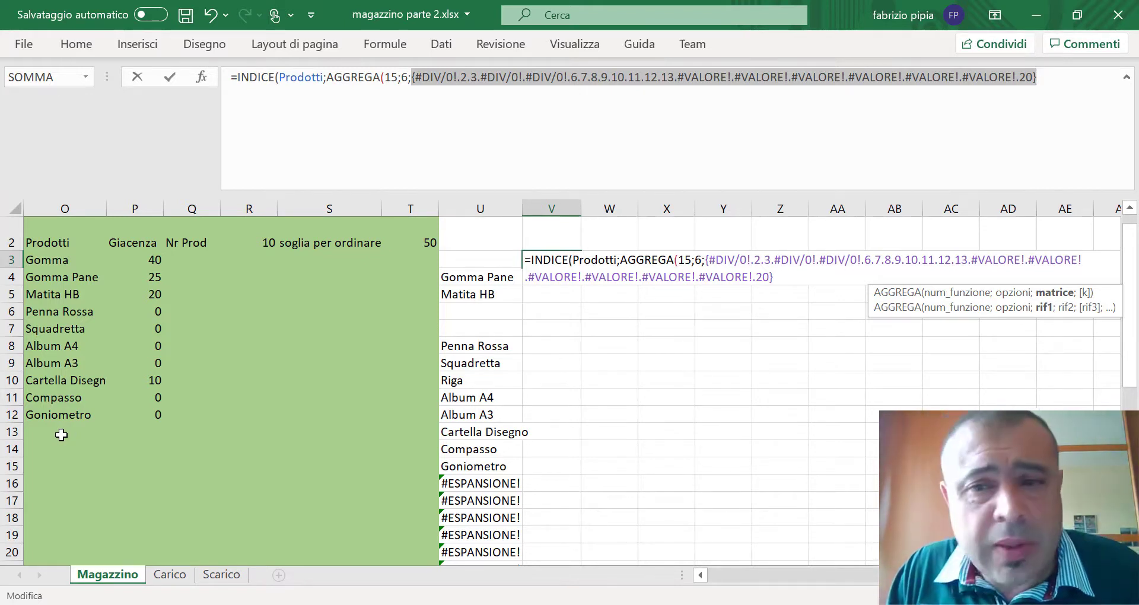
key("ctrl+z")
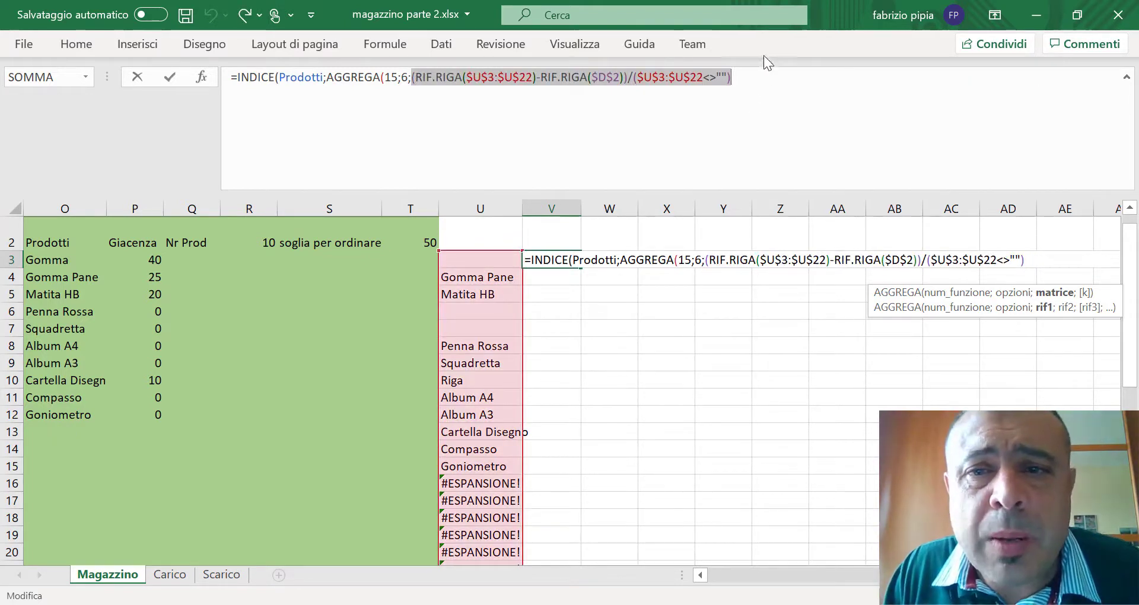
left_click(746, 77)
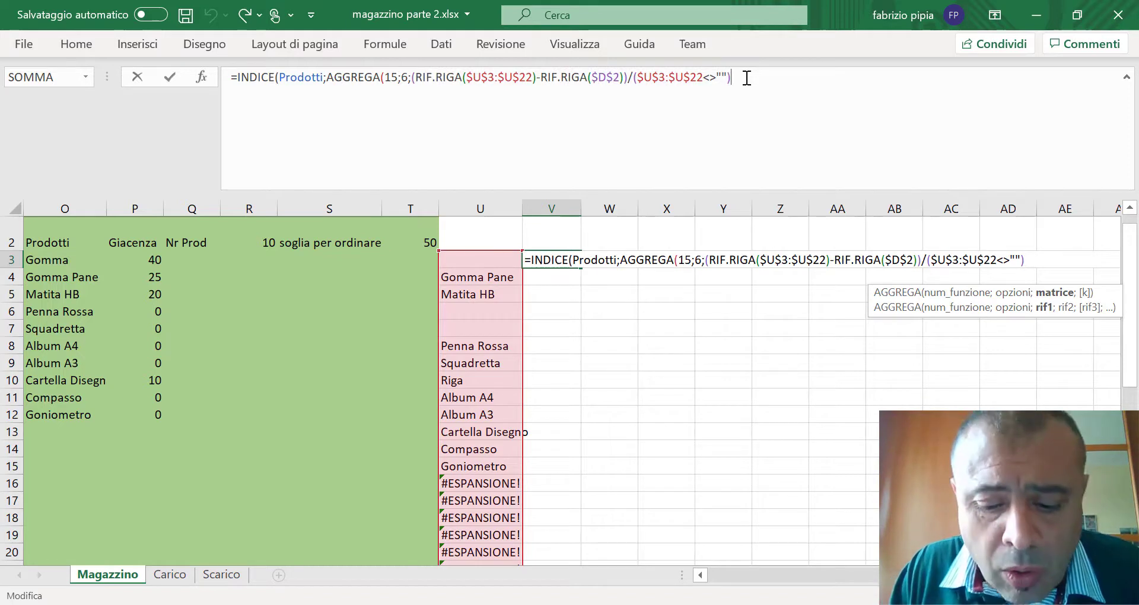
- Add RIF.RIGA(U1) as AGGREGA's last argument and check it evaluates to 1
type(";")
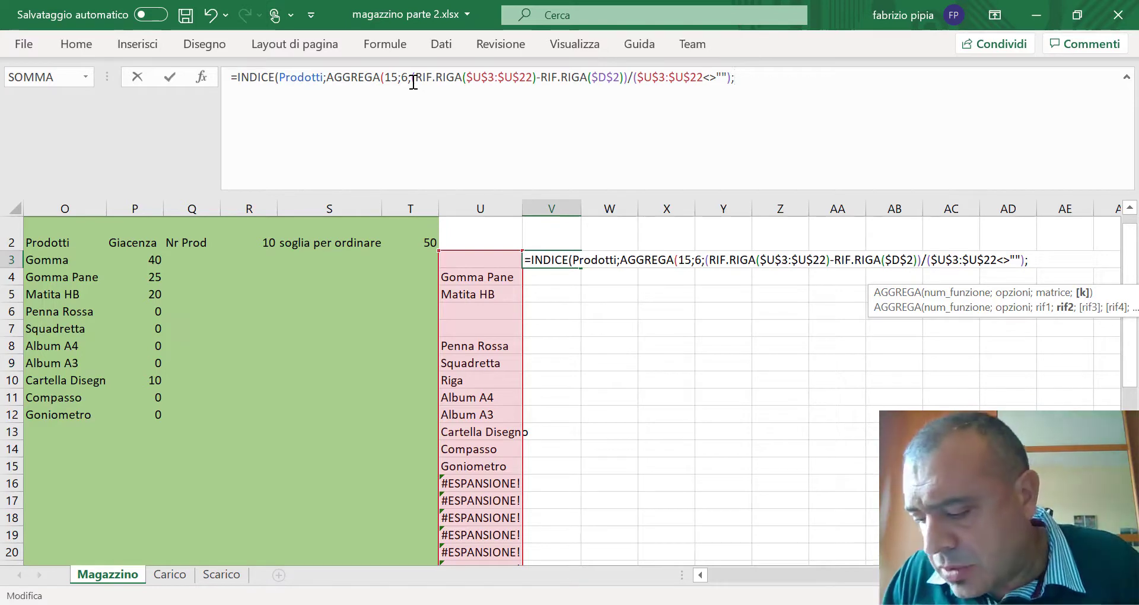
type("rif")
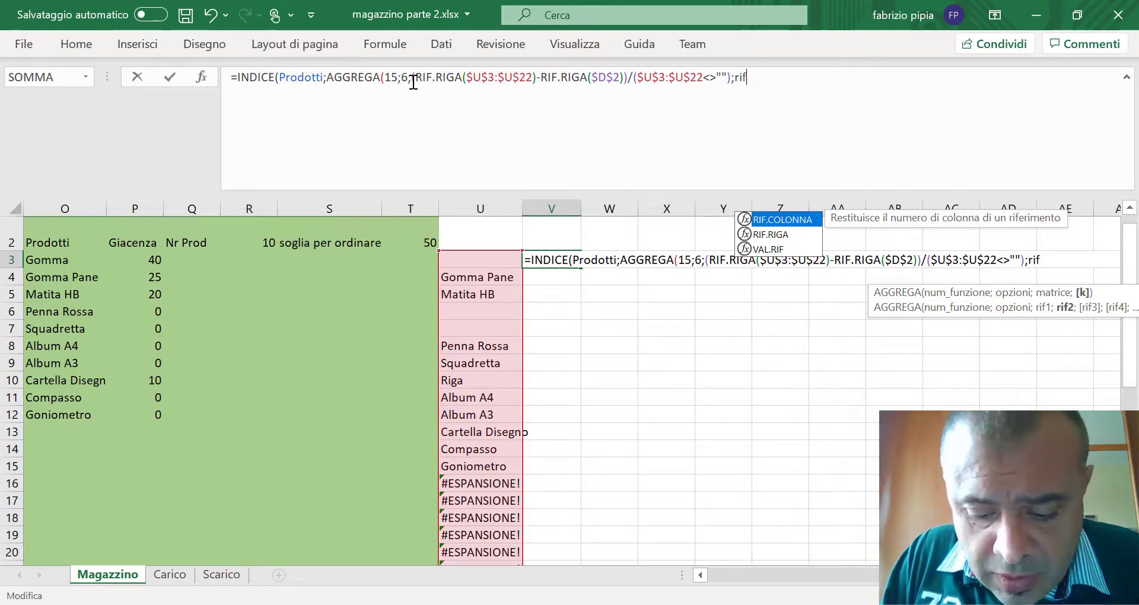
type(".r")
key("Tab")
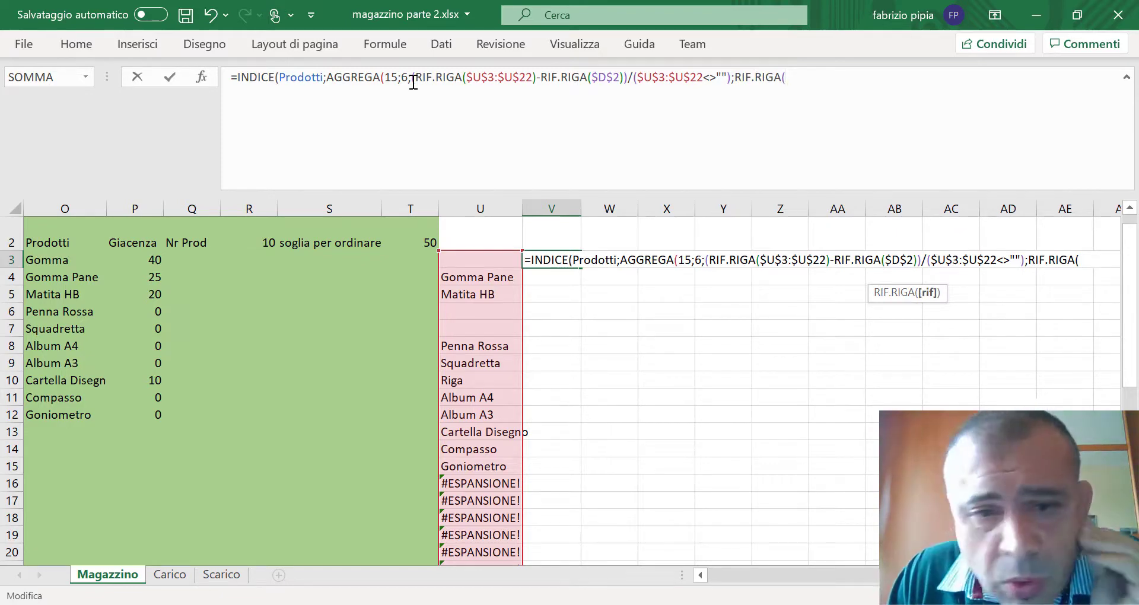
scroll(422, 300, "up", 1)
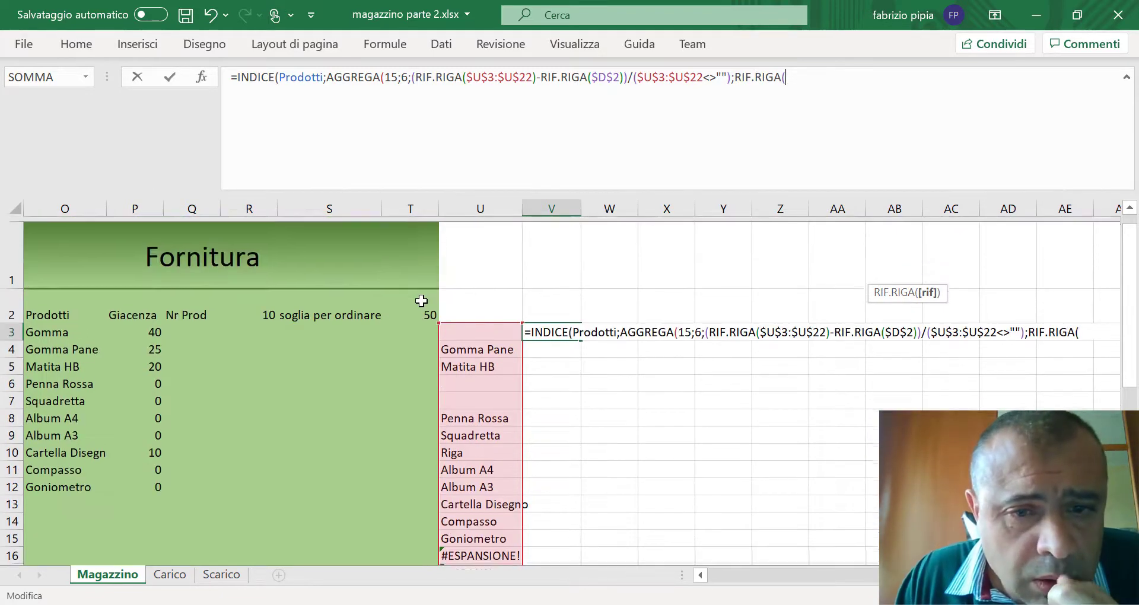
left_click(489, 252)
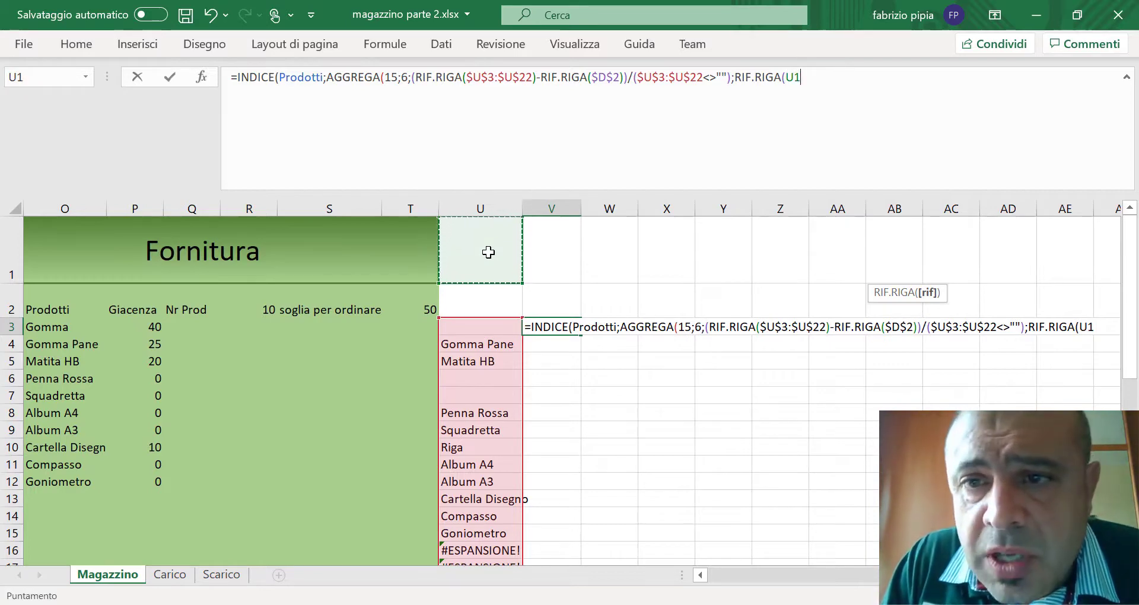
type(")")
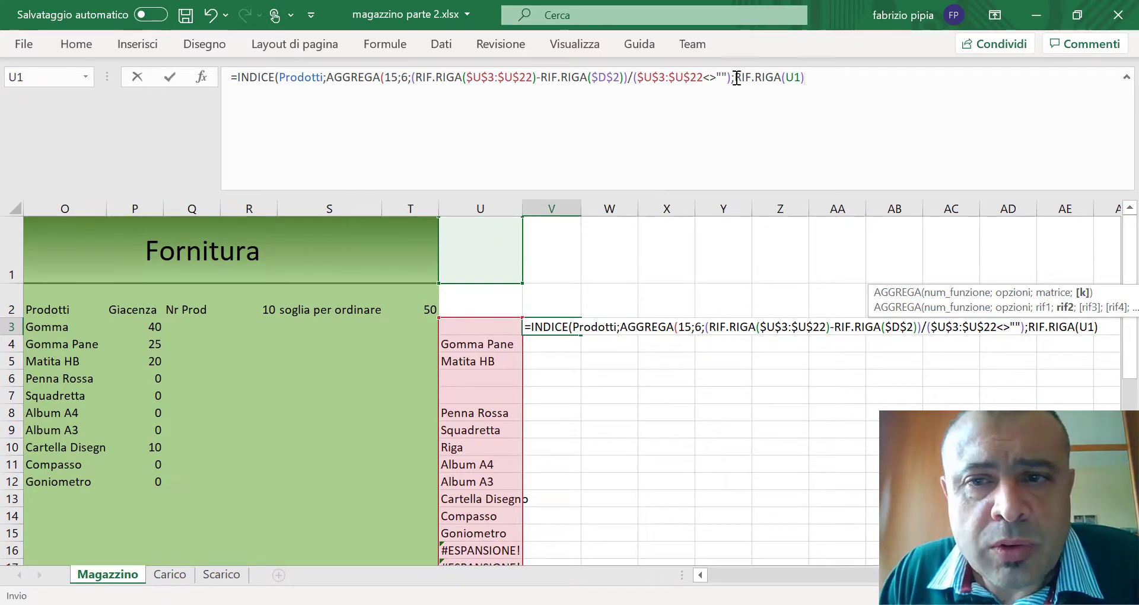
left_click_drag(735, 79, 805, 78)
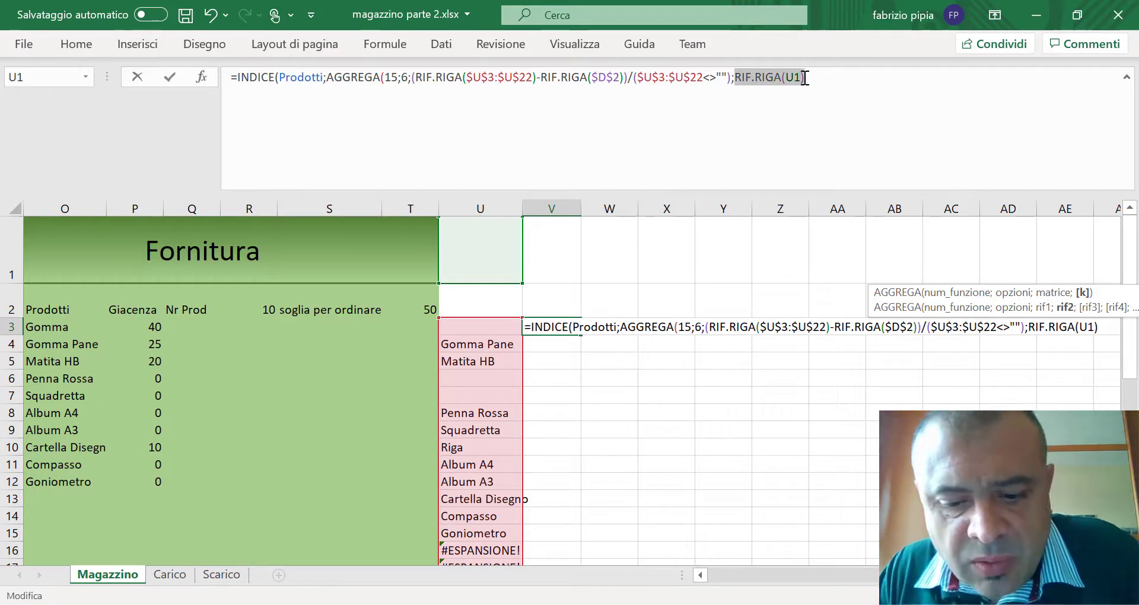
key("F9")
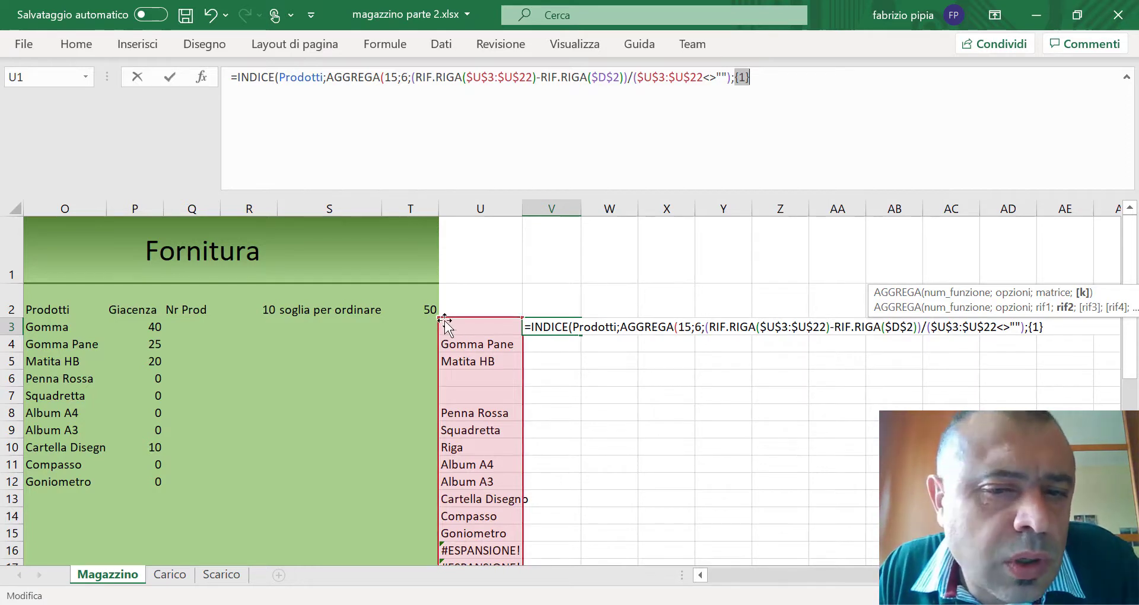
- Rework the last argument, retyping it as RIF.RIGA(U1) with closing bracket
left_click(477, 325)
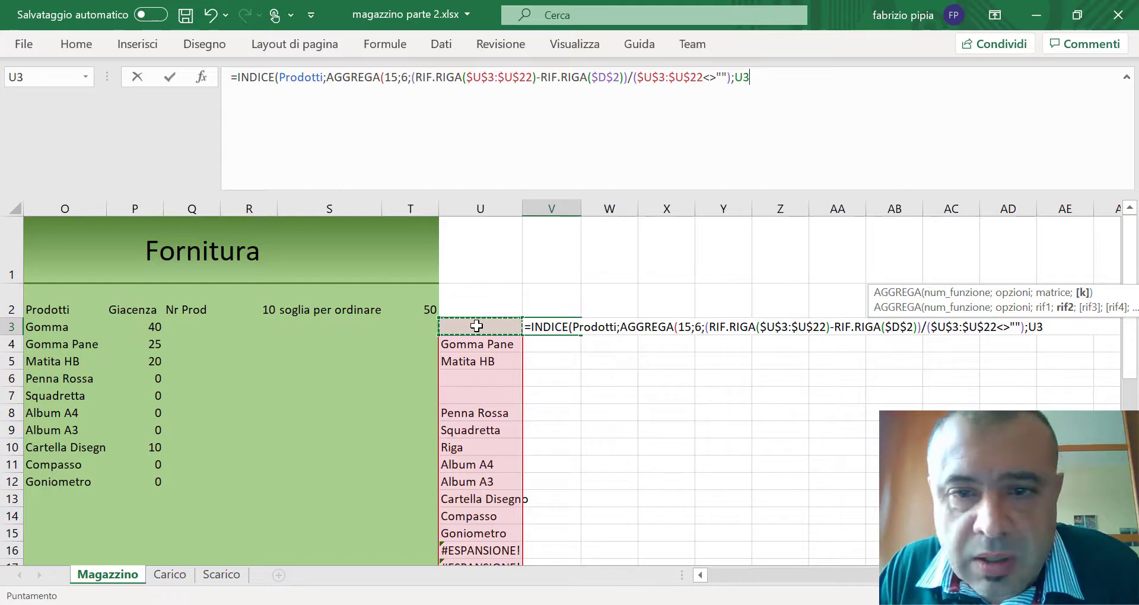
left_click(486, 256)
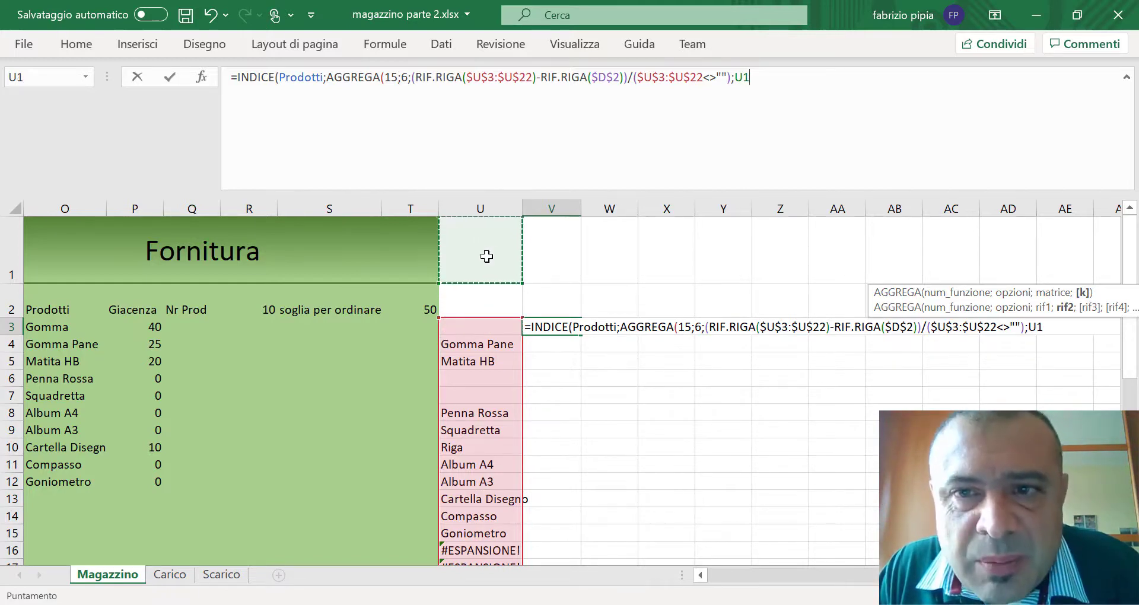
key("ctrl+z")
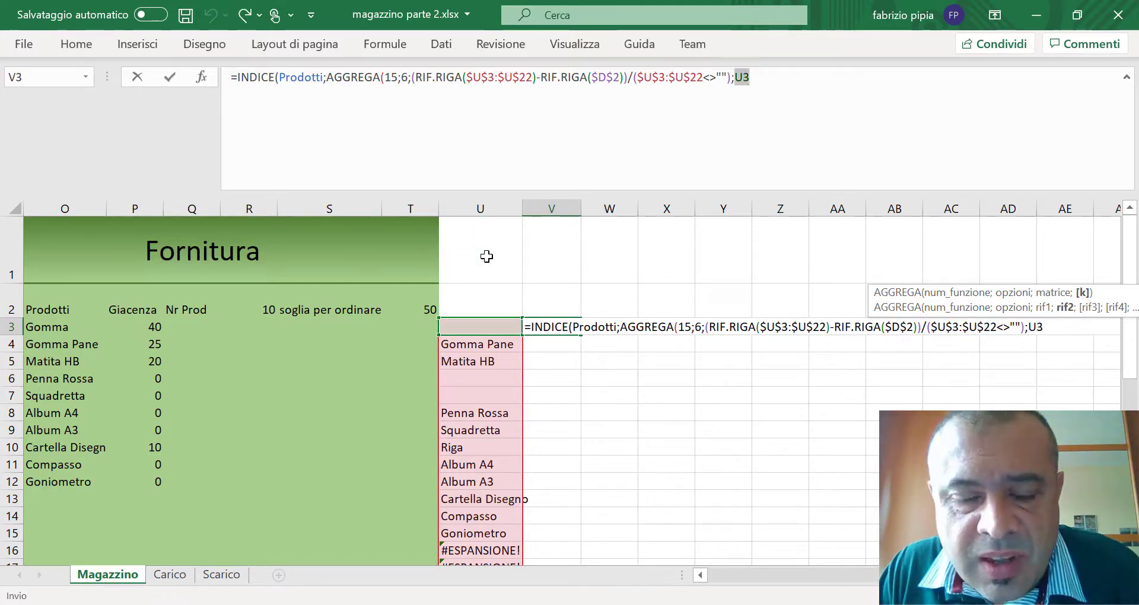
left_click(486, 256)
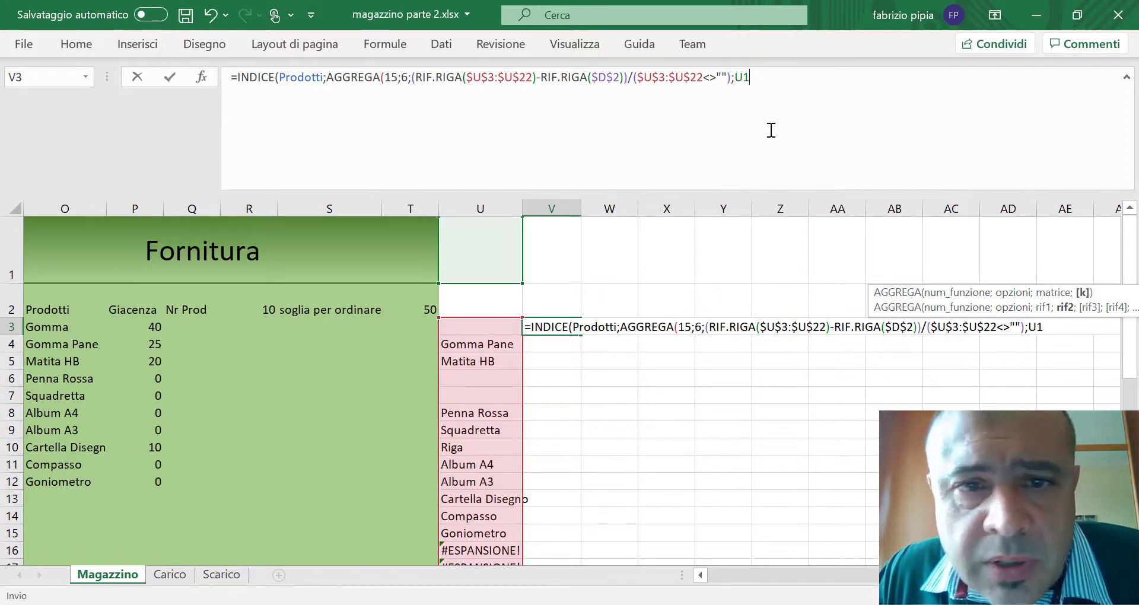
key("BackSpace")
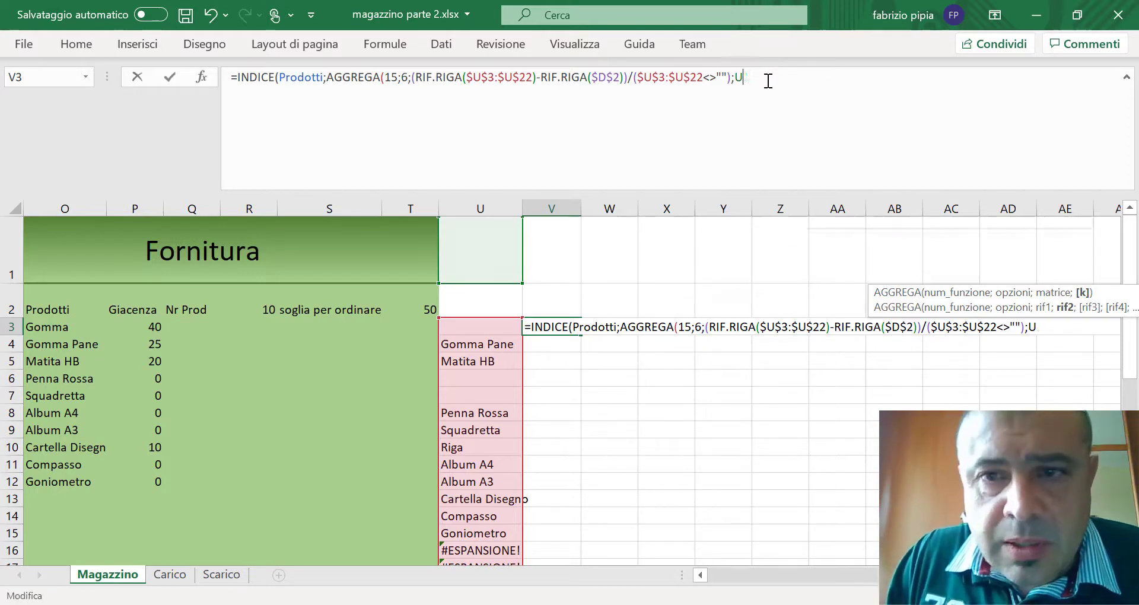
key("BackSpace")
type("rif.")
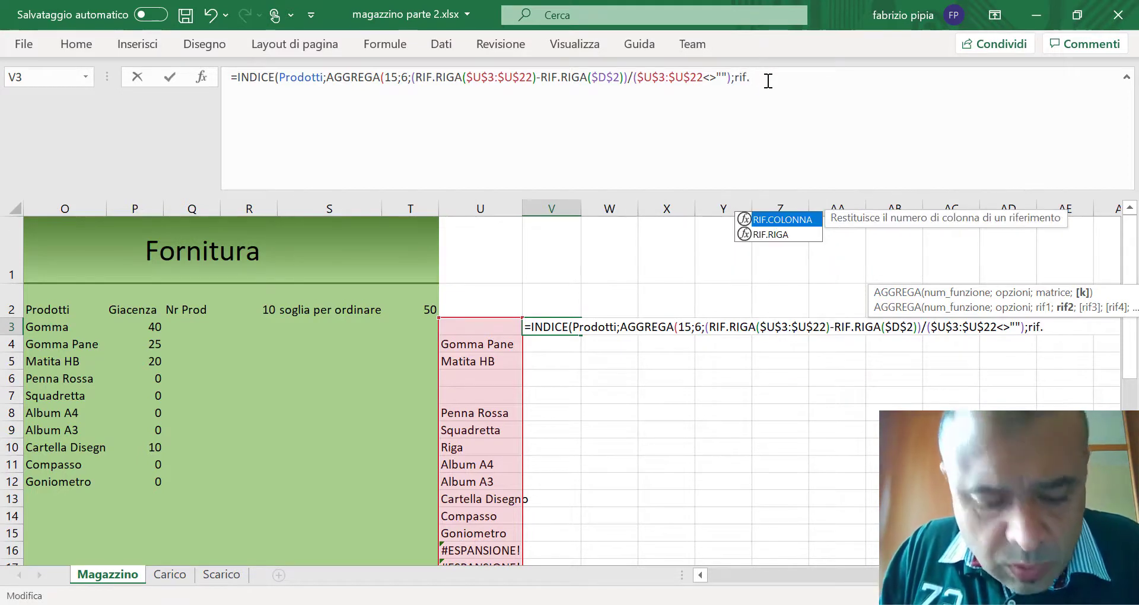
type("ri")
key("Tab")
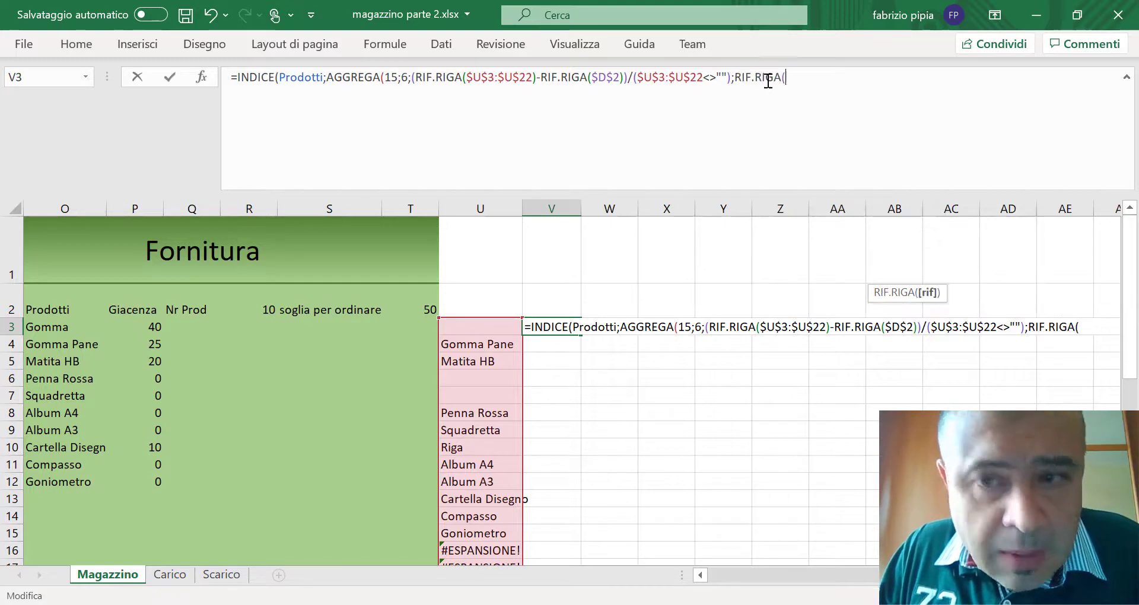
left_click(479, 243)
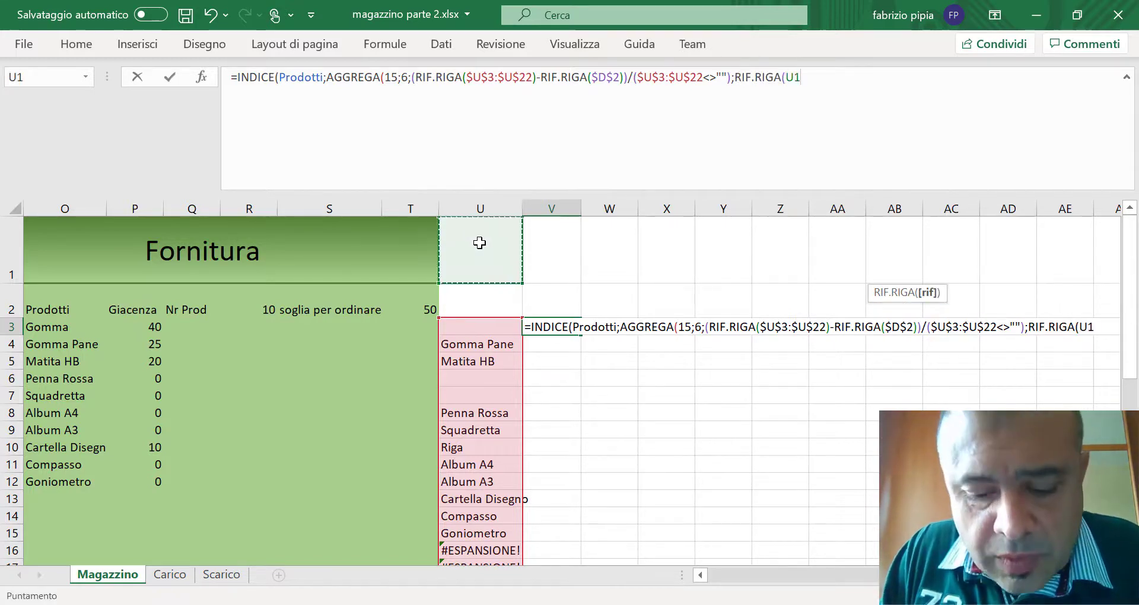
type(")")
- Enter the V3 formula and accept Excel's correction so it returns Gomma Pane
key("Return")
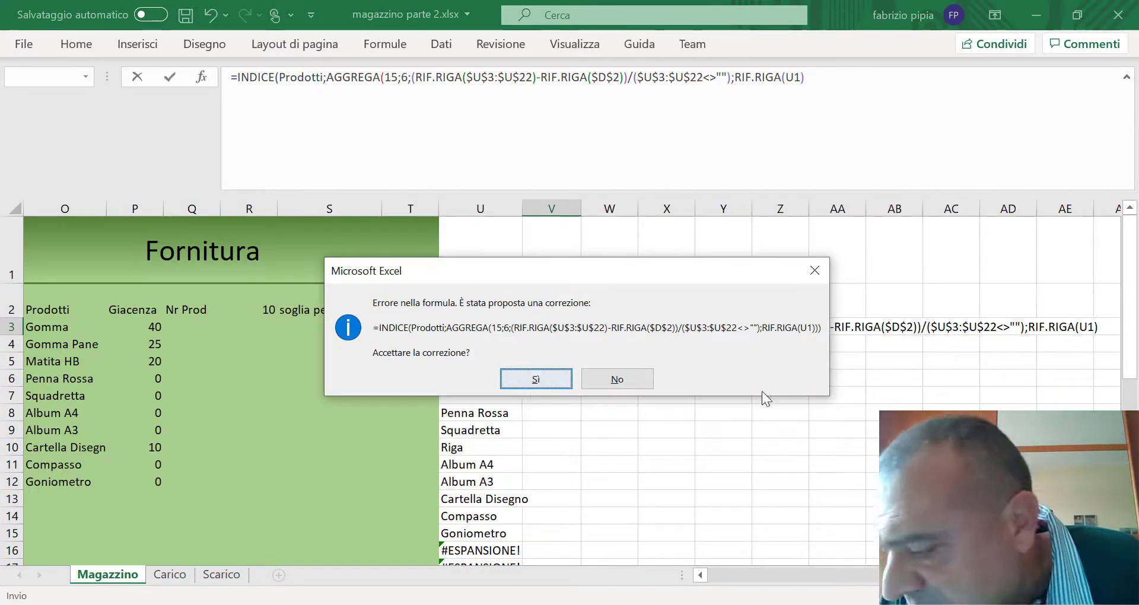
left_click(548, 378)
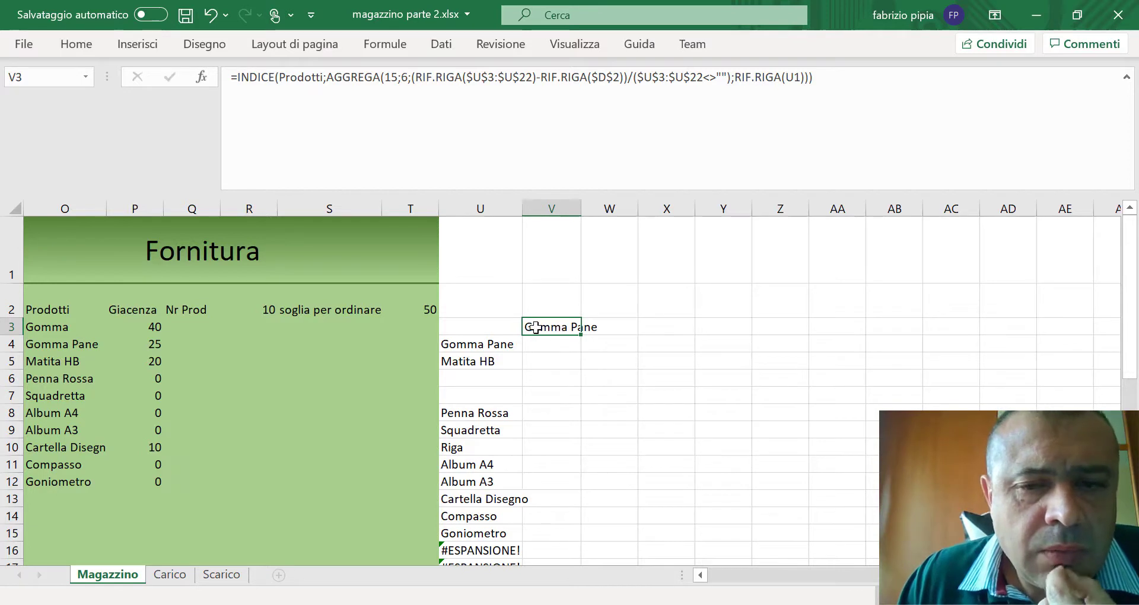
left_click(475, 348)
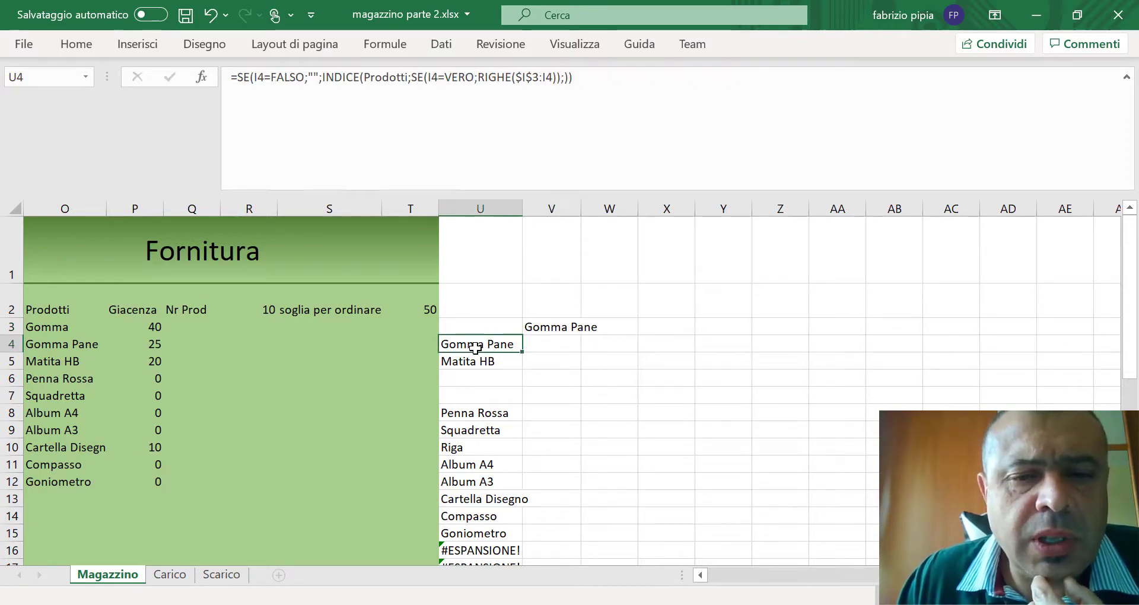
- Fill V3's formula down to V11, then extend it down column V to row 41
left_click(570, 328)
left_click_drag(584, 337, 584, 473)
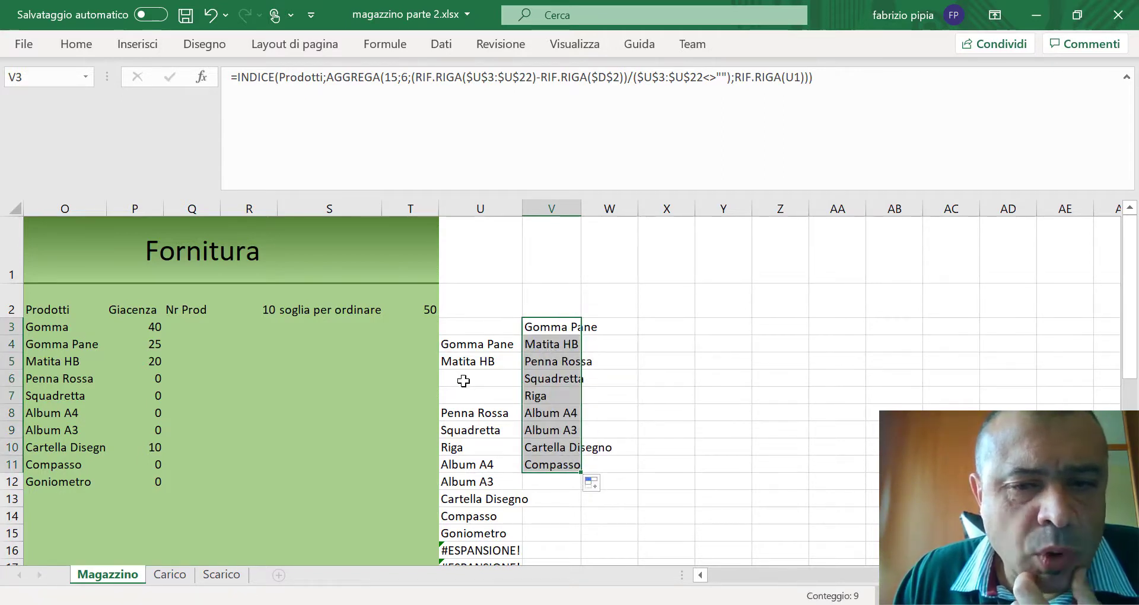
left_click(563, 361)
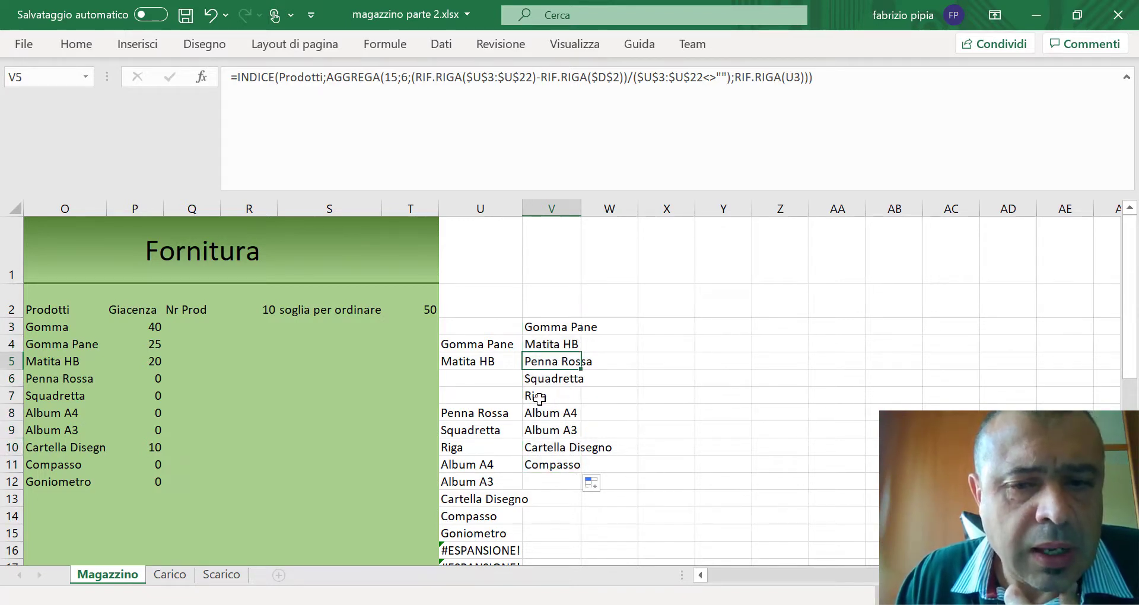
left_click(568, 460)
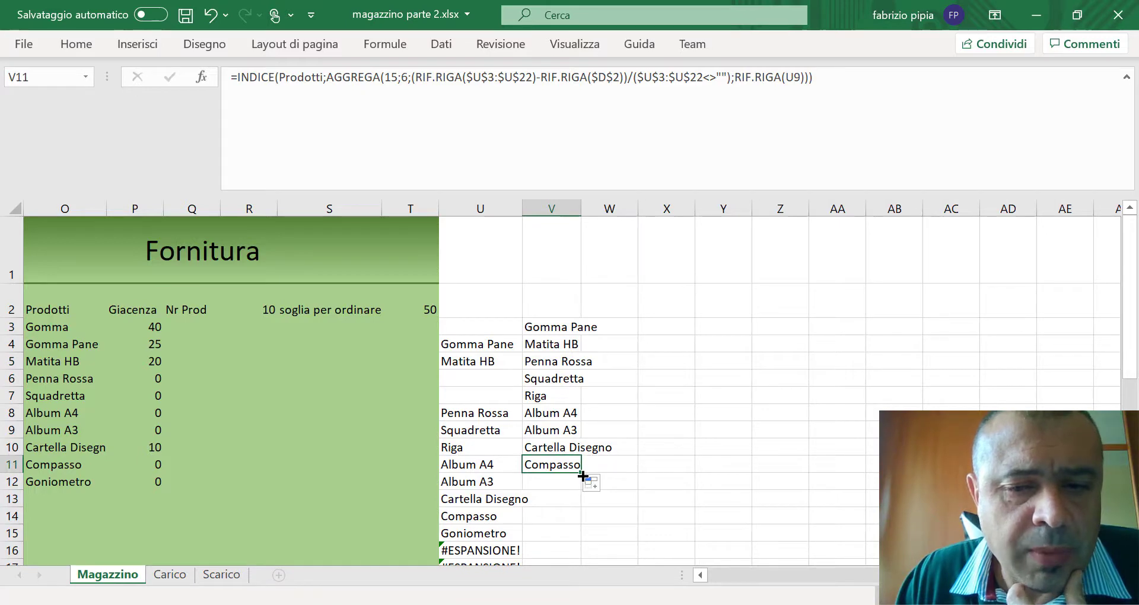
double_click(582, 473)
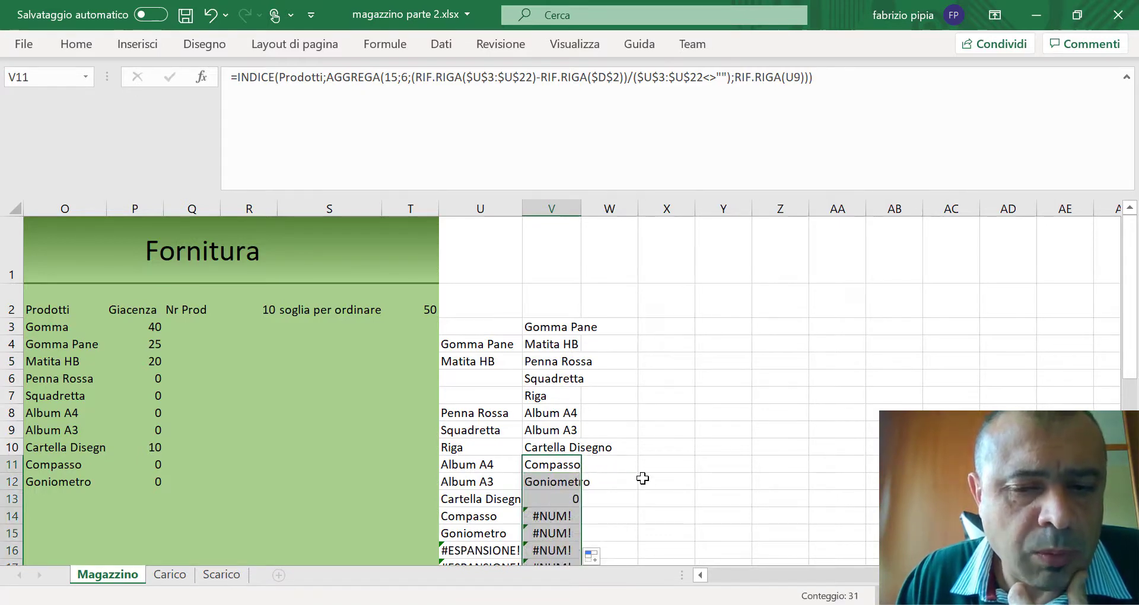
scroll(644, 479, "down", 2)
scroll(647, 480, "down", 4)
scroll(650, 481, "down", 1)
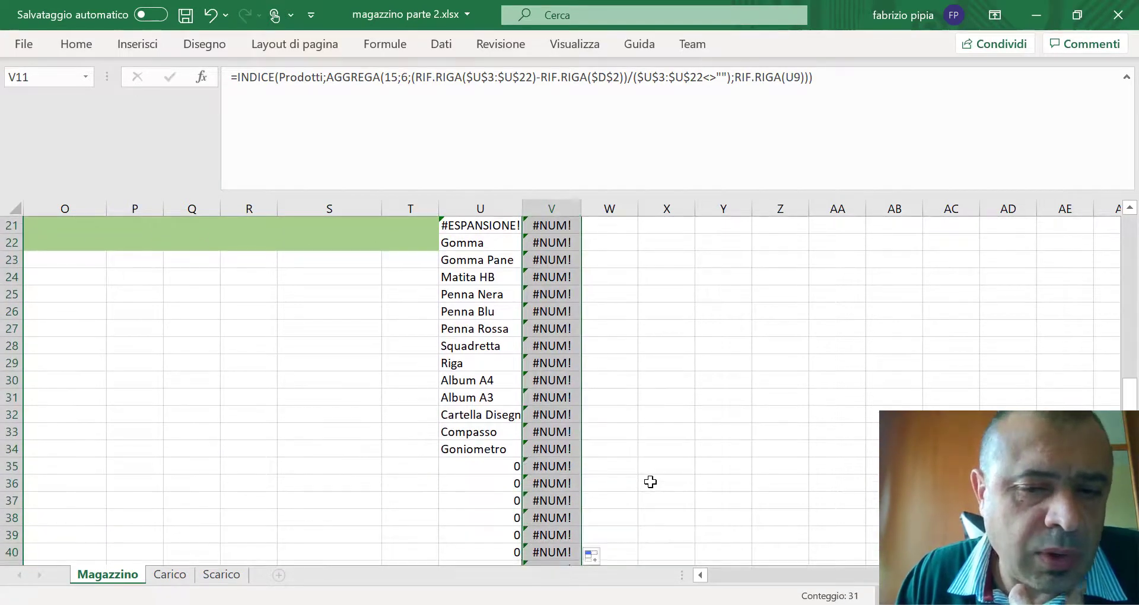
scroll(650, 482, "down", 5)
scroll(650, 482, "up", 1)
scroll(650, 481, "up", 3)
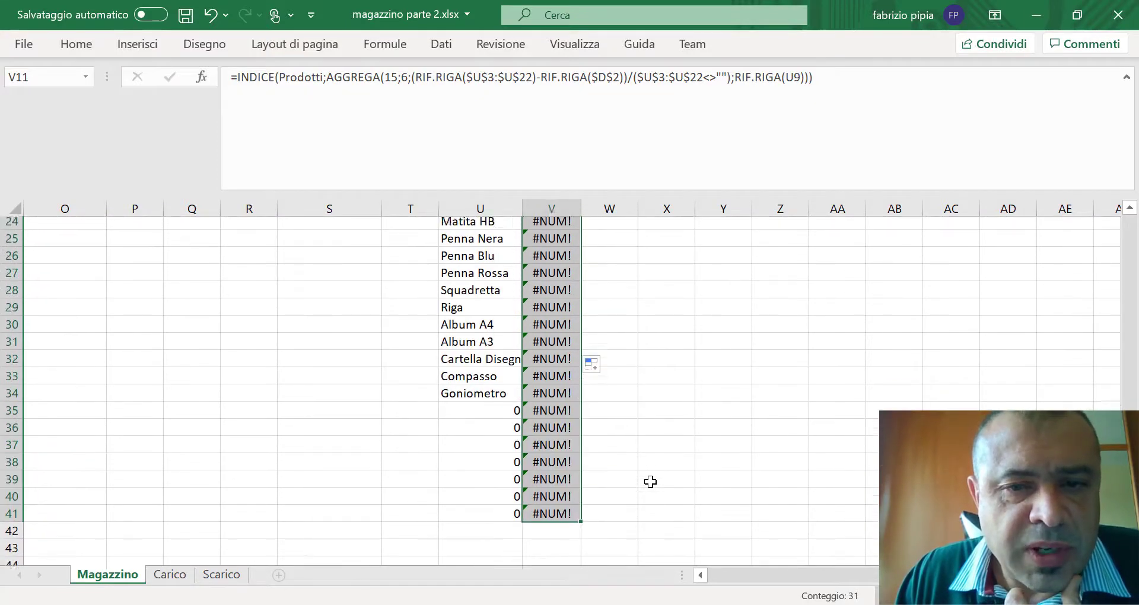
scroll(651, 482, "up", 1)
- Delete the #NUM! formulas in V23:V41, dismiss the spill warning, and return to the top
left_click_drag(447, 258, 551, 558)
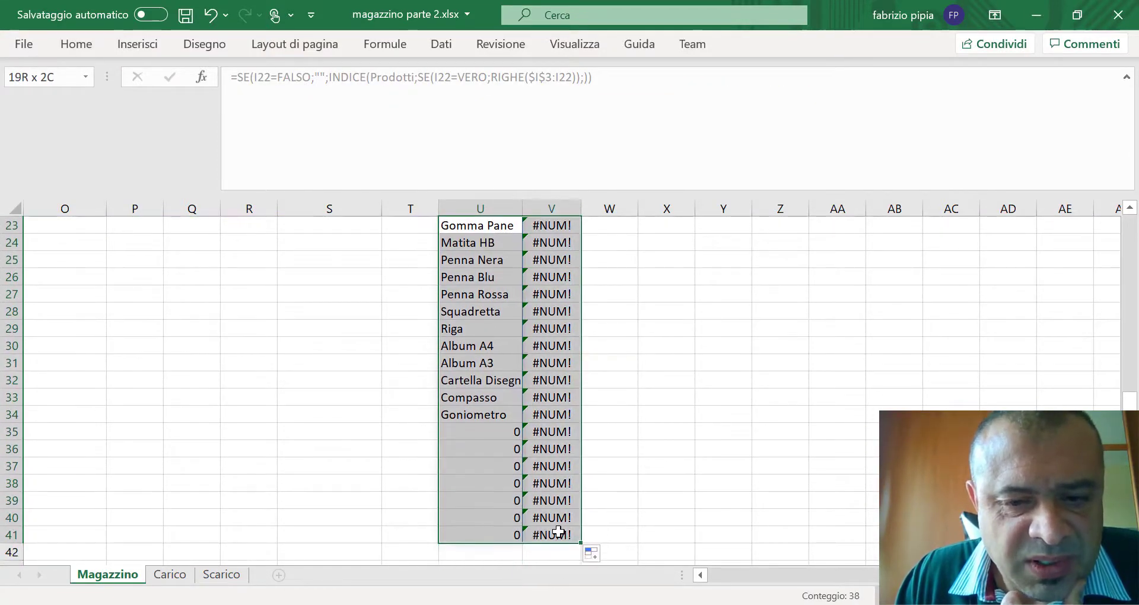
key("Delete")
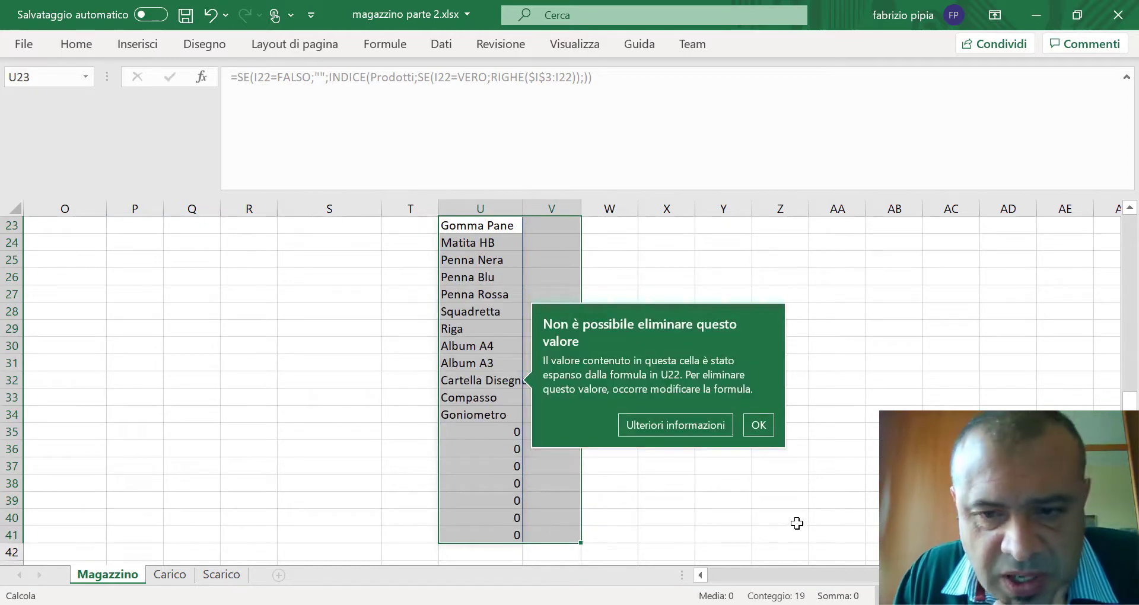
left_click(758, 424)
scroll(519, 325, "up", 3)
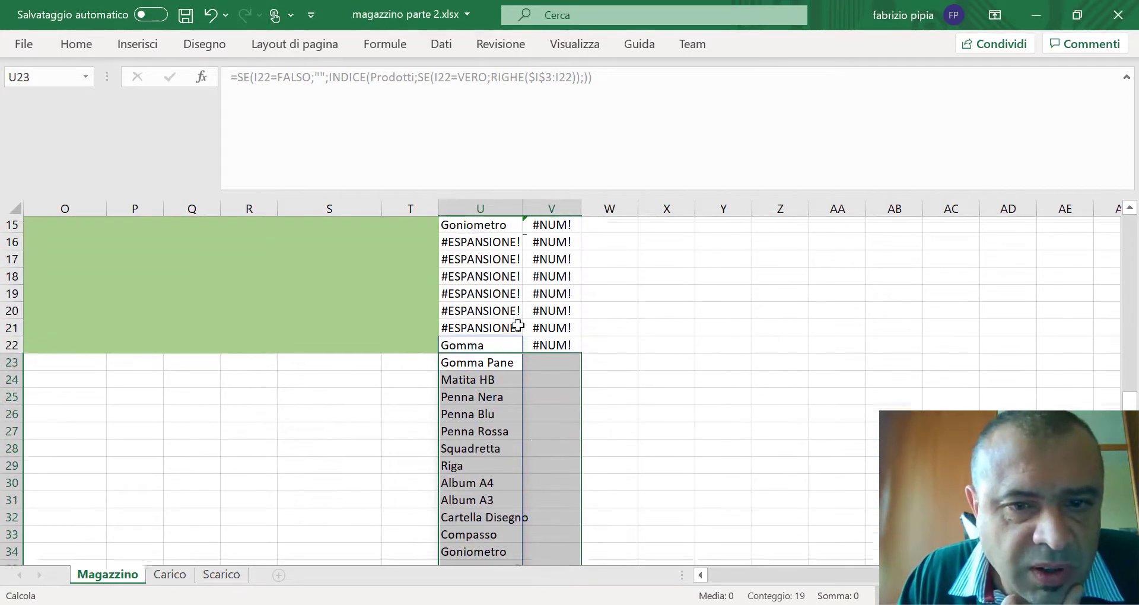
left_click(478, 330)
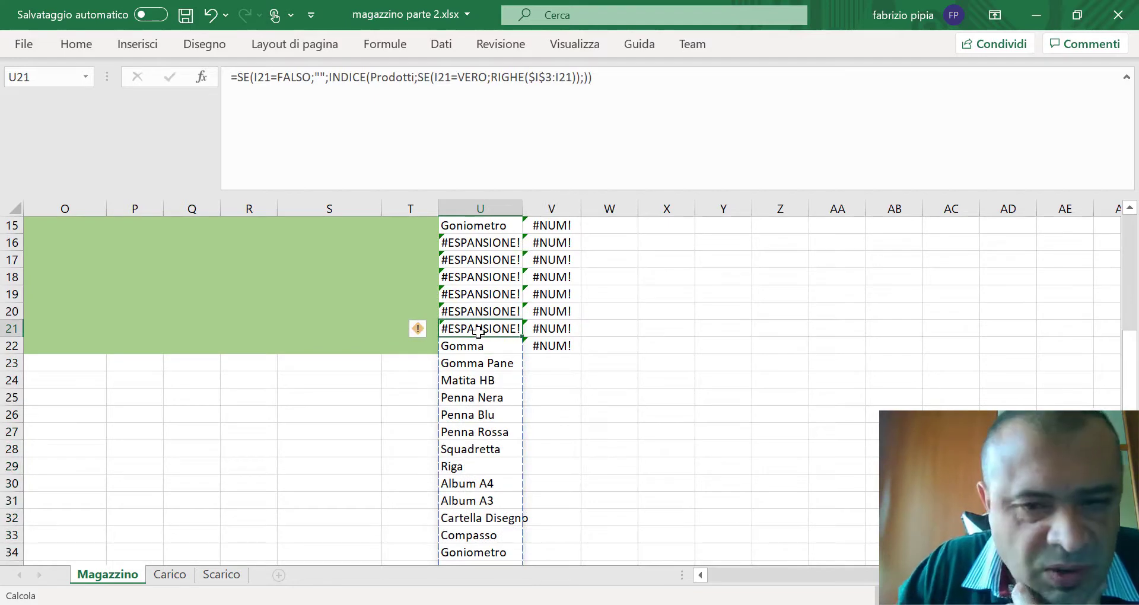
left_click(664, 384)
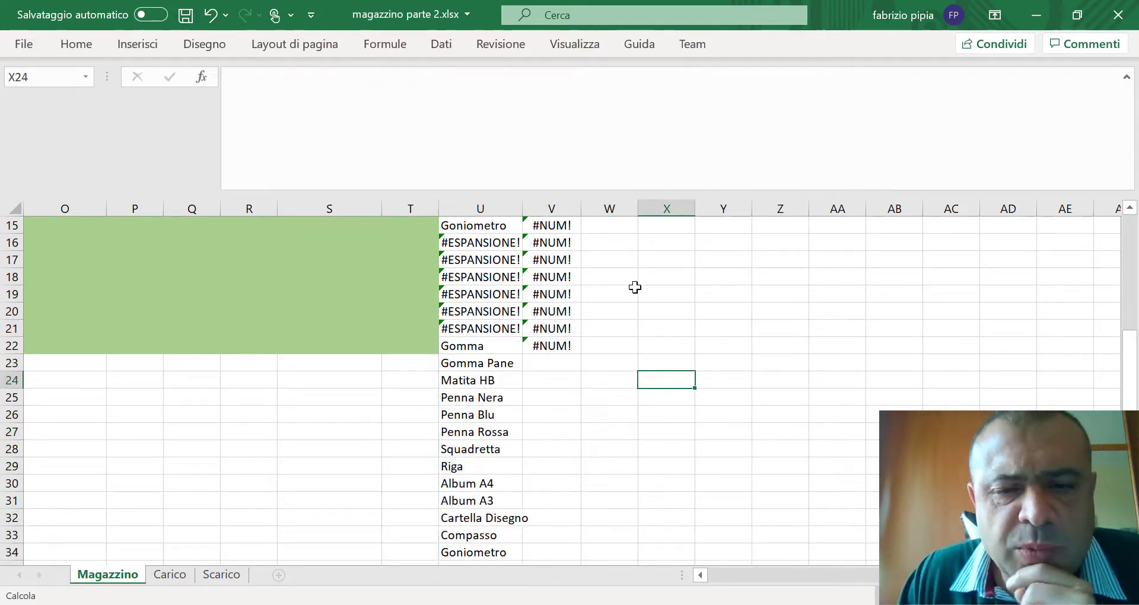
scroll(635, 287, "up", 3)
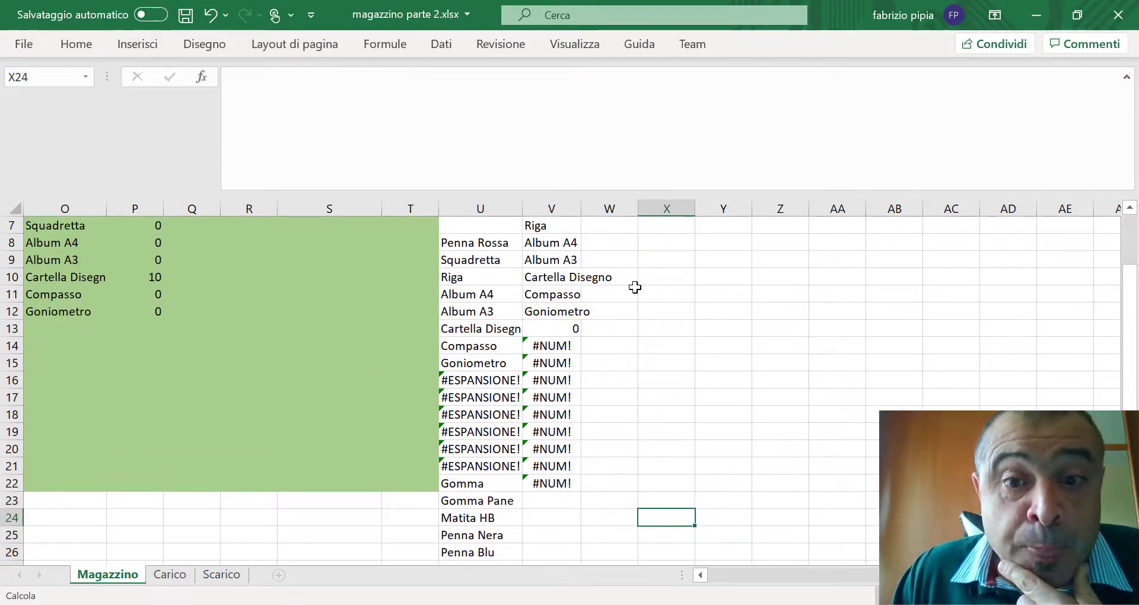
scroll(634, 288, "up", 1)
scroll(634, 287, "up", 1)
scroll(635, 287, "up", 1)
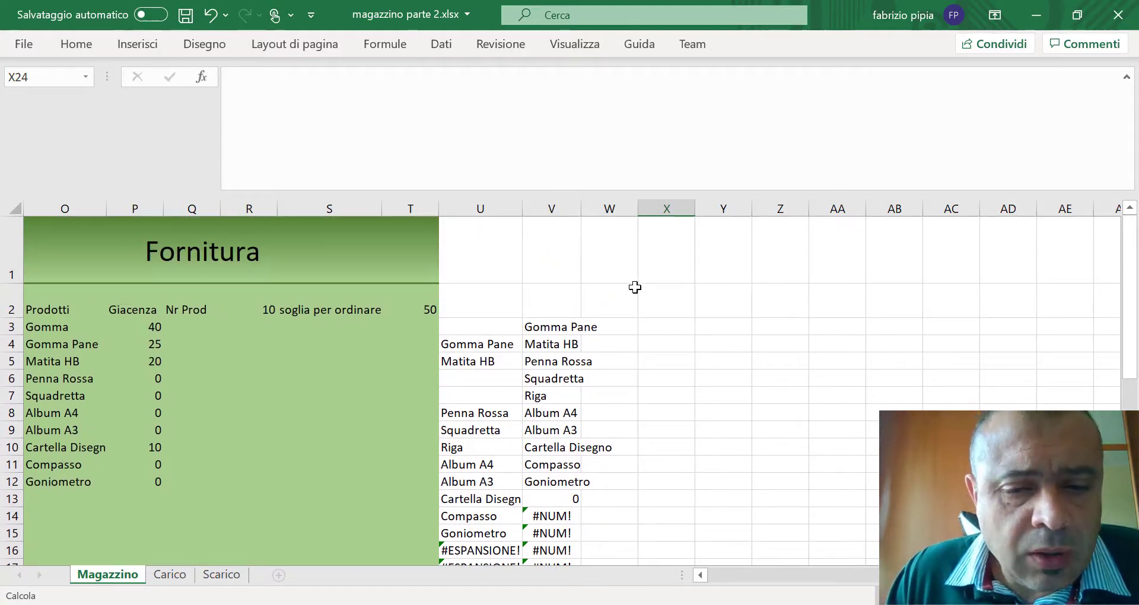
- Wrap V3's formula in SE.ERRORE(…;"") and fill it down column V to blank the #NUM! errors
left_click(547, 499)
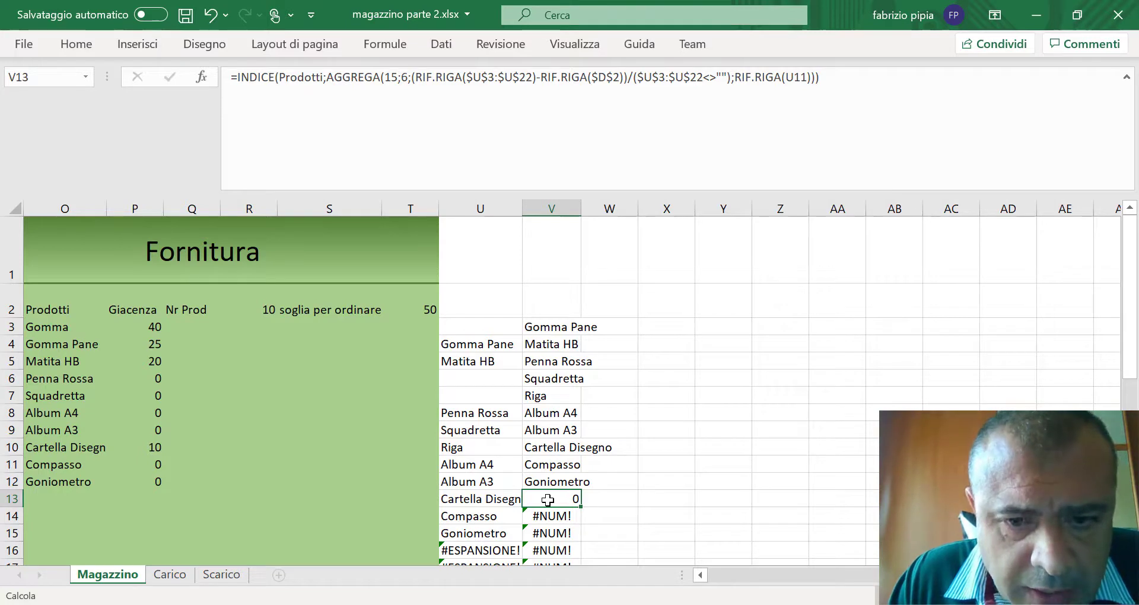
left_click(548, 332)
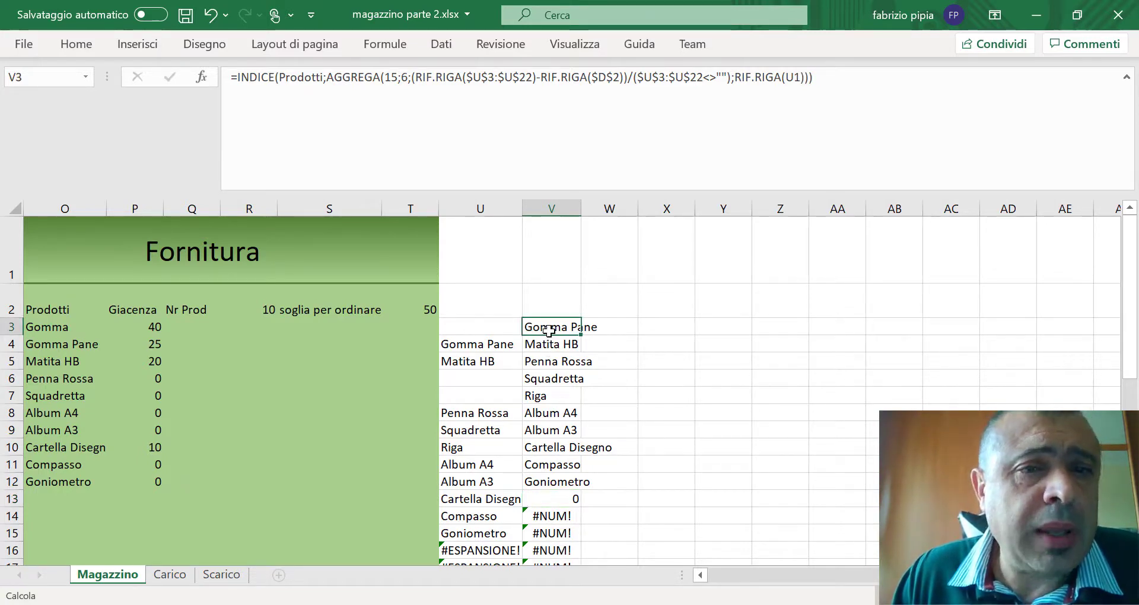
left_click(237, 82)
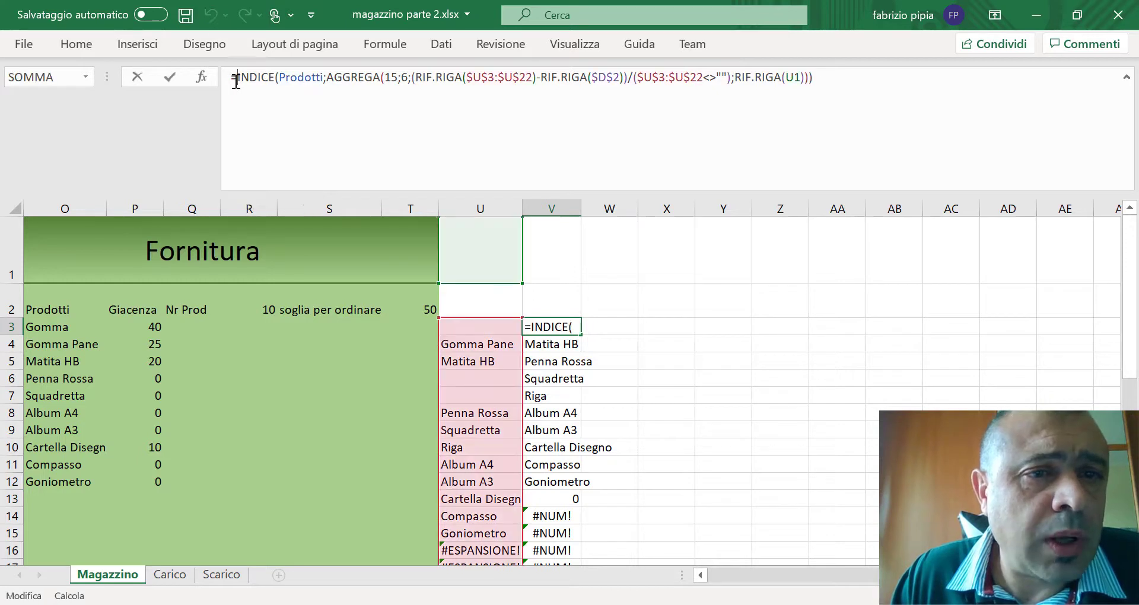
type("se")
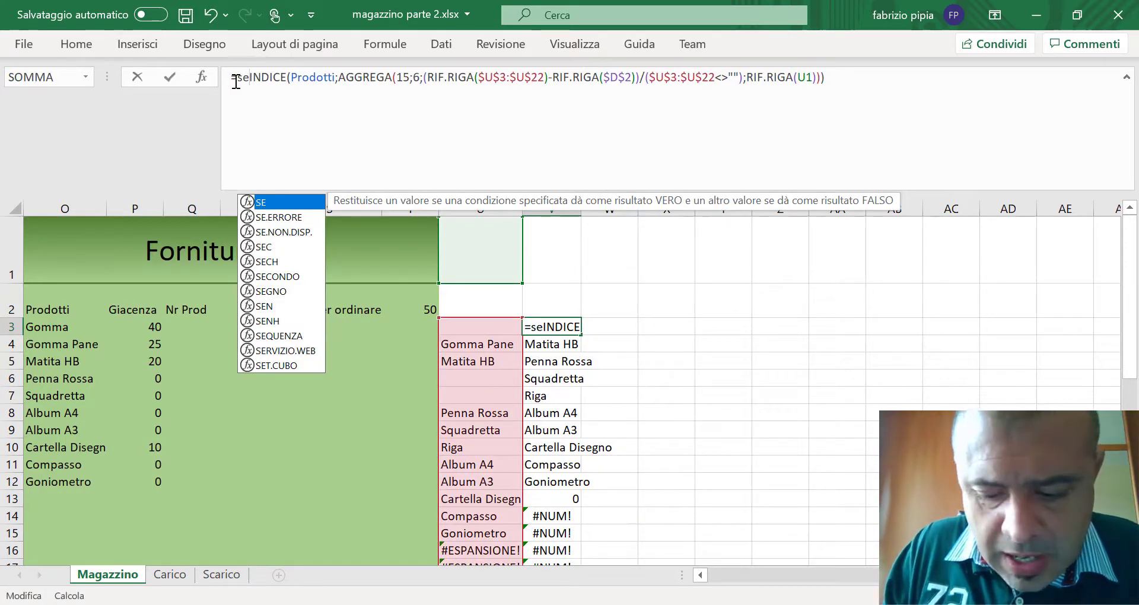
type(".err")
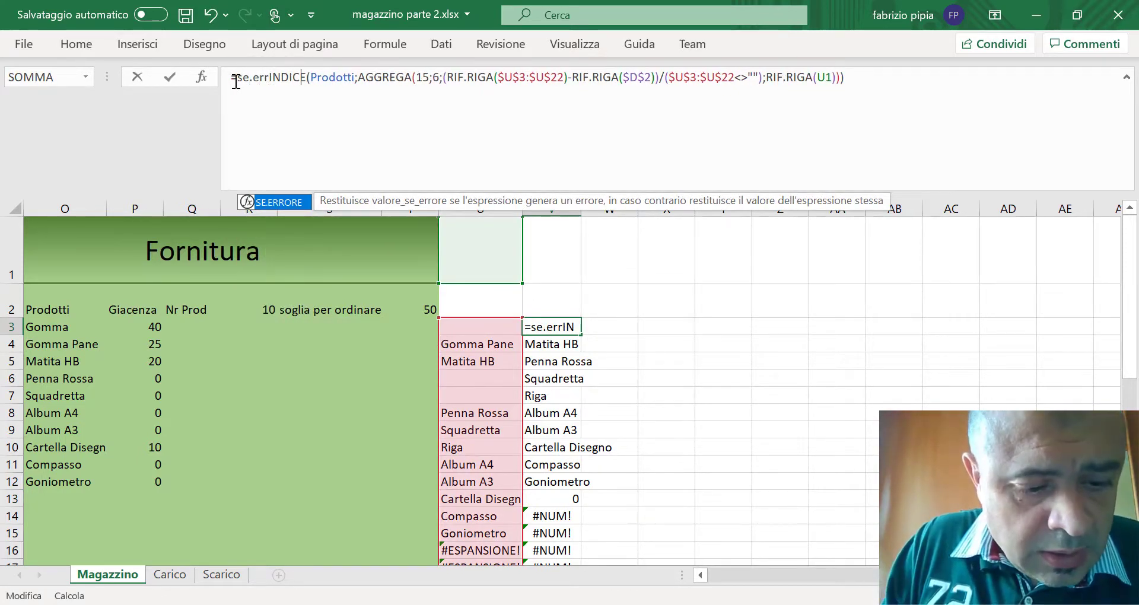
key("Tab")
type("(")
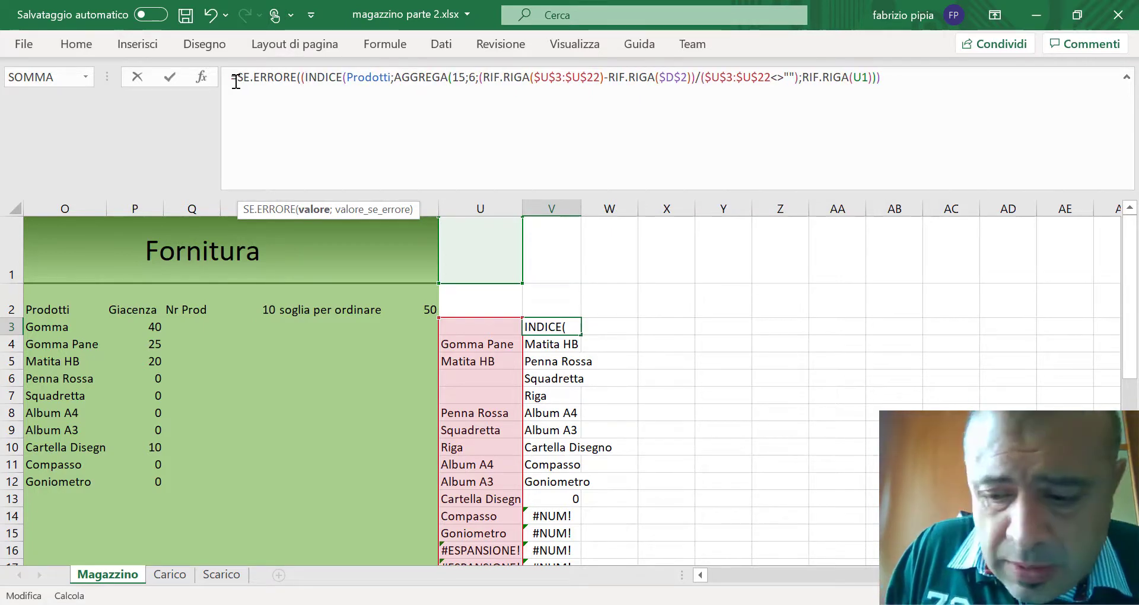
key("BackSpace")
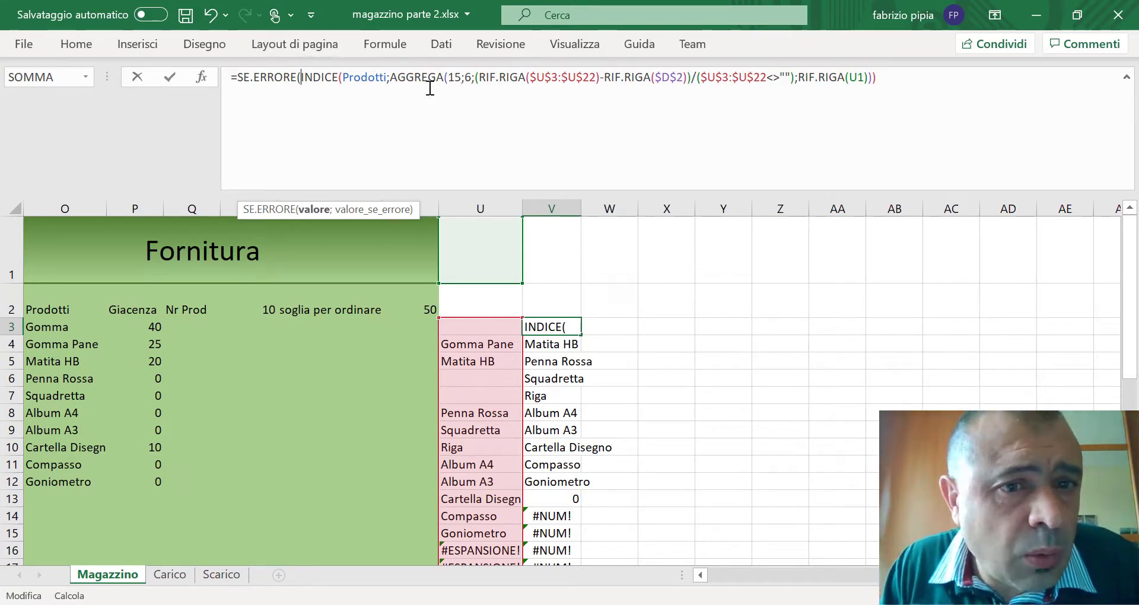
left_click(894, 81)
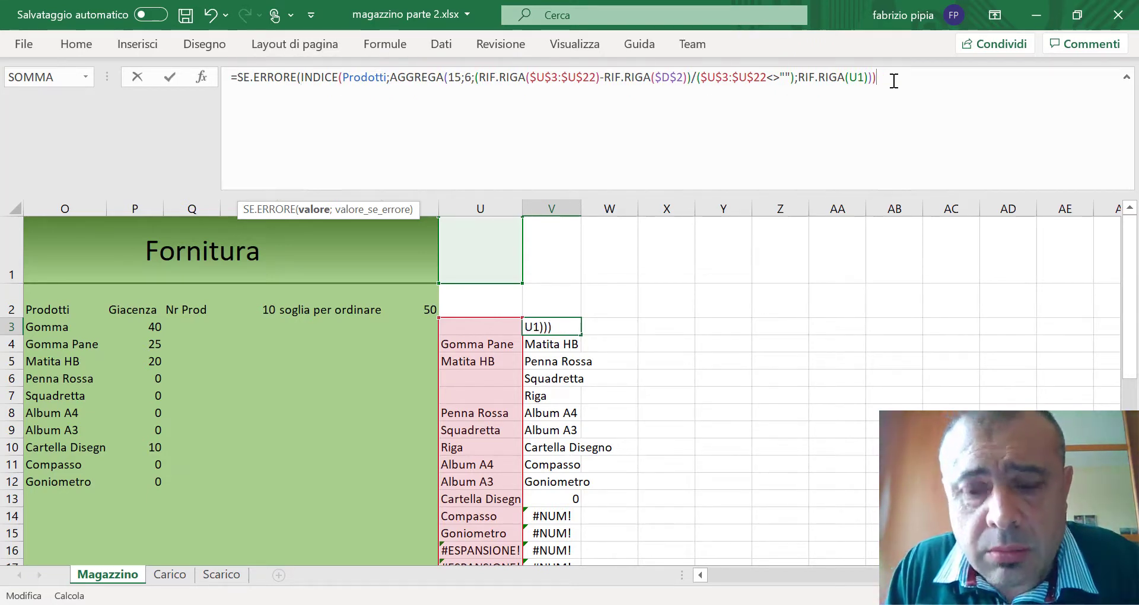
type(";\"\"")
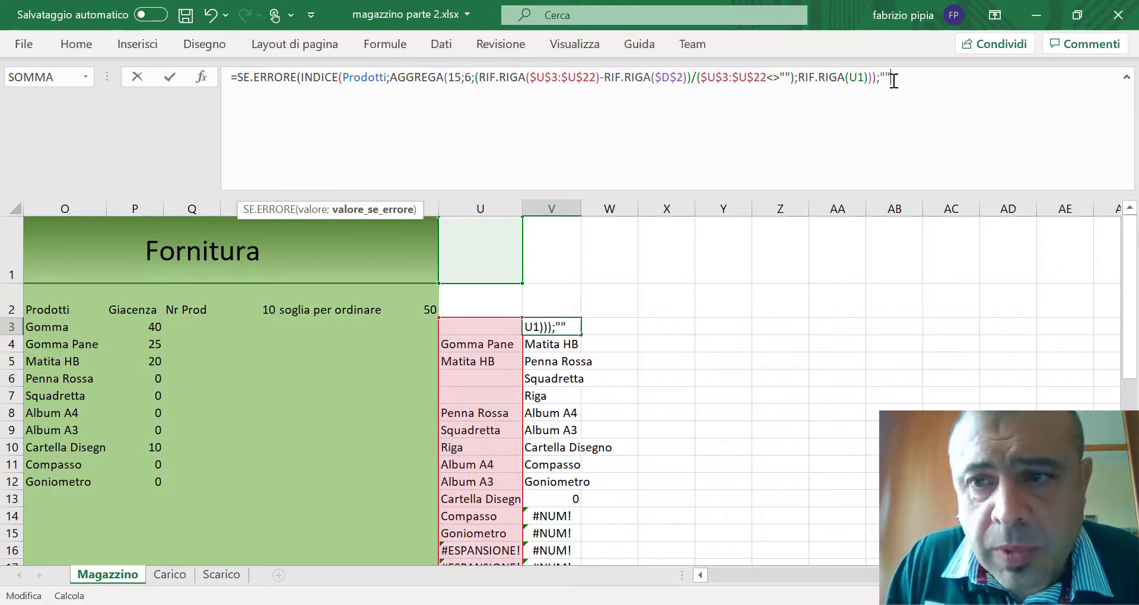
type(")")
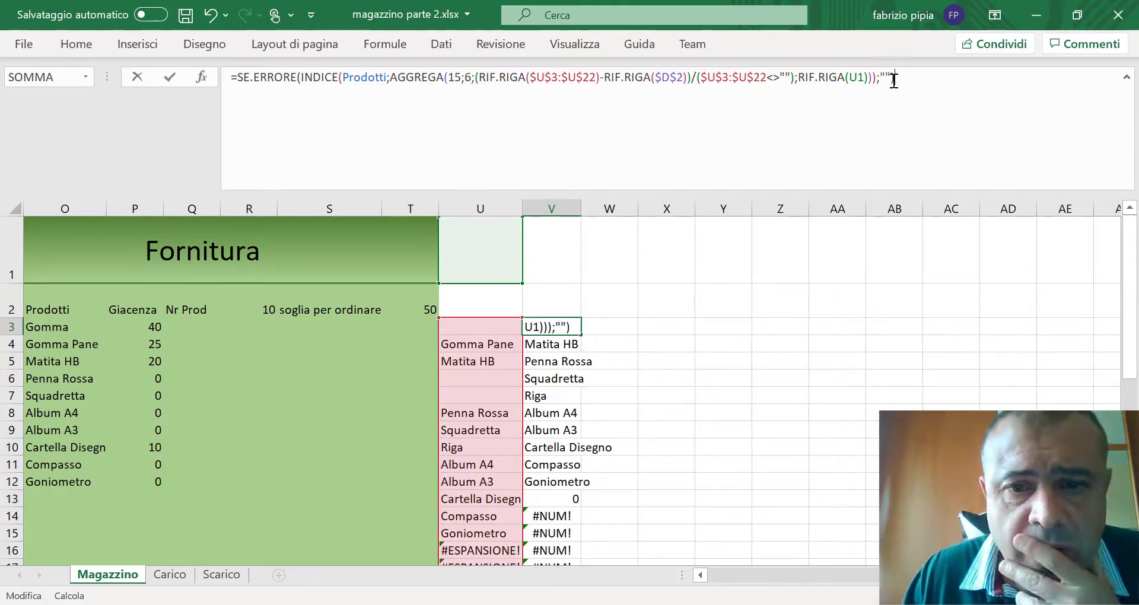
key("Return")
left_click(569, 327)
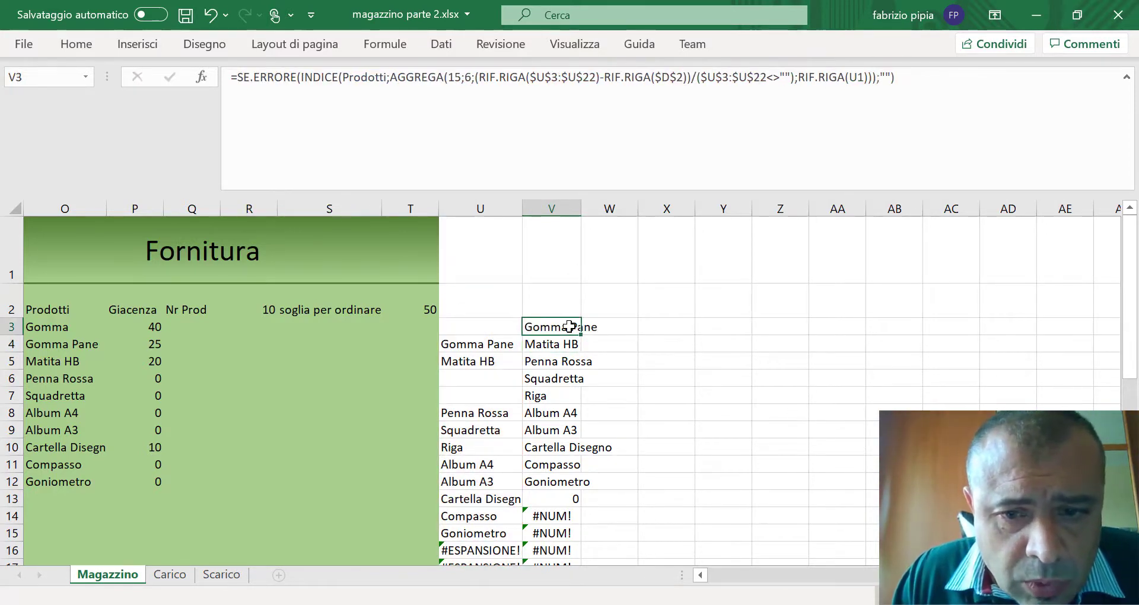
double_click(584, 337)
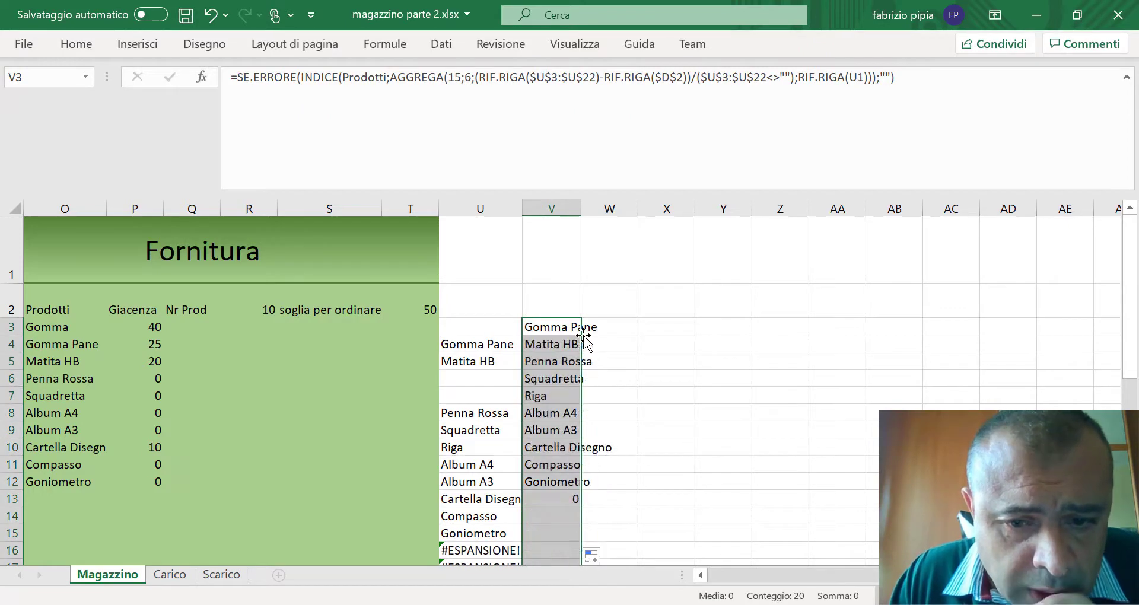
left_click(716, 478)
scroll(716, 476, "down", 1)
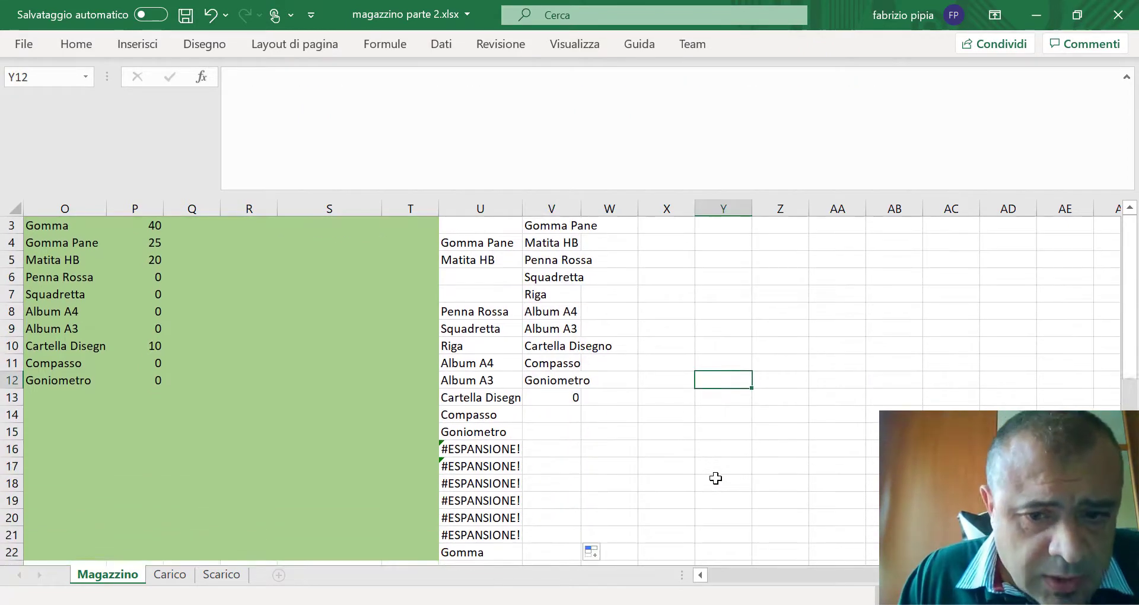
scroll(193, 384, "left", 1)
scroll(194, 384, "left", 3)
scroll(193, 383, "left", 1)
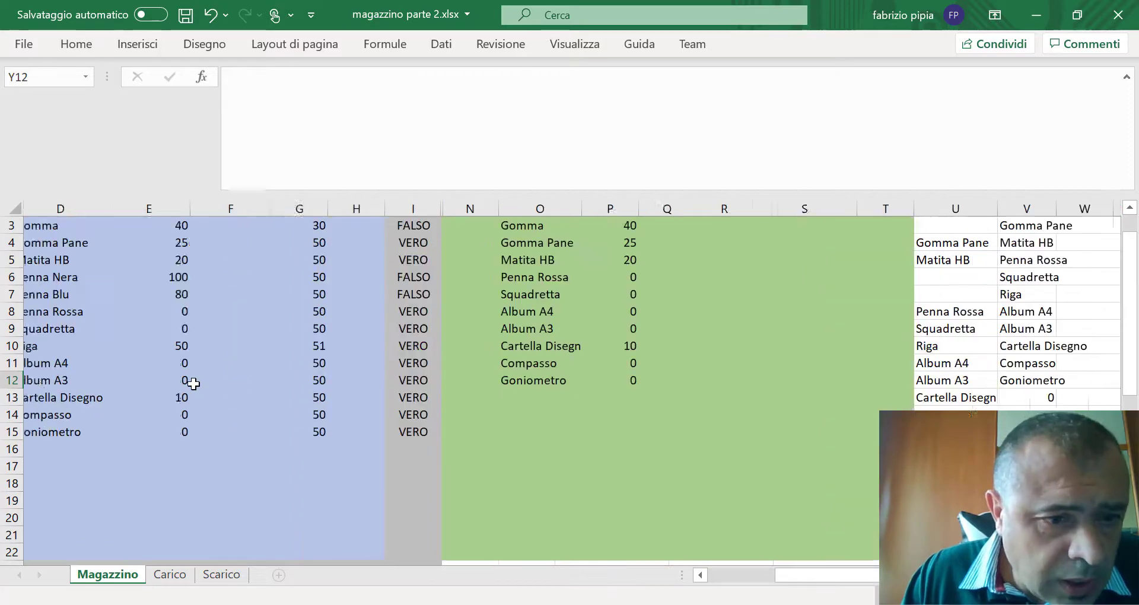
scroll(194, 384, "left", 1)
scroll(194, 384, "right", 1)
scroll(193, 384, "right", 1)
scroll(194, 384, "left", 1)
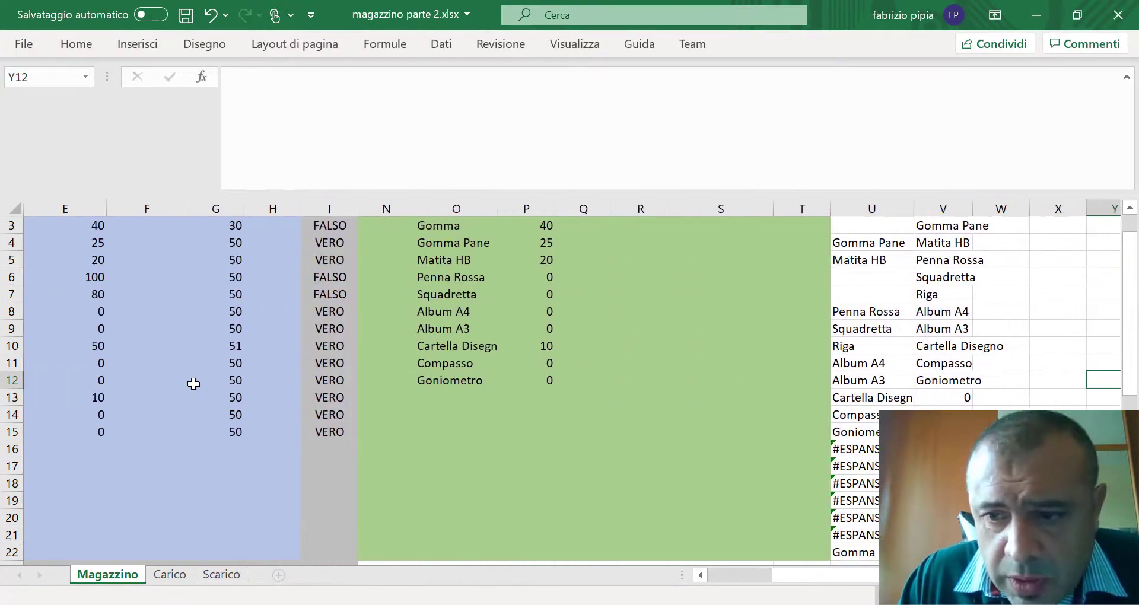
scroll(193, 383, "right", 3)
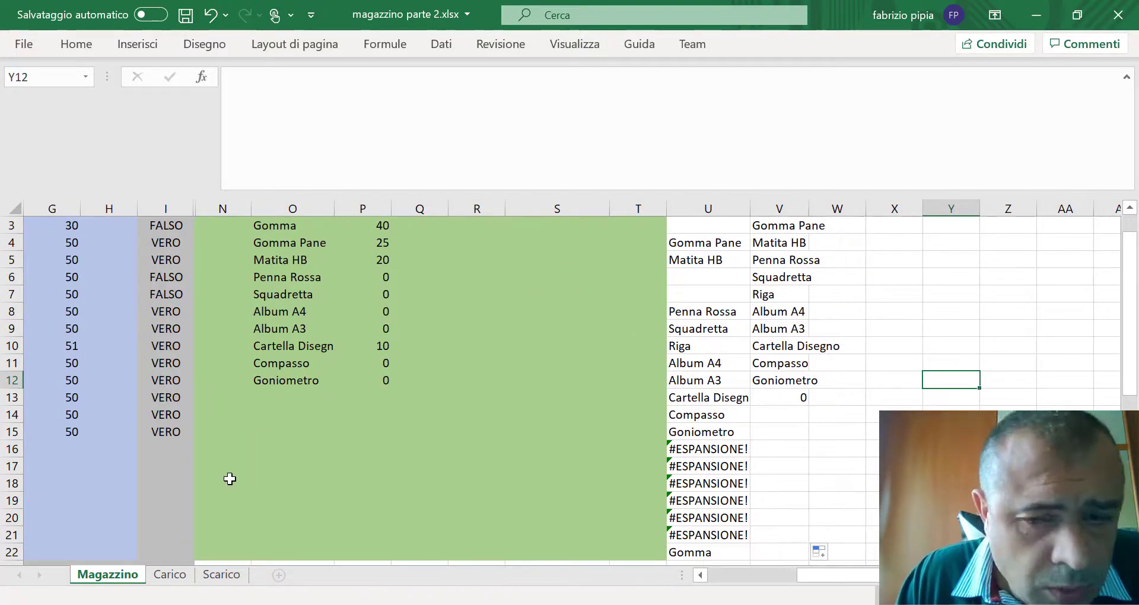
scroll(229, 475, "left", 2)
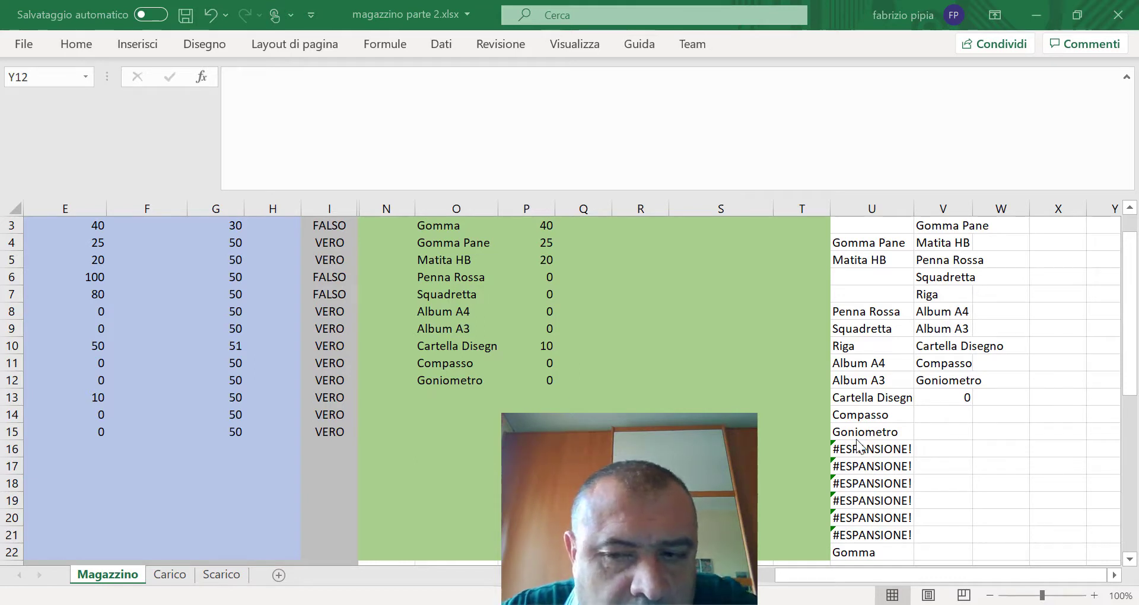
left_click(326, 448)
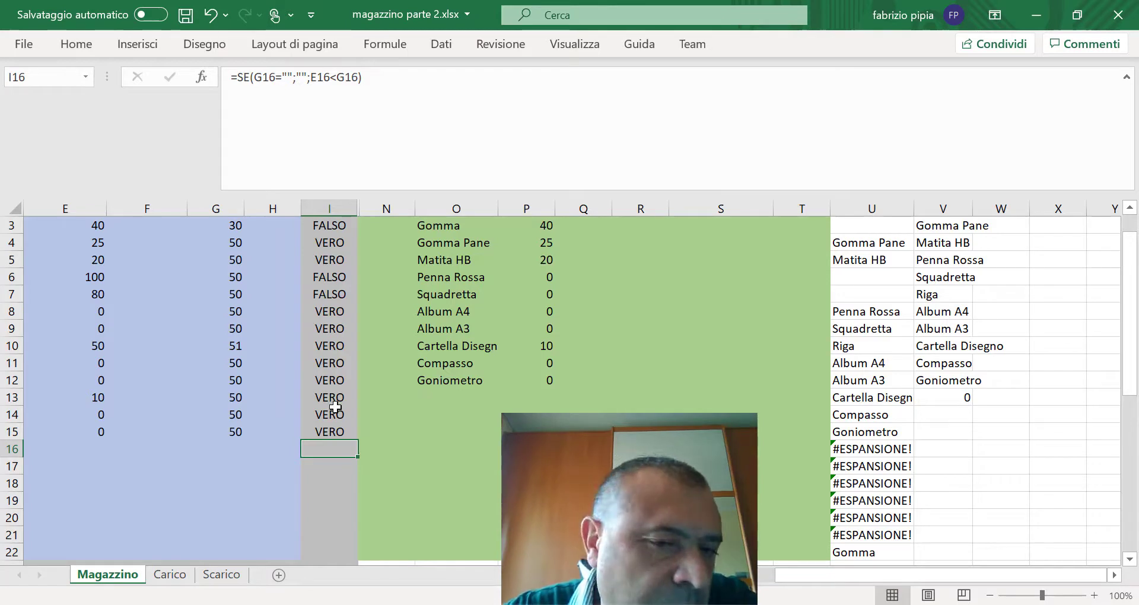
- Strip I3's blank-check wrapper, leaving just the comparison E3<G3
scroll(333, 400, "up", 2)
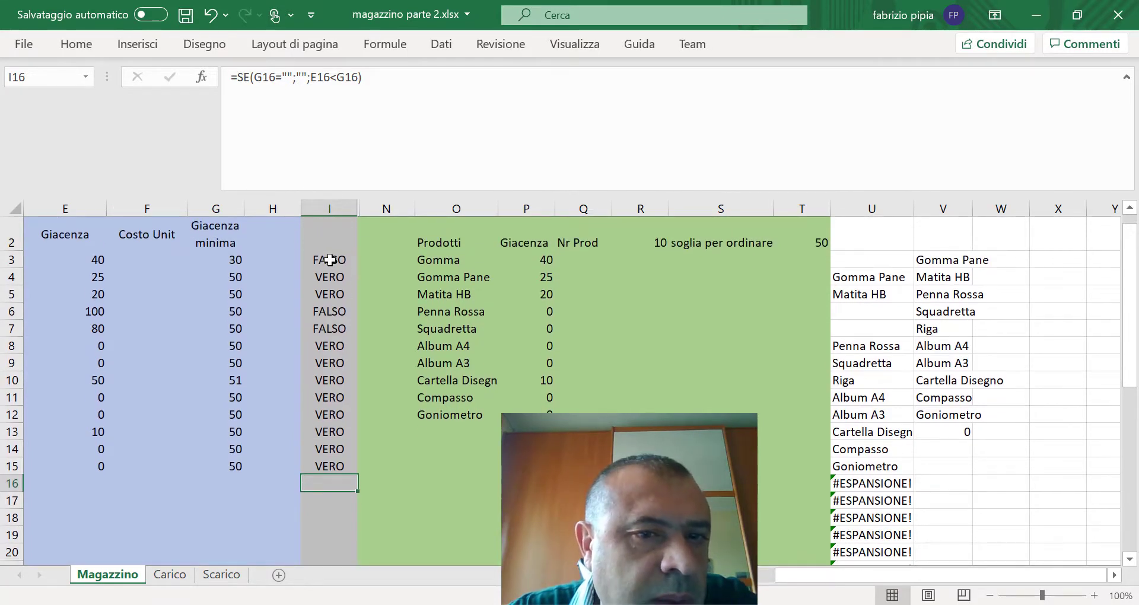
left_click(330, 260)
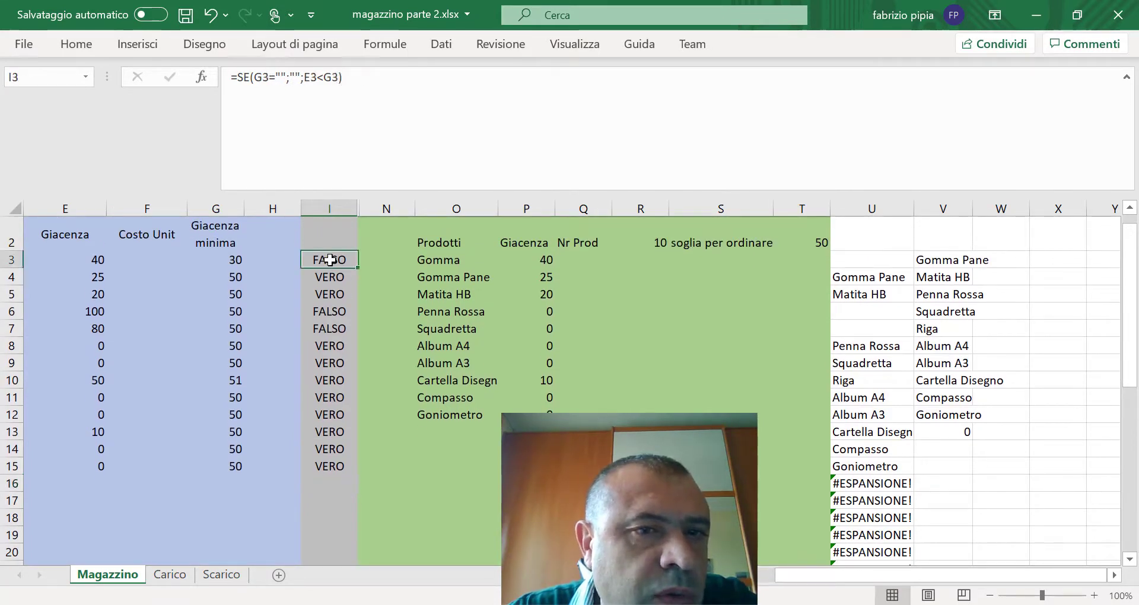
left_click(1126, 77)
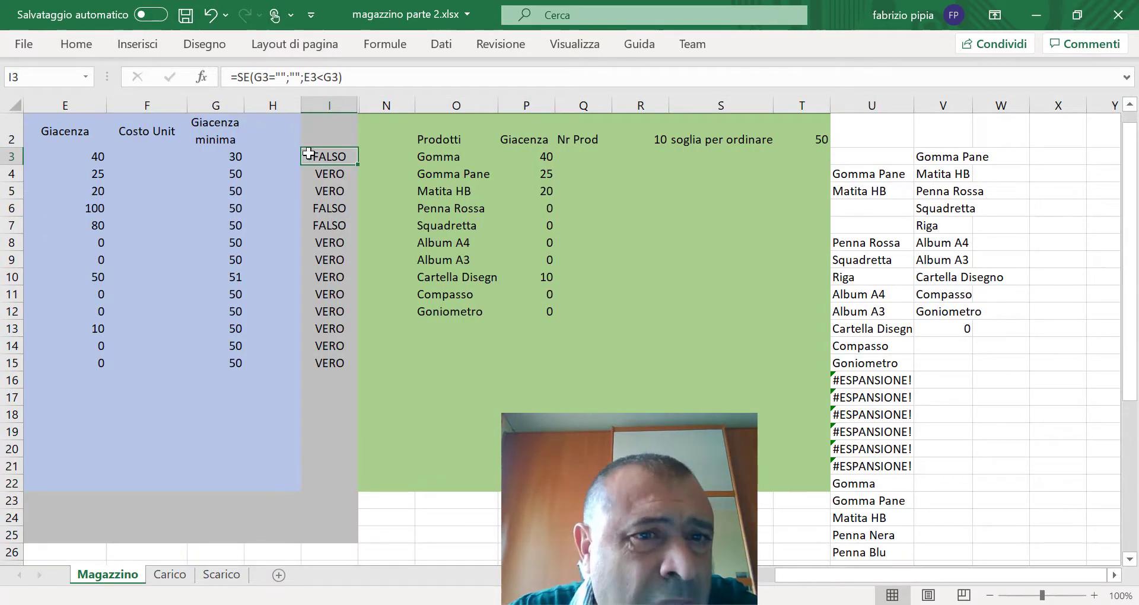
left_click_drag(302, 76, 216, 78)
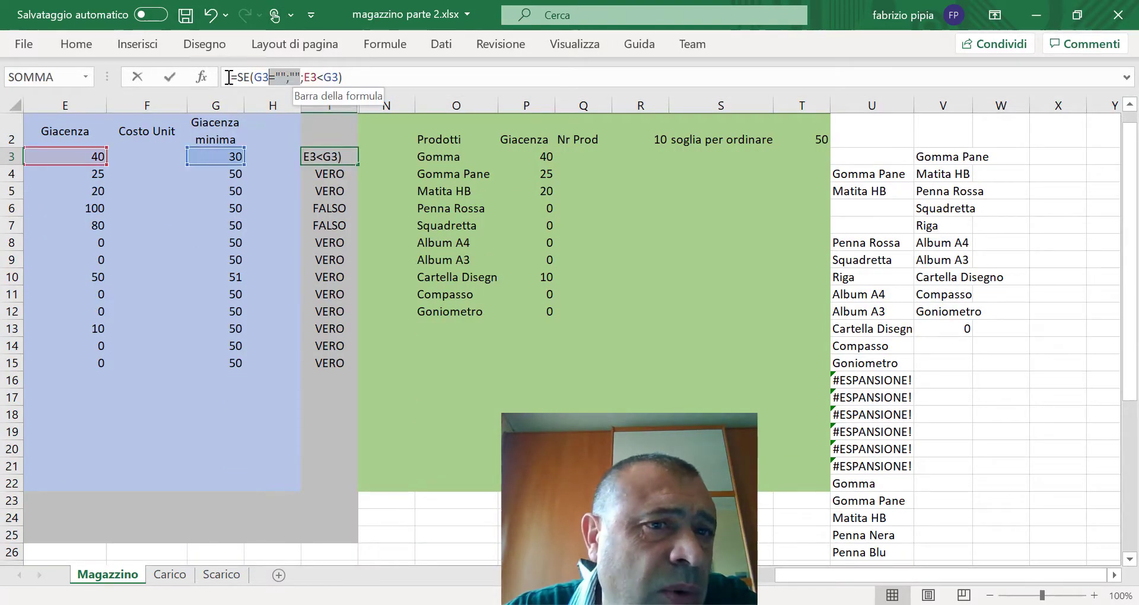
key("BackSpace")
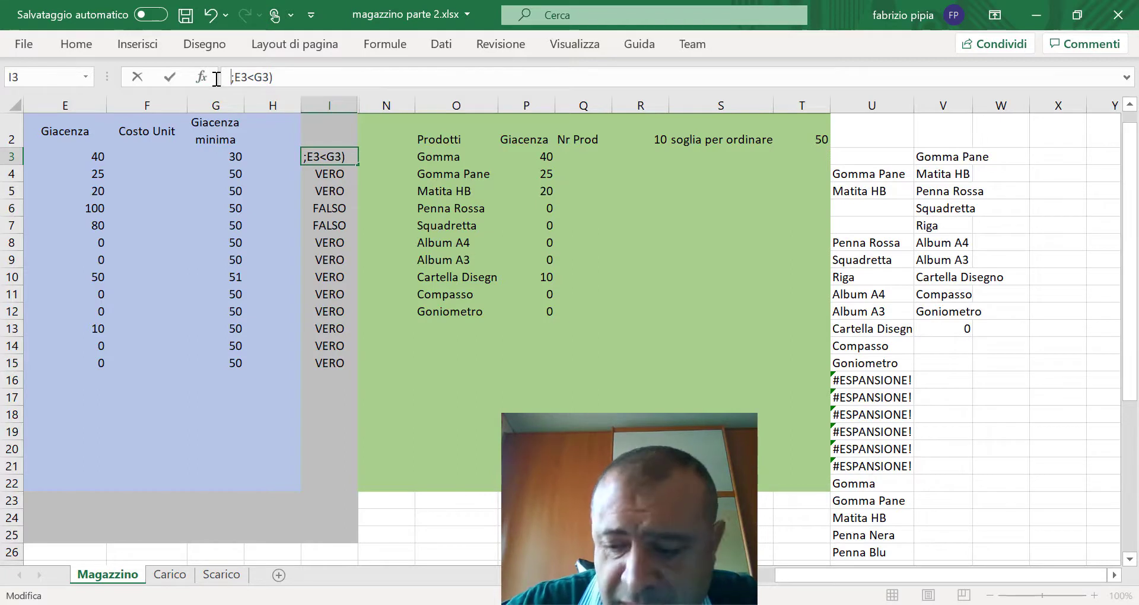
key("Delete")
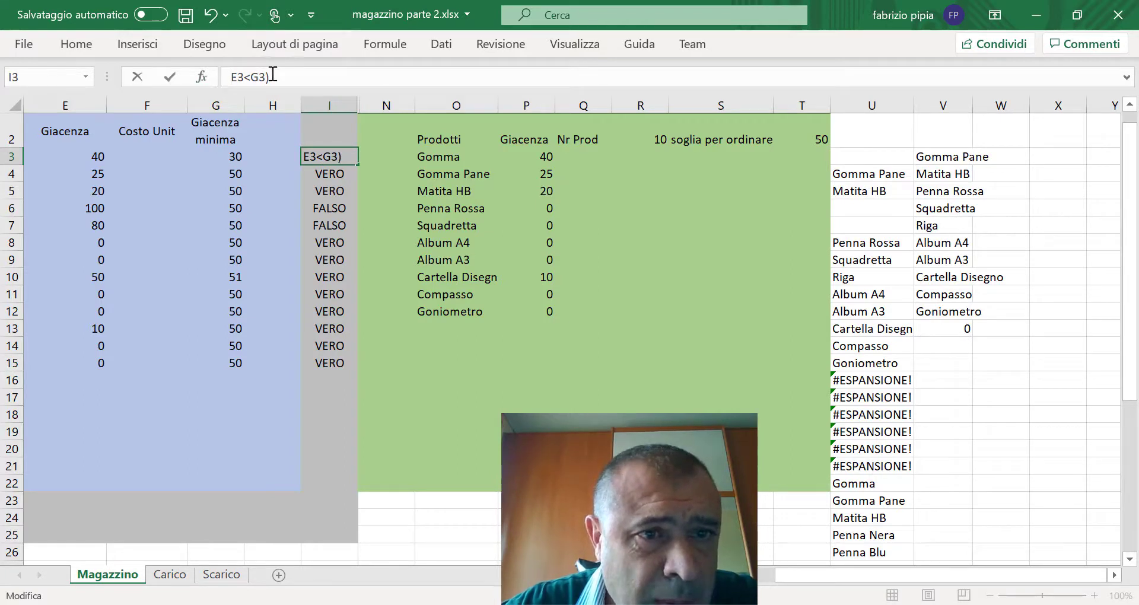
left_click(273, 74)
key("BackSpace")
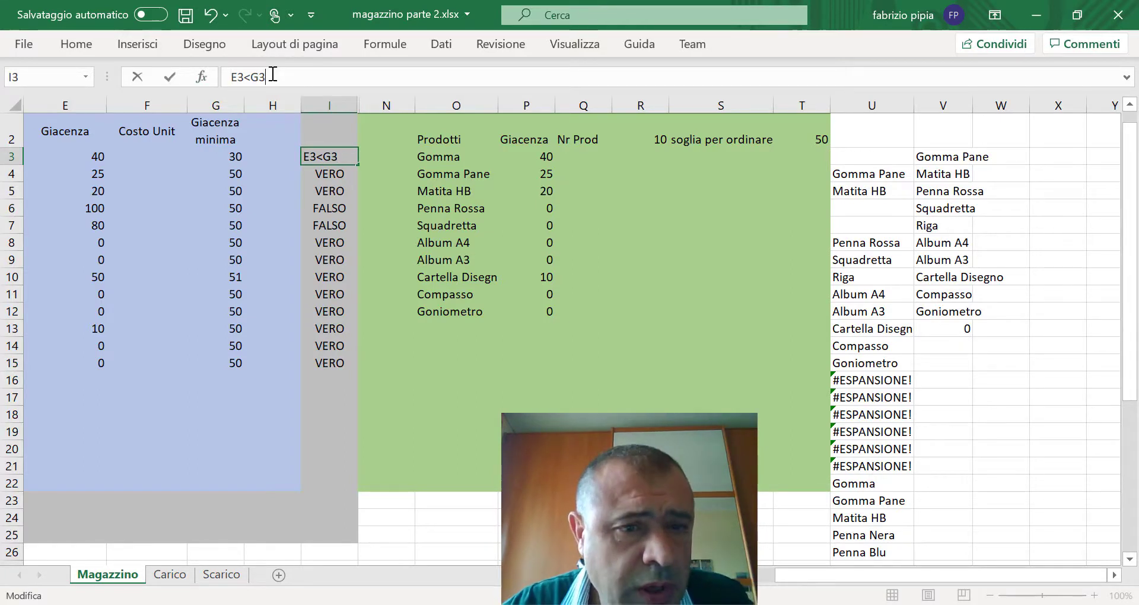
key("ctrl+Return")
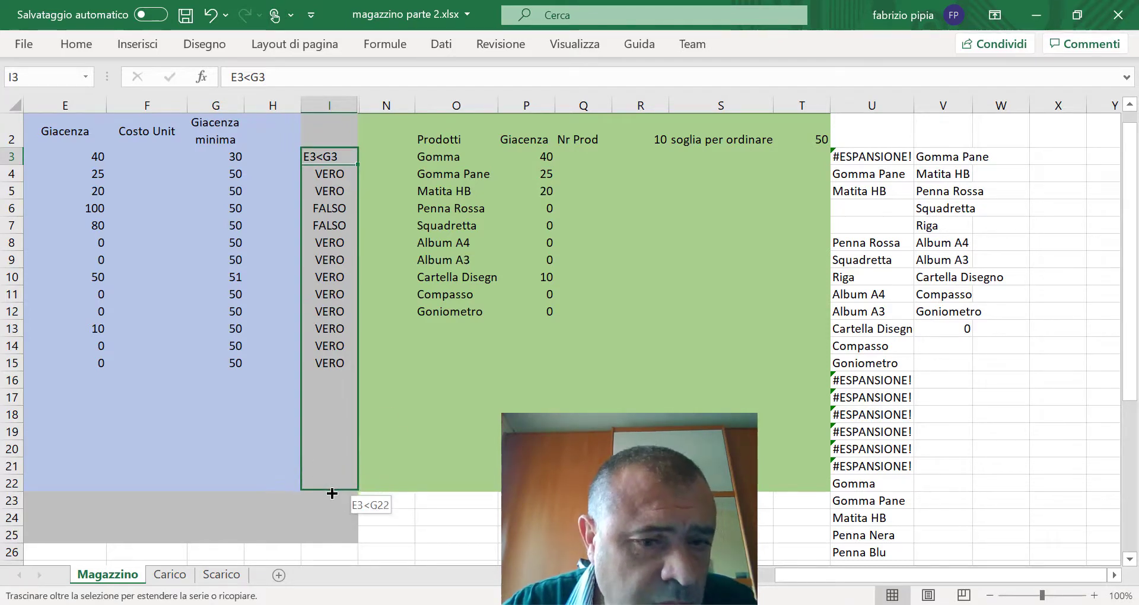
- Fill the =E3<G3 formula through I3:I22, then select column I
left_click_drag(360, 163, 332, 494)
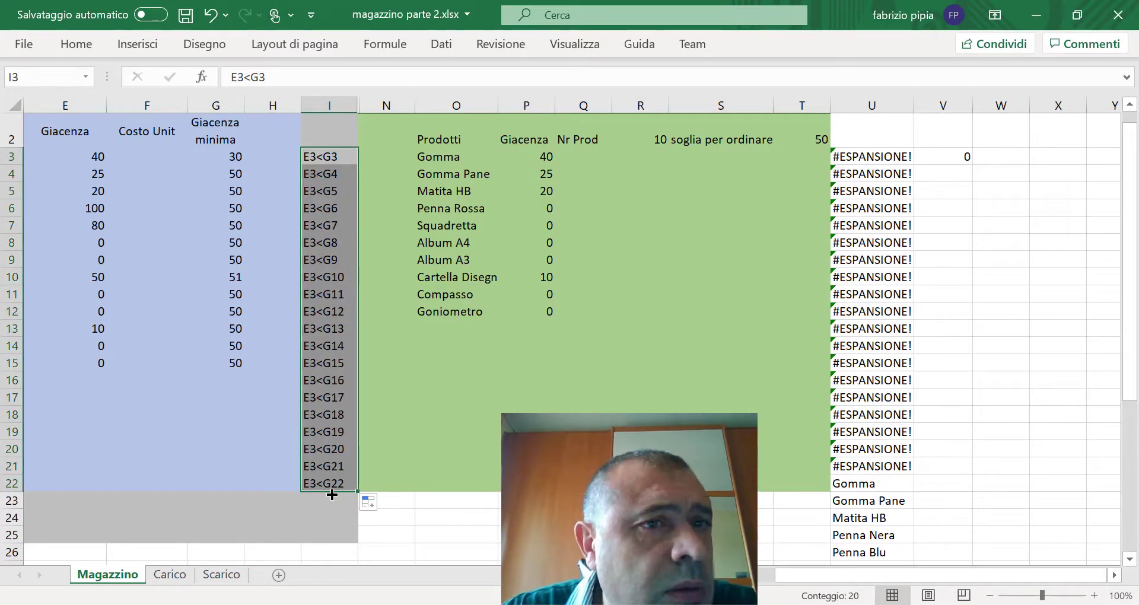
left_click(231, 77)
type("=")
key("ctrl+Return")
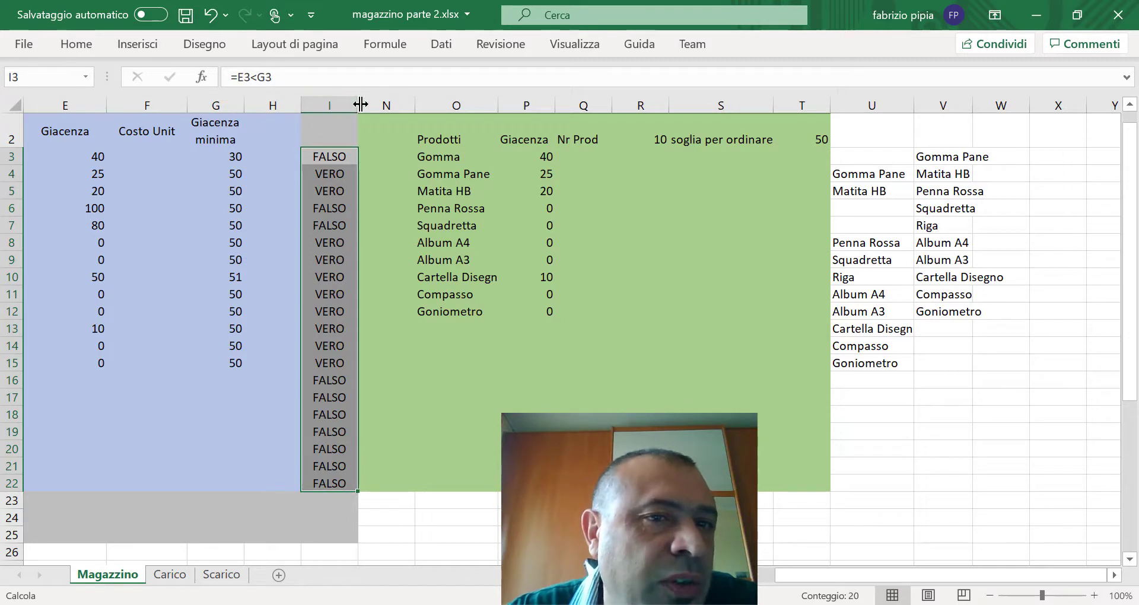
left_click(335, 105)
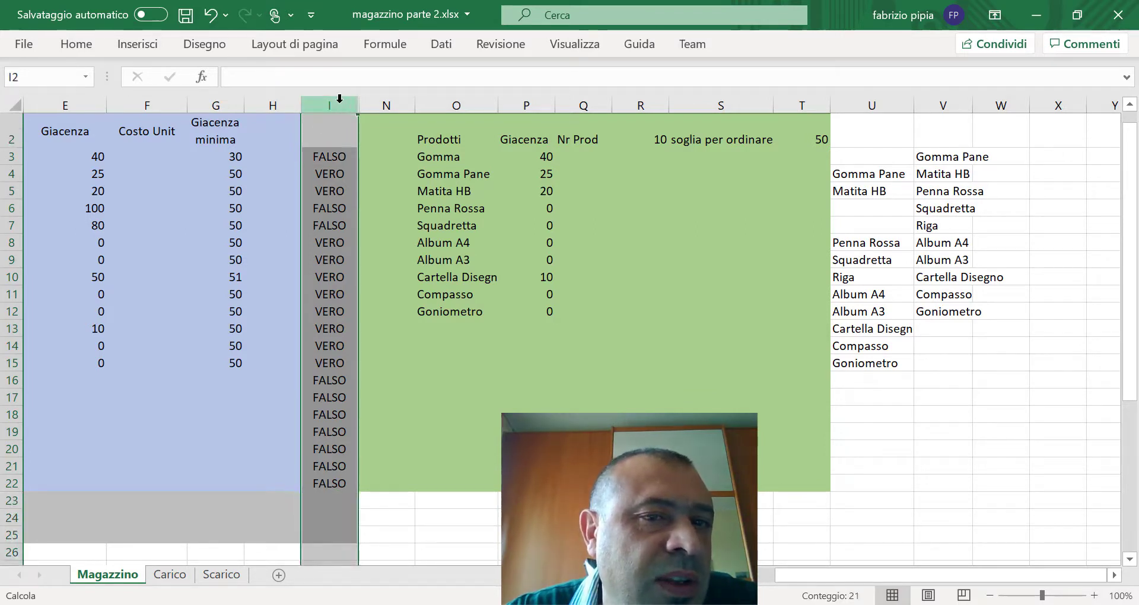
right_click(340, 104)
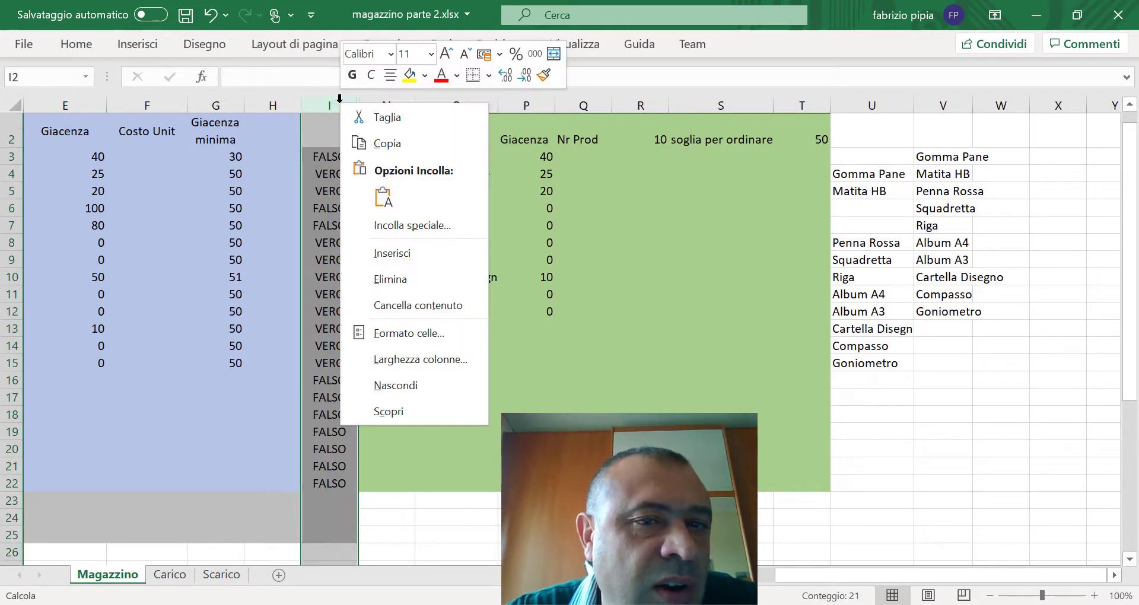
- Hide column I, autofit column V to the product names, and select V3's formula text
left_click(420, 386)
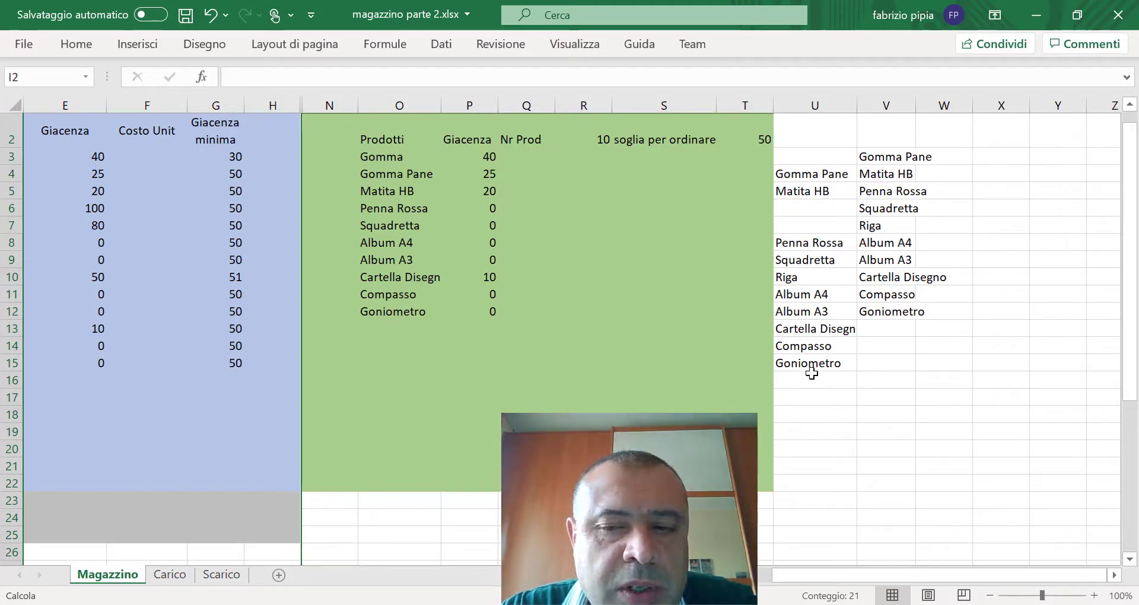
mouse_move(811, 374)
left_mouse_down()
mouse_move(817, 474)
mouse_move(813, 430)
left_mouse_up()
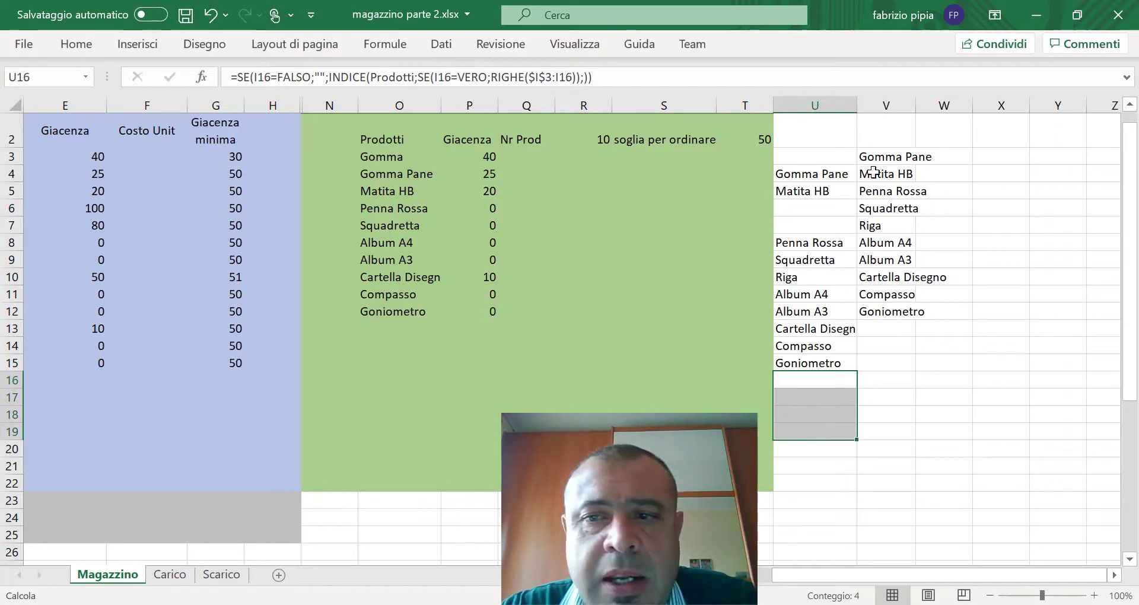
left_click_drag(882, 156, 893, 311)
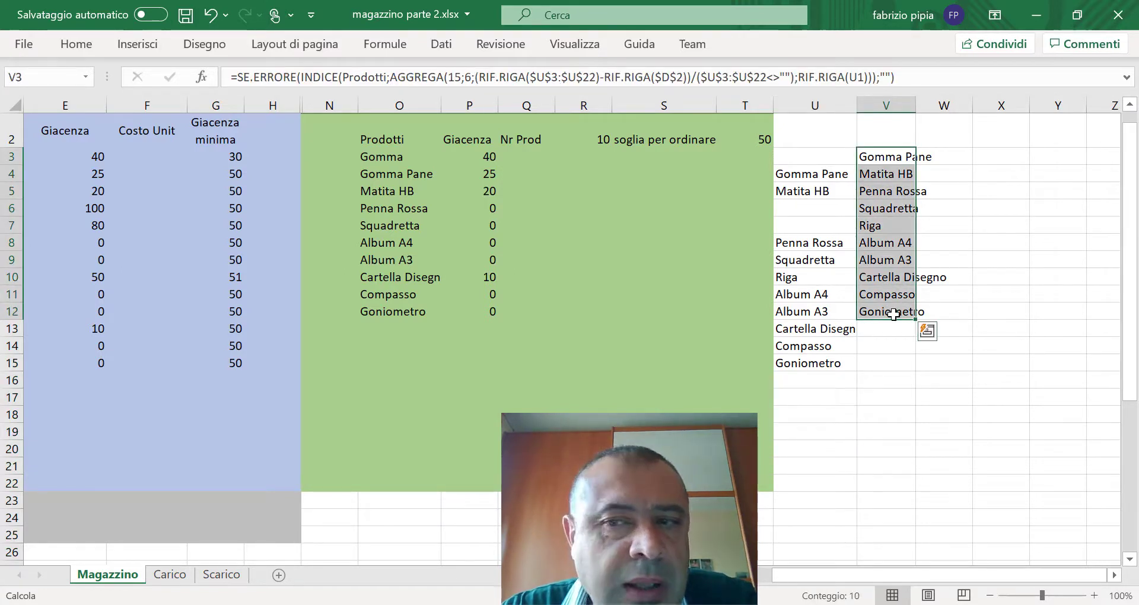
double_click(916, 102)
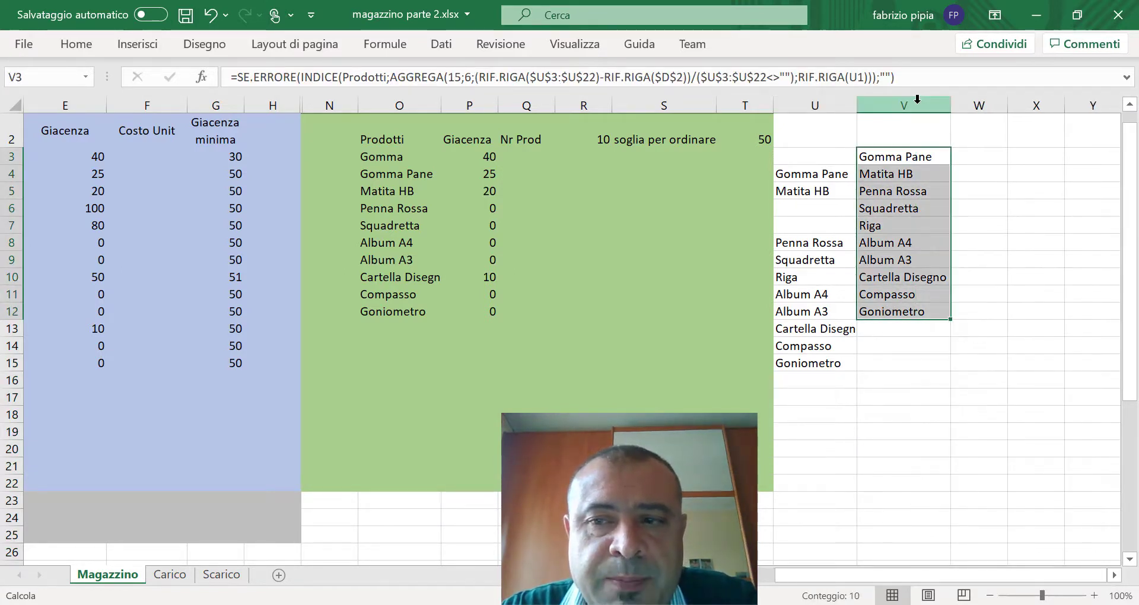
left_click(892, 158)
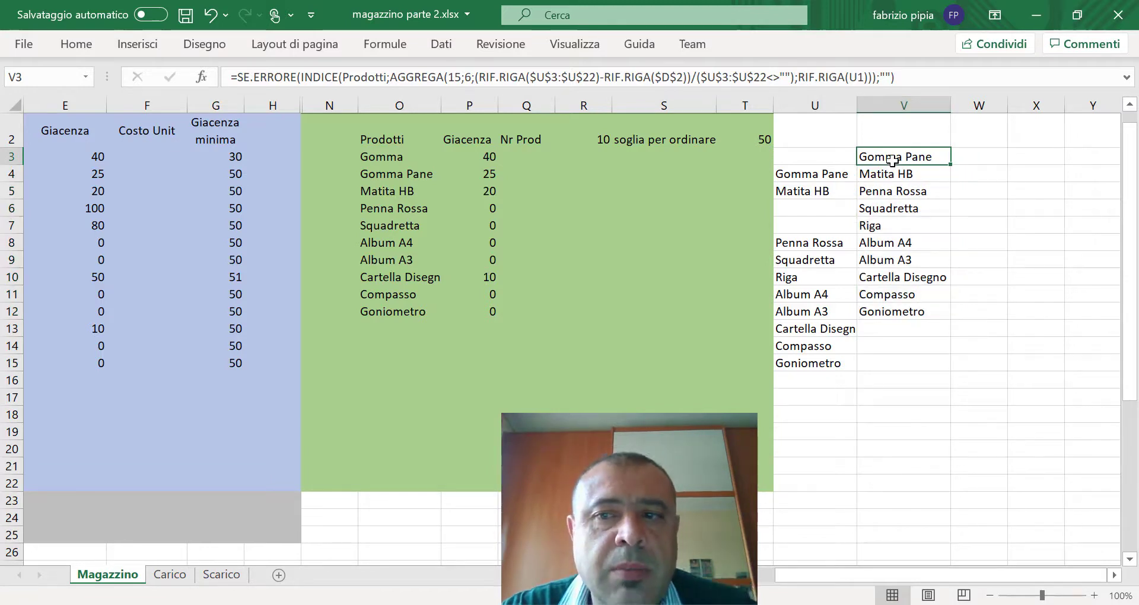
left_click_drag(925, 74, 239, 88)
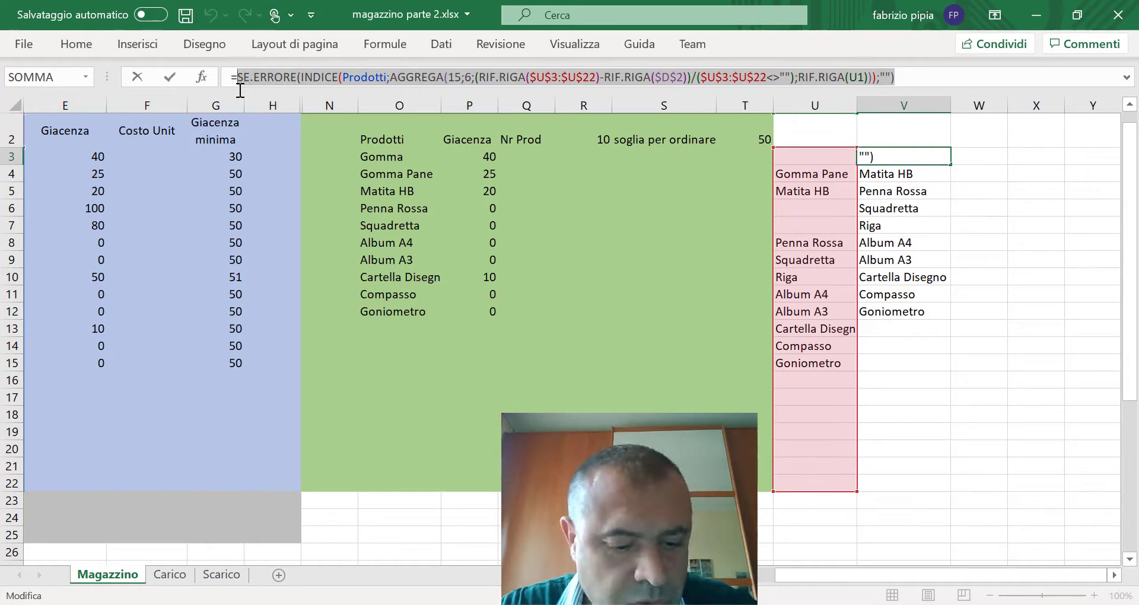
- Compare O3's formula with V3's and take V3's SE.ERRORE/AGGREGA formula text
left_click(397, 162)
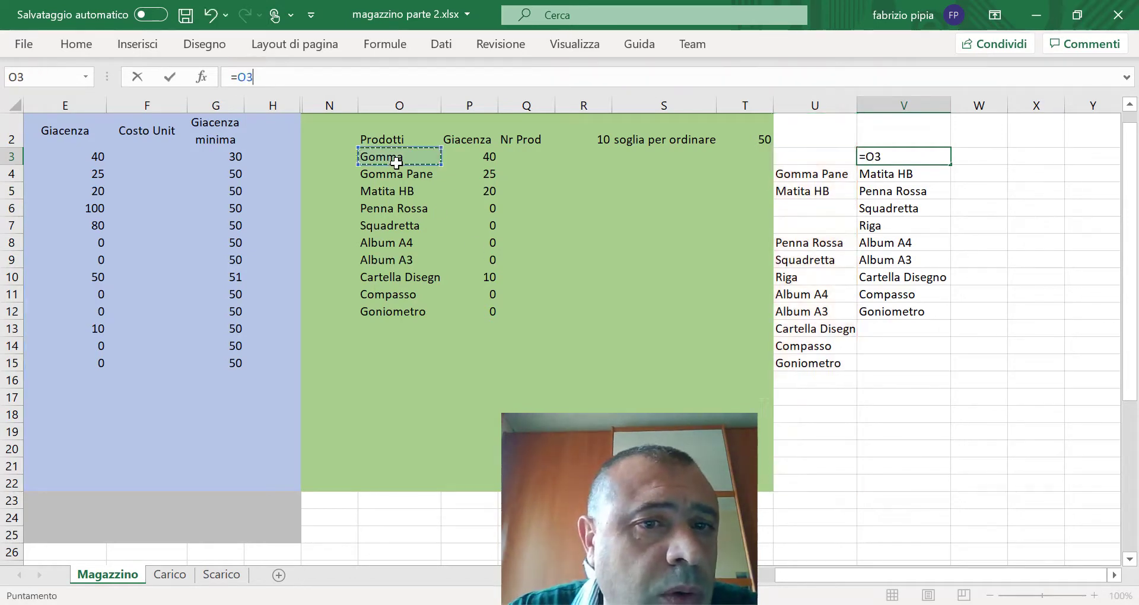
key("Escape")
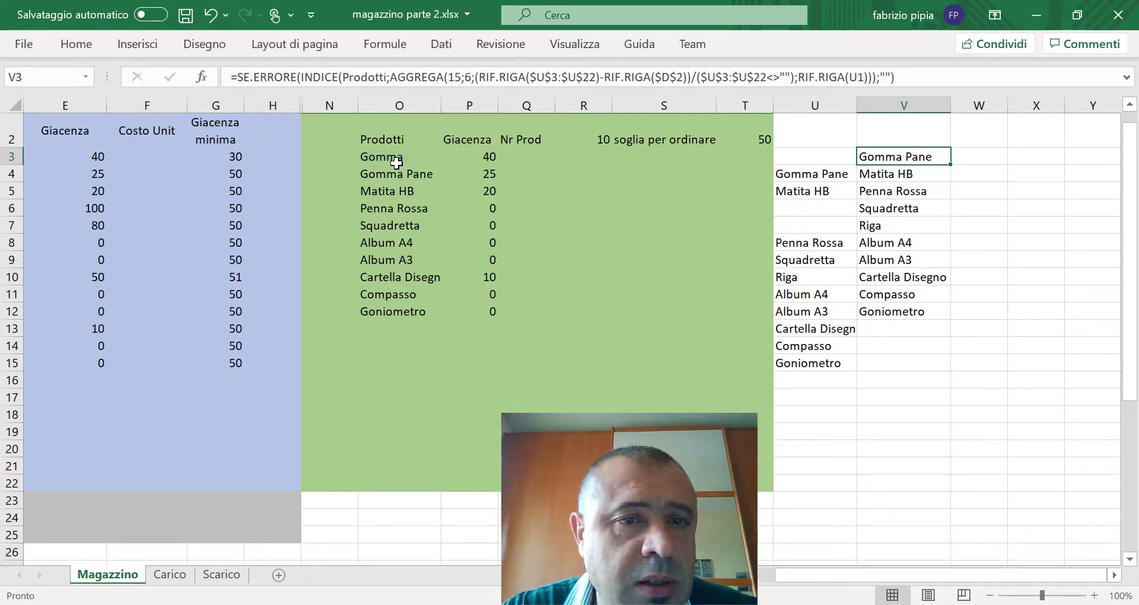
left_click(390, 159)
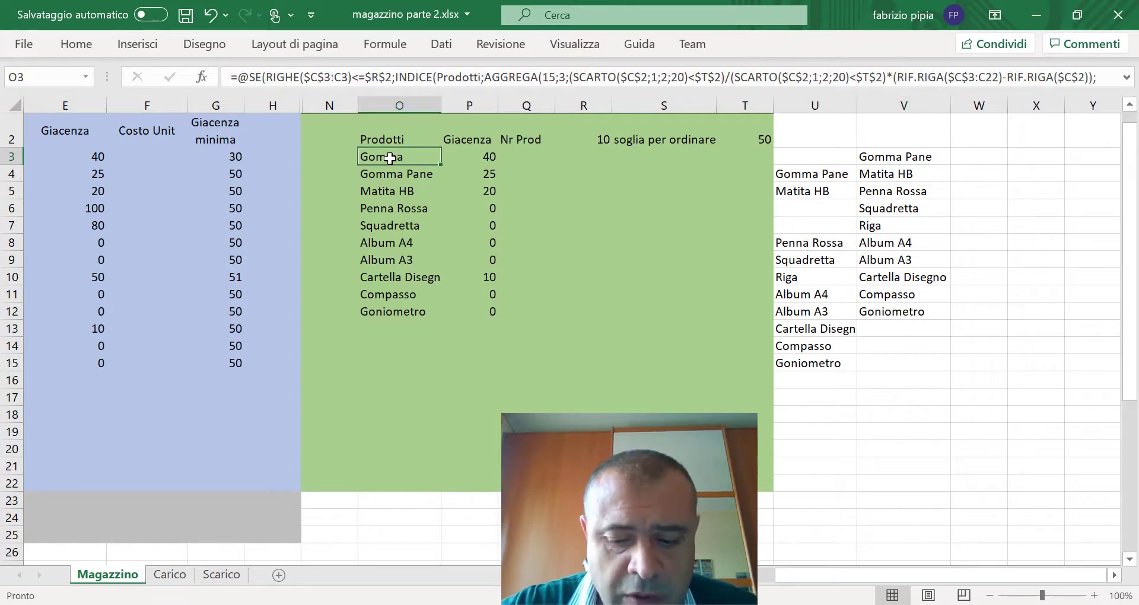
type("=")
key("Escape")
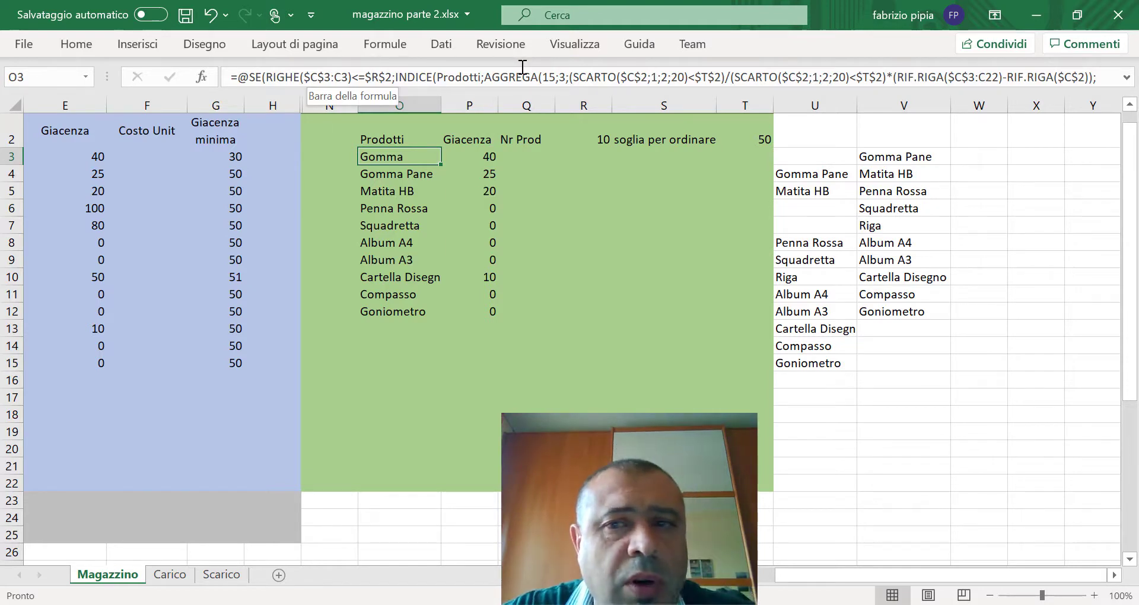
left_click(912, 152)
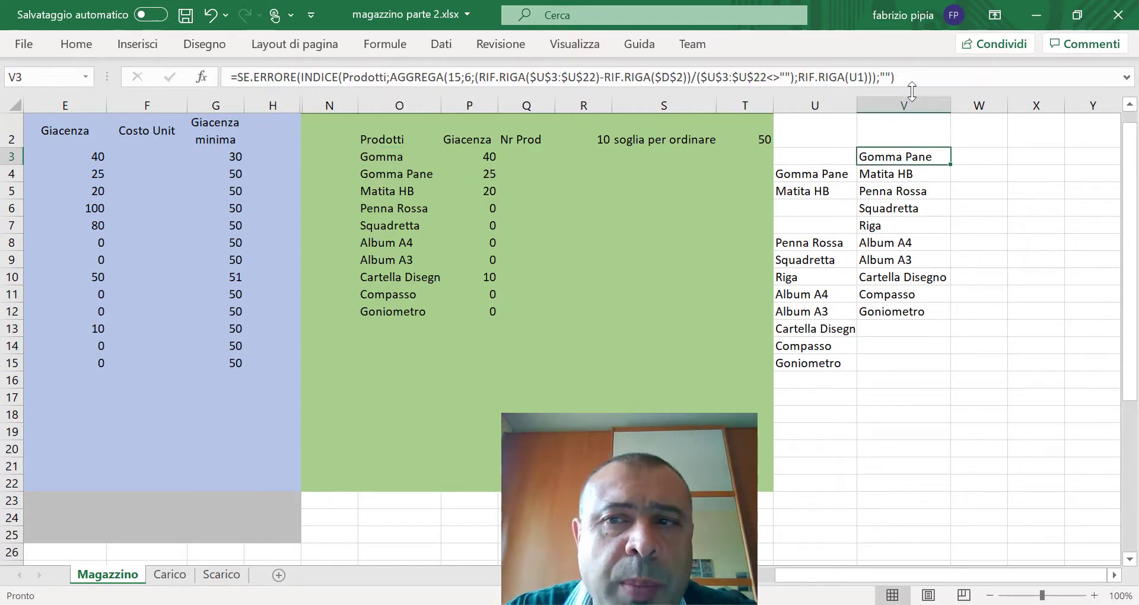
left_click_drag(912, 76, 235, 72)
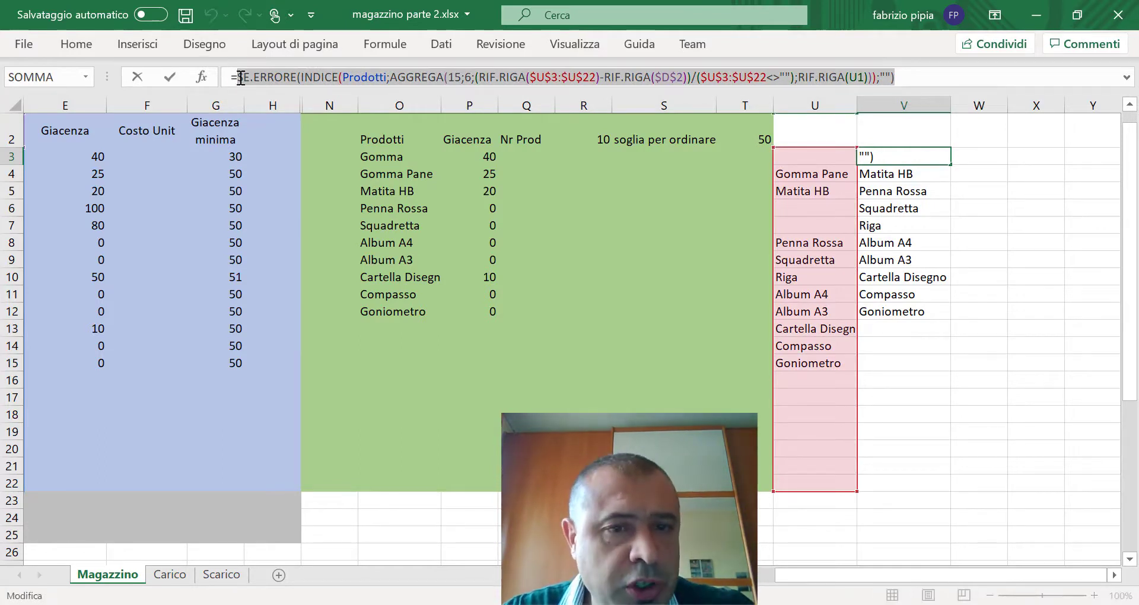
key("Escape")
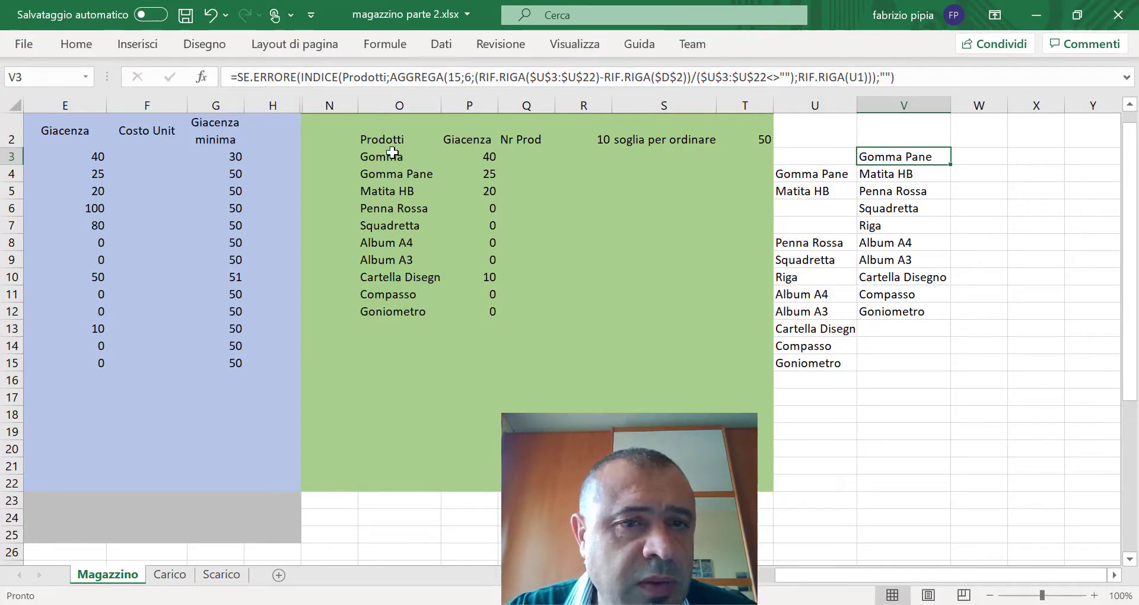
- Paste the error-trapped formula into O3 and fill it down to O22
left_click(389, 155)
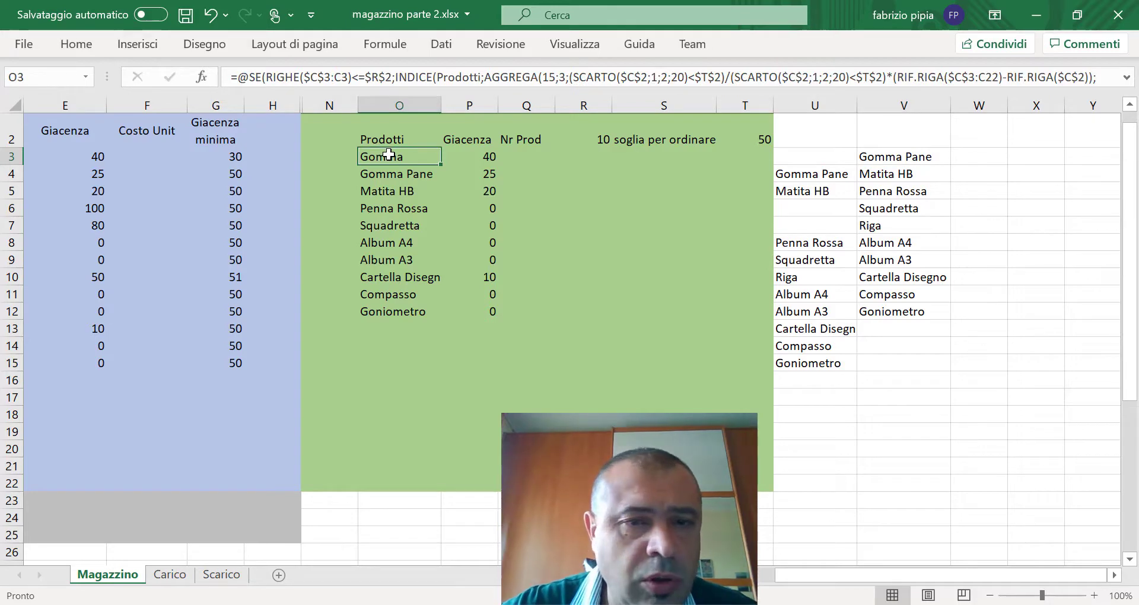
type("=")
key("ctrl+v")
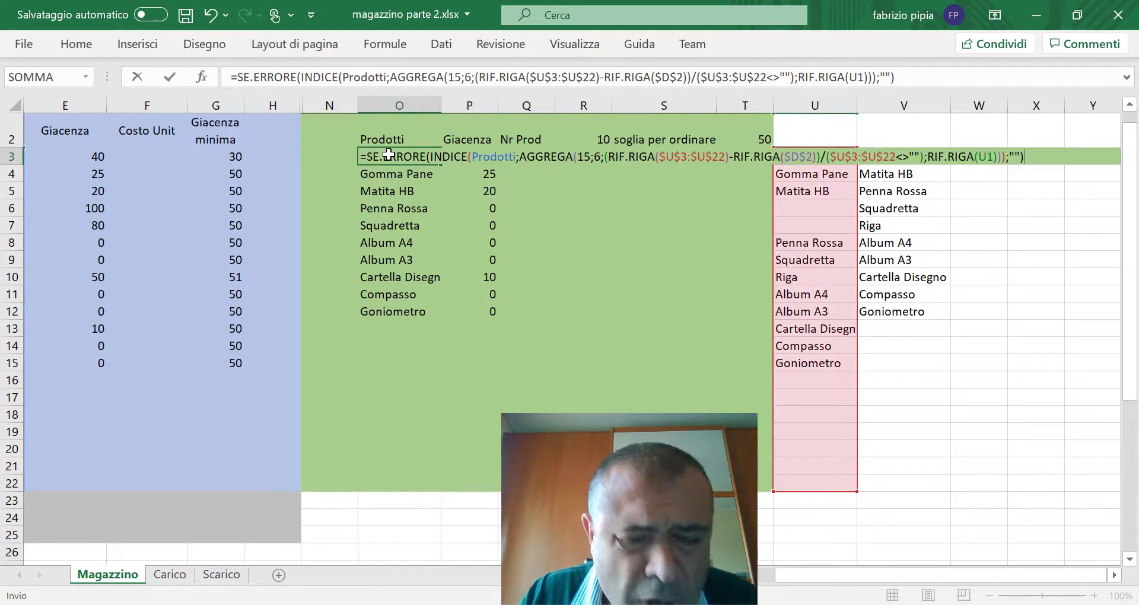
key("ctrl+Return")
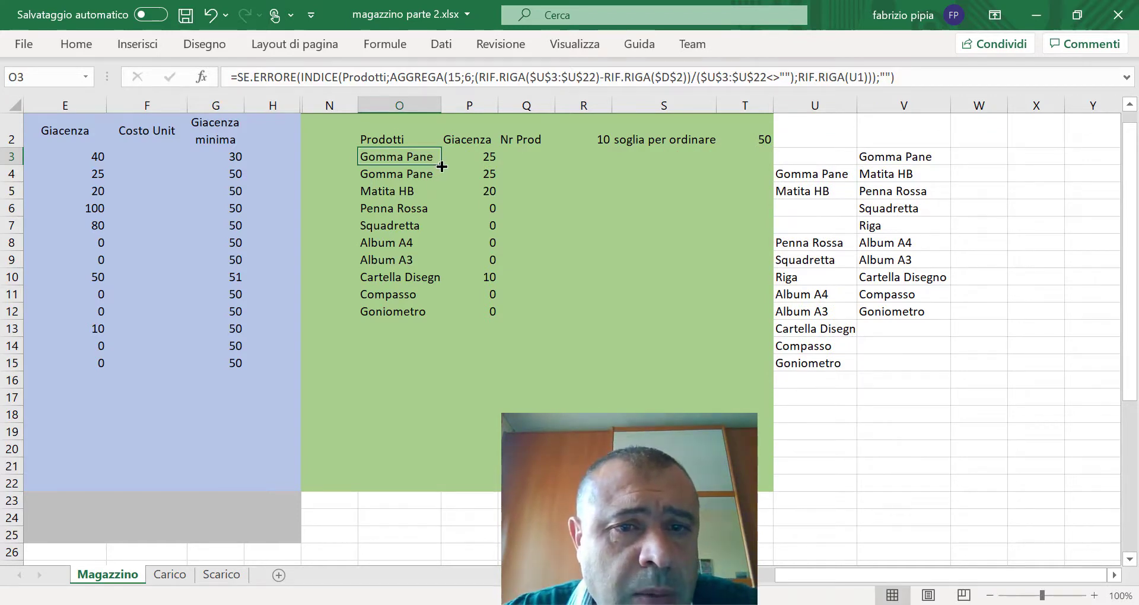
left_click_drag(441, 167, 431, 489)
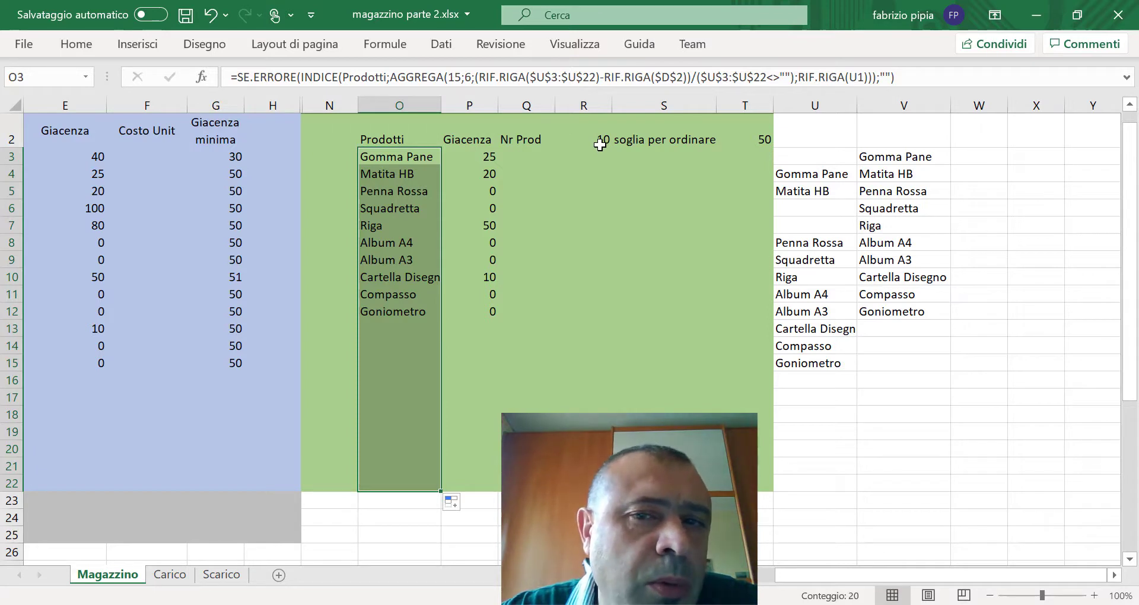
- Change R2's count range from $E$3:$E$22 to Giacenza column $P$3:$P$22
left_click(601, 144)
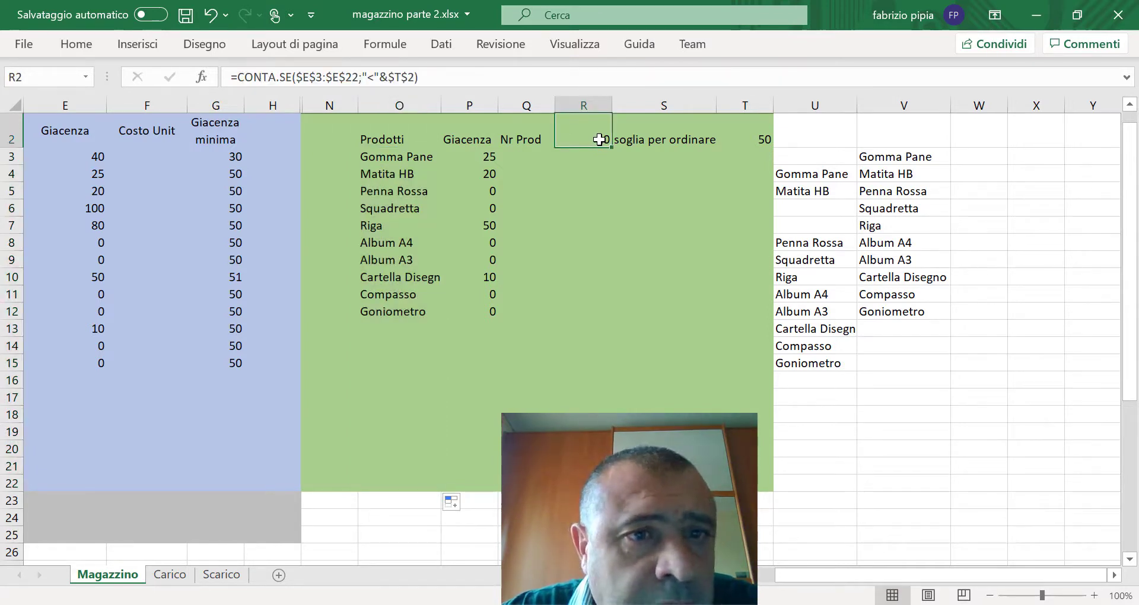
double_click(601, 139)
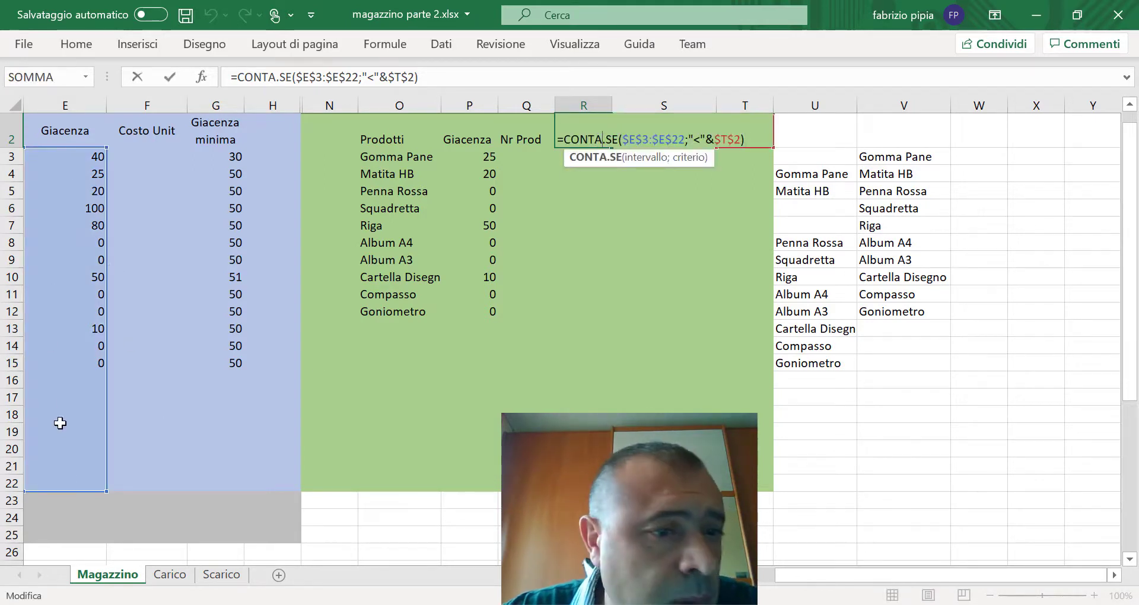
scroll(348, 356, "left", 2)
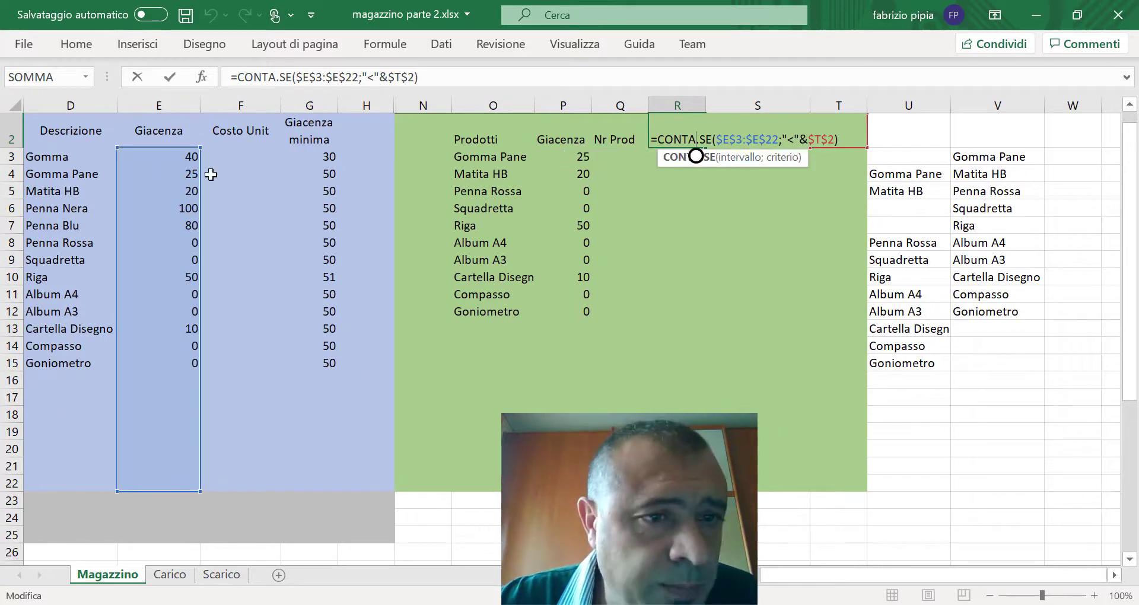
left_click_drag(201, 177, 571, 181)
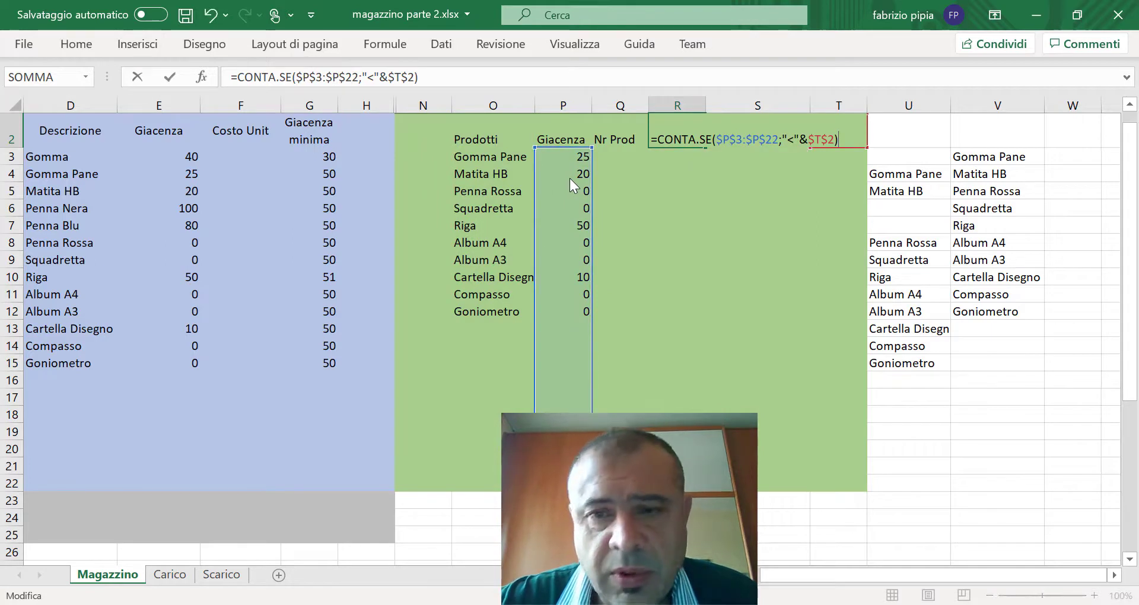
key("Return")
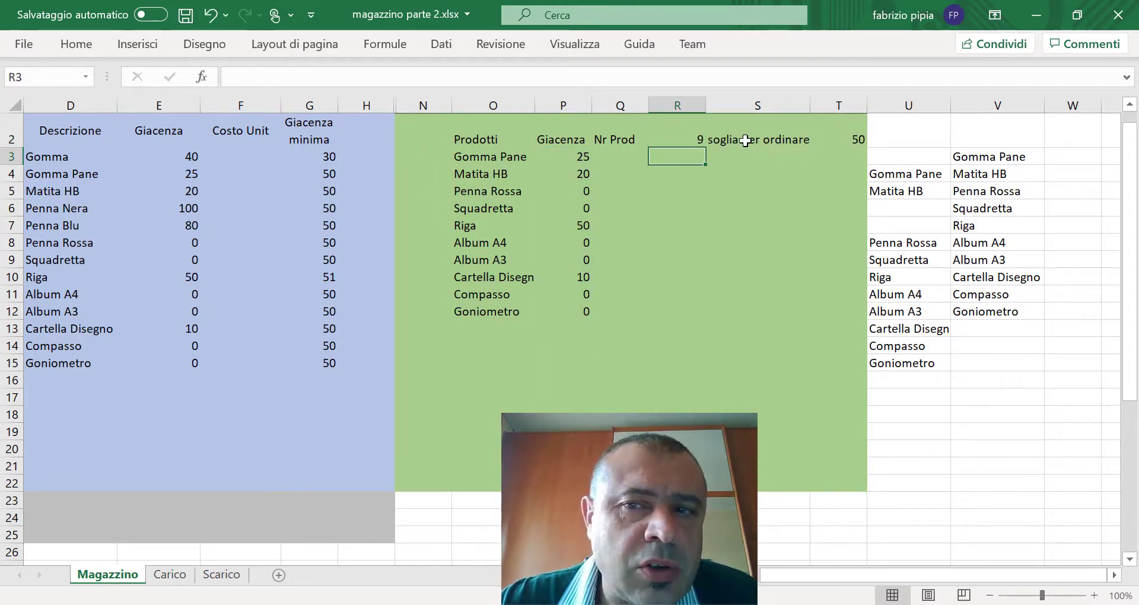
- Set the order threshold in T2 to 2000 and recheck R2's formula
left_click(851, 139)
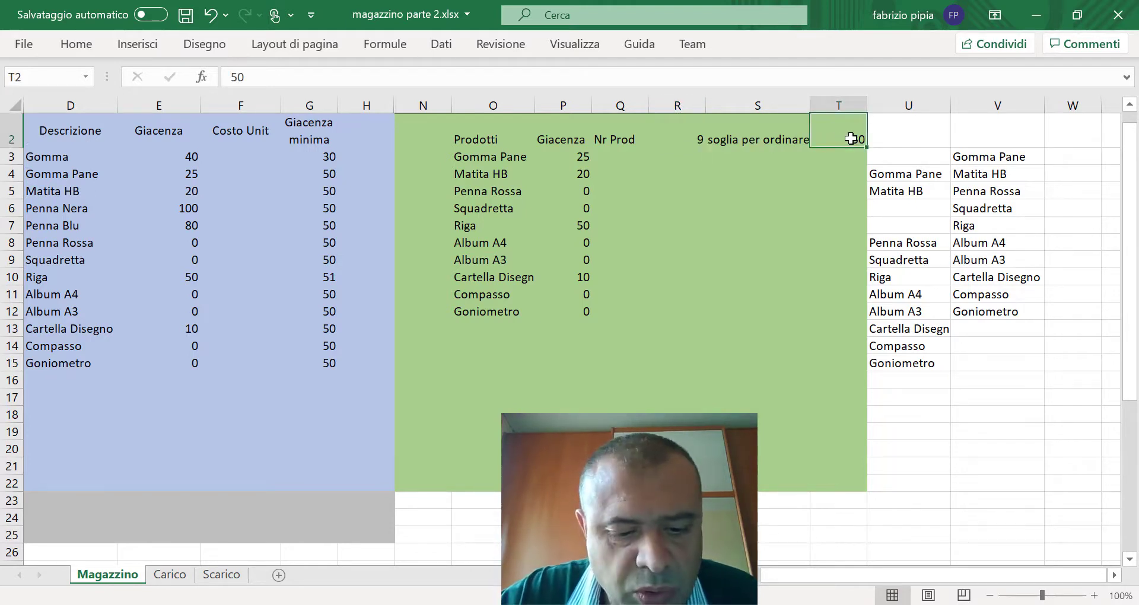
type("2000")
key("Return")
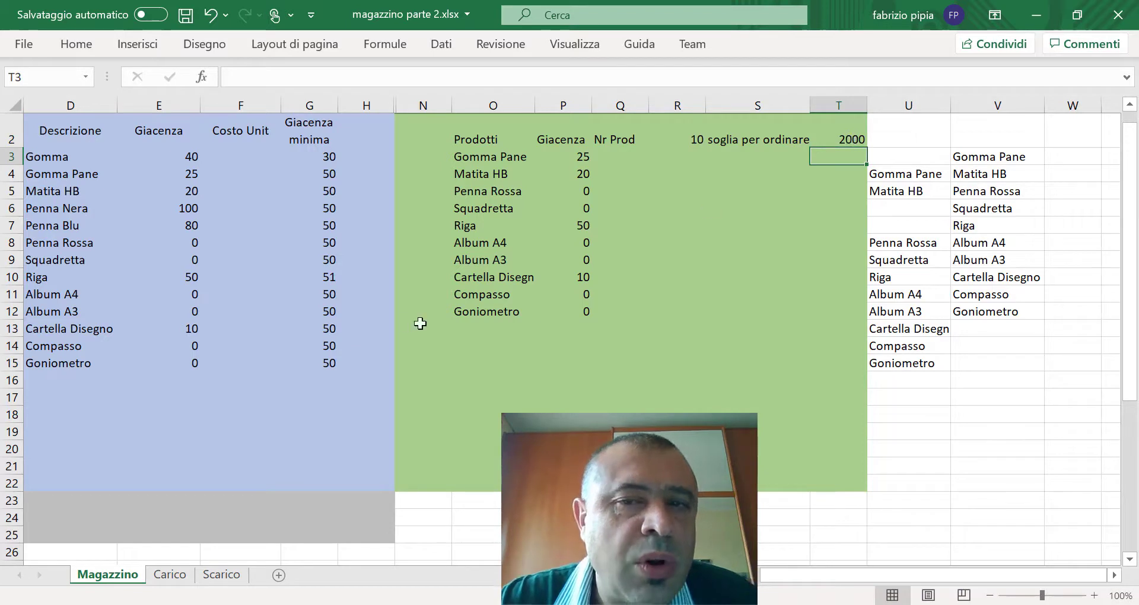
double_click(689, 139)
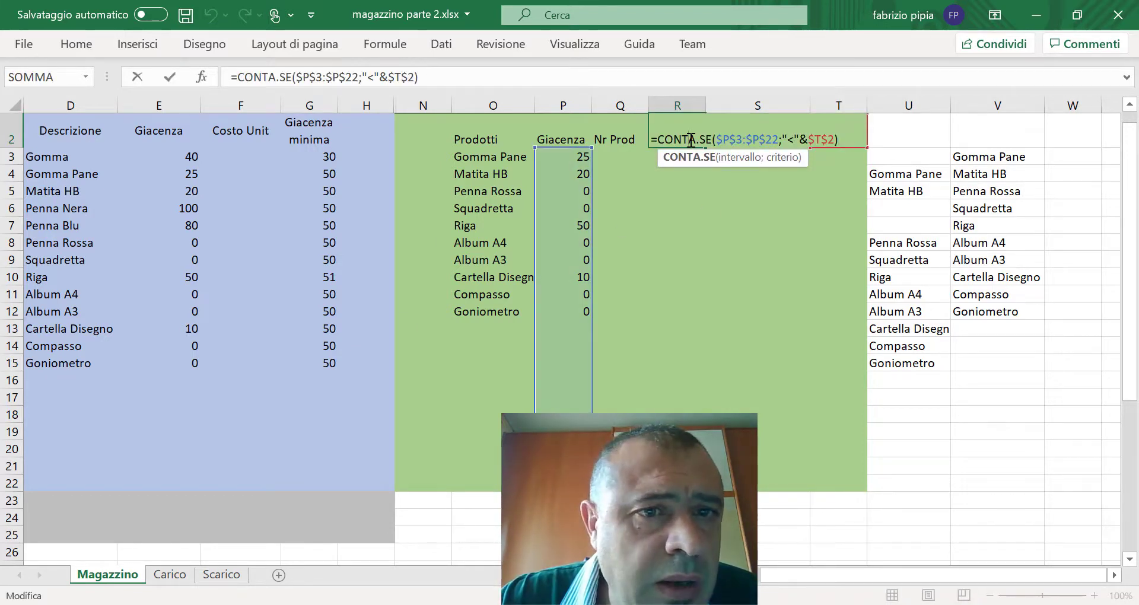
key("Escape")
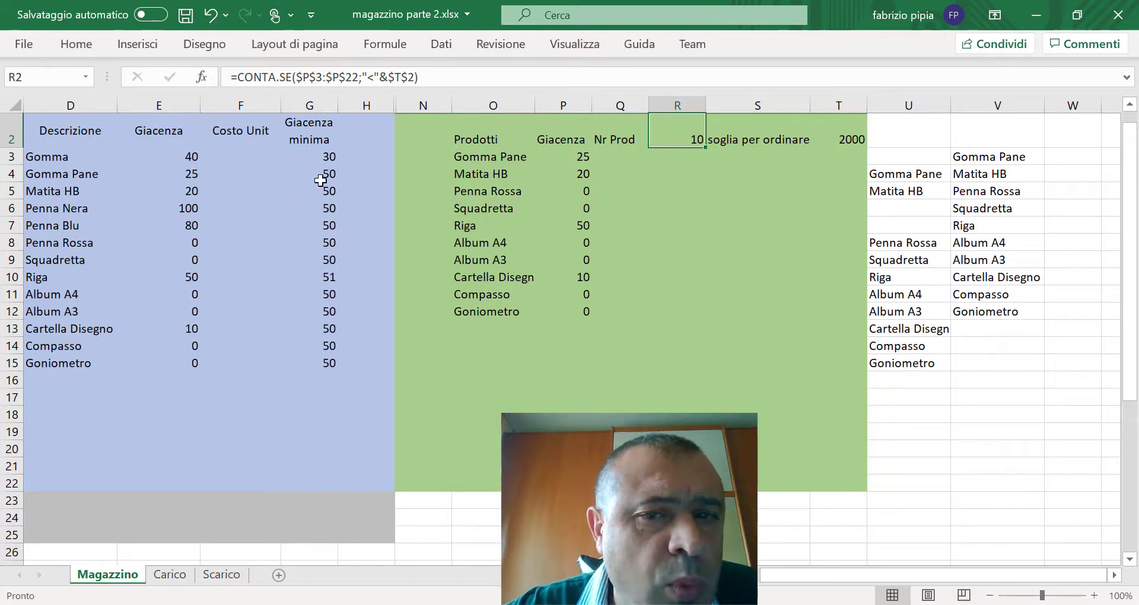
- Replace the 30 minimums in G3:G15 with 5
left_click(327, 160)
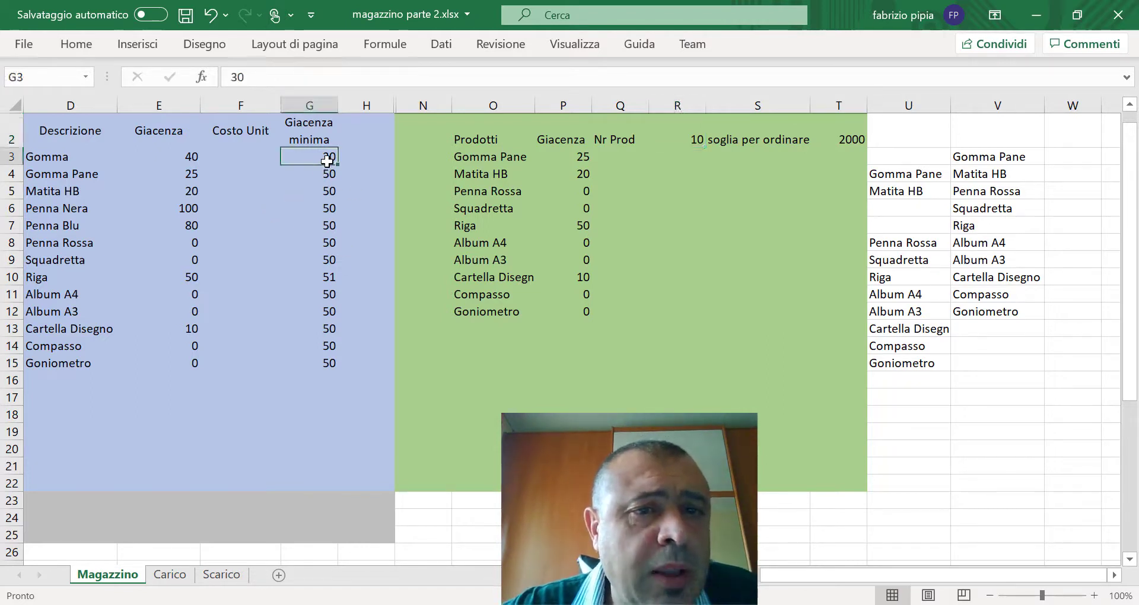
left_click(330, 363, "shift")
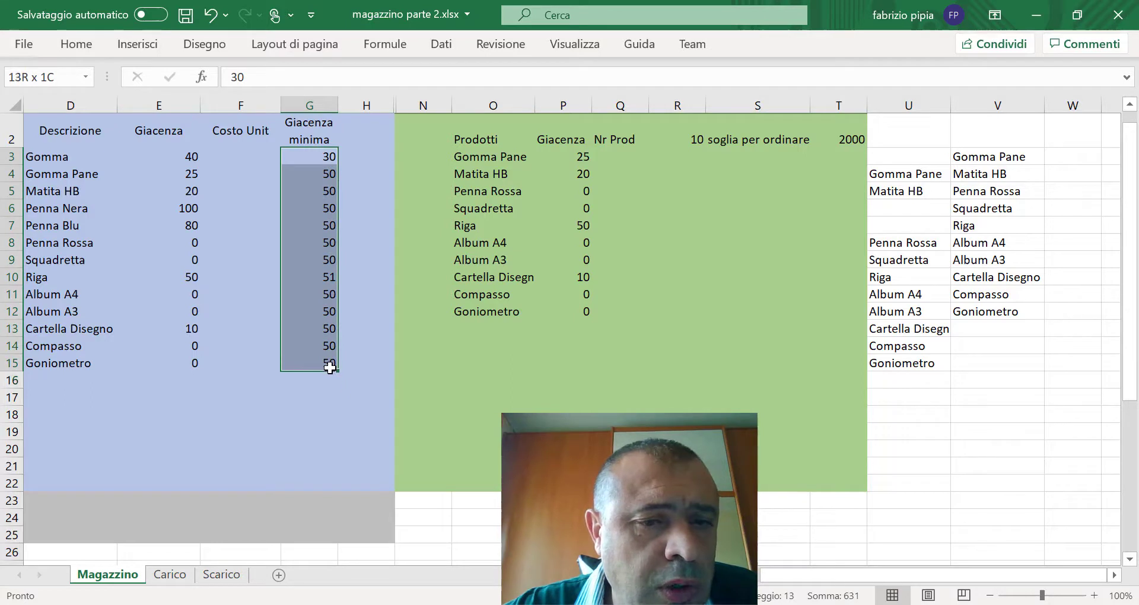
left_click(265, 78)
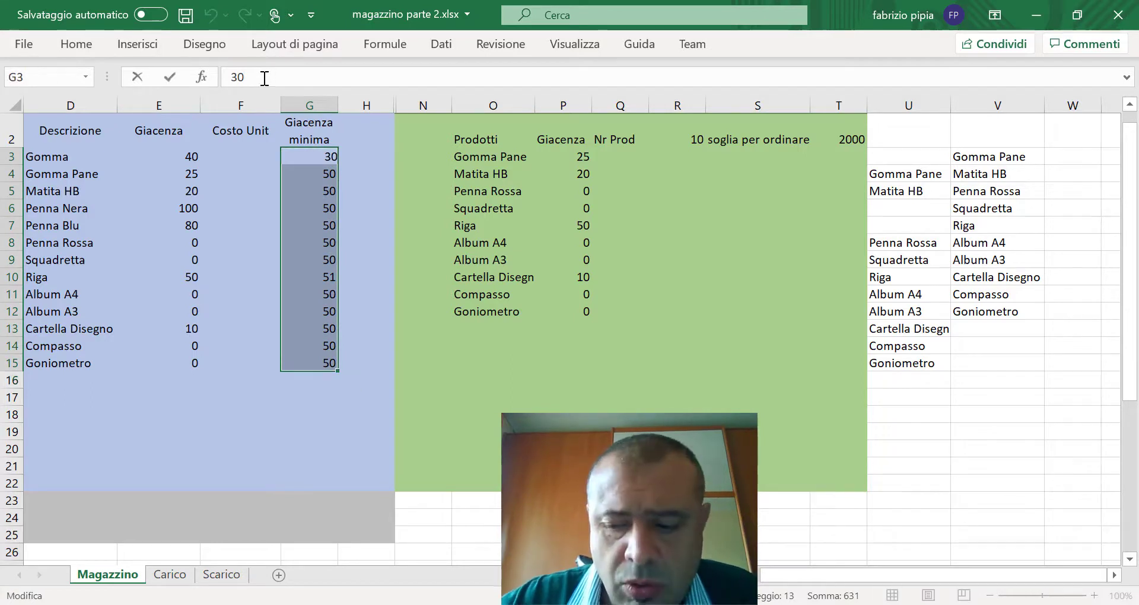
key("BackSpace")
key("BackSpace")
key("ctrl+Return")
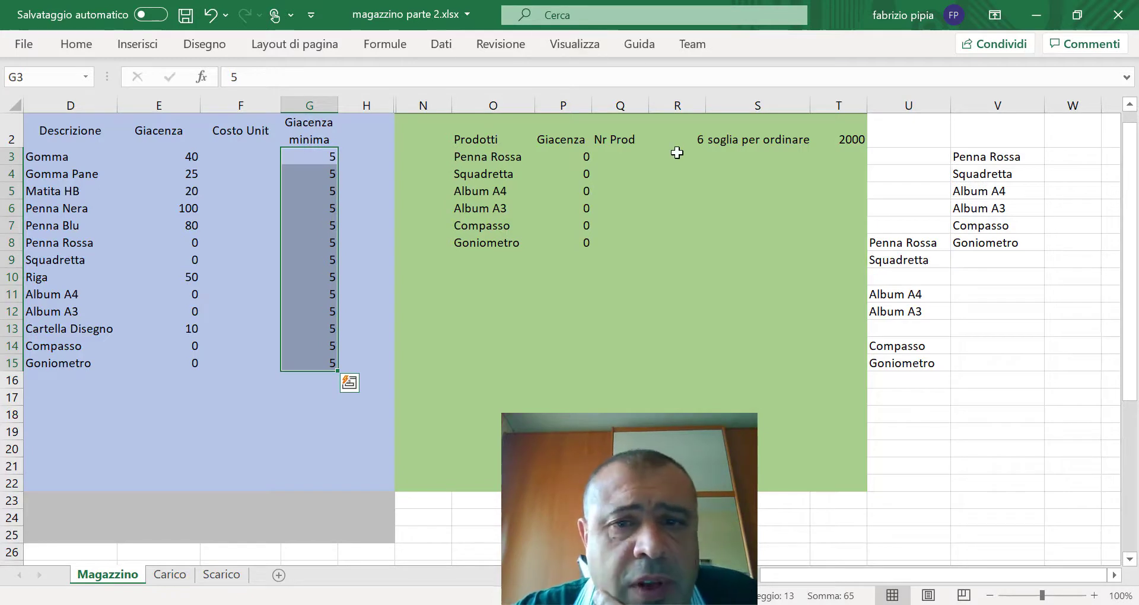
- Review the Giacenza formulas for Penna Rossa, Squadretta, Album A4, Album A3, Compasso and Goniometro
scroll(664, 350, "up", 1)
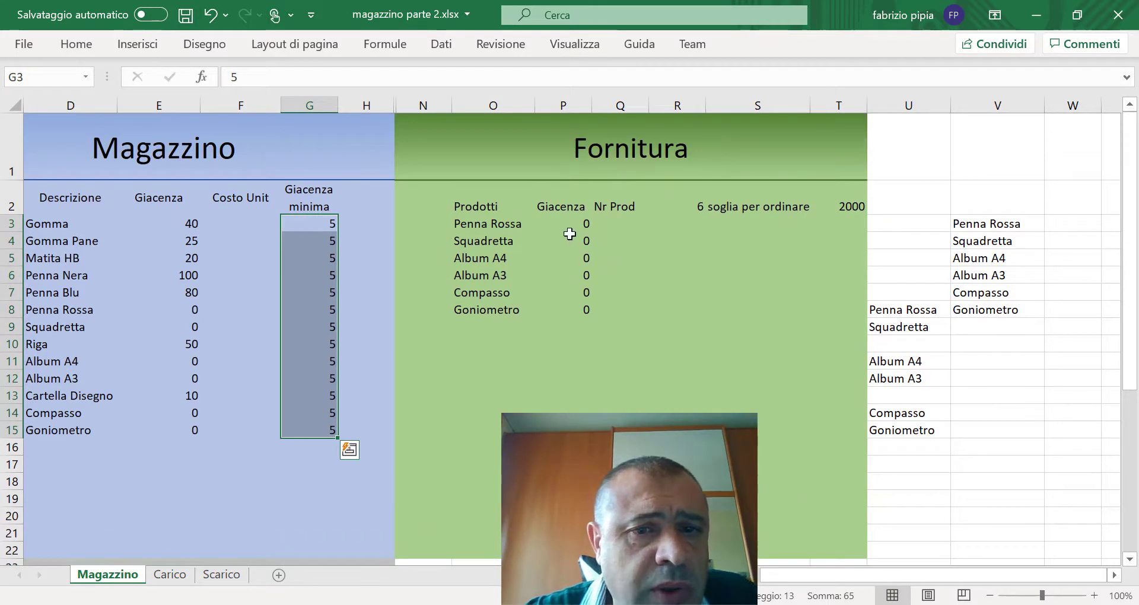
left_click(193, 308)
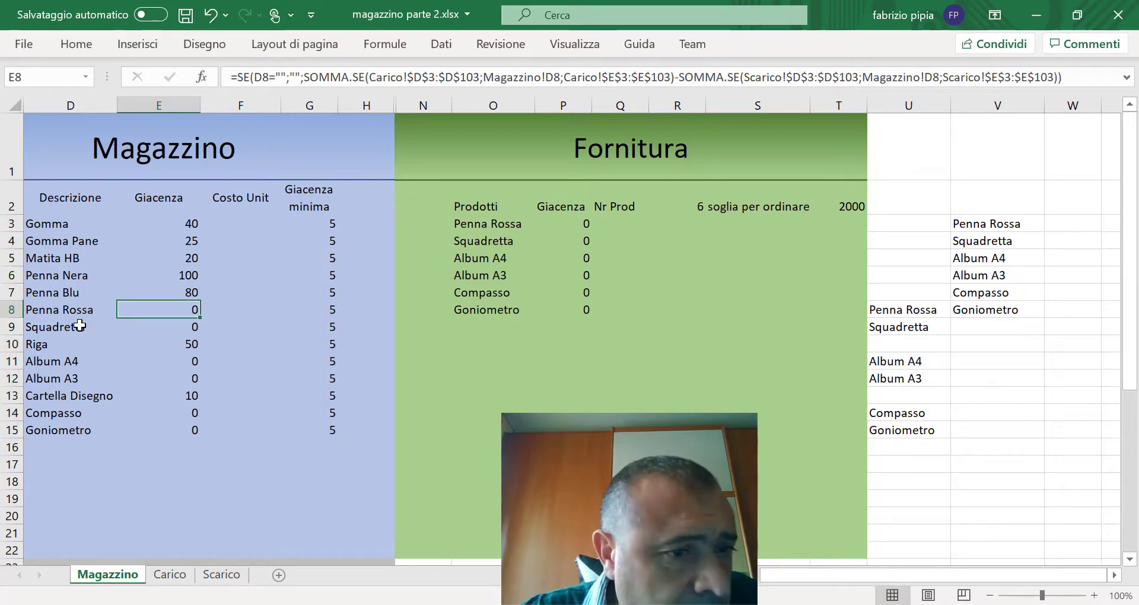
left_click(189, 326)
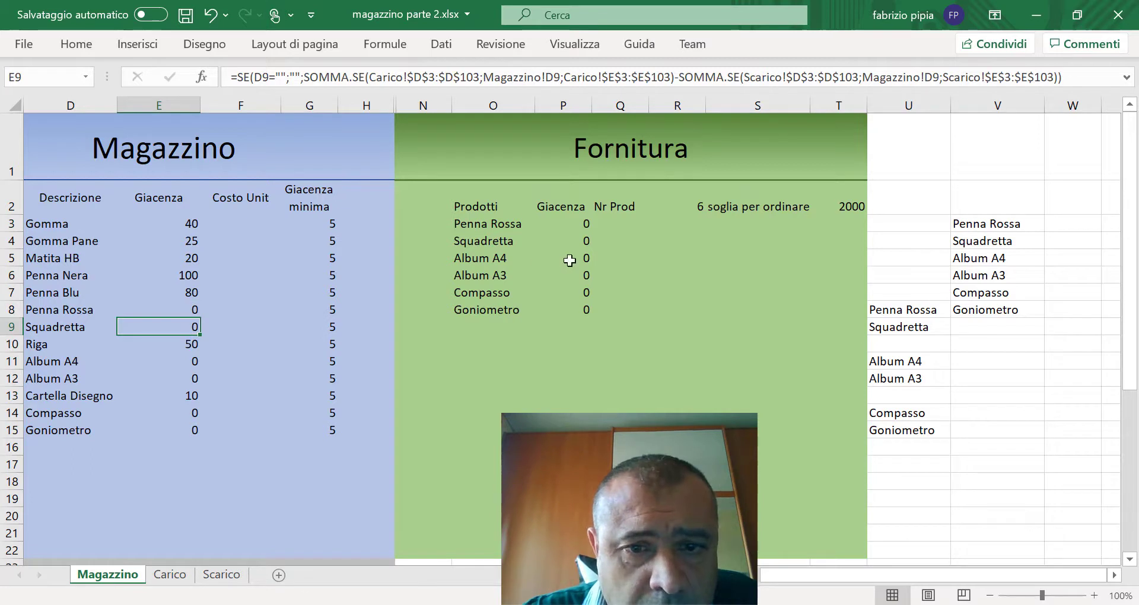
left_click(186, 359)
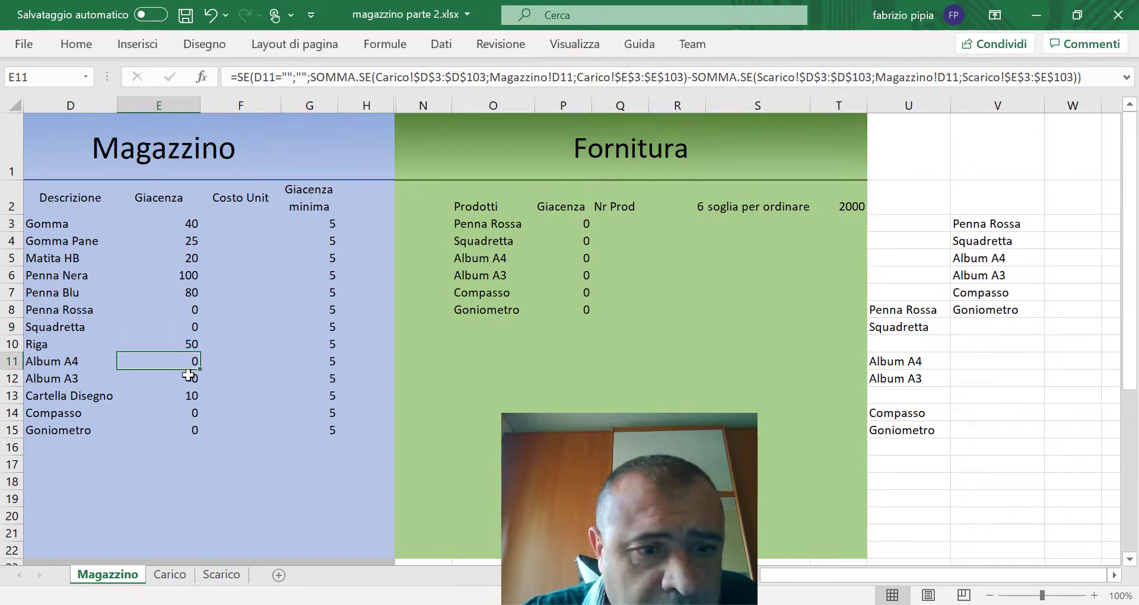
left_click(189, 375)
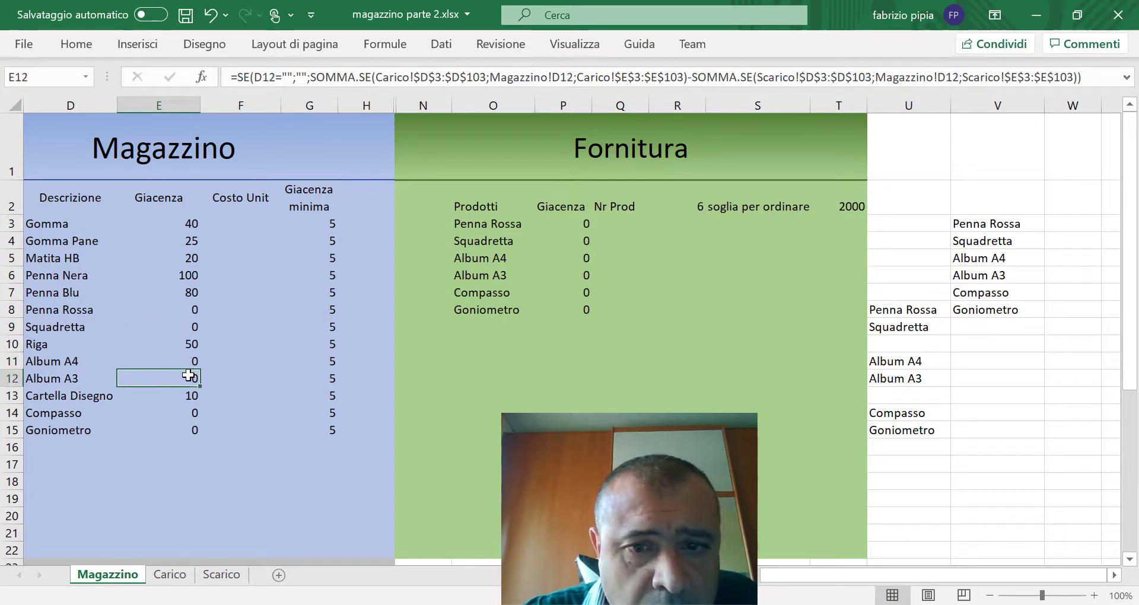
left_click(185, 411)
left_click(194, 432)
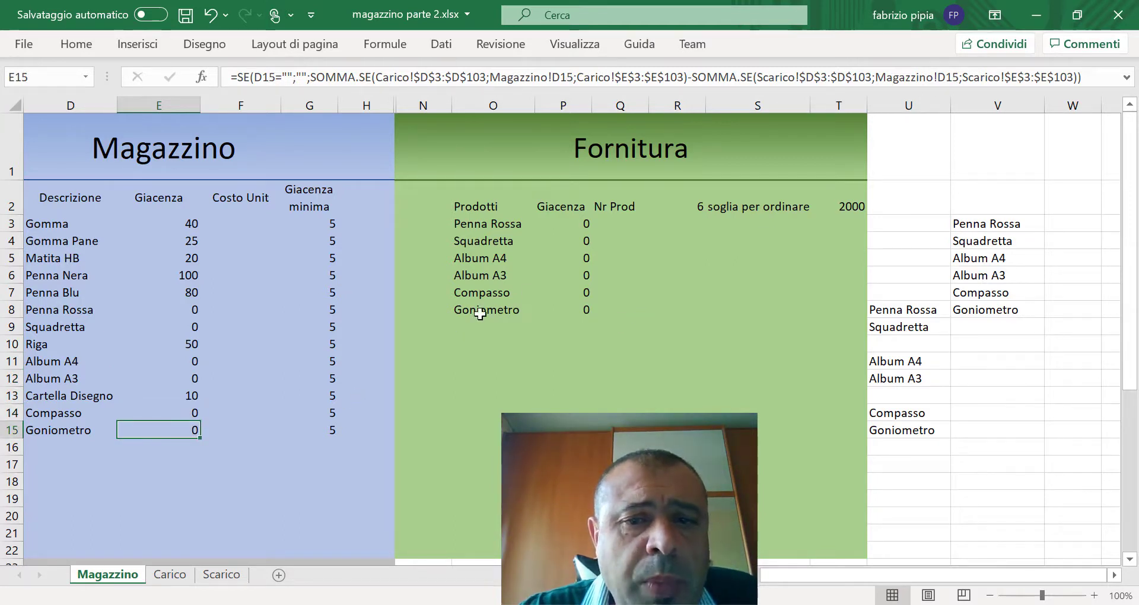
- On the Carico sheet, log 70 Goniometro in row 13, then return to Magazzino
left_click(167, 575)
left_click(262, 379)
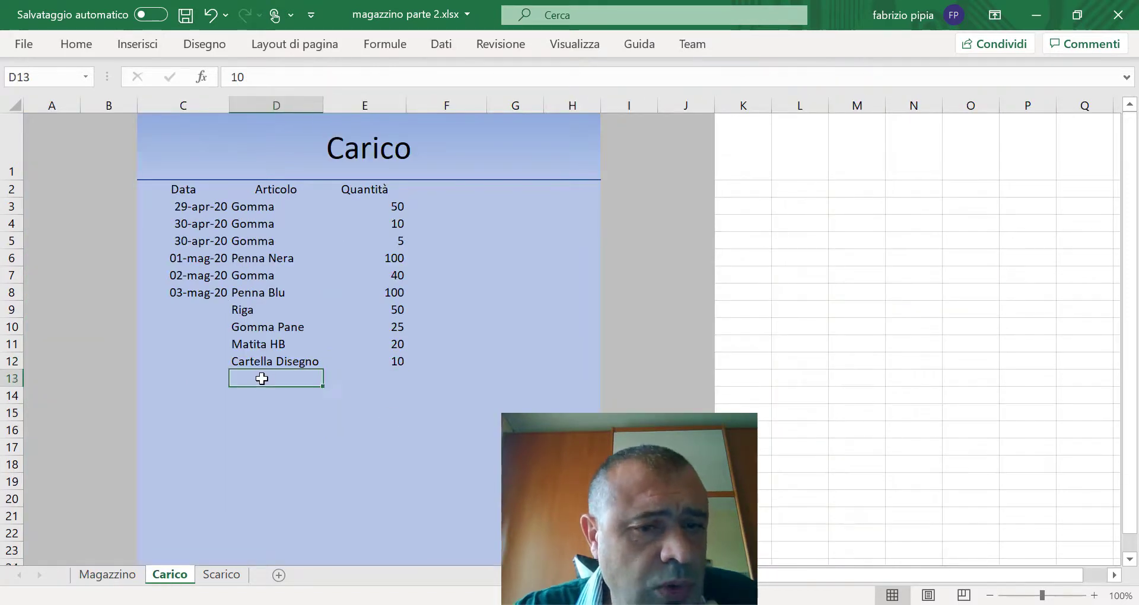
type("goniometri")
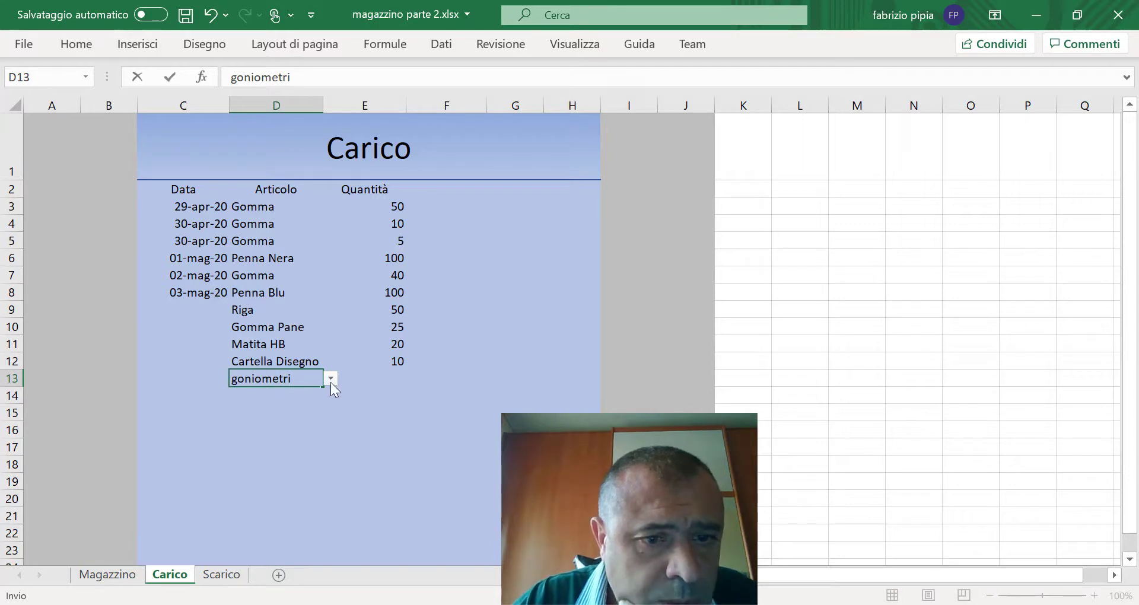
left_click(330, 379)
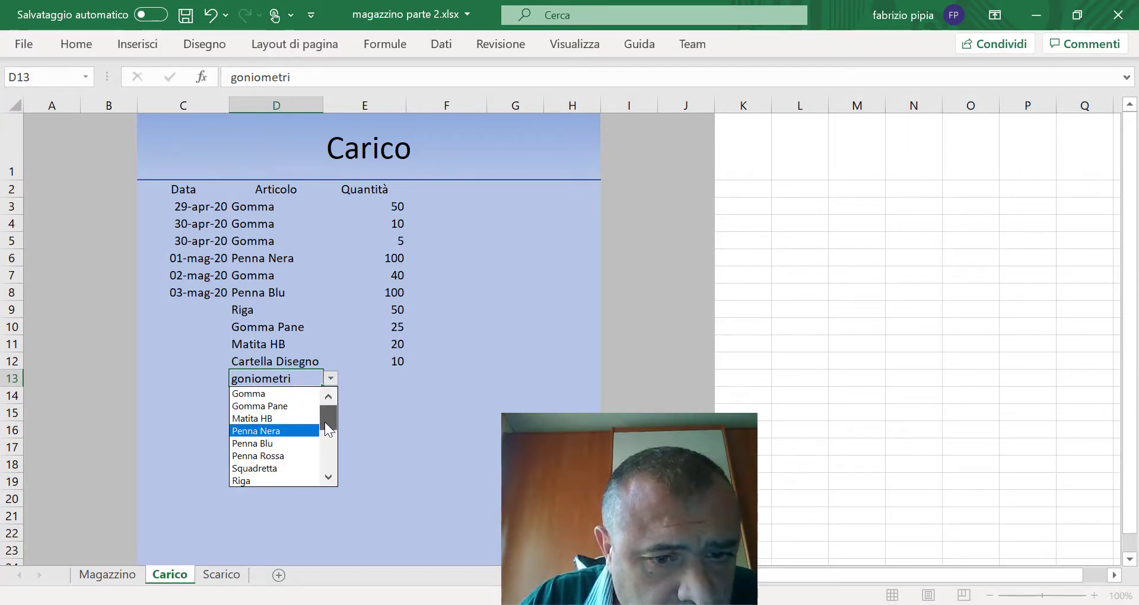
left_click_drag(325, 422, 319, 465)
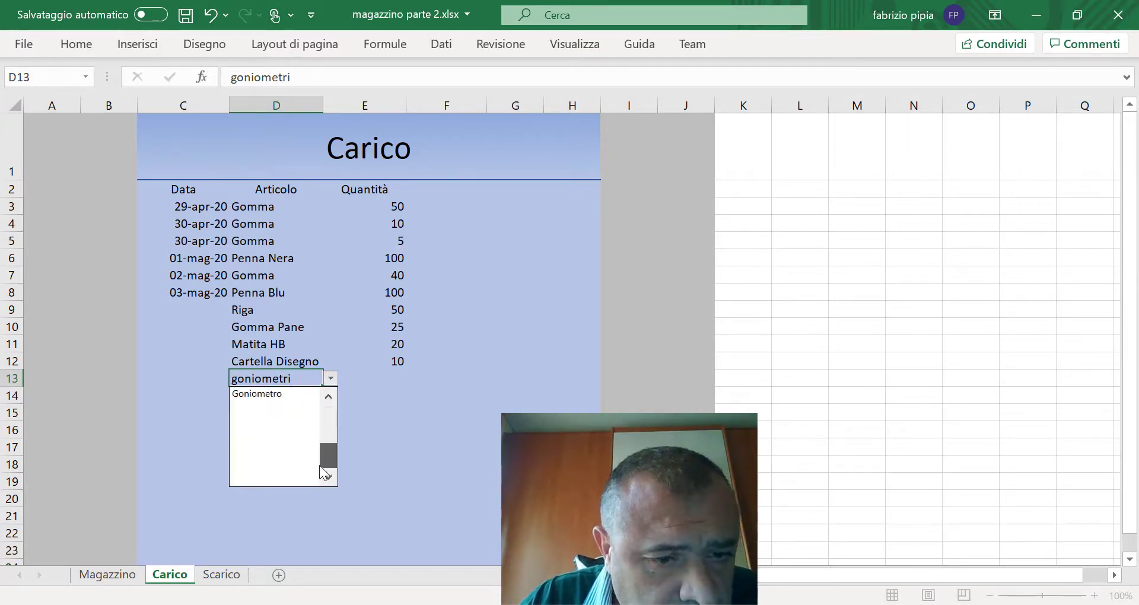
left_click(275, 394)
left_click(396, 379)
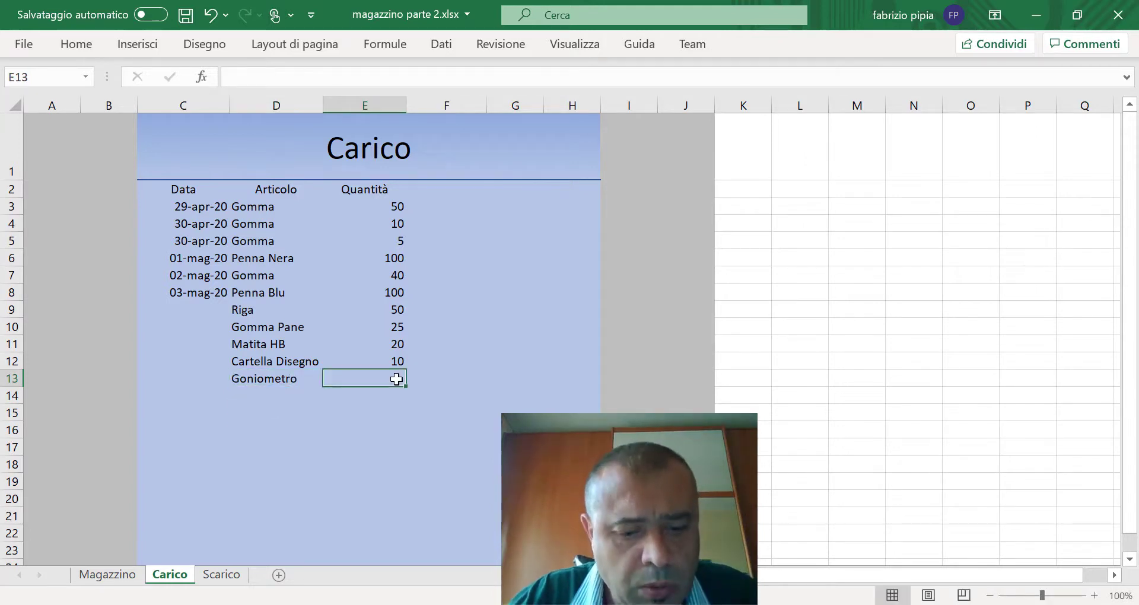
type("70")
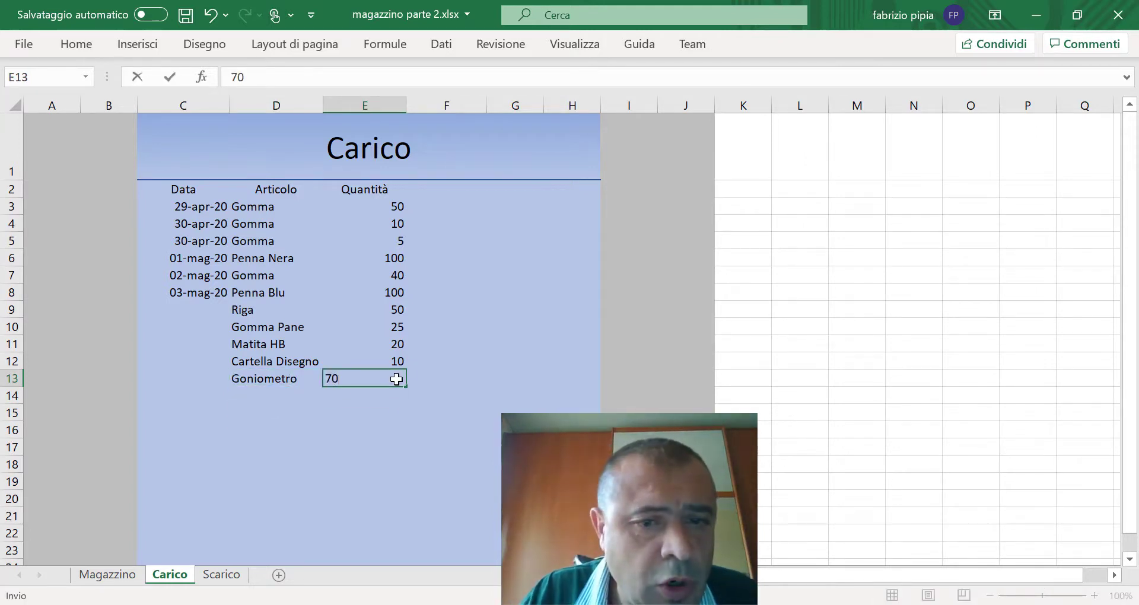
key("Return")
left_click(110, 574)
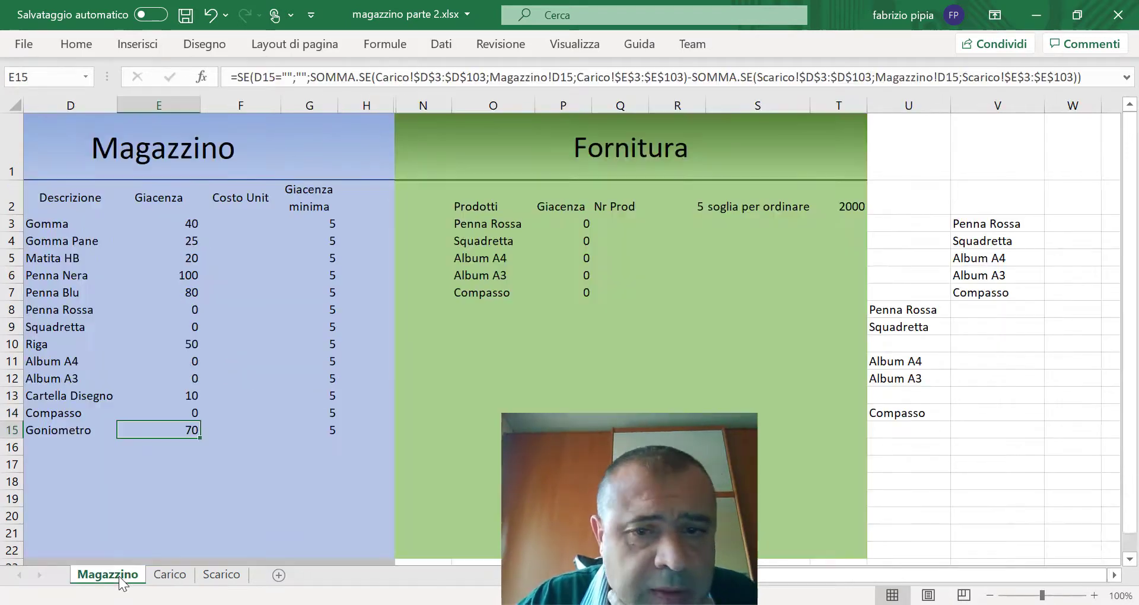
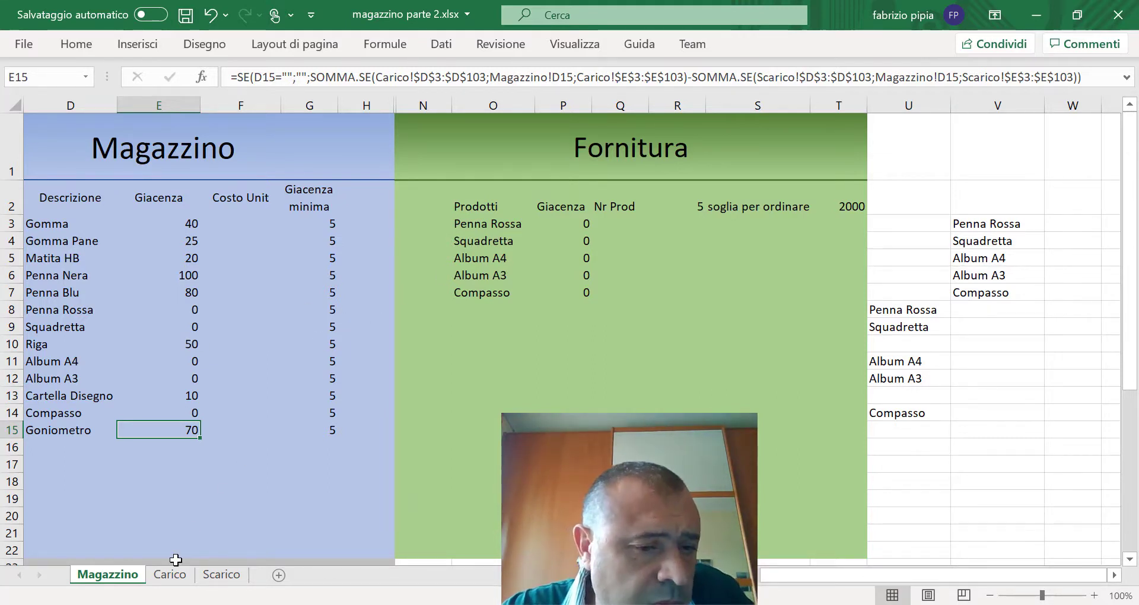
- On the Carico sheet, log a delivery of 10 Squadretta in D14:E14
left_click(169, 576)
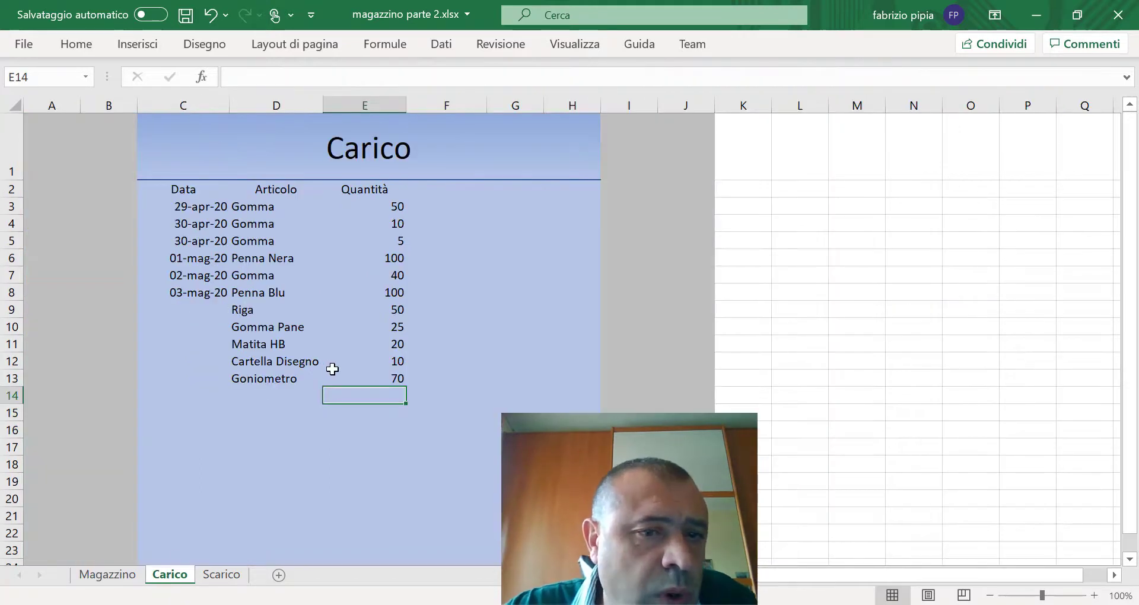
left_click(238, 396)
type("sq")
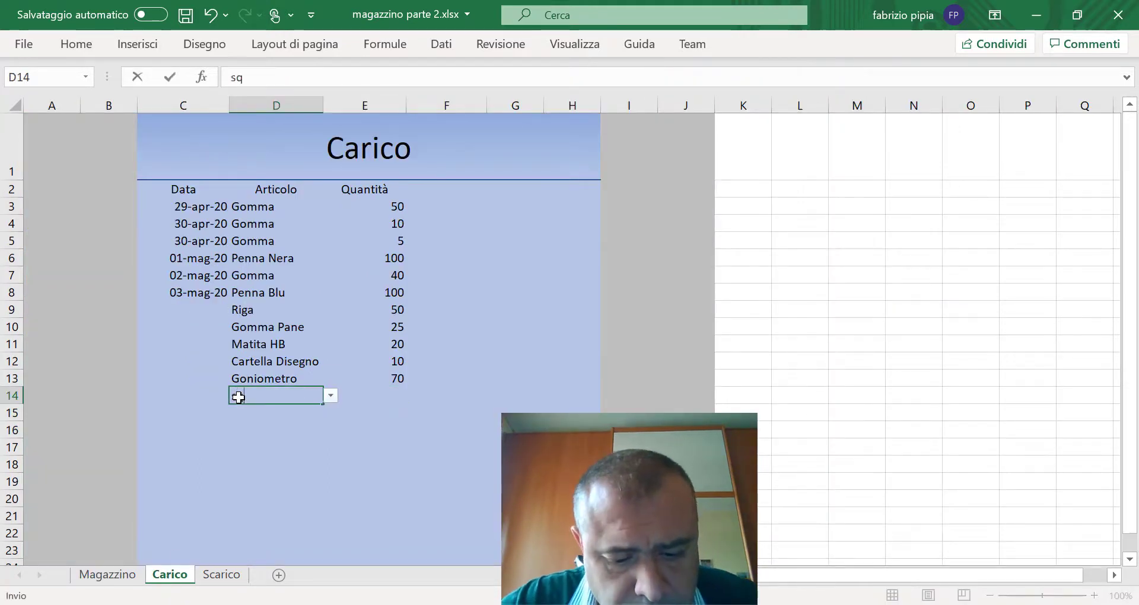
type("uadrette")
key("Tab")
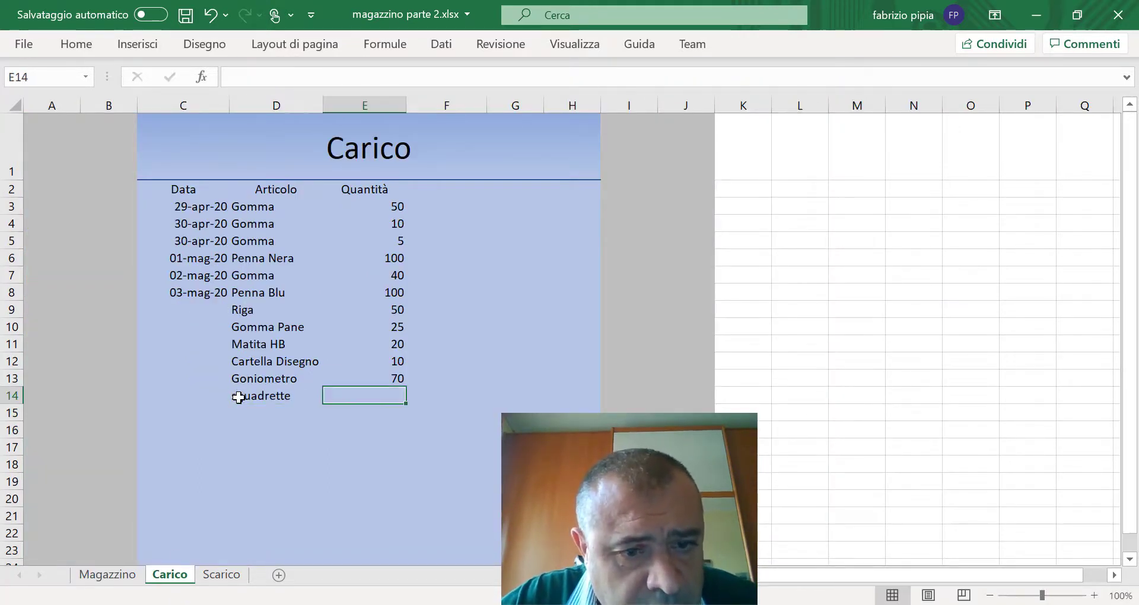
type("10")
key("Return")
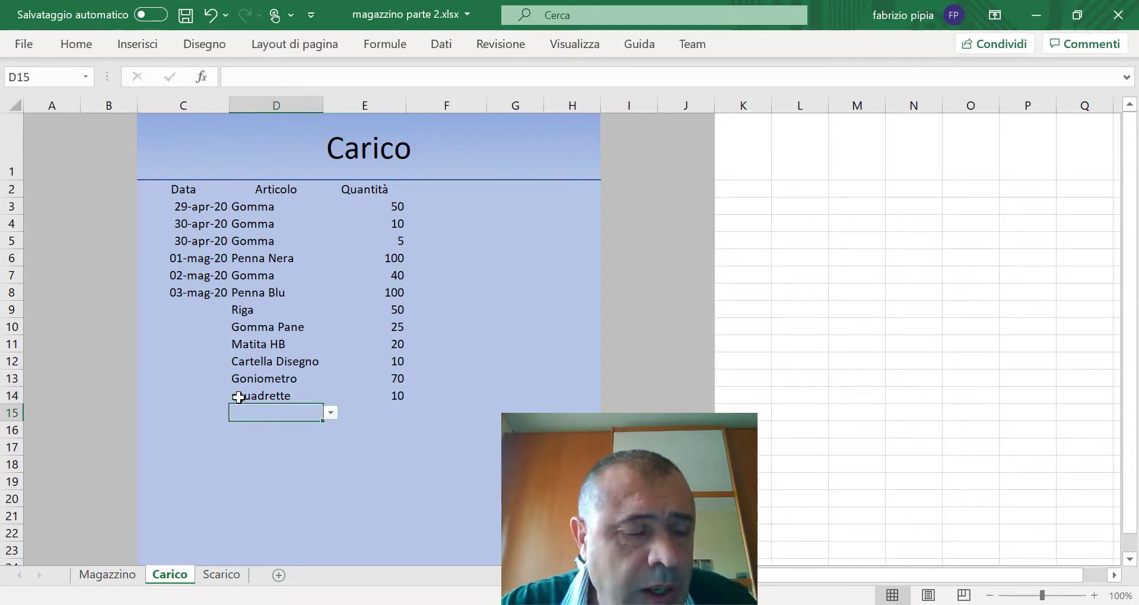
left_click(113, 577)
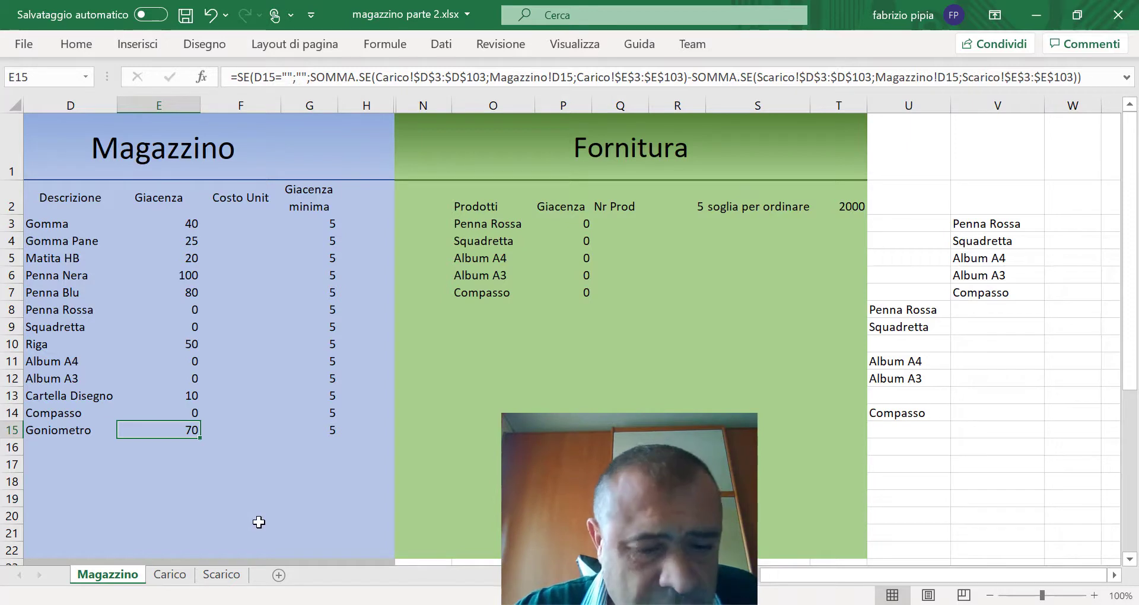
- Correct the D14 item name to 'squadretta' so Squadretta stock reads 10
left_click(169, 575)
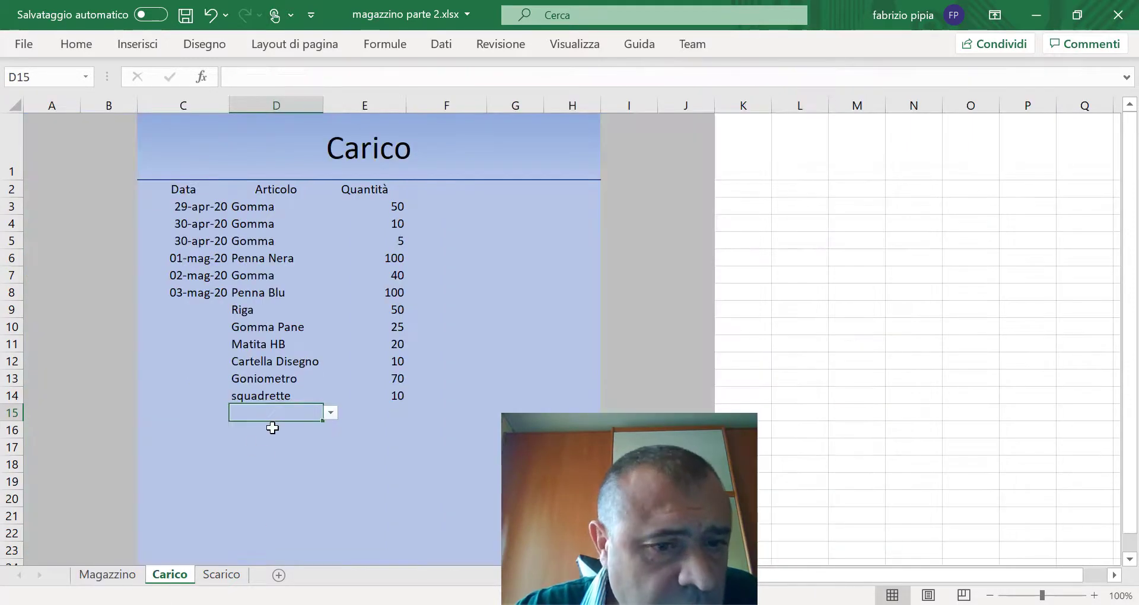
left_click(279, 395)
double_click(293, 395)
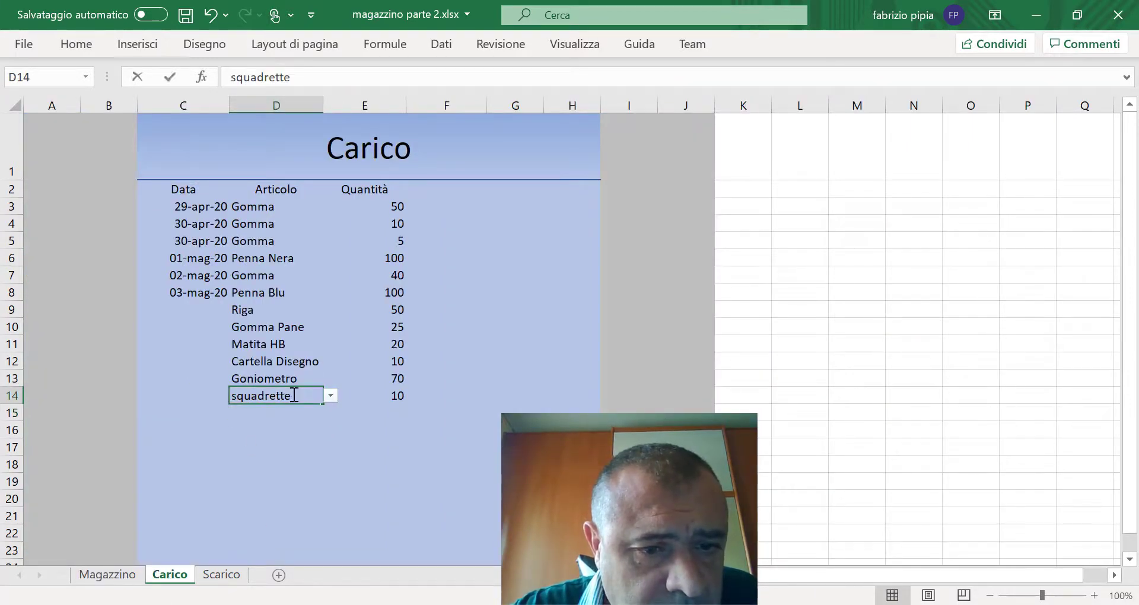
key("BackSpace")
type("a")
key("Return")
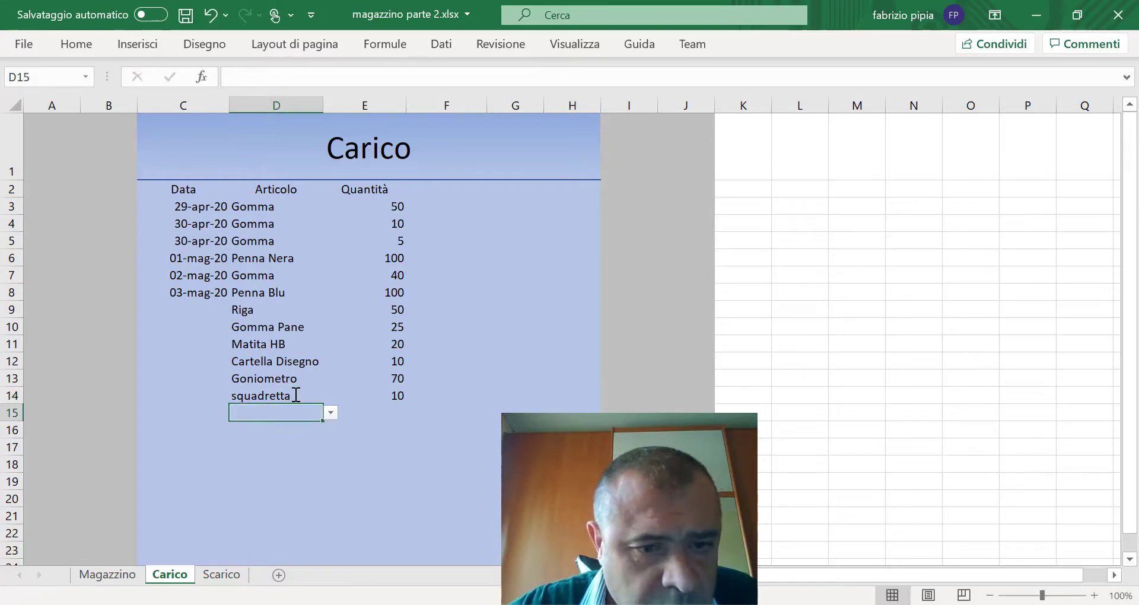
left_click(95, 587)
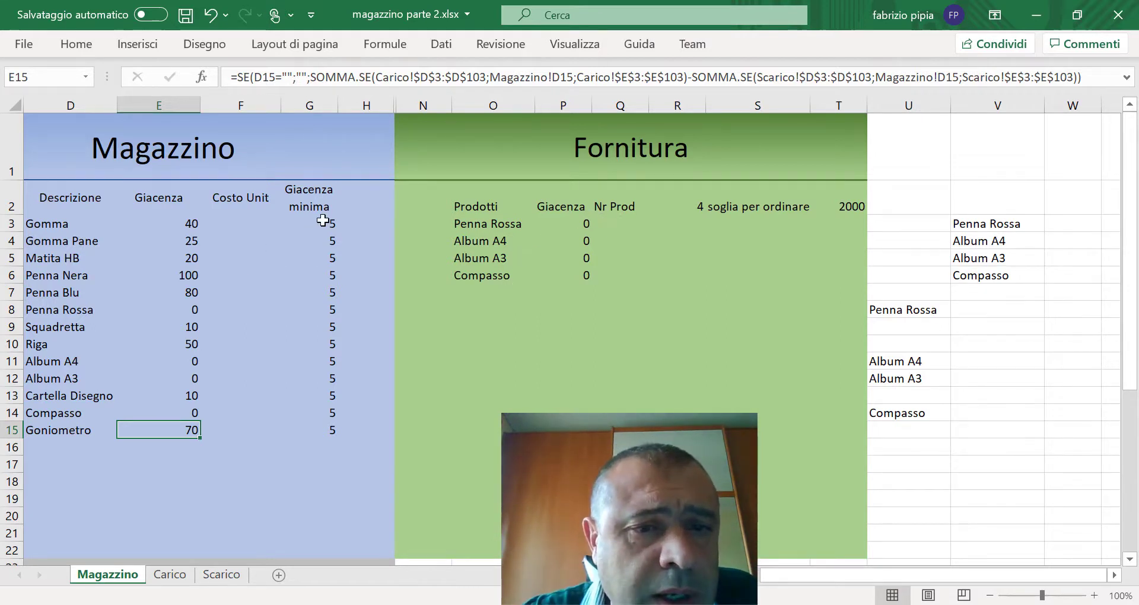
- Set every minimum stock value in G3:G15 to 40
left_click_drag(322, 221, 314, 430)
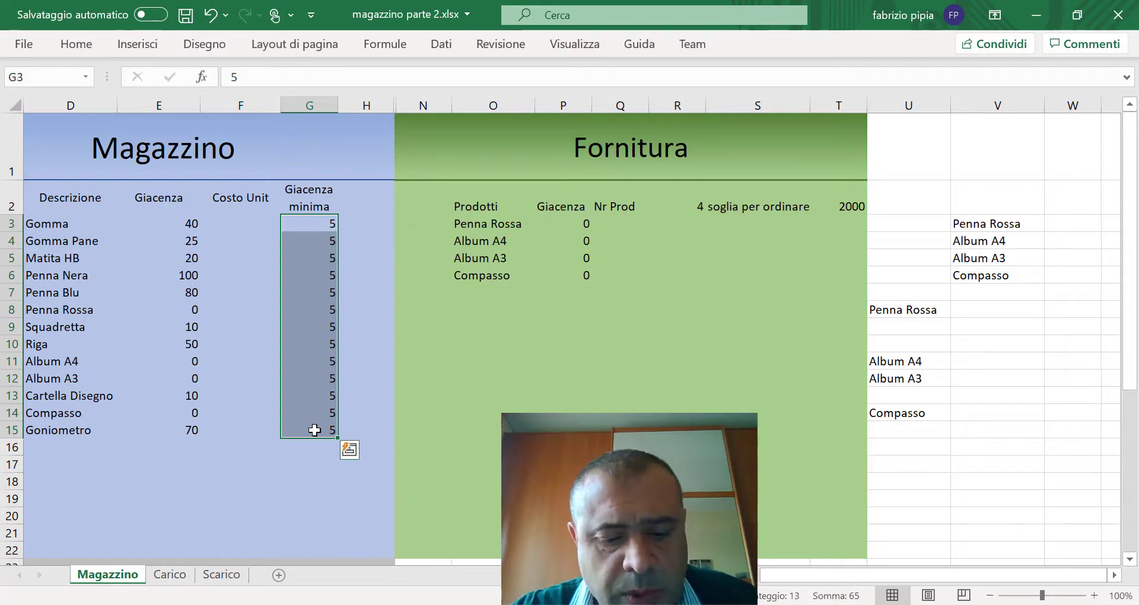
type("40")
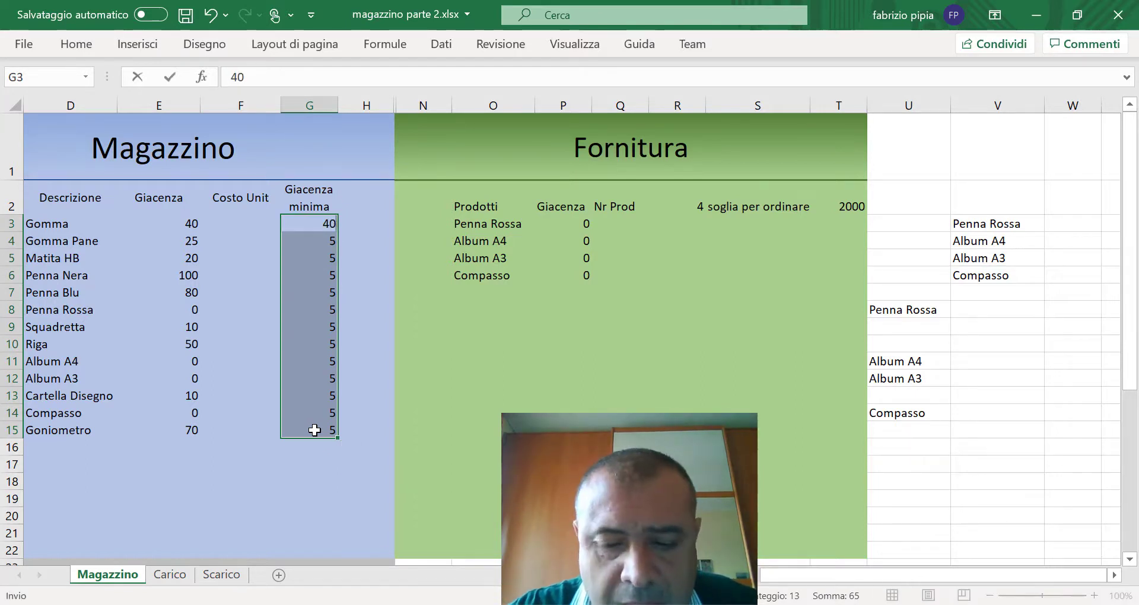
key("ctrl+Return")
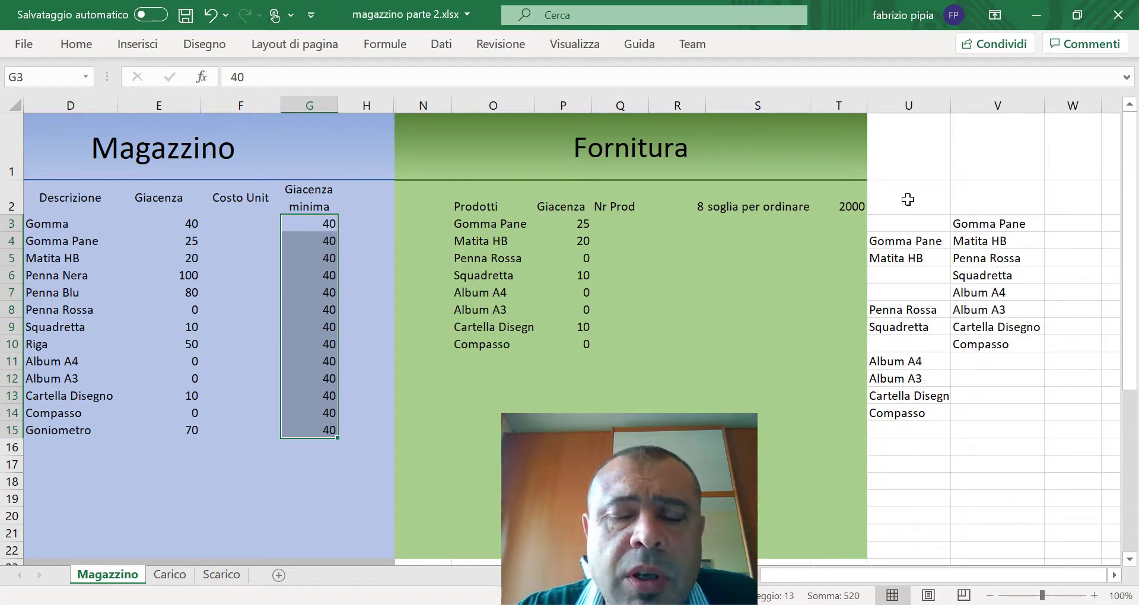
- Clear the helper product list in column V, keeping column U's list
mouse_move(908, 199)
left_mouse_down()
mouse_move(1004, 376)
mouse_move(1010, 432)
left_mouse_up()
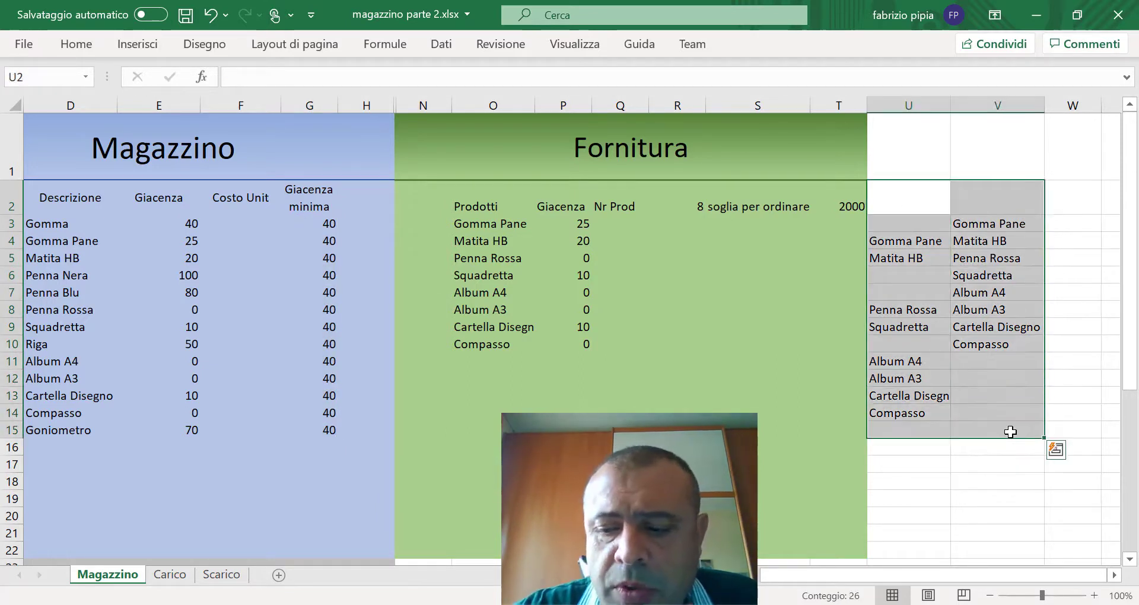
key("Delete")
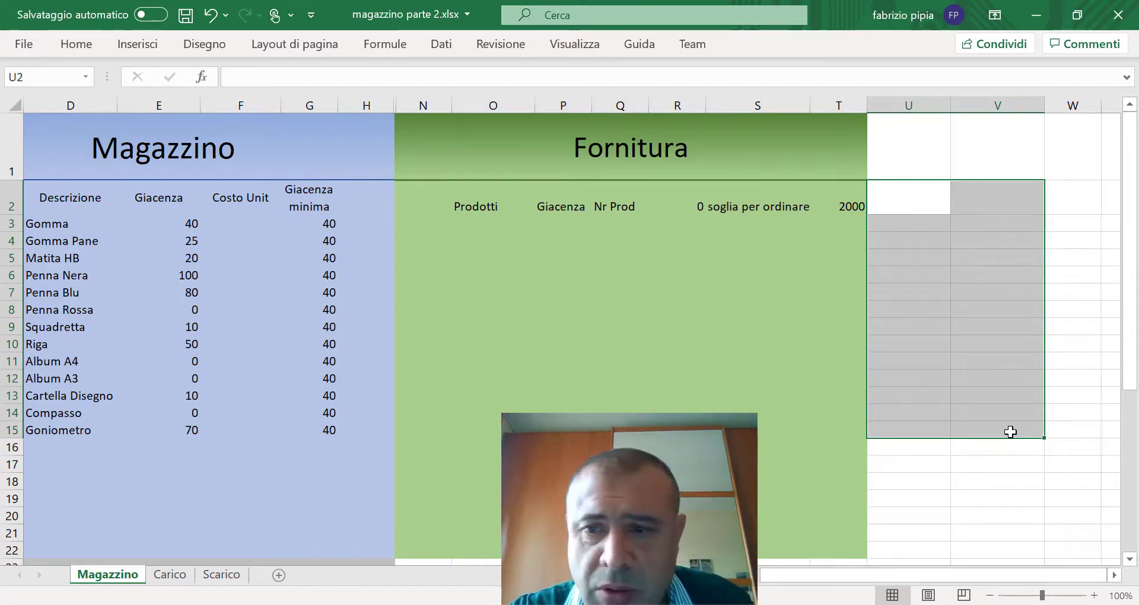
key("ctrl+z")
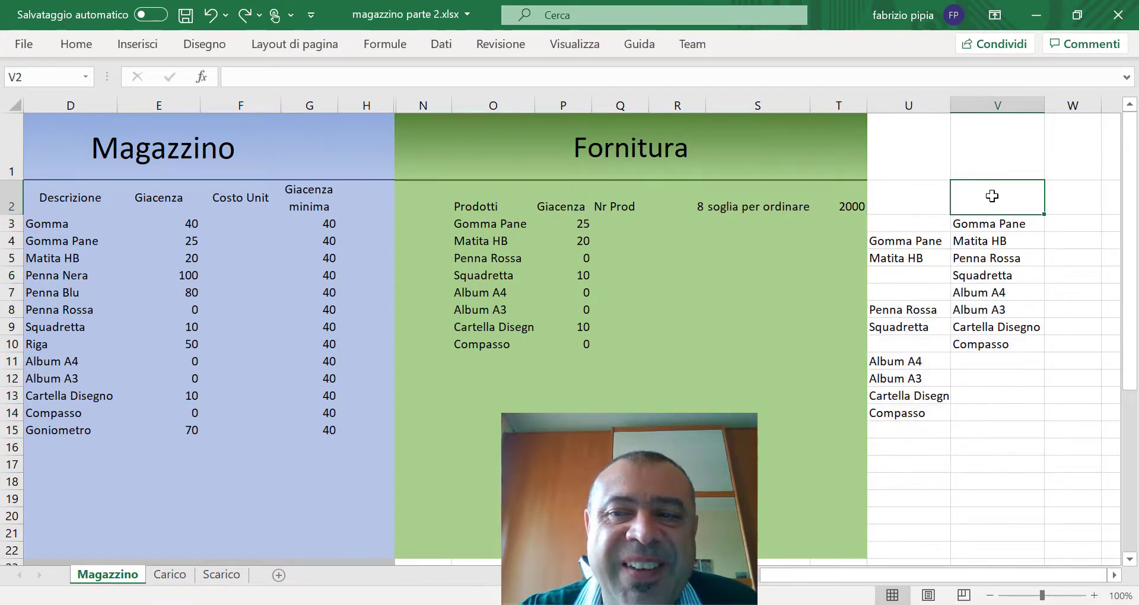
left_click_drag(992, 196, 990, 412)
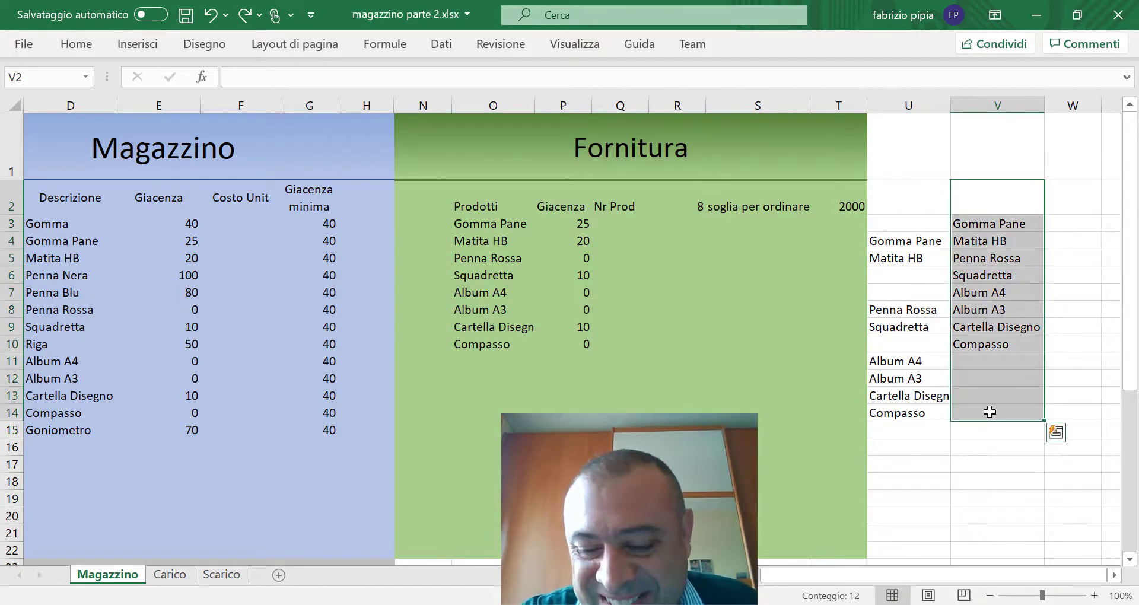
key("Delete")
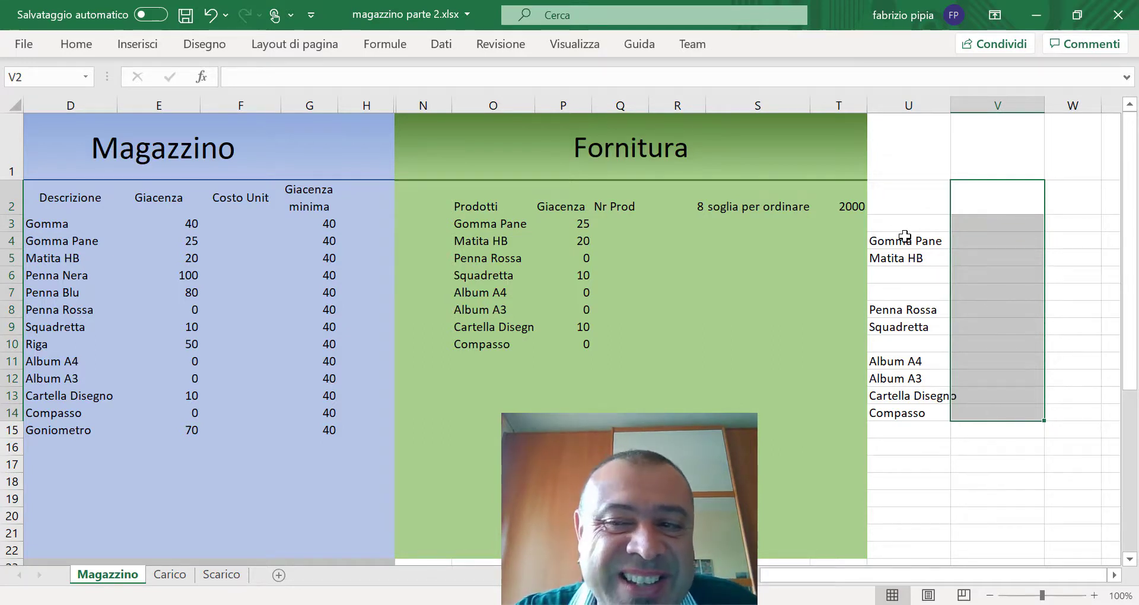
mouse_move(902, 243)
left_mouse_down()
mouse_move(914, 435)
mouse_move(948, 581)
left_mouse_up()
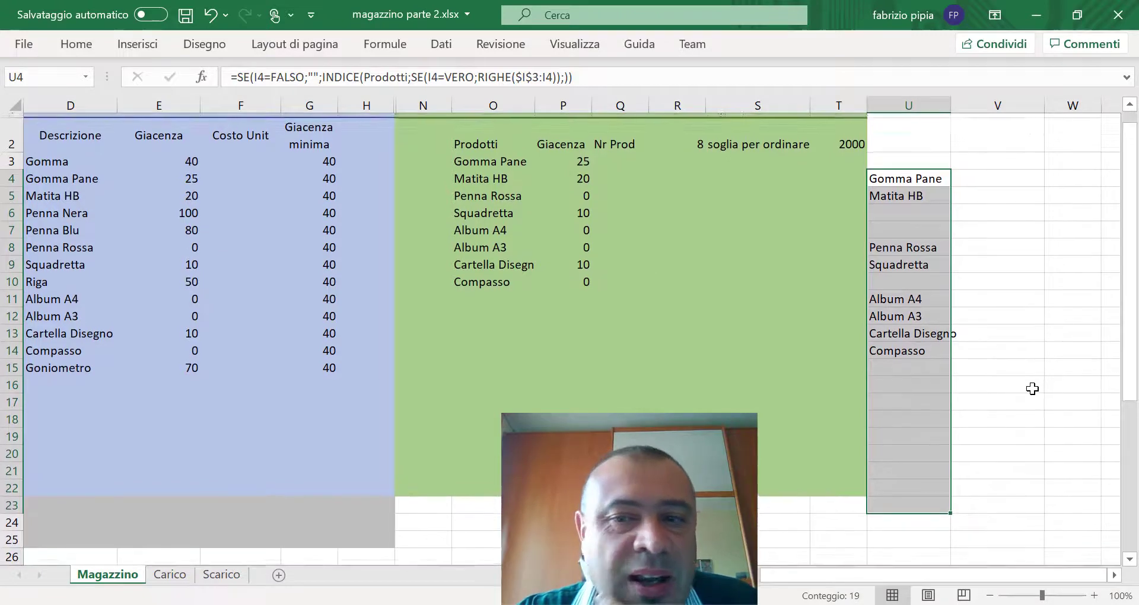
scroll(1032, 389, "up", 1)
scroll(1032, 389, "down", 1)
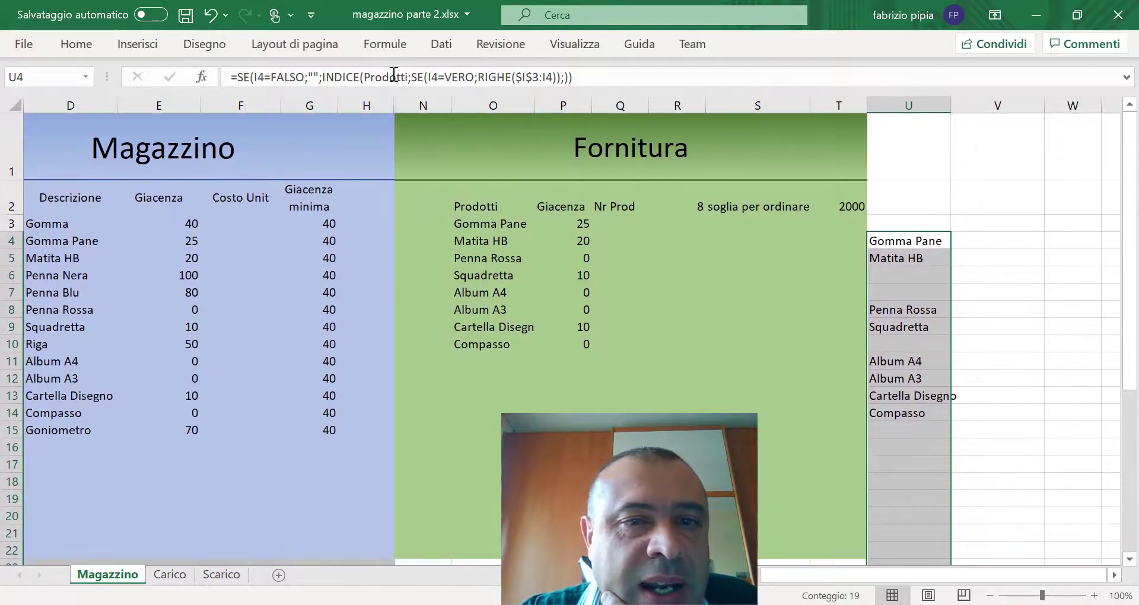
- Unhide the hidden columns I through N between Magazzino and Fornitura
left_click_drag(368, 101, 418, 101)
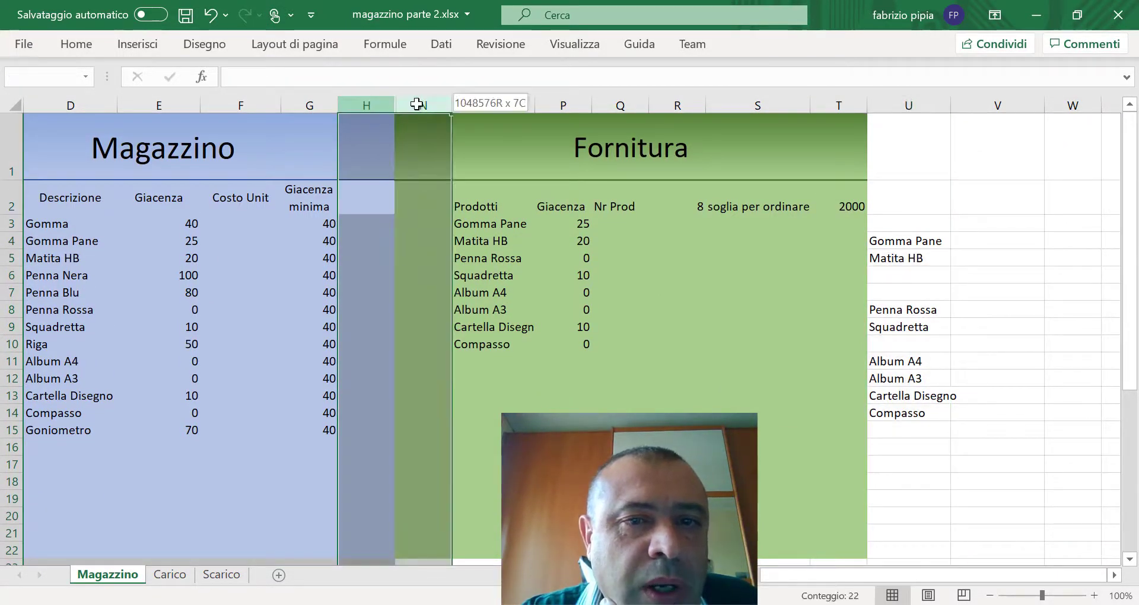
right_click(417, 101)
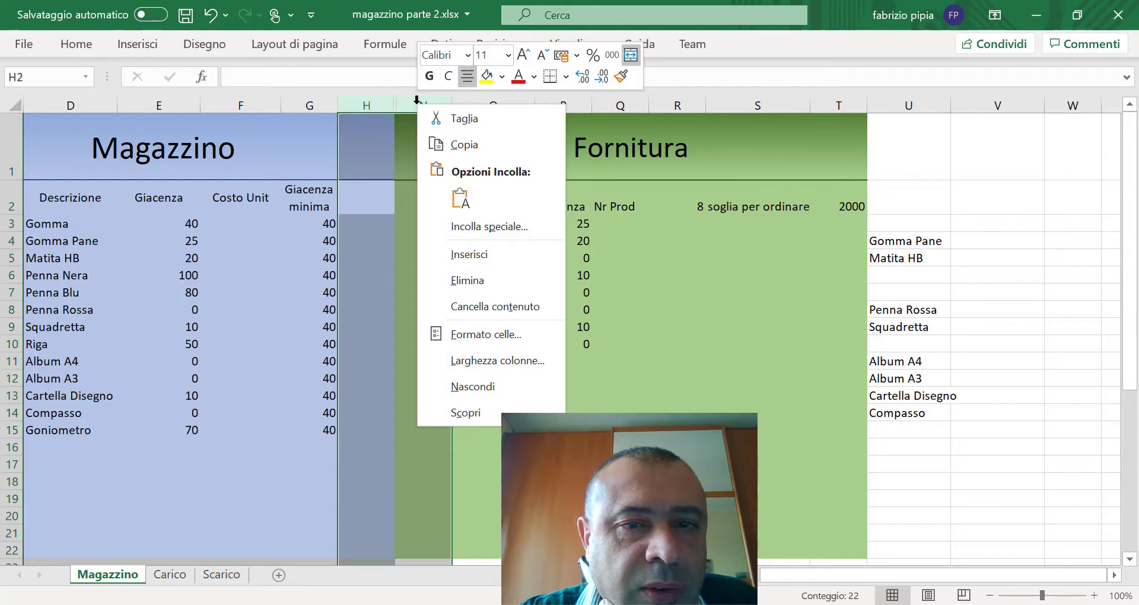
left_click(473, 412)
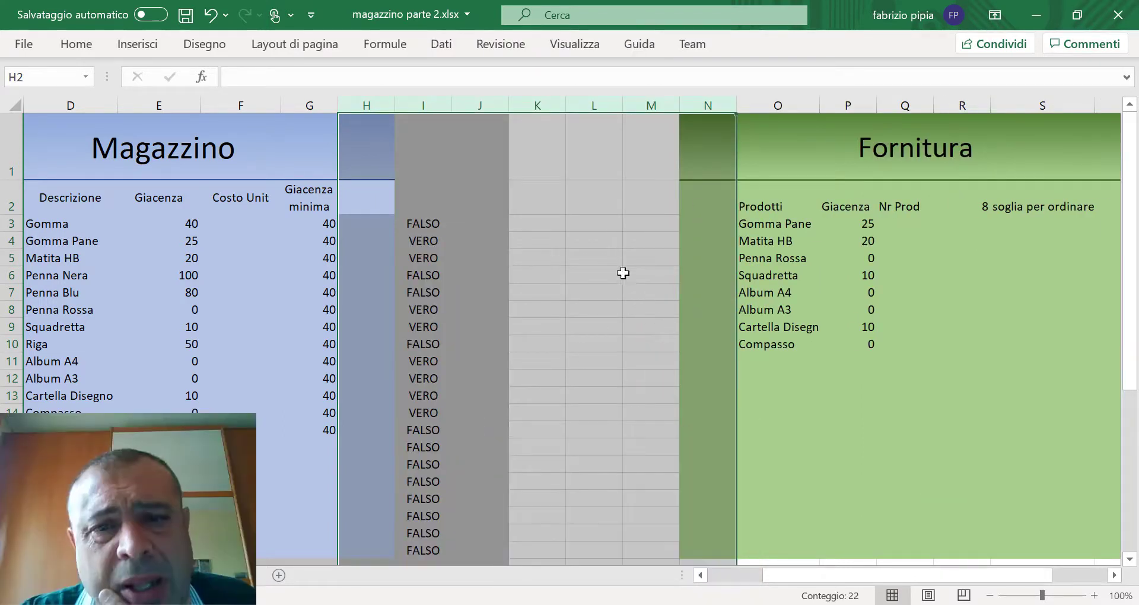
left_click(623, 272)
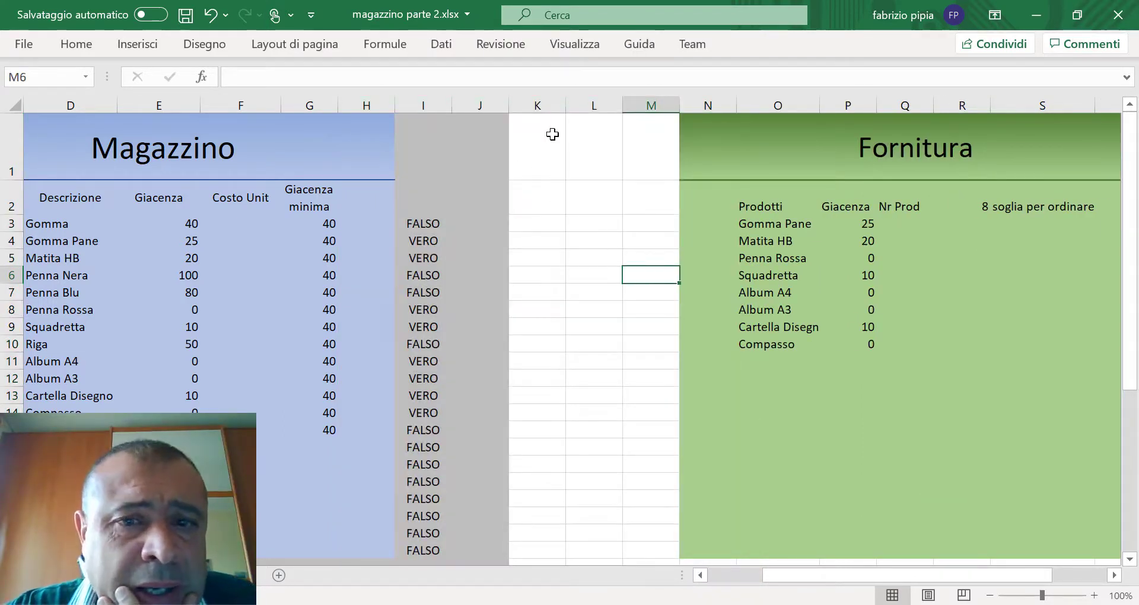
- Make the TRUE/FALSE results in I3:I22 grey
left_click_drag(430, 222, 423, 550)
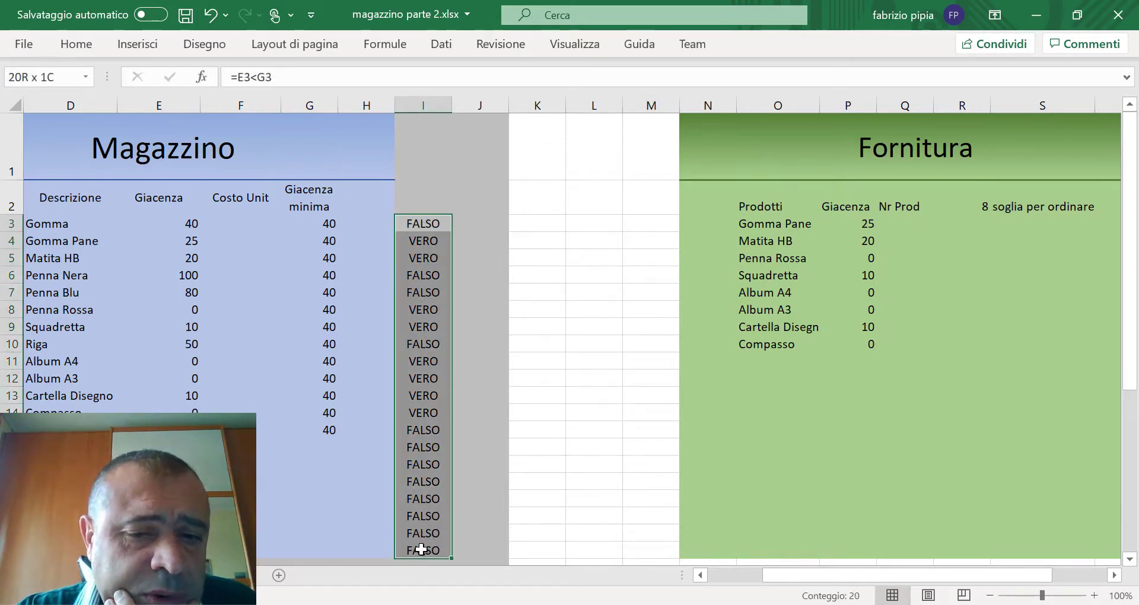
left_click(74, 42)
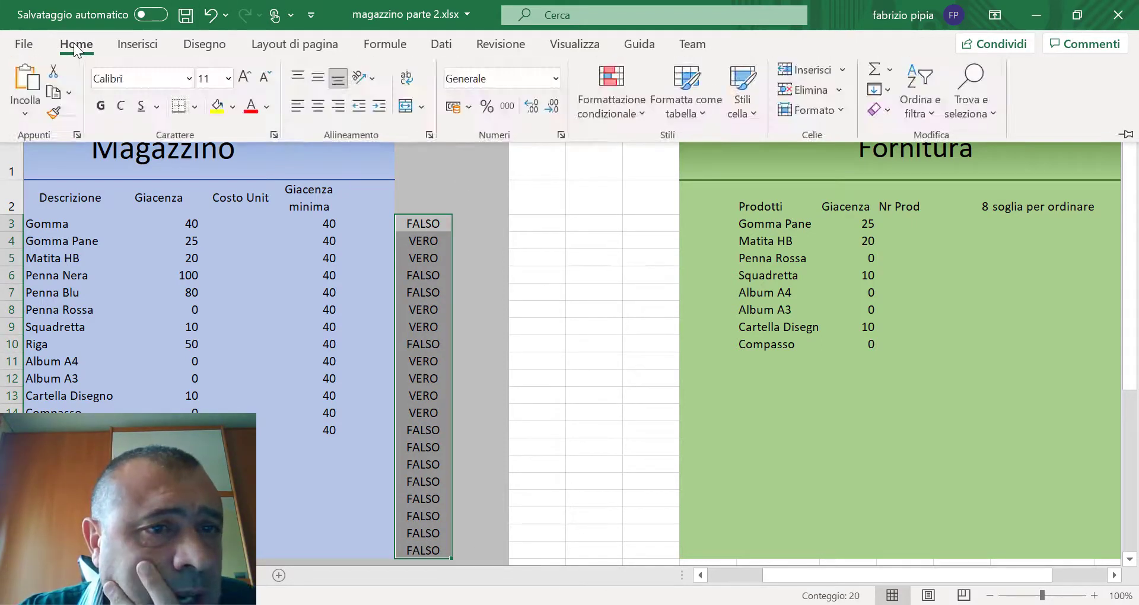
left_click(268, 109)
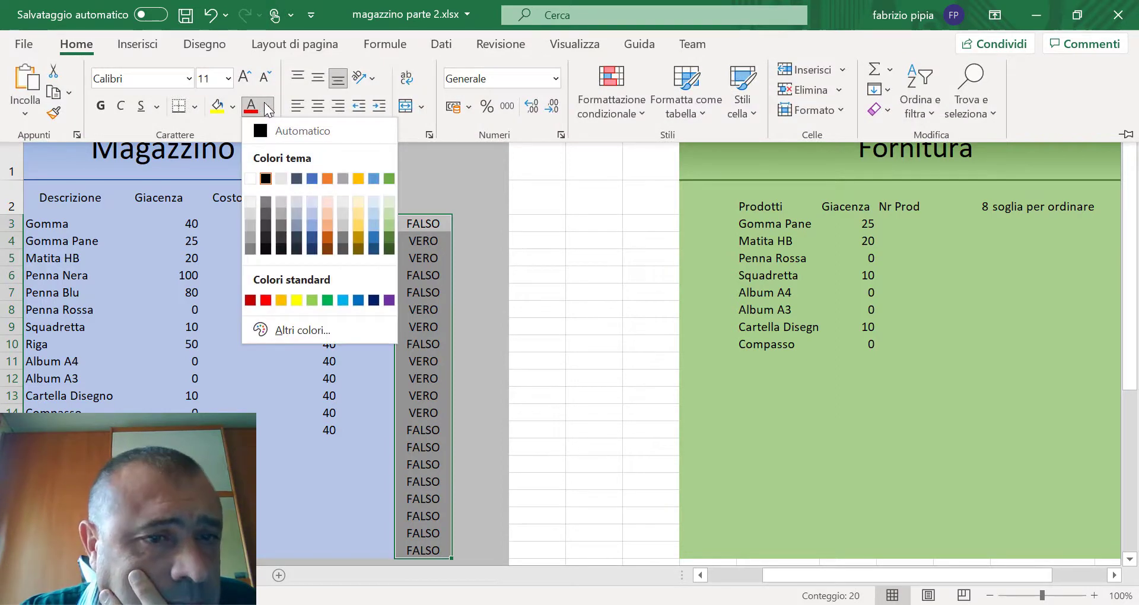
left_click(250, 226)
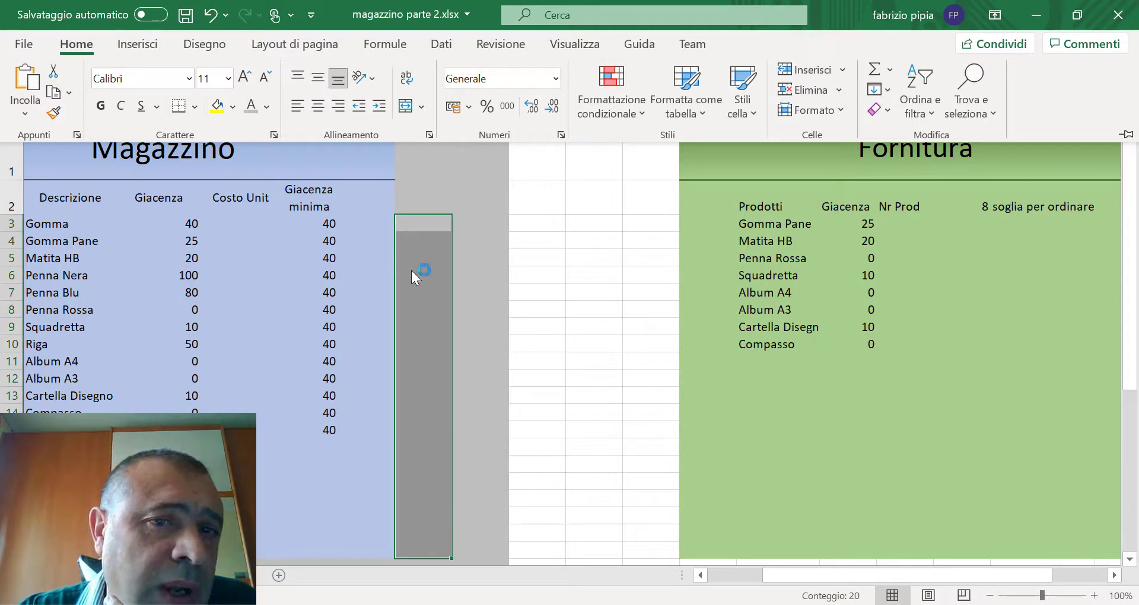
left_click(422, 325)
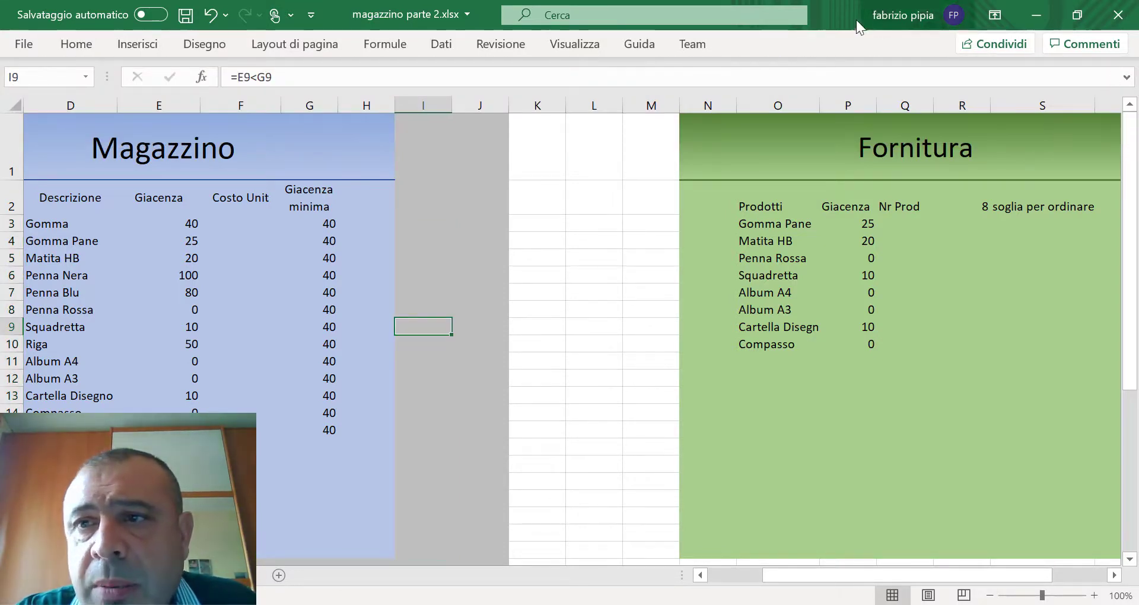
- Pin the Formule ribbon and copy J1's grey formatting onto columns L:M
left_click(368, 47)
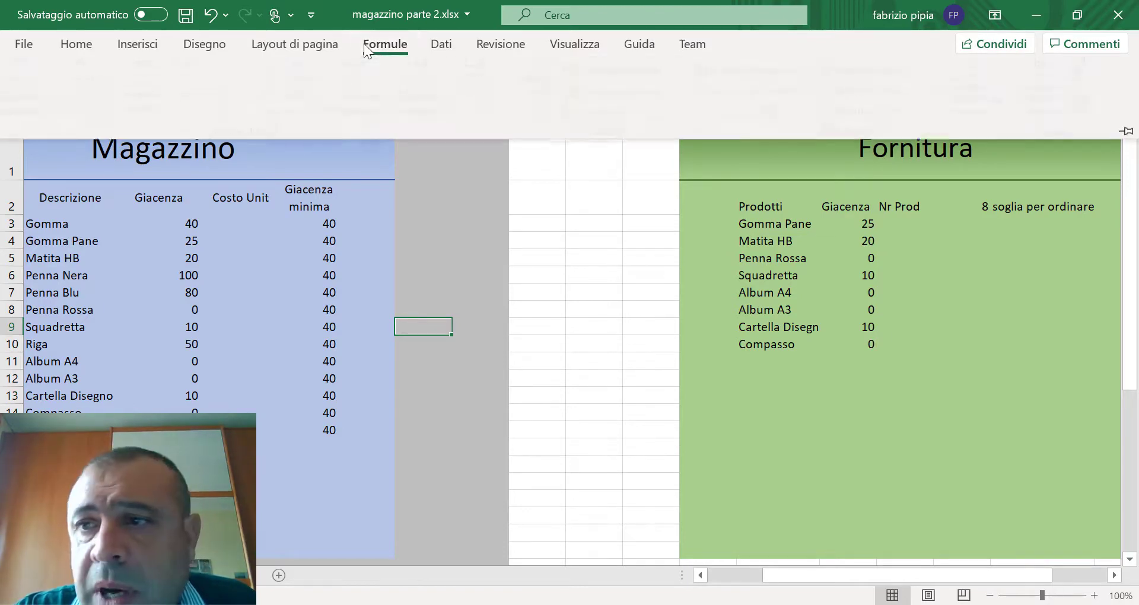
left_click(1128, 135)
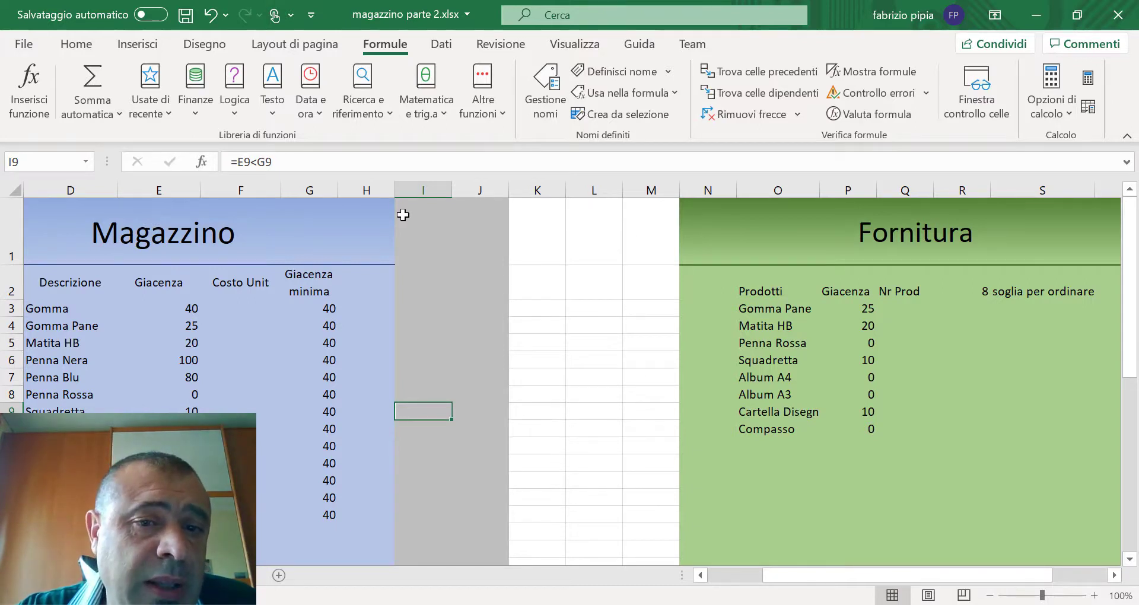
left_click(487, 213)
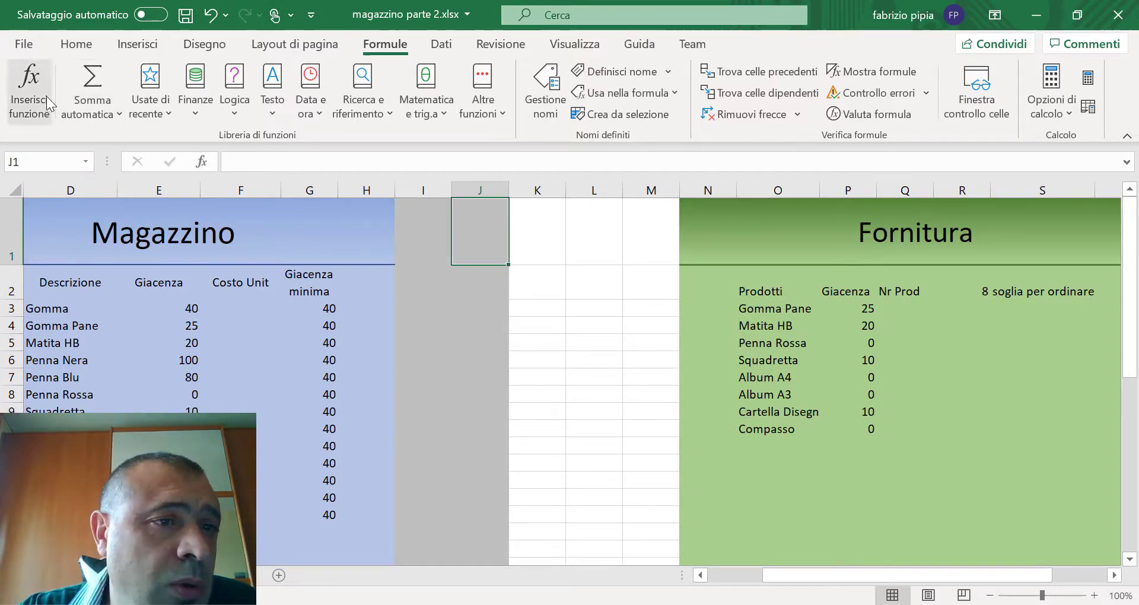
left_click(76, 44)
left_click(53, 112)
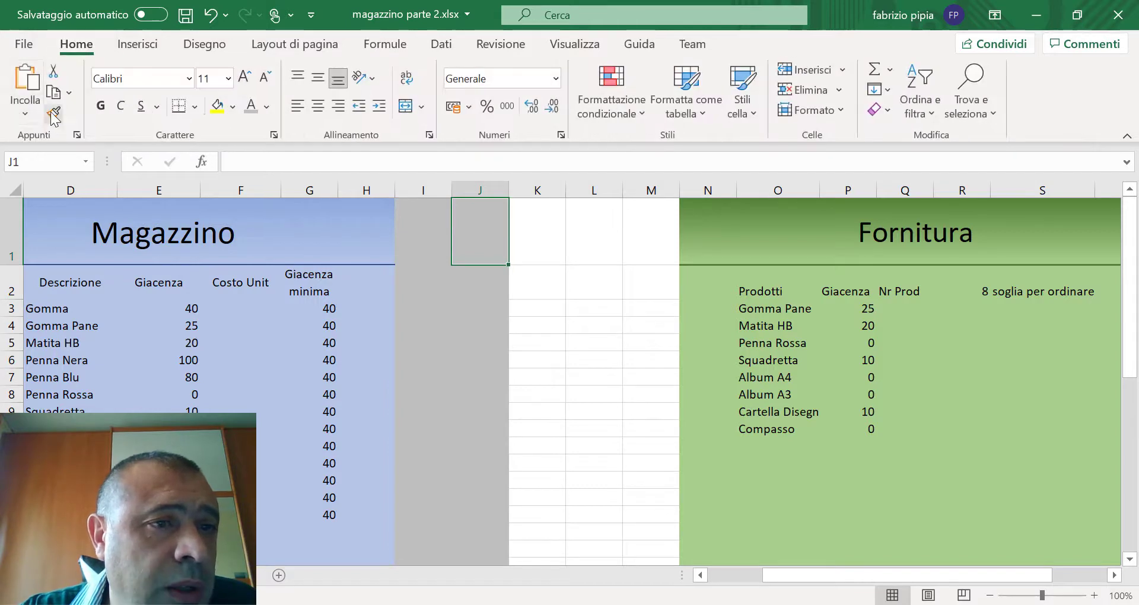
left_click(577, 224)
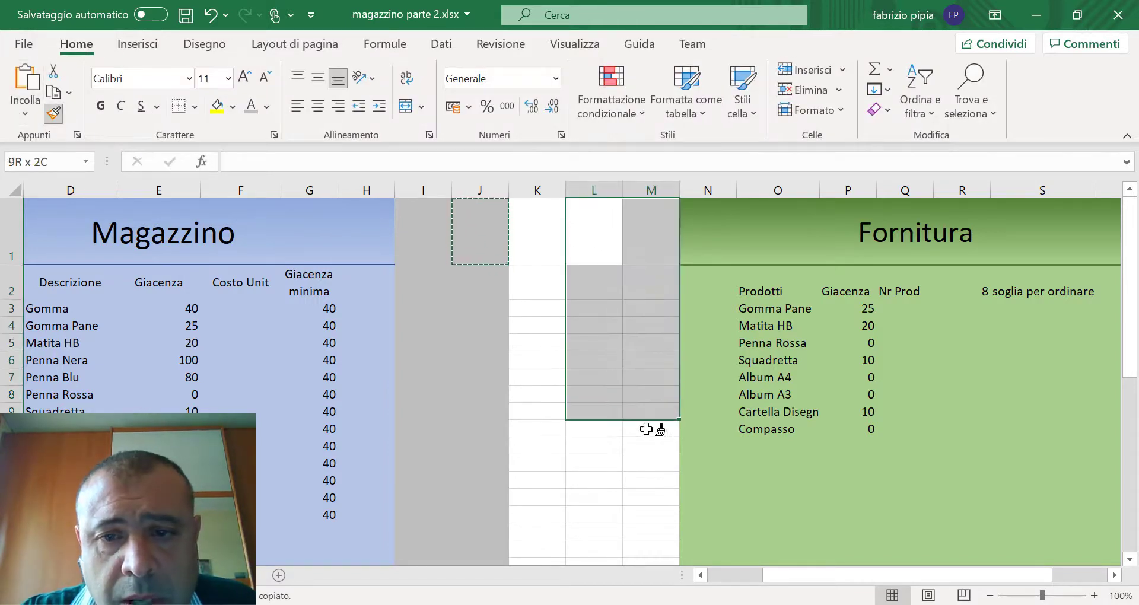
mouse_move(577, 224)
left_mouse_down()
mouse_move(647, 537)
mouse_move(649, 405)
left_mouse_up()
scroll(865, 438, "up", 5)
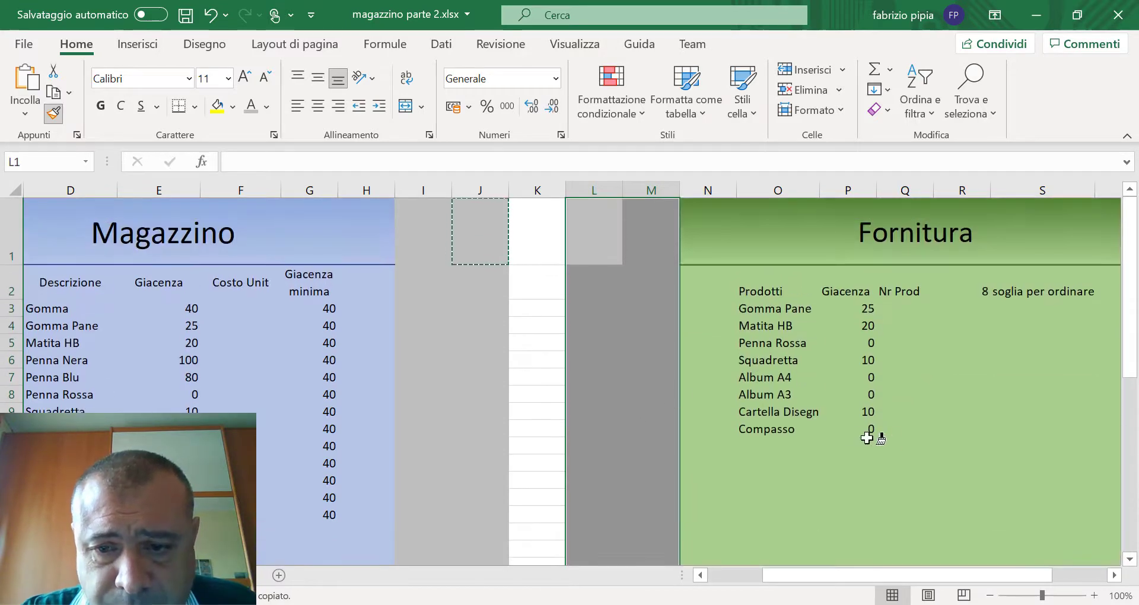
scroll(916, 462, "down", 2)
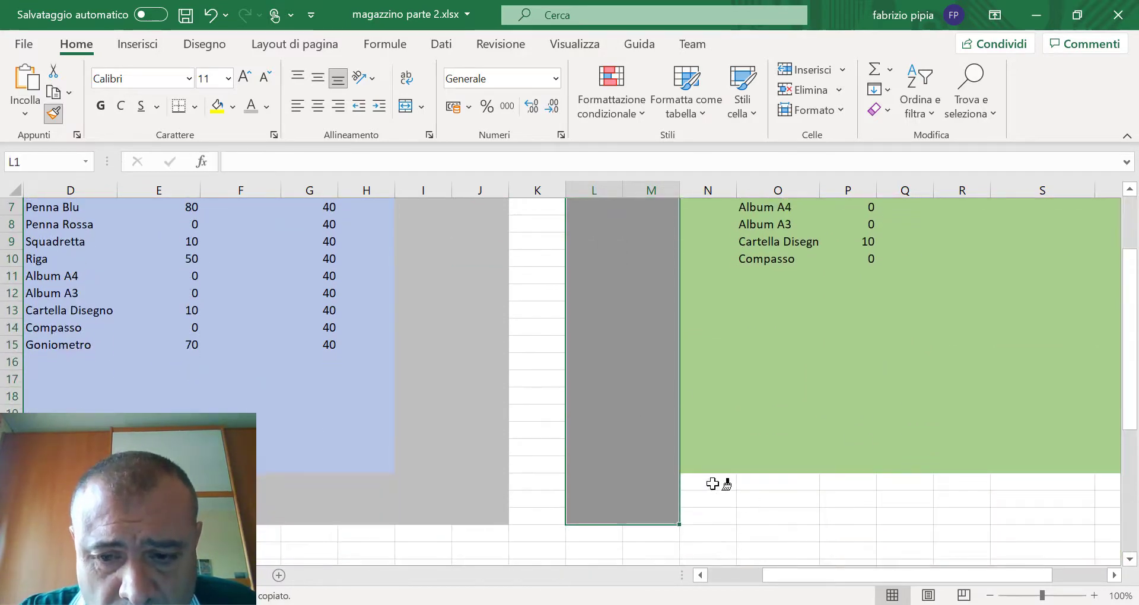
- Paint grey over the strip below Fornitura and helper columns U:V, with grey text
left_click_drag(712, 484, 870, 524)
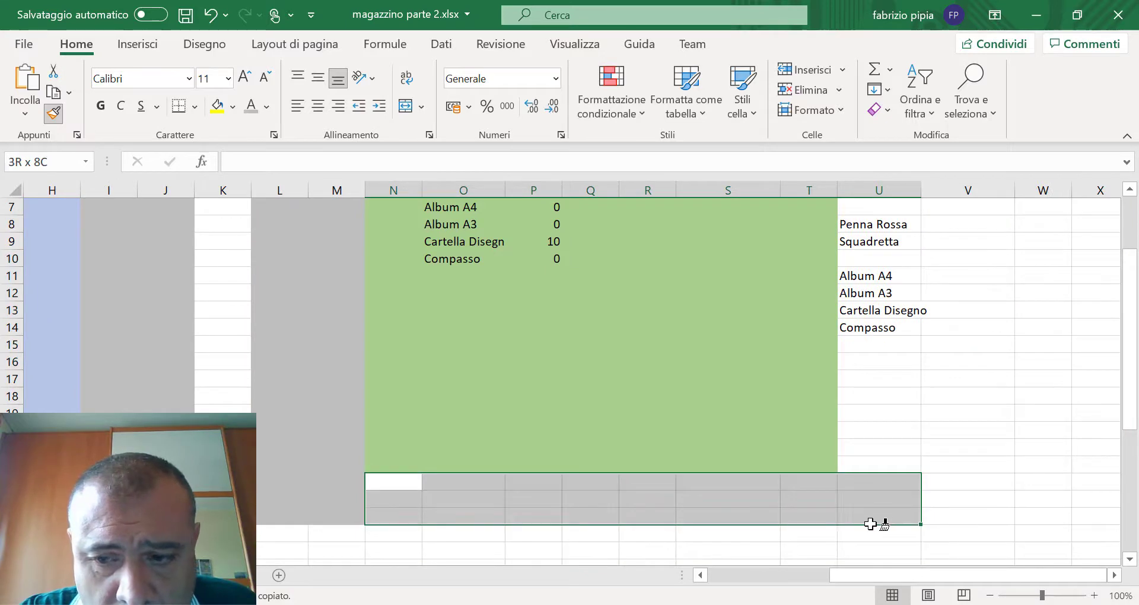
left_click_drag(870, 523, 949, 507)
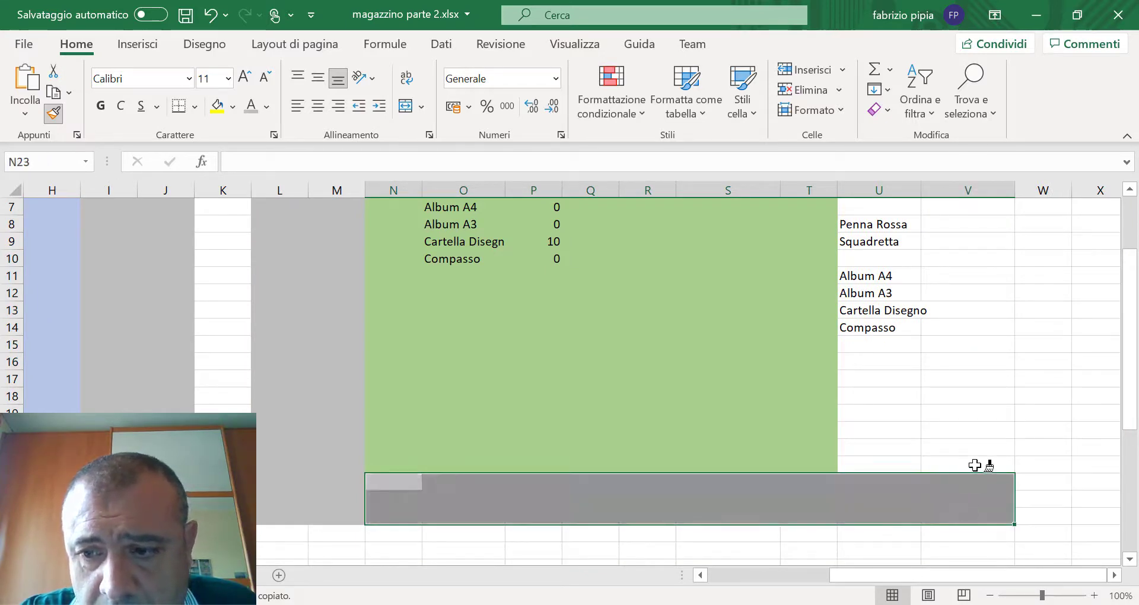
mouse_move(978, 463)
left_mouse_down()
mouse_move(922, 352)
mouse_move(895, 233)
left_mouse_up()
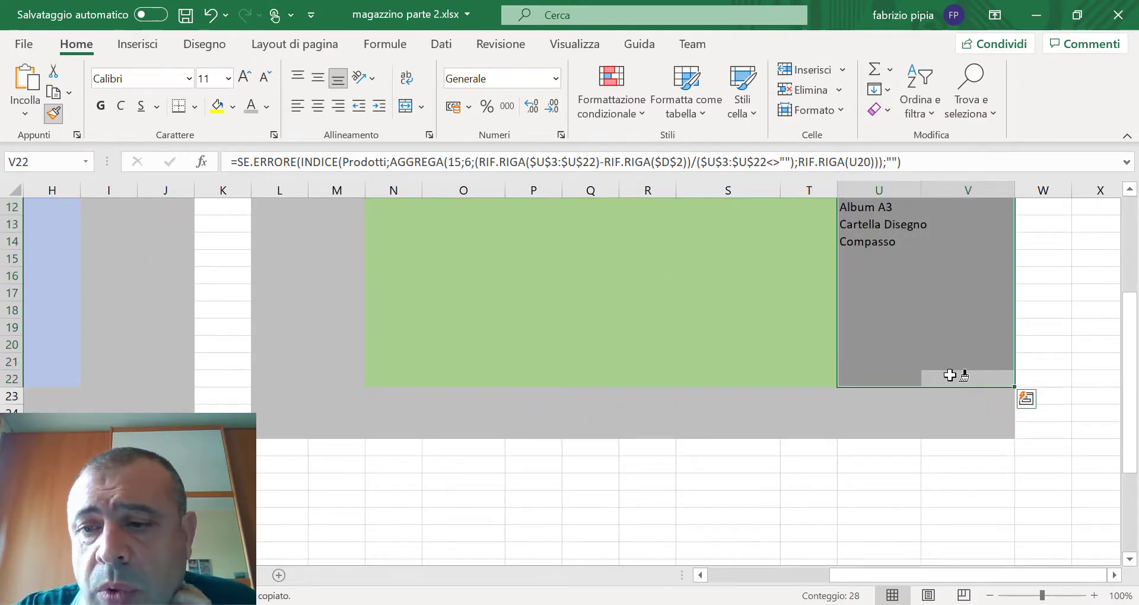
scroll(943, 365, "up", 4)
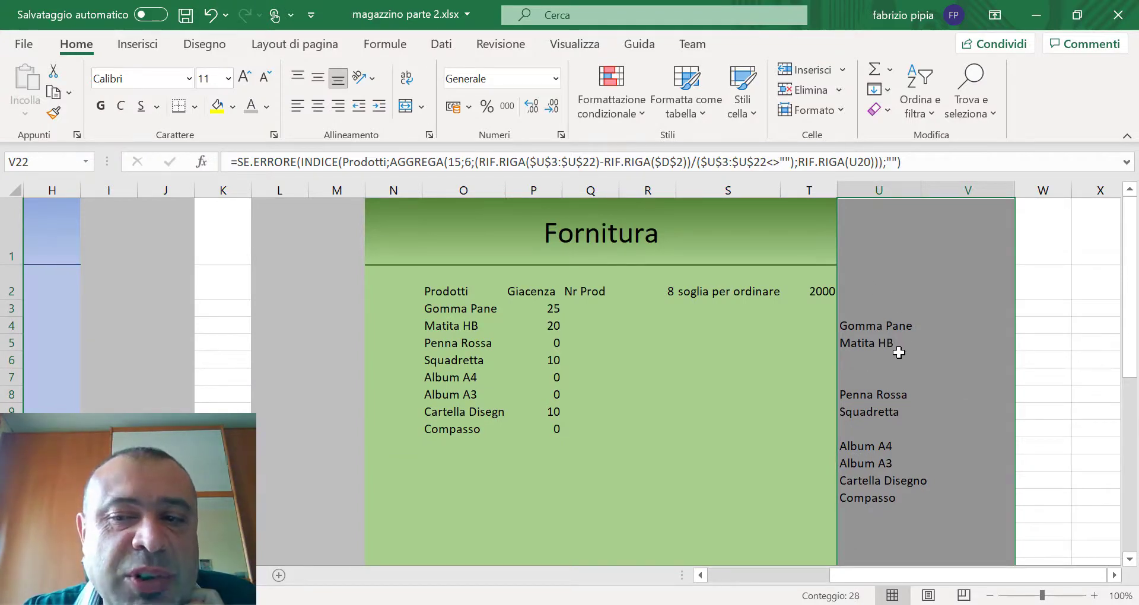
left_click(252, 108)
scroll(707, 351, "up", 4)
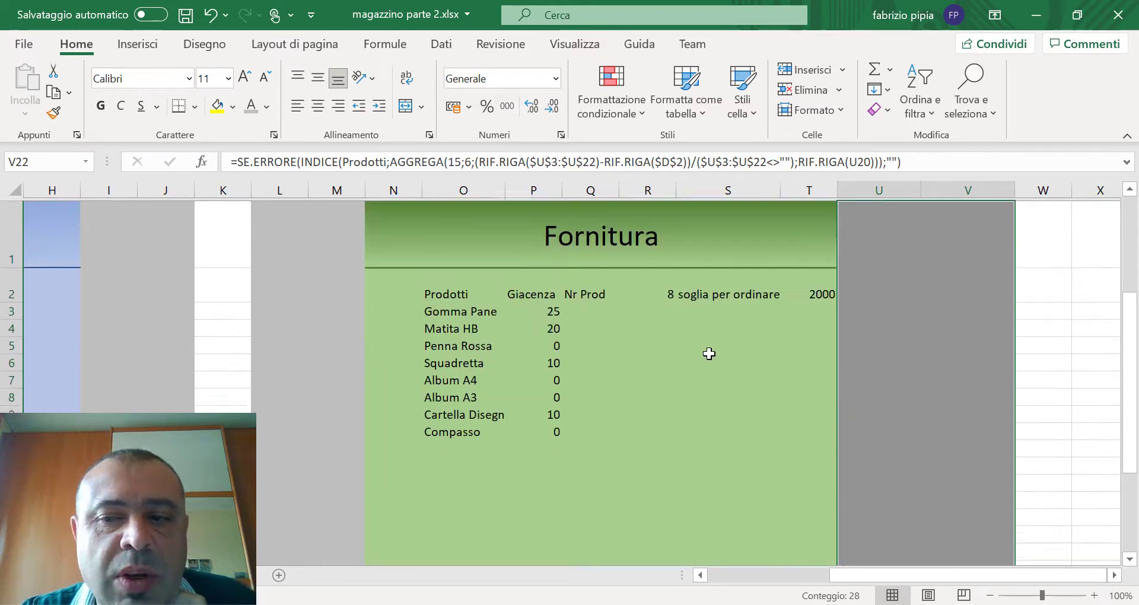
left_click(953, 395)
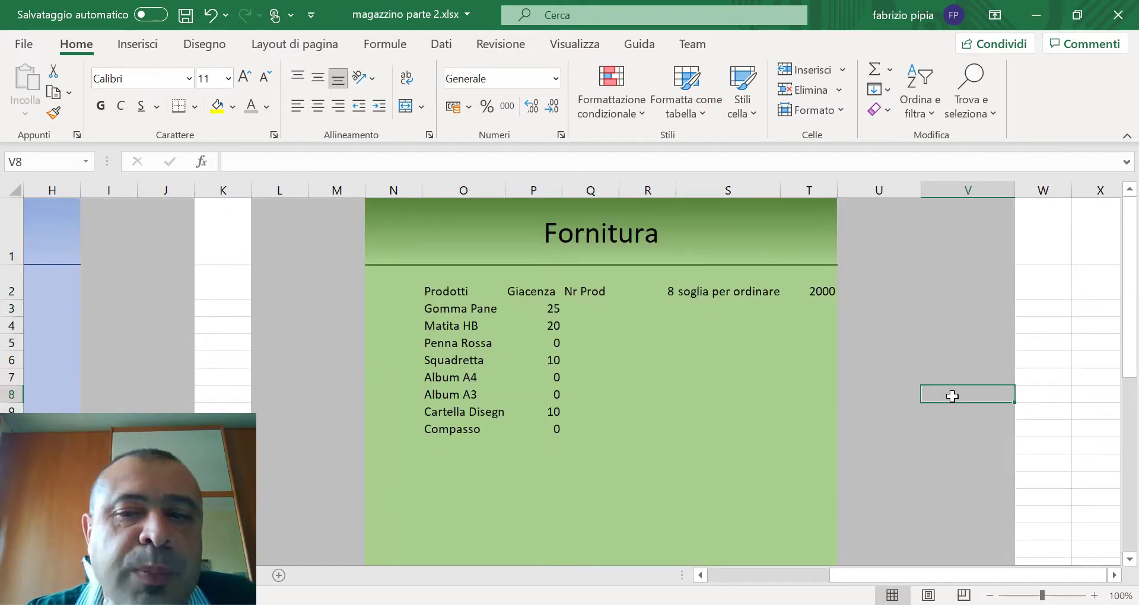
left_click(854, 318)
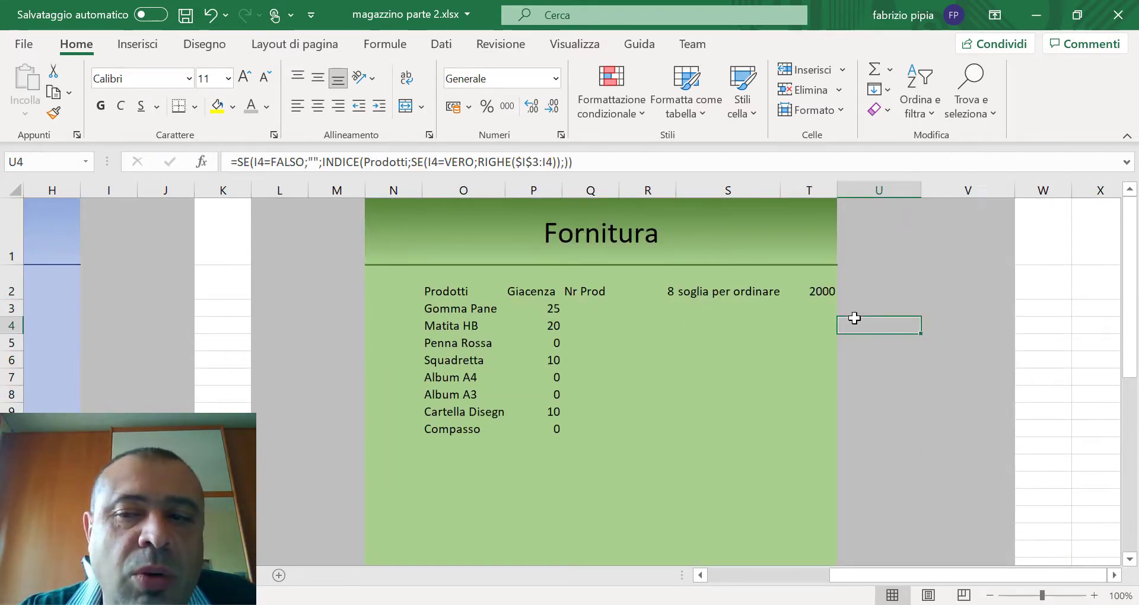
left_click(862, 378)
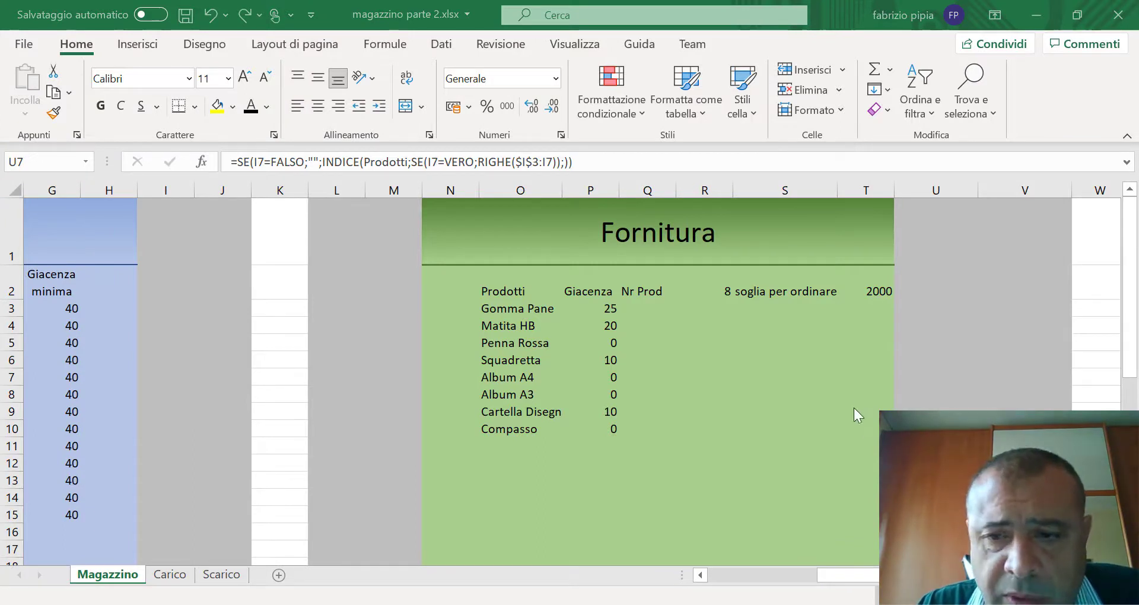
- Change the T2 threshold to 20 and check R2's CONTA.SE count of 6
left_click(877, 289)
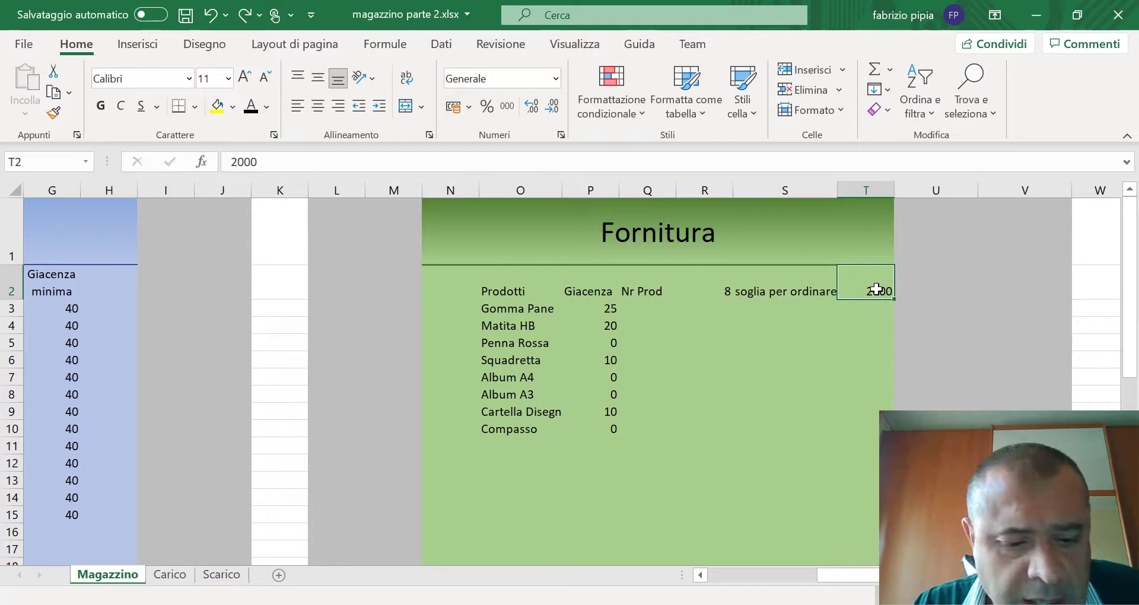
type("20")
key("Return")
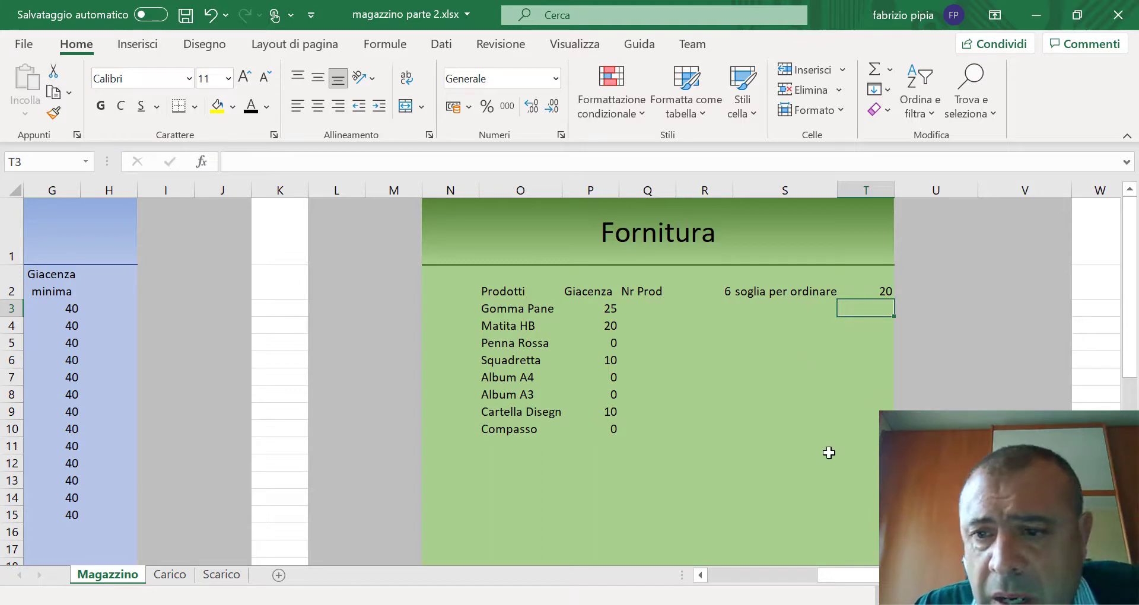
left_click(723, 292)
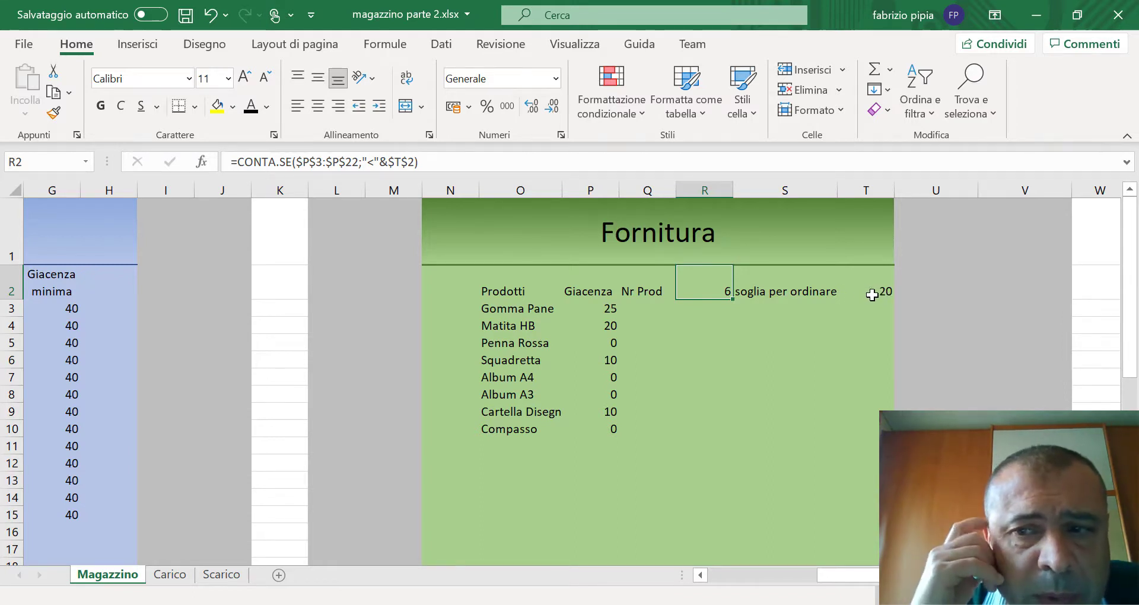
left_click(884, 292)
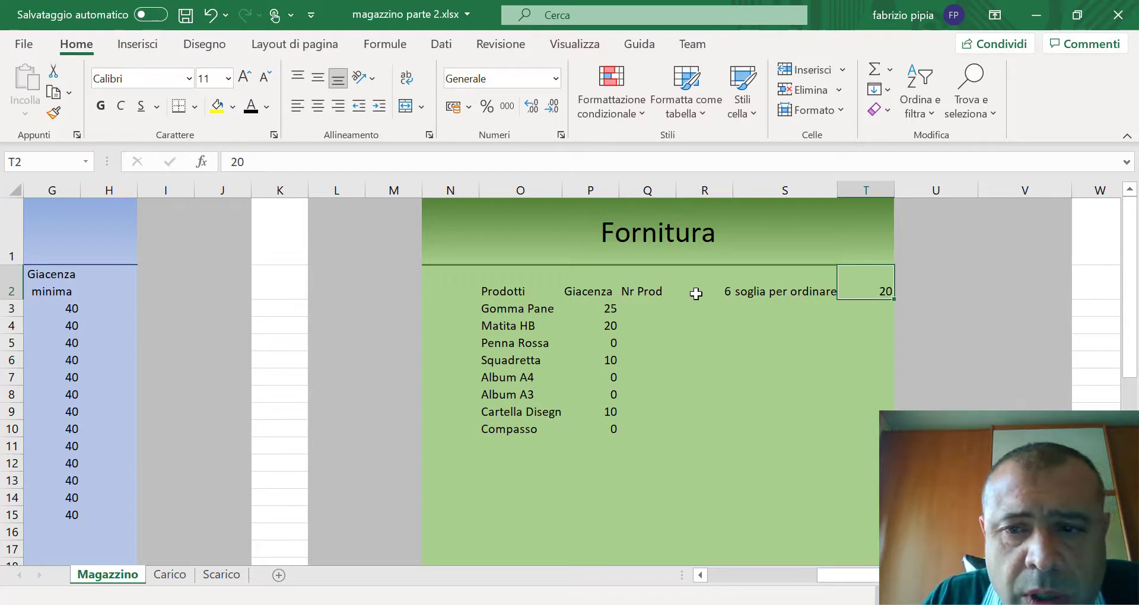
left_click(721, 293)
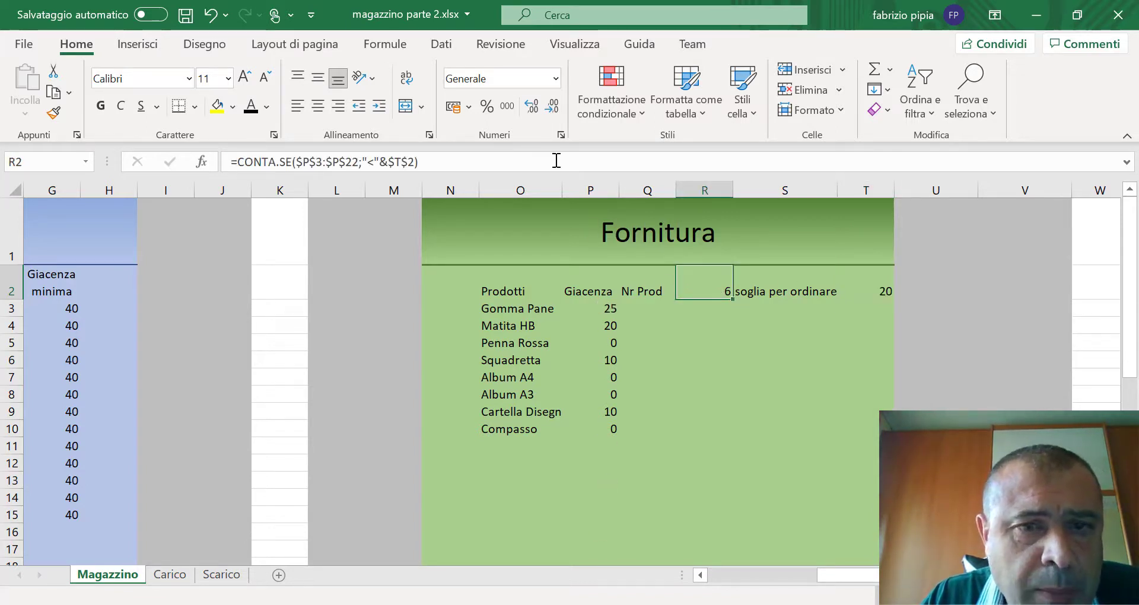
- Rewrite R2 as =CONTA.VALORI(P3:P22), which now returns 20
left_click(471, 162)
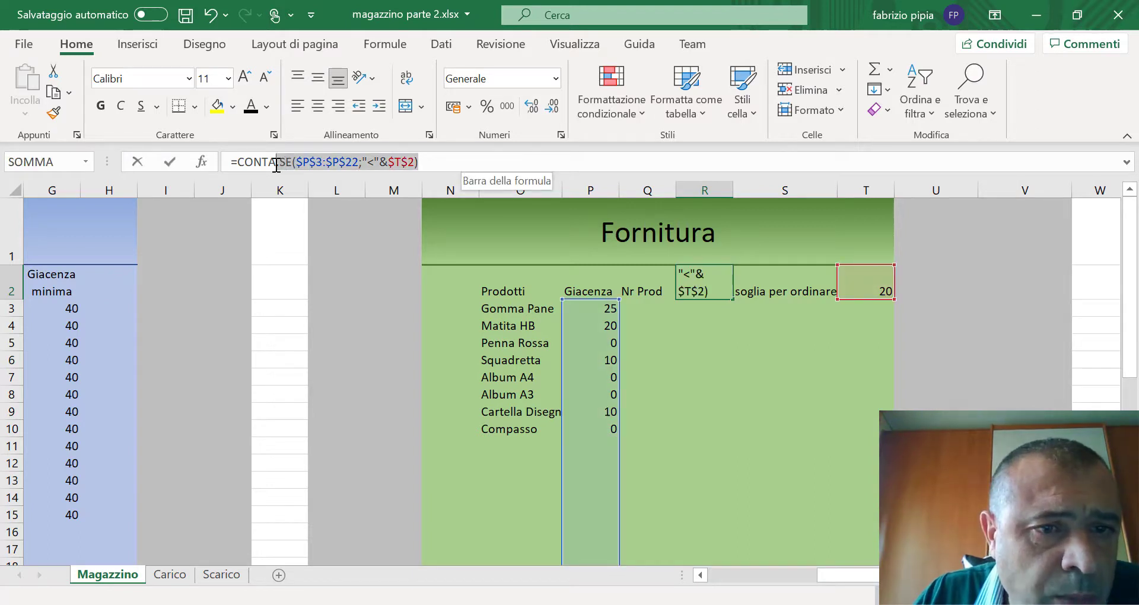
key("BackSpace")
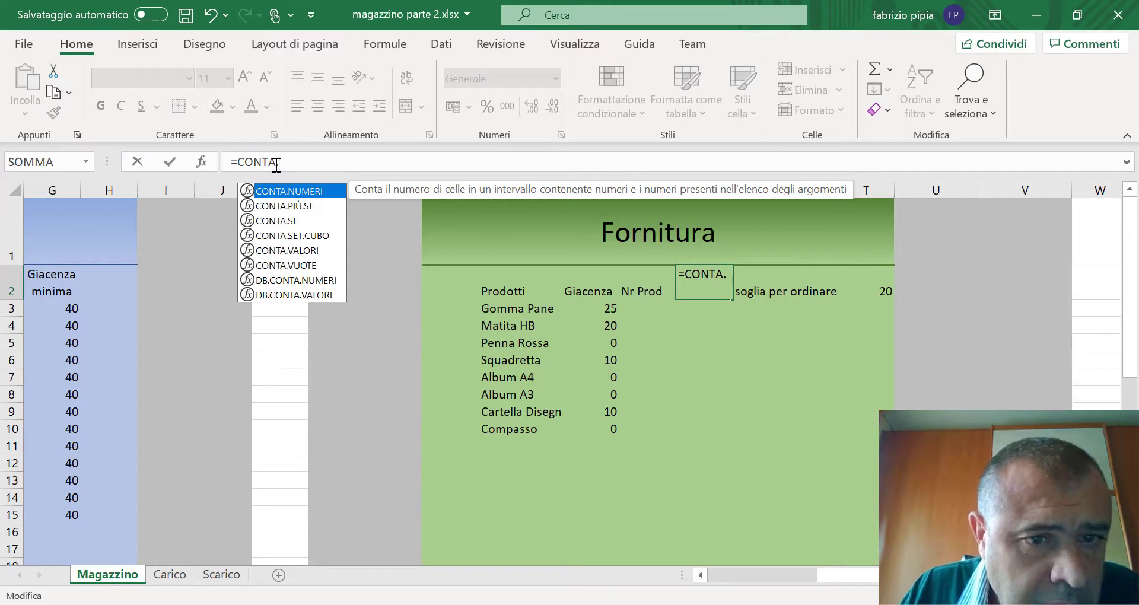
type("va")
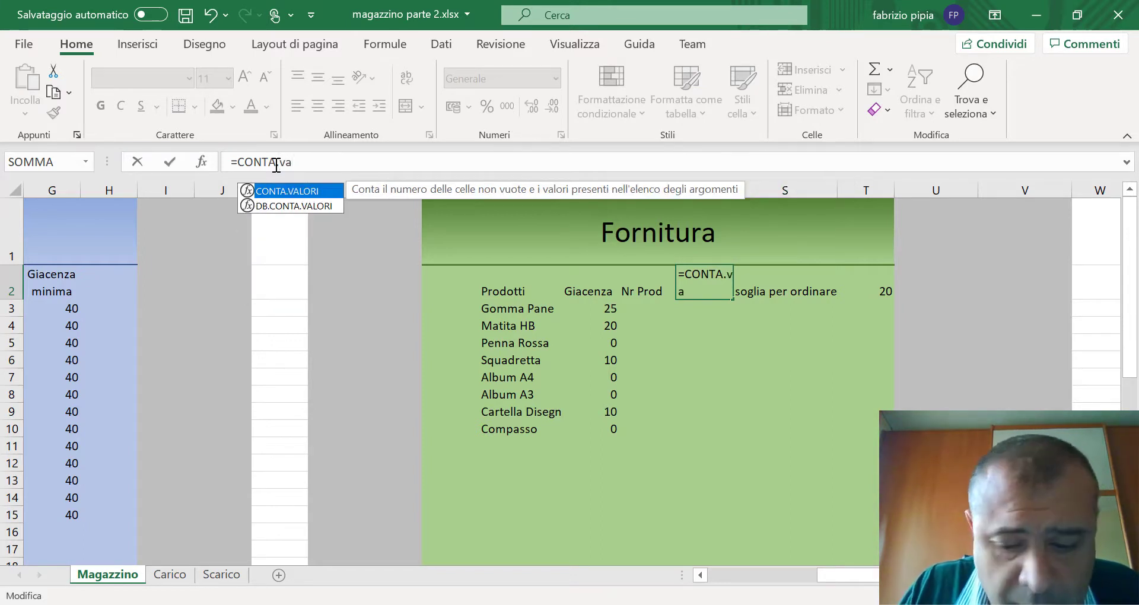
key("Tab")
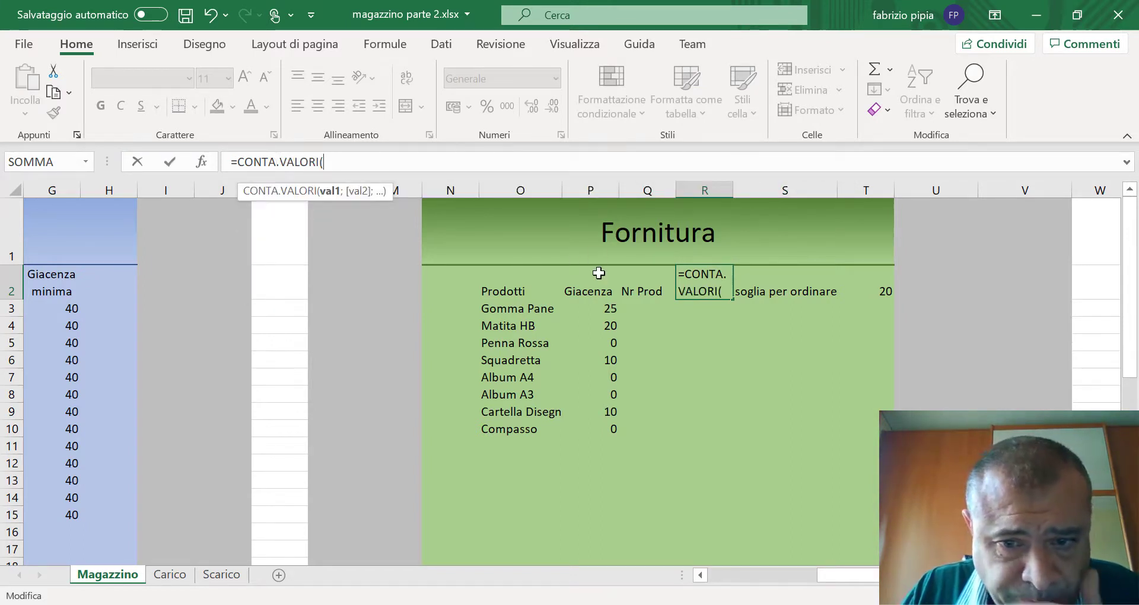
left_click_drag(611, 312, 592, 544)
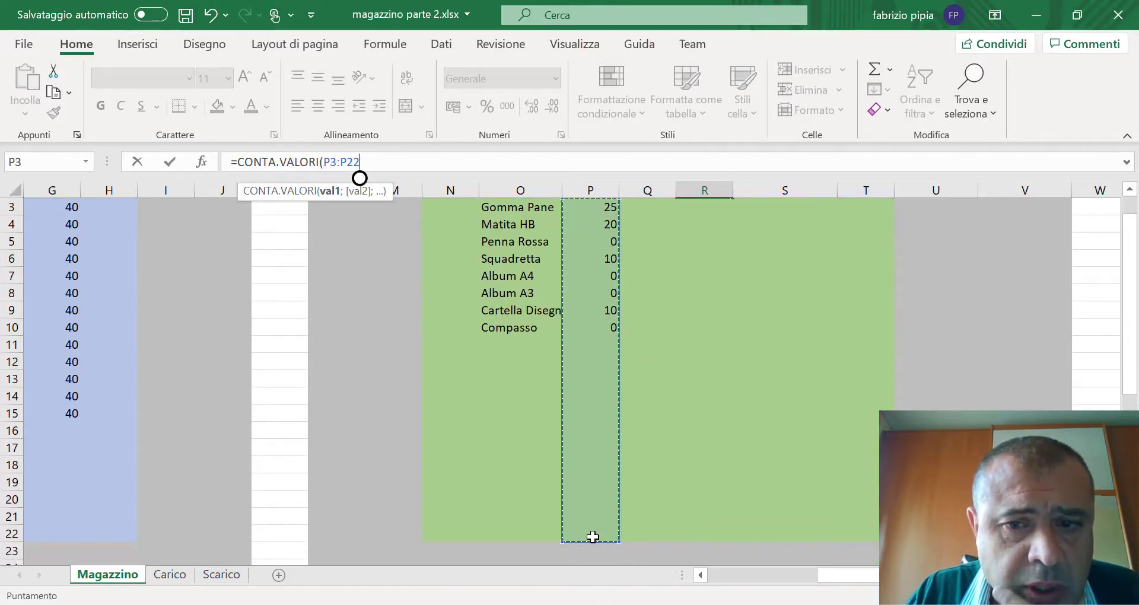
left_click_drag(593, 544, 593, 533)
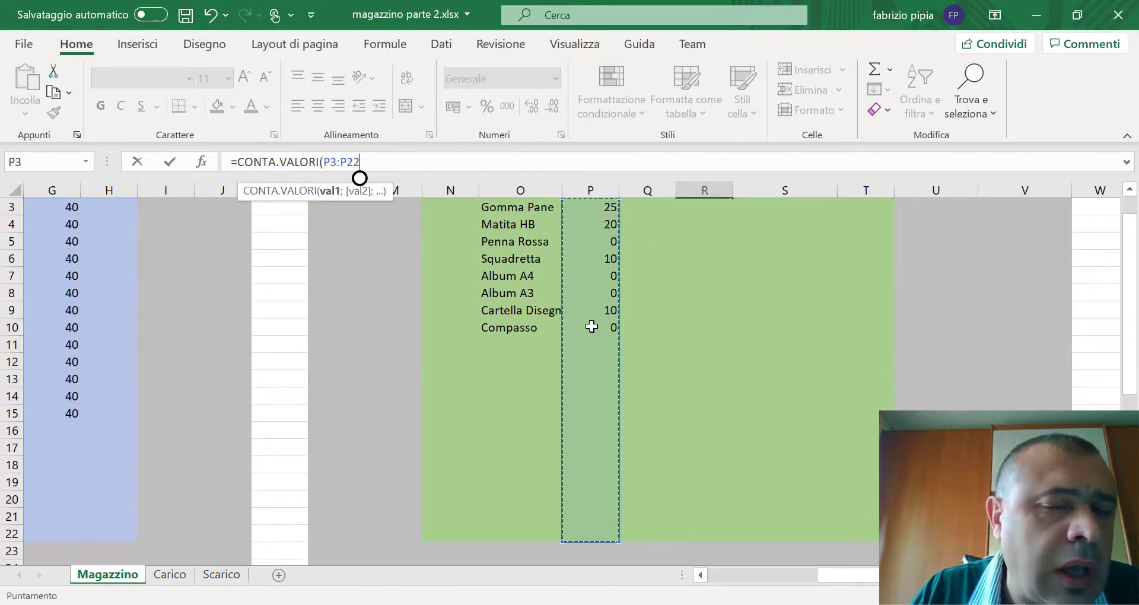
type(")")
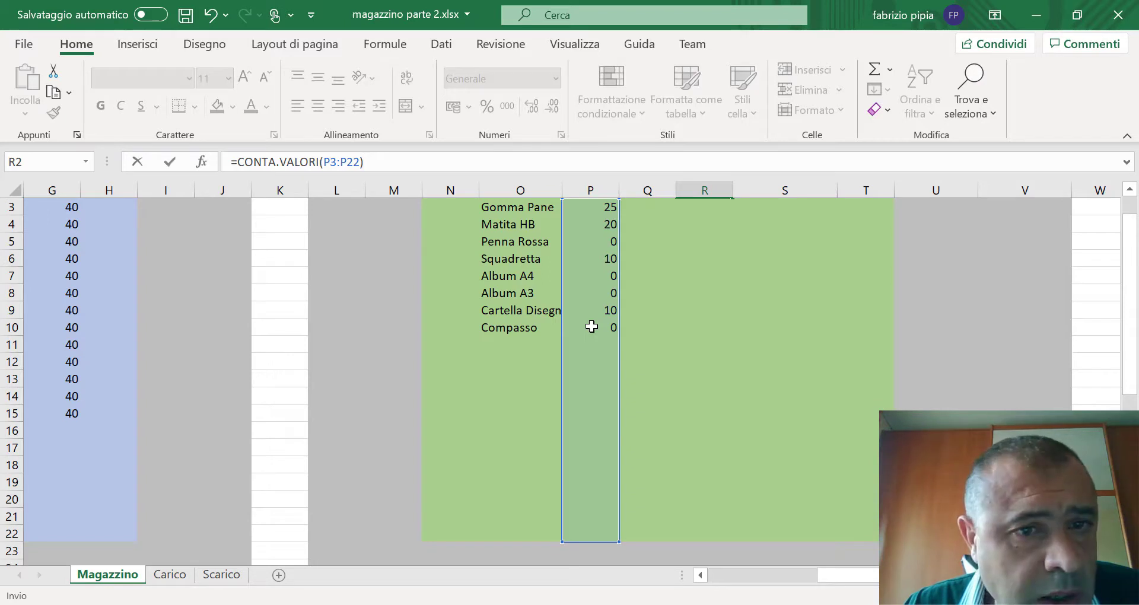
key("ctrl+Return")
scroll(591, 326, "up", 1)
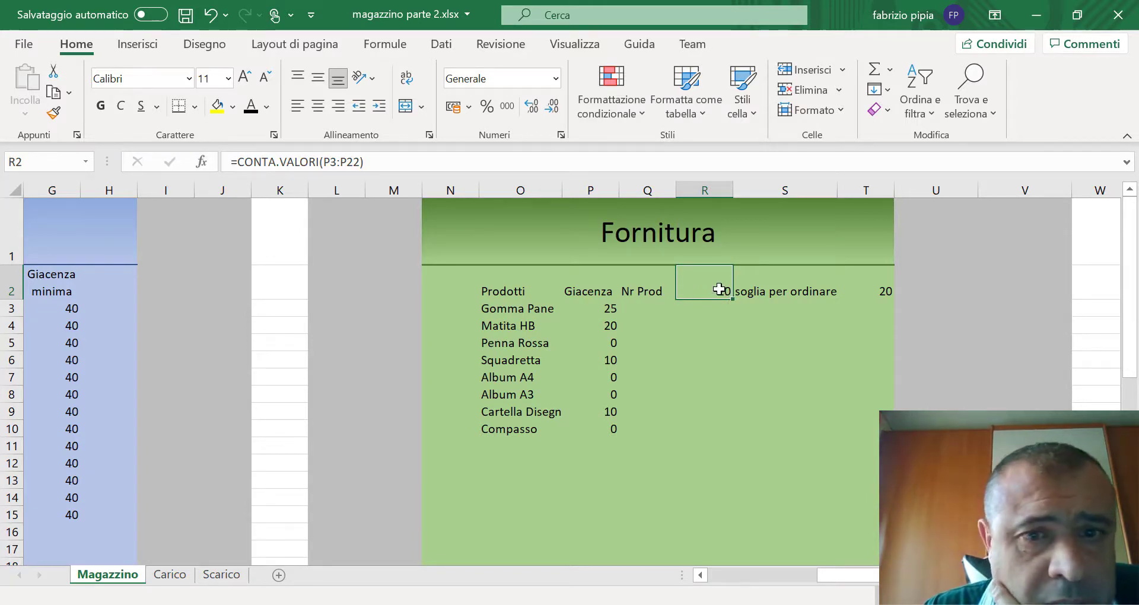
- Change R2 to =CONTA.NUMERI(P3:P22) so Nr Prod shows 8
double_click(720, 288)
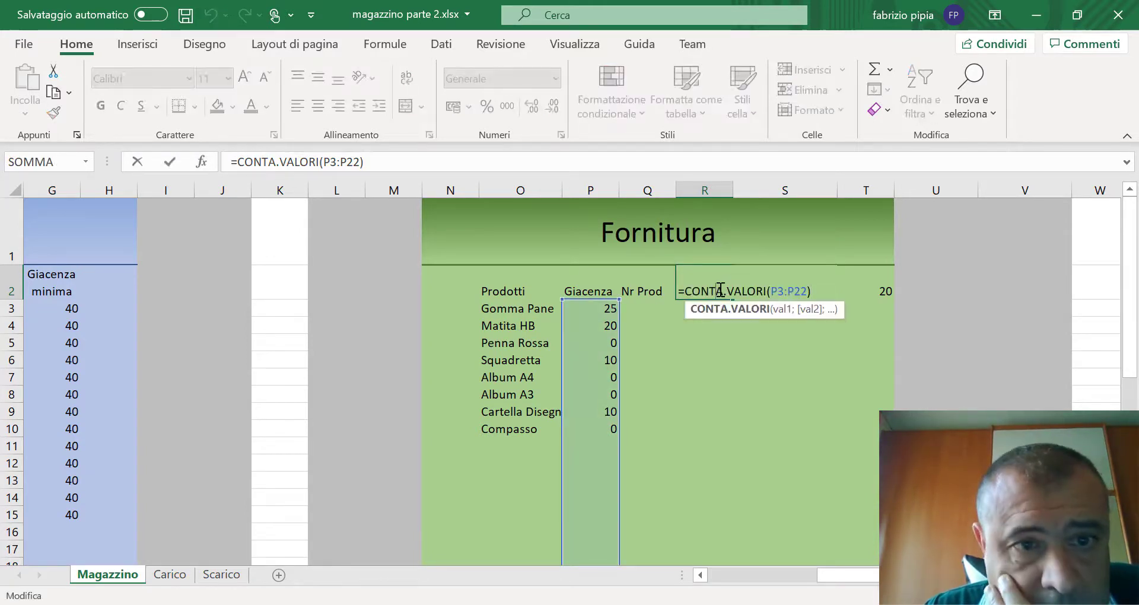
left_click_drag(364, 161, 281, 161)
key("BackSpace")
type(".c")
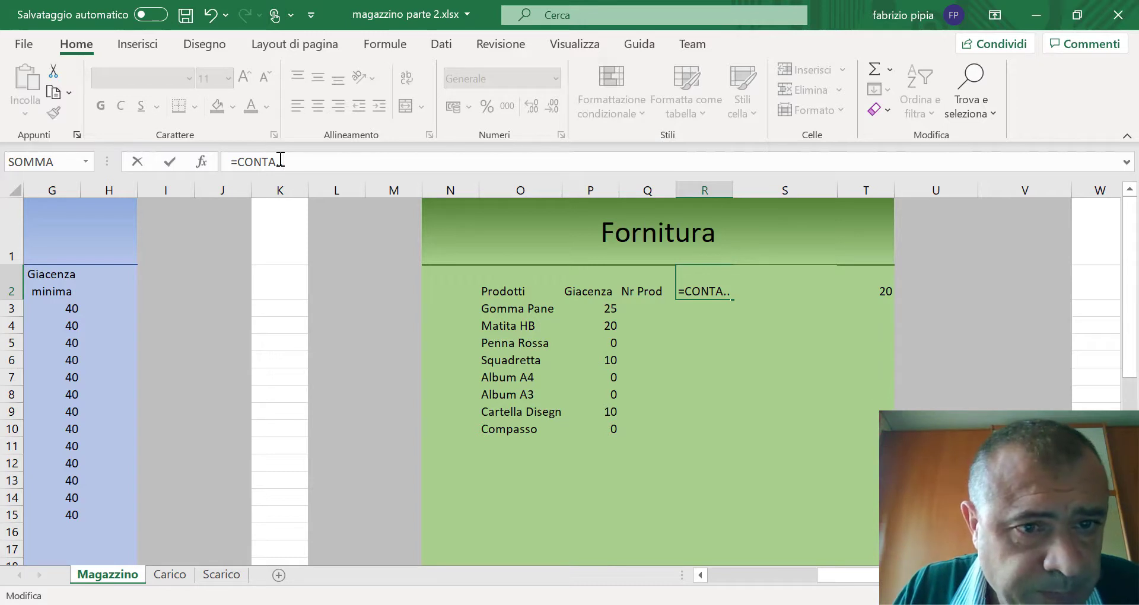
key("BackSpace")
key("BackSpace")
key("Tab")
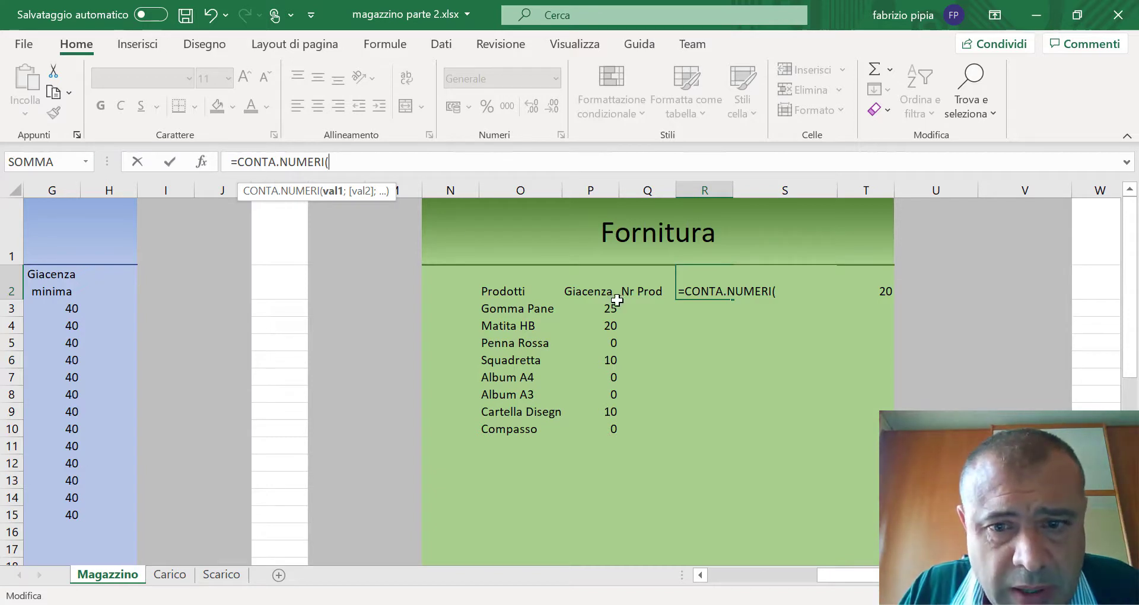
left_click_drag(600, 304, 605, 536)
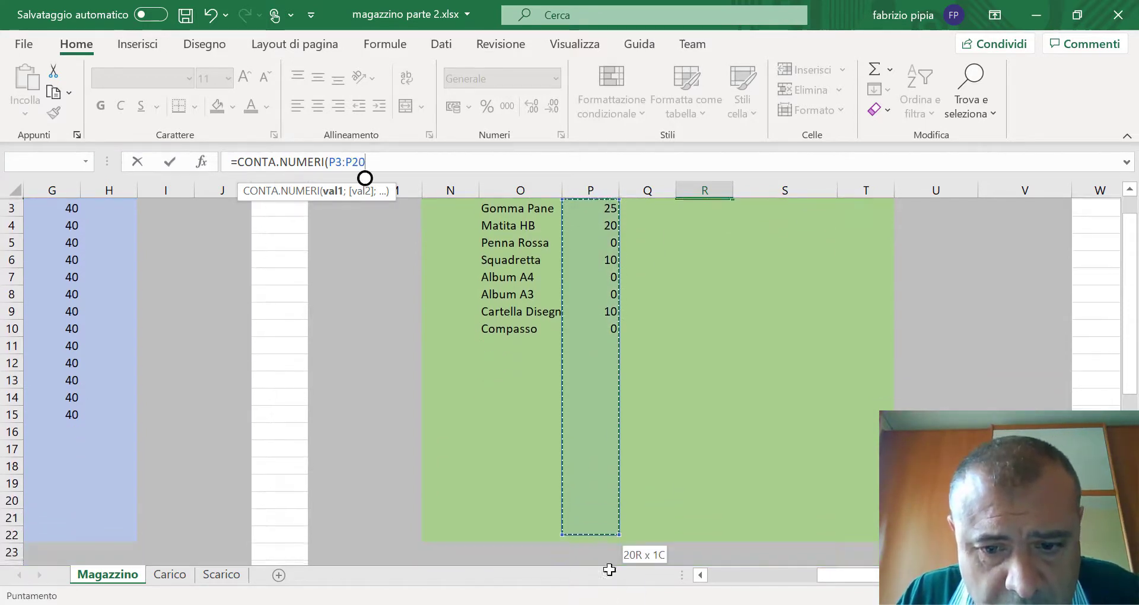
key("Return")
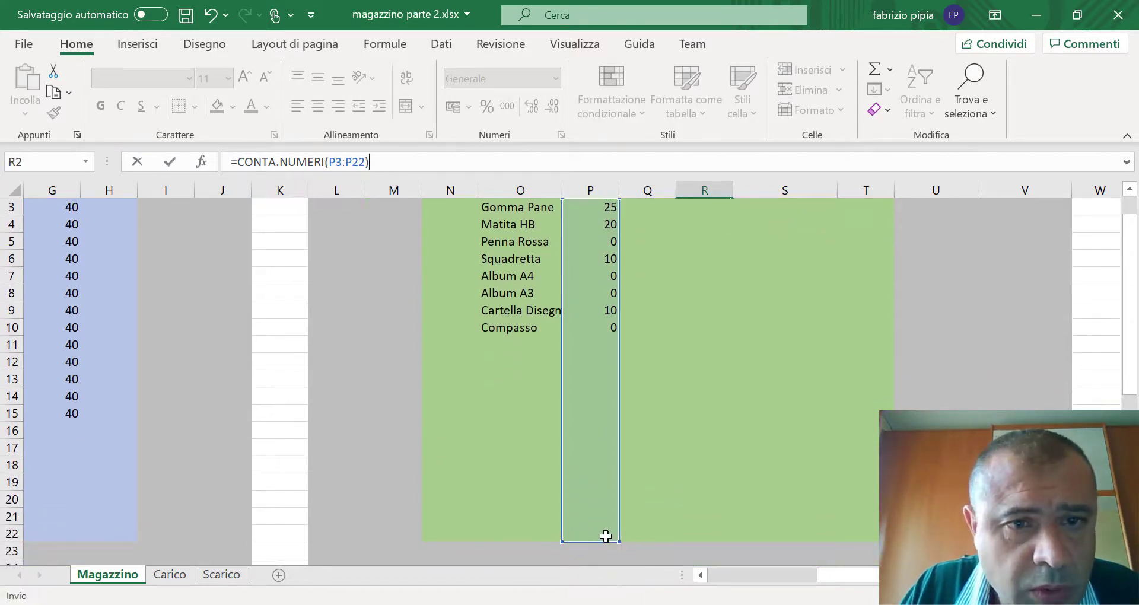
scroll(769, 464, "up", 1)
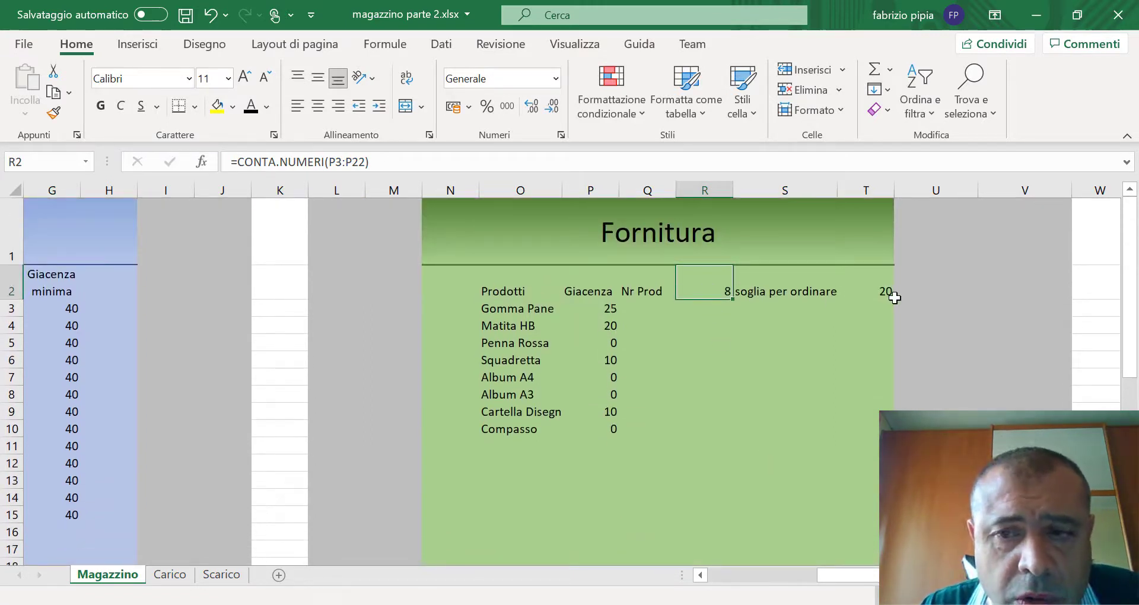
- Enter 40000 as the reorder threshold in T2
left_click(877, 291)
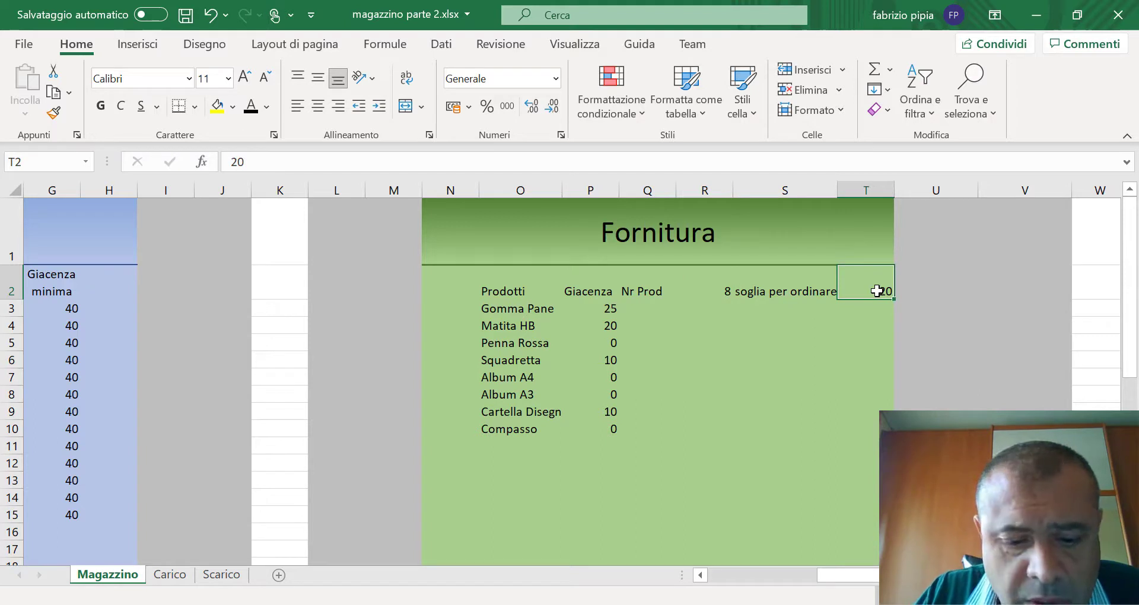
type("4000")
key("Return")
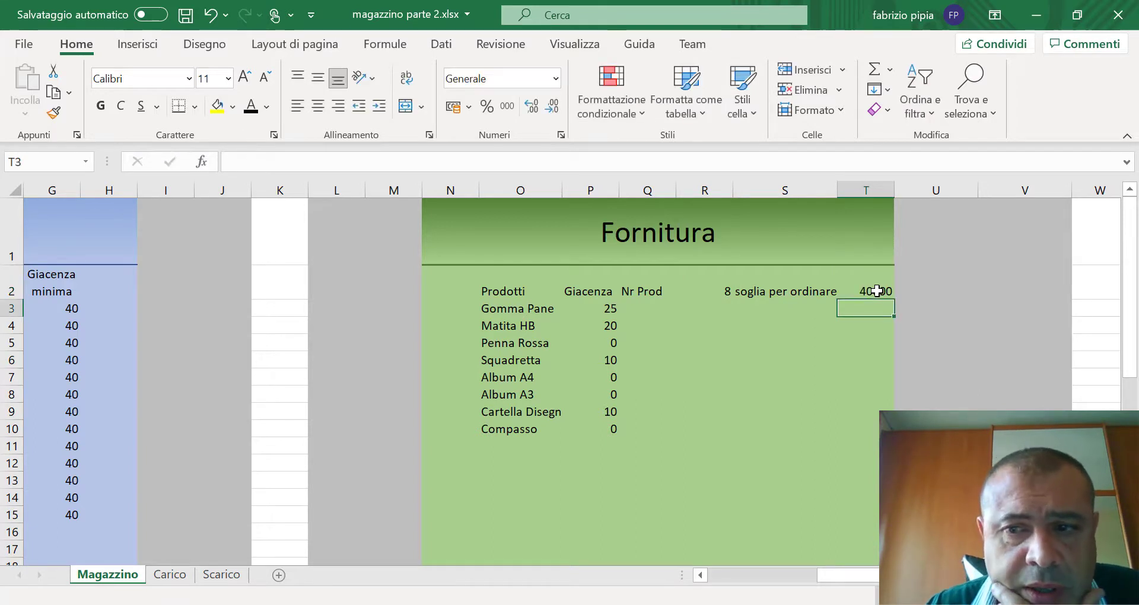
scroll(668, 437, "left", 1)
scroll(668, 438, "left", 2)
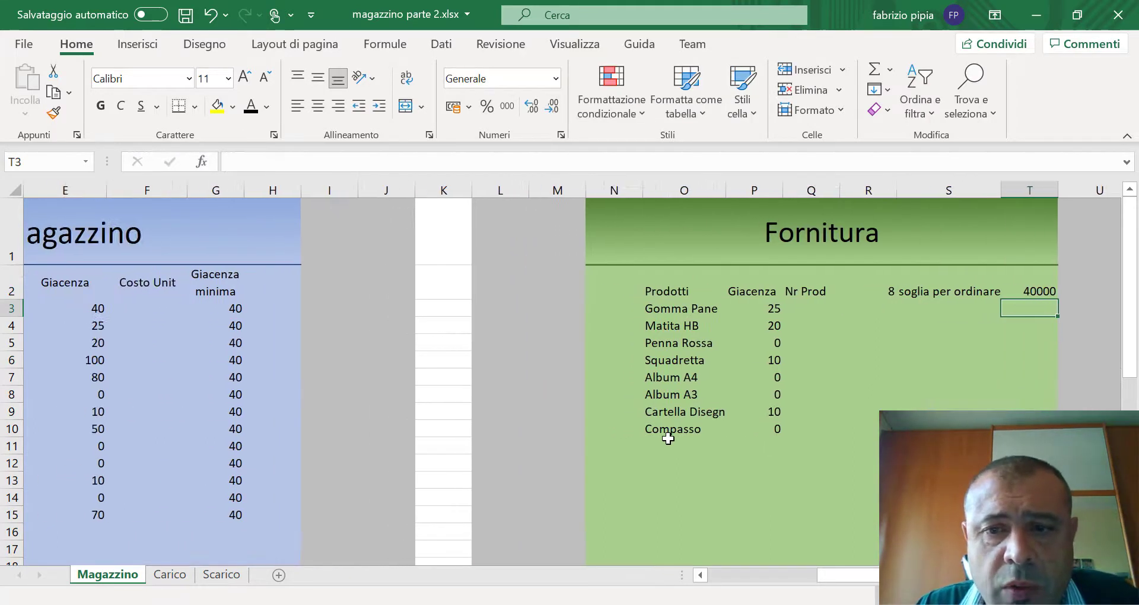
scroll(667, 438, "left", 2)
scroll(667, 437, "left", 1)
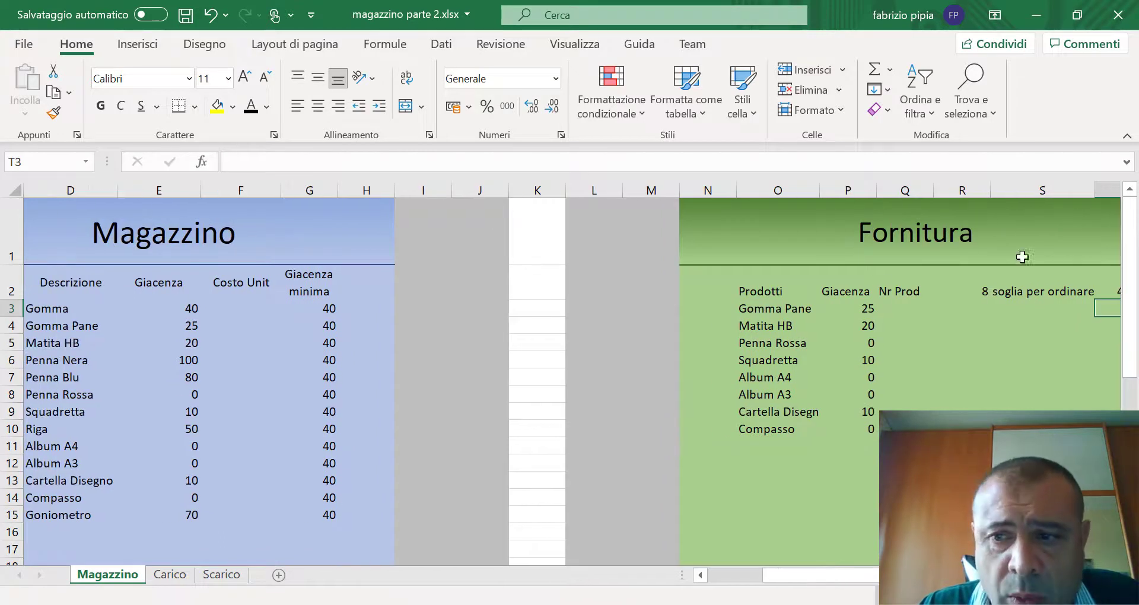
- Fill 5 into all minimum stock cells G3:G15
left_click(327, 310)
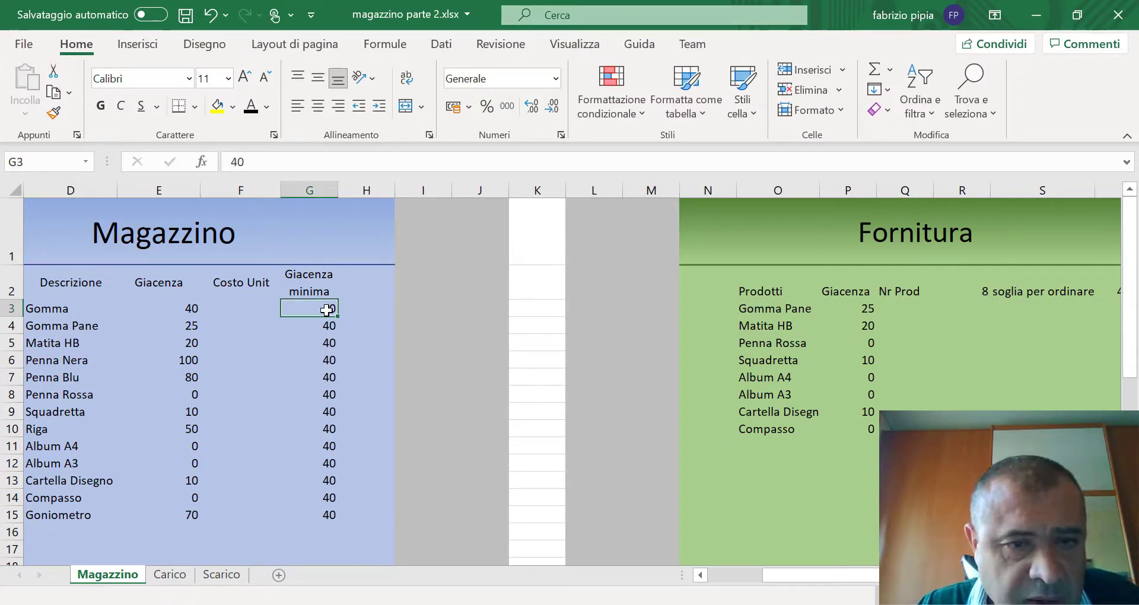
left_click_drag(327, 310, 307, 513)
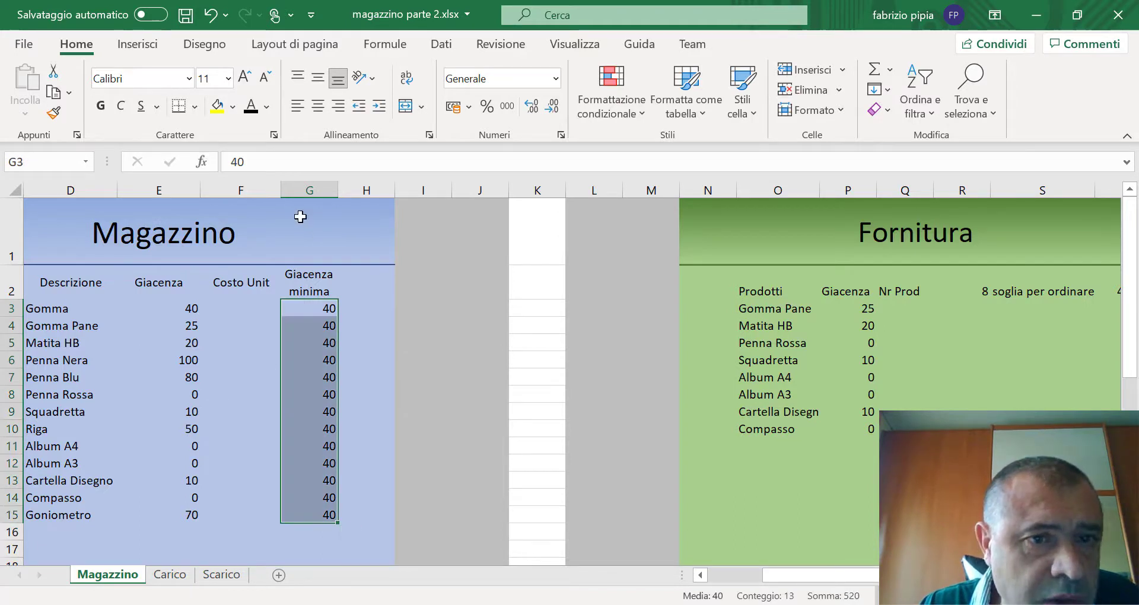
left_click(256, 162)
key("BackSpace")
key("BackSpace")
type("5")
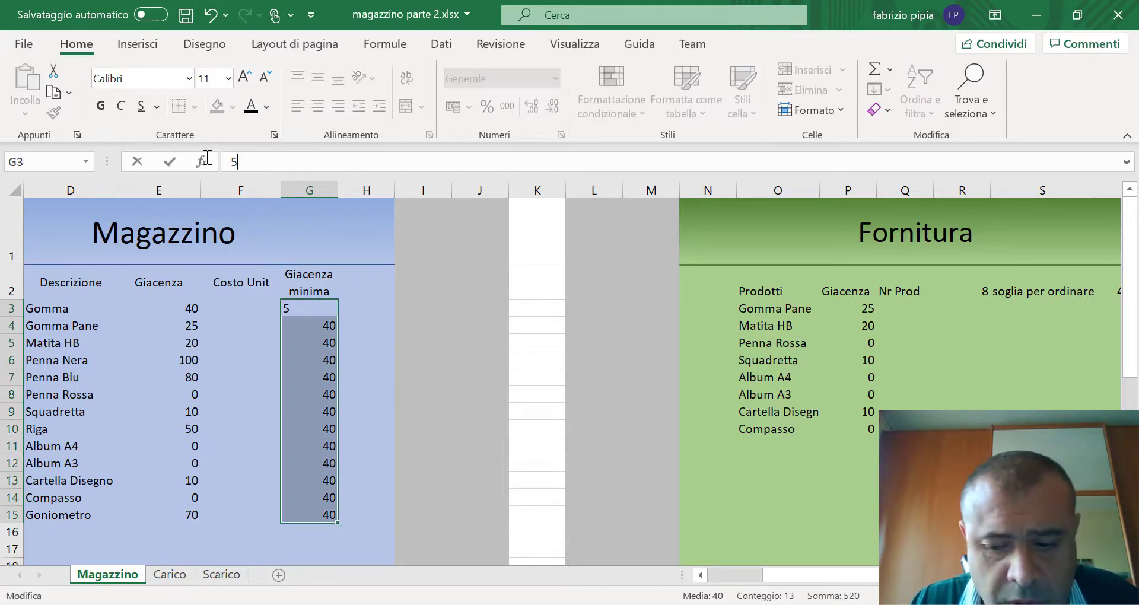
key("ctrl+Return")
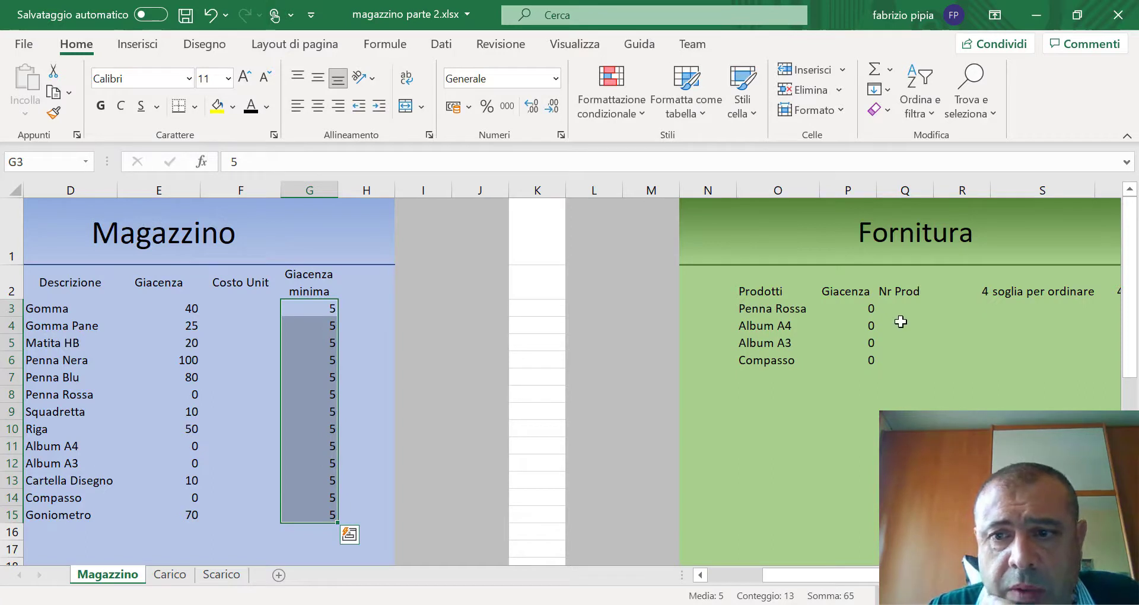
- Set Penna Nera's minimum stock to 120 and give Squadretta a new minimum in G9
left_click(327, 361)
type("12")
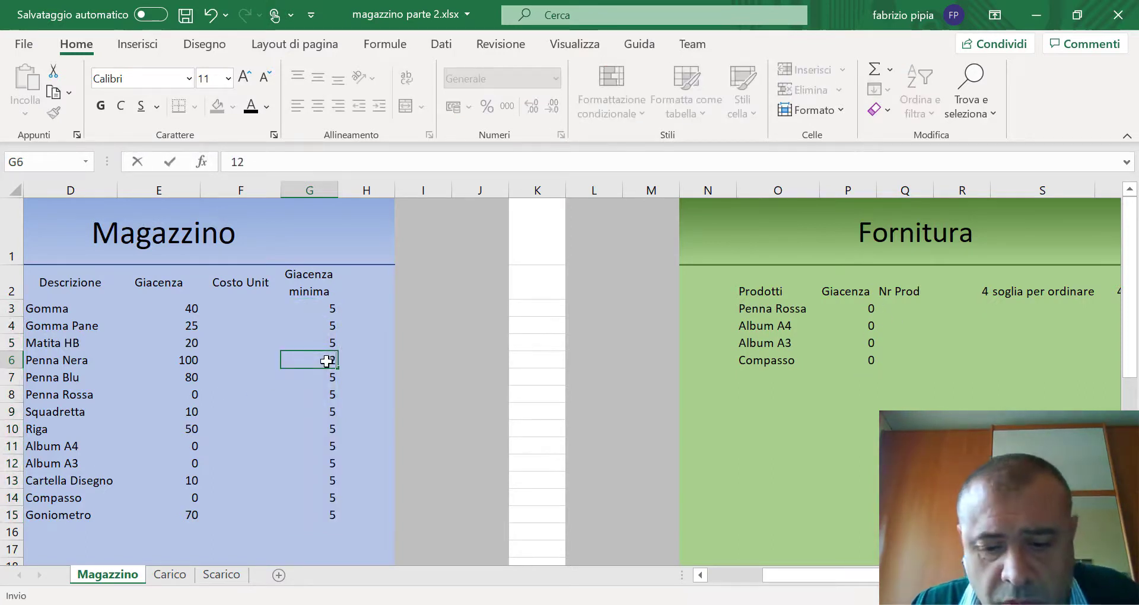
type("0")
key("Return")
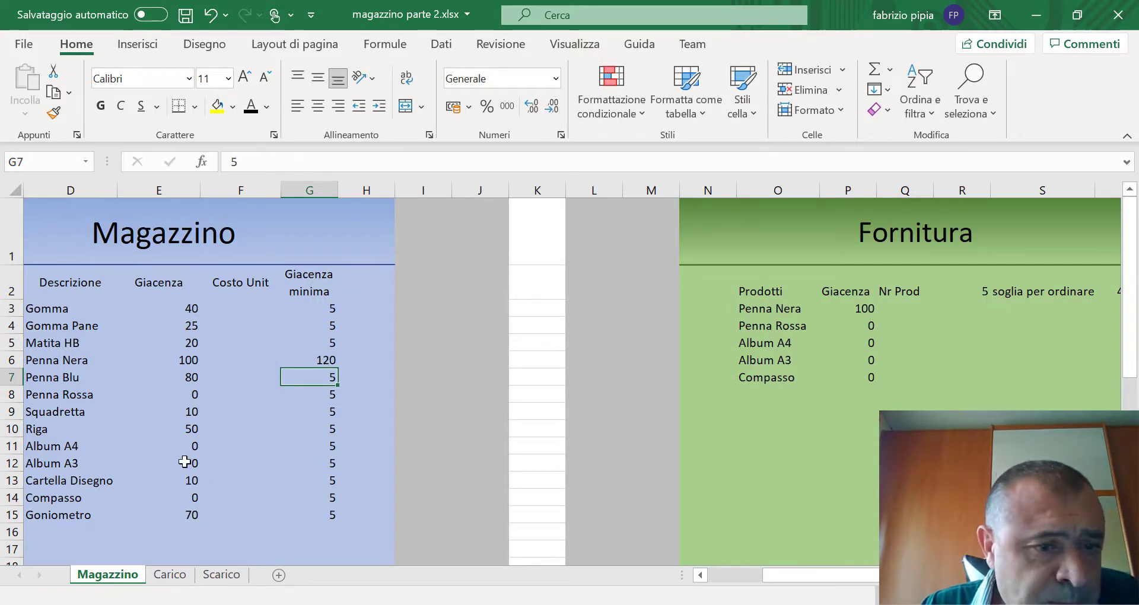
left_click(331, 411)
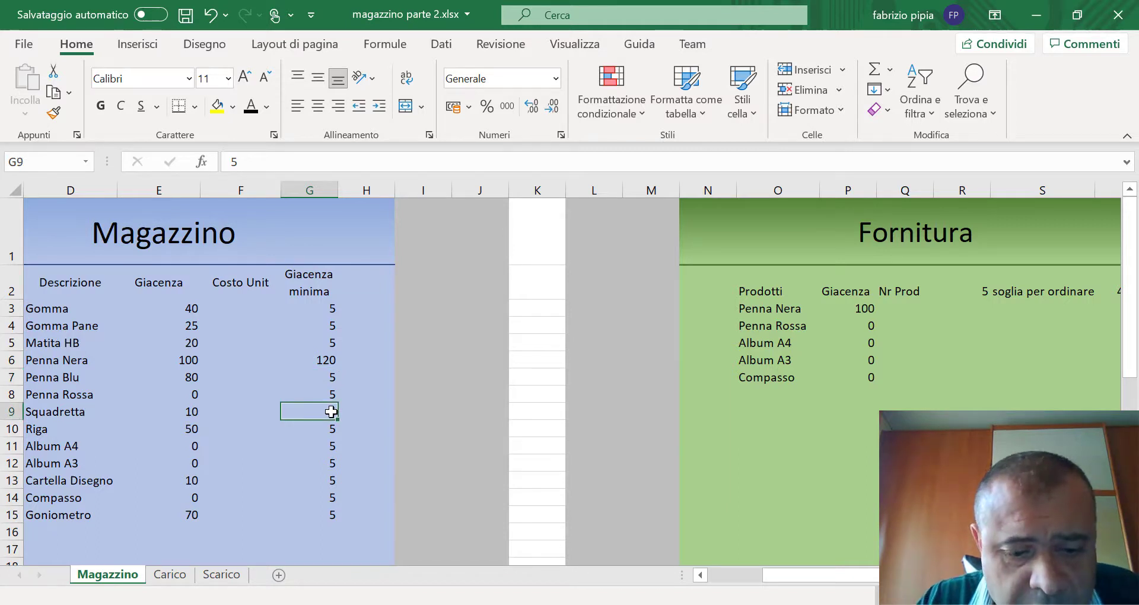
type("15")
key("Return")
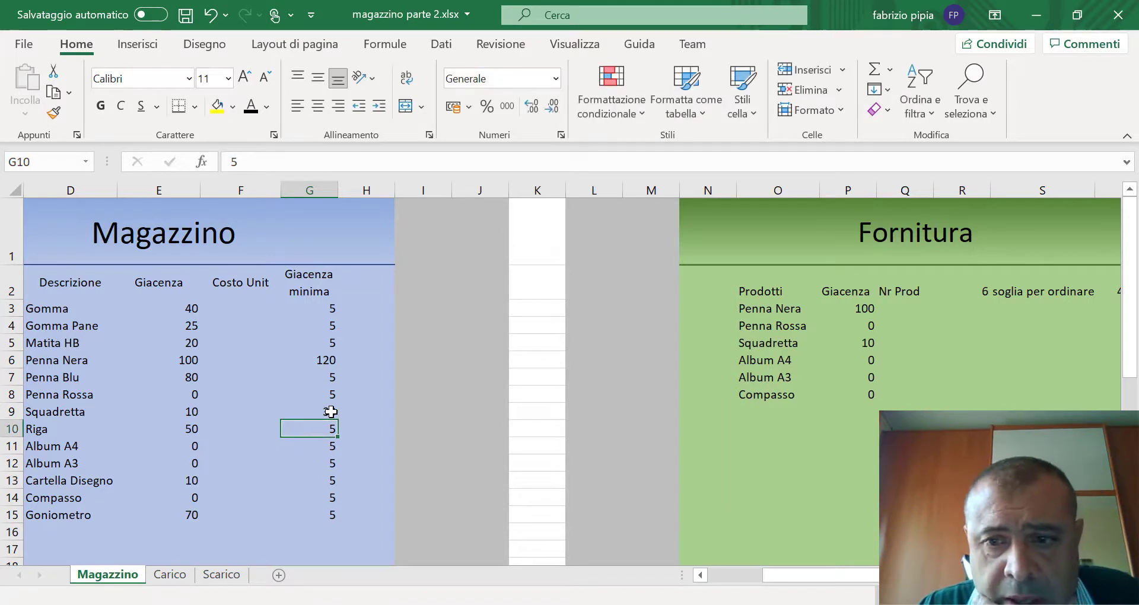
scroll(789, 342, "right", 1)
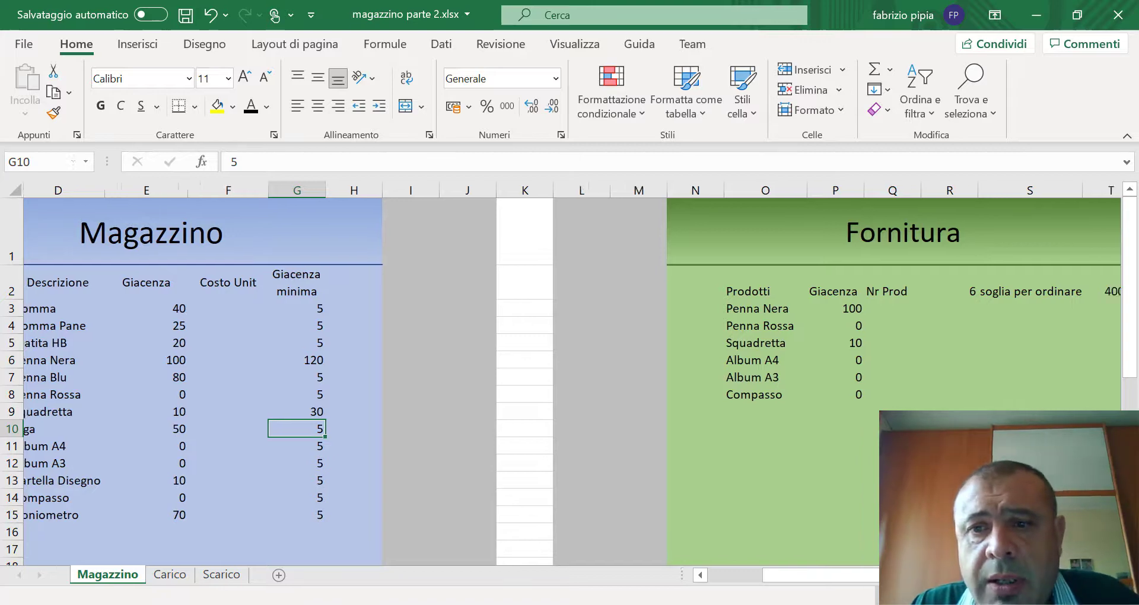
scroll(789, 342, "right", 3)
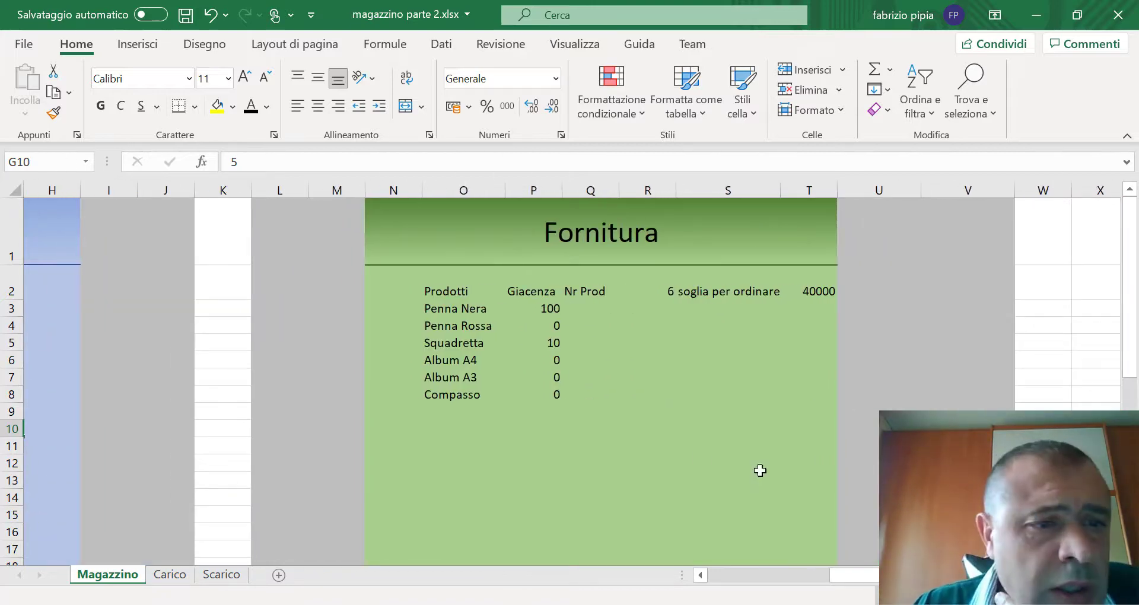
scroll(814, 446, "down", 2)
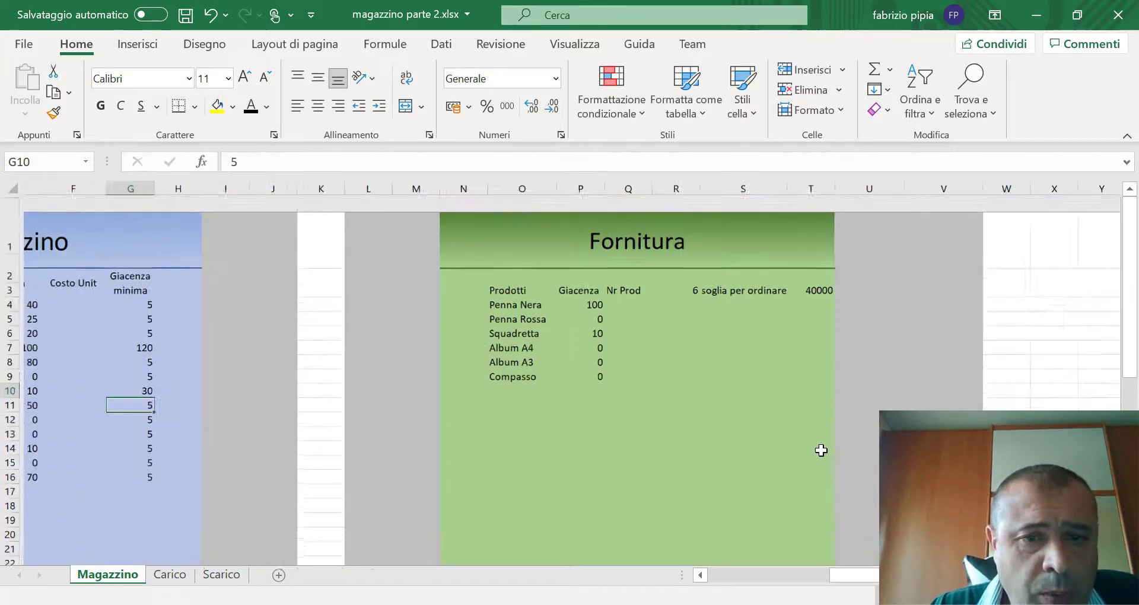
scroll(427, 400, "left", 3)
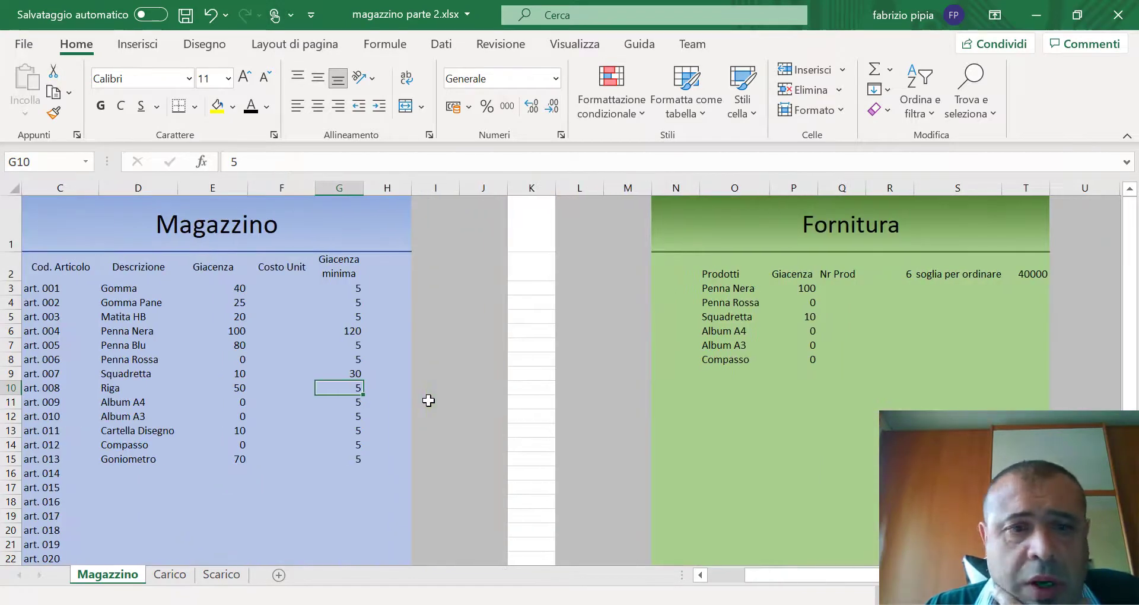
left_click_drag(350, 288, 356, 317)
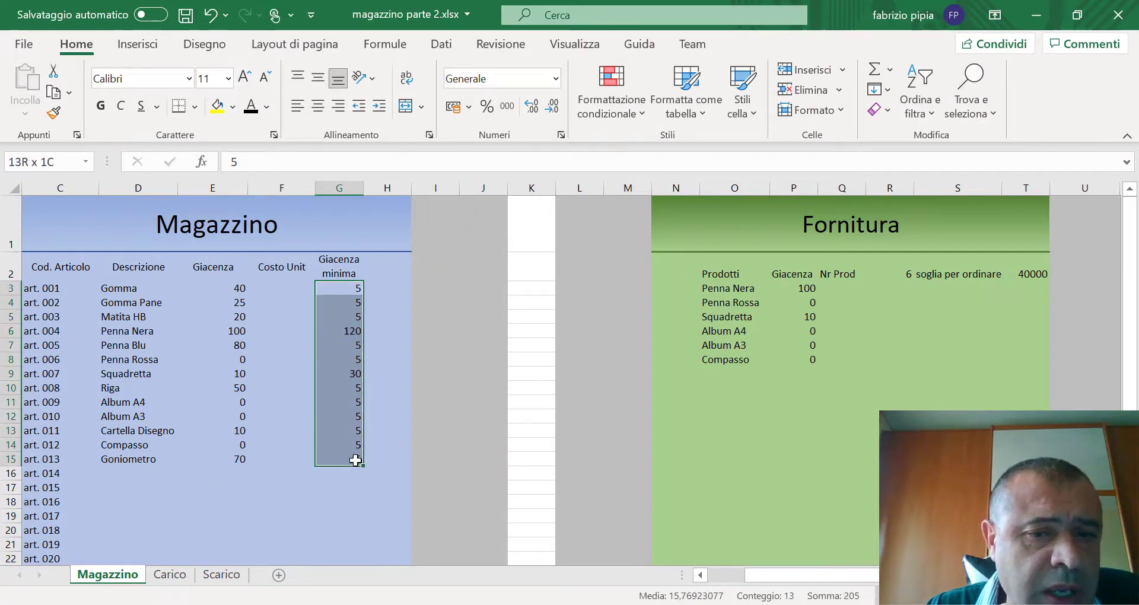
left_click_drag(356, 364, 355, 460)
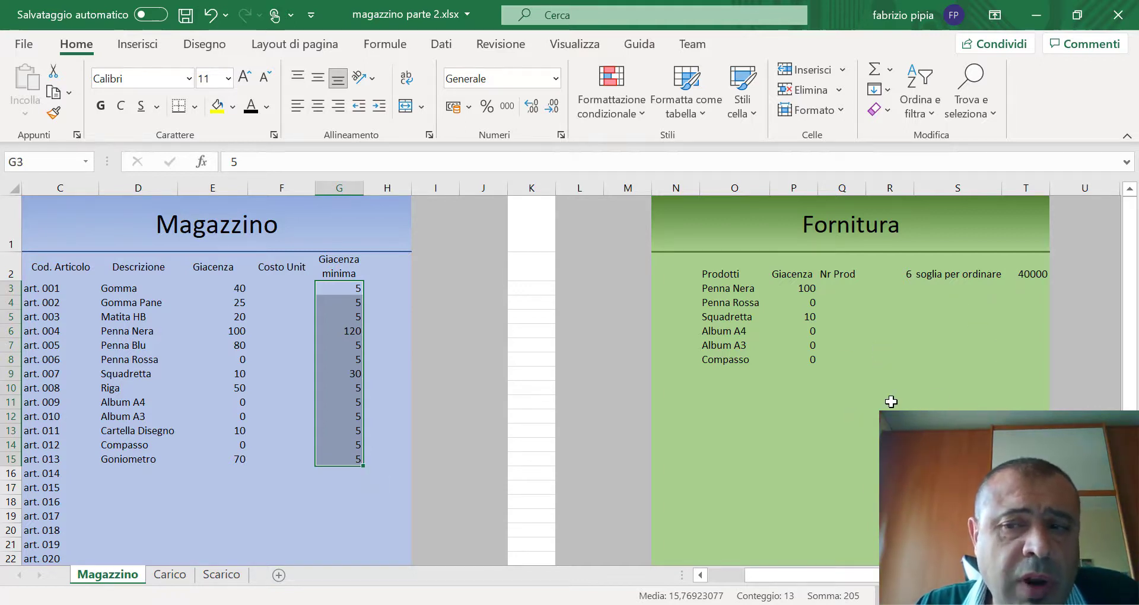
scroll(891, 402, "right", 1)
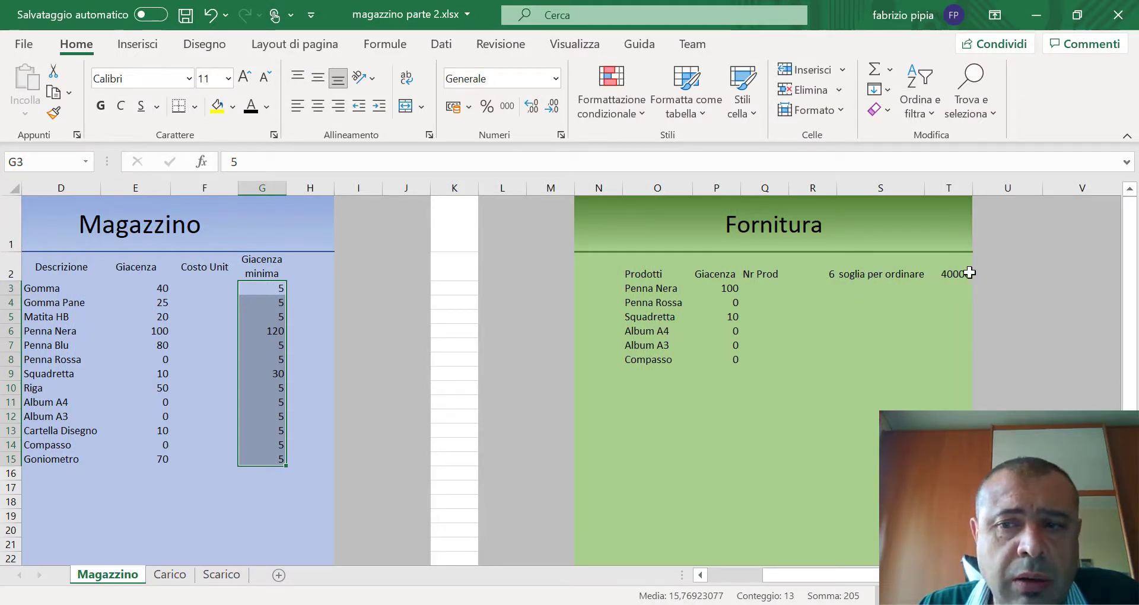
- Clear the 'soglia per ordinare' label and its 40000 value from S2:T2
left_click(969, 273)
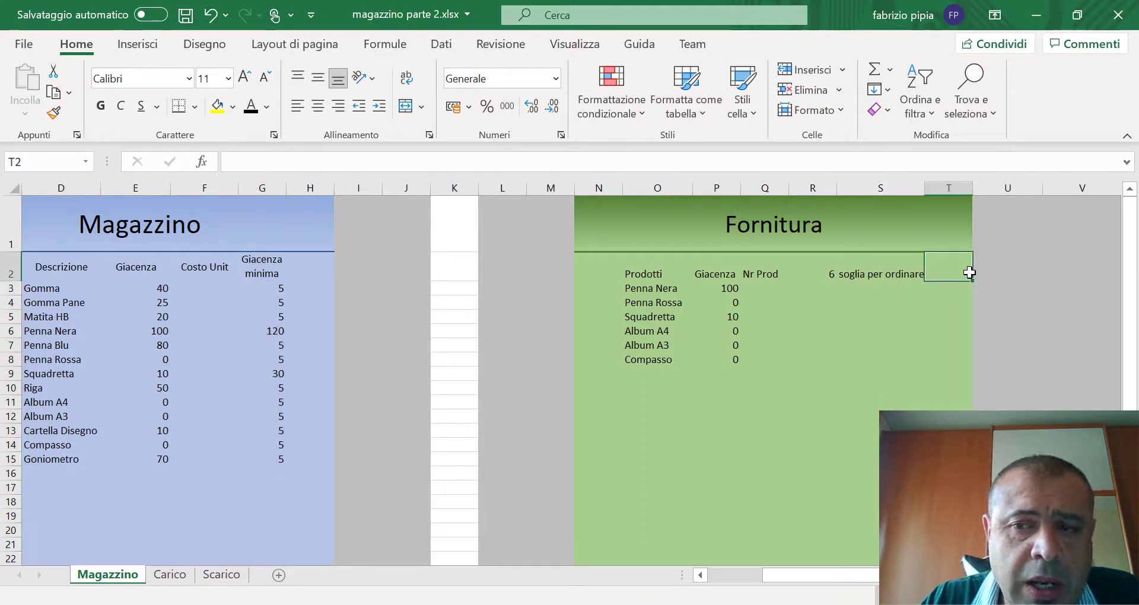
left_click(860, 274)
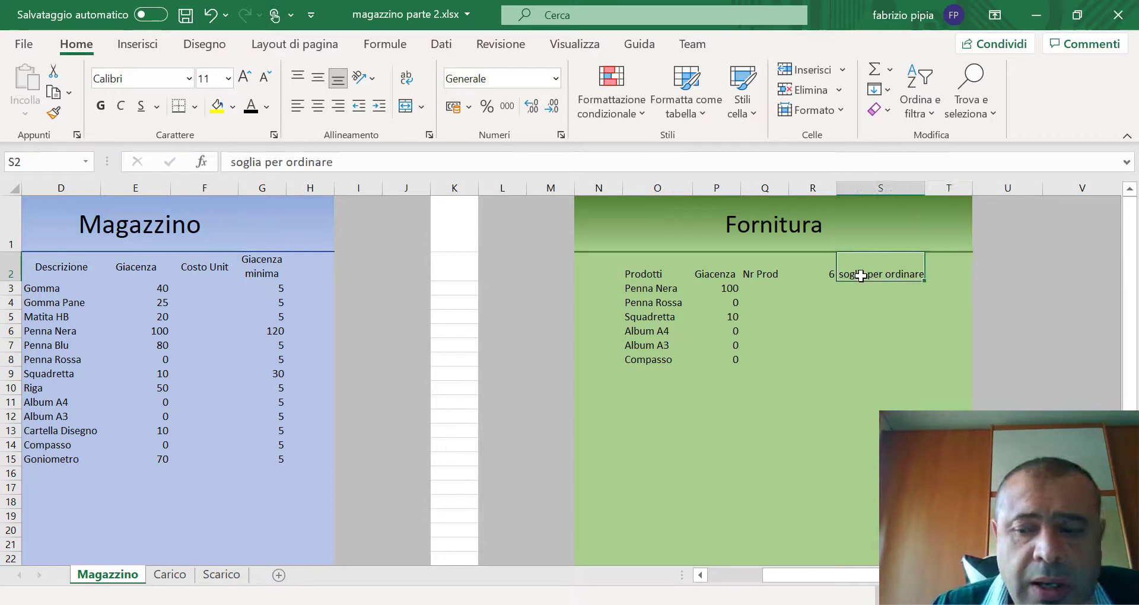
key("Delete")
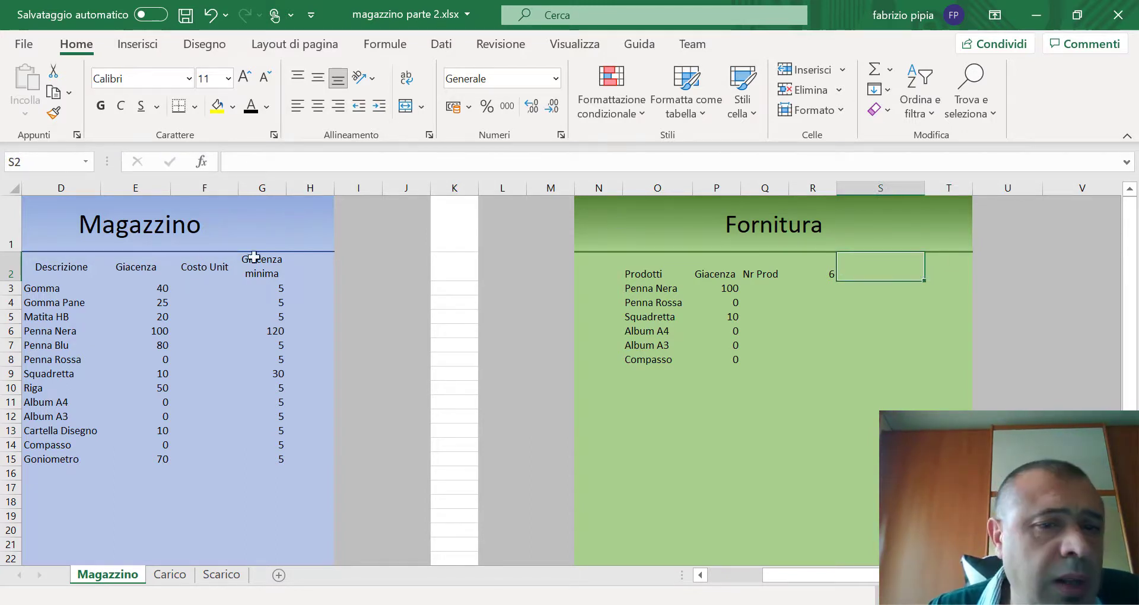